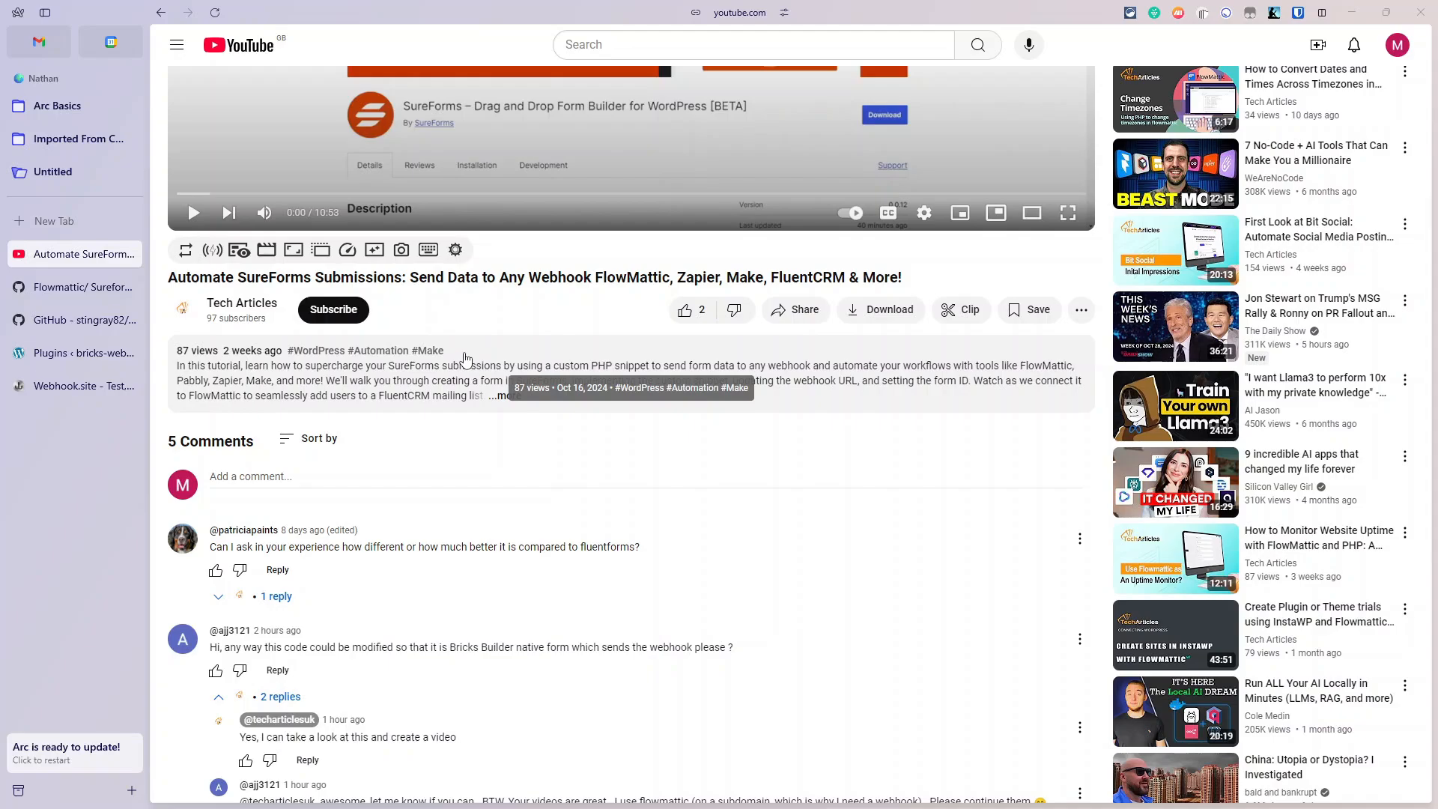
Scroll down to the comment asking for a Bricks Builder native-form webhook version.
scroll(498, 409, "down", 2)
scroll(511, 472, "down", 2)
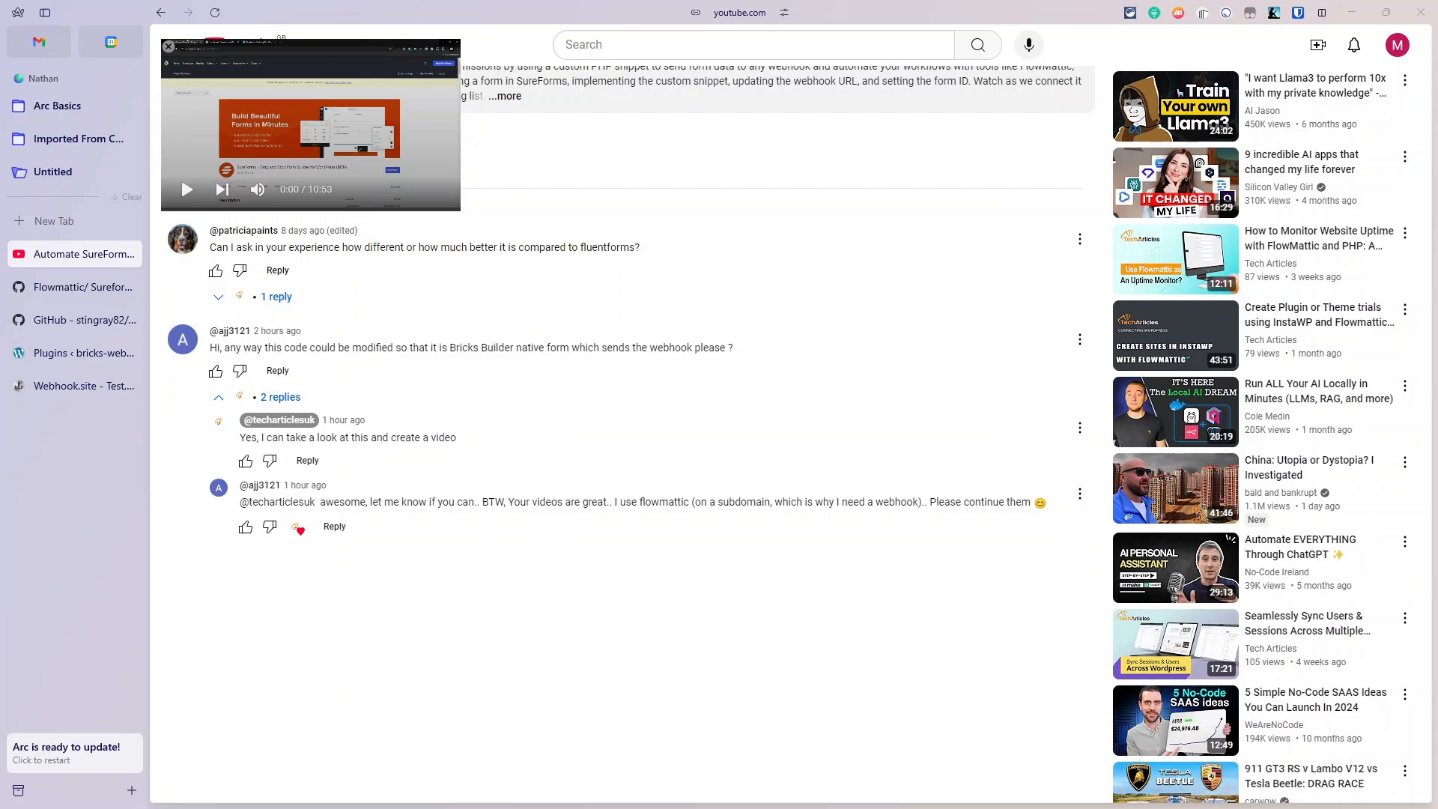
Open the Flowmattic/SureForms send-to-webhook gist and scroll through its PHP webhook code.
left_click(82, 288)
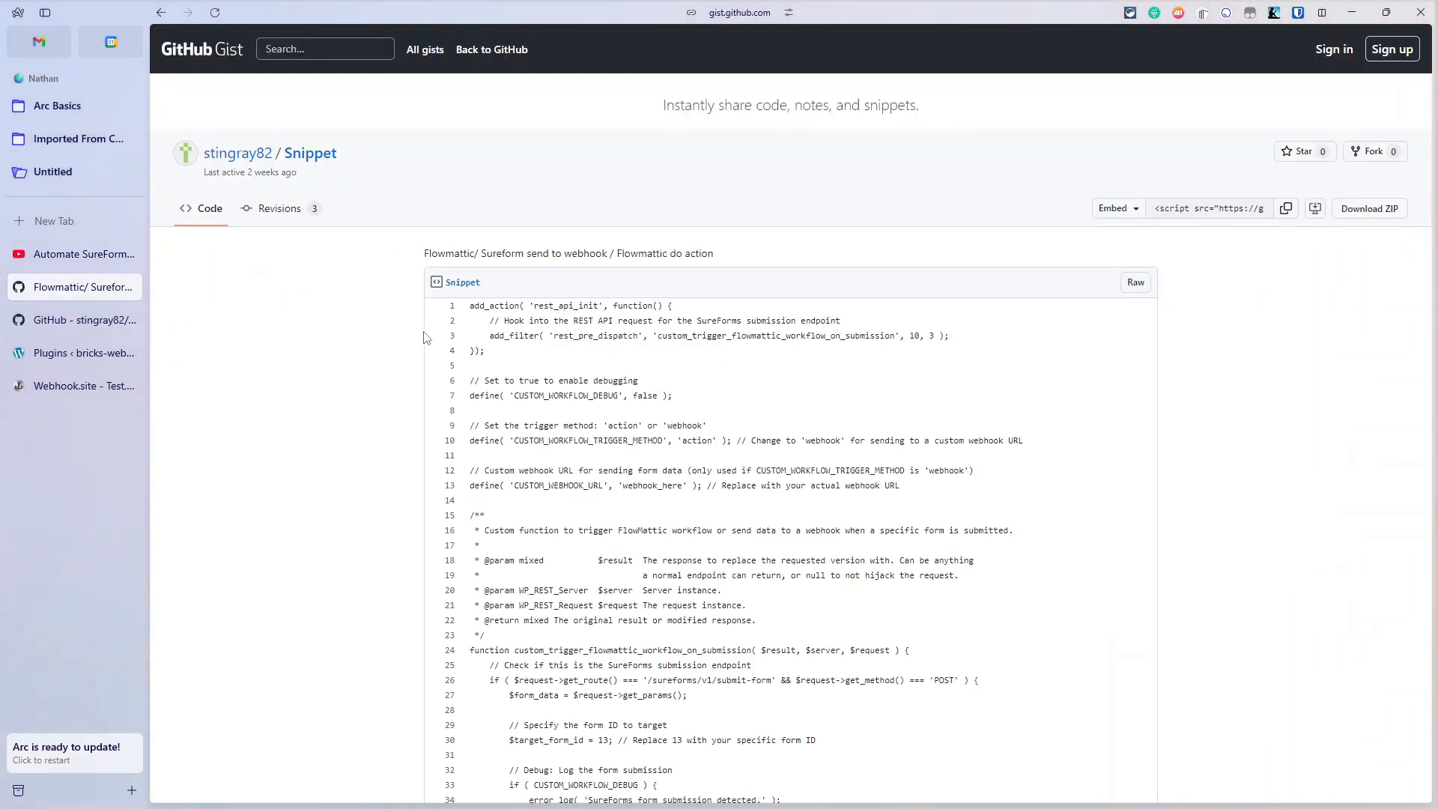
scroll(538, 468, "down", 3)
scroll(537, 469, "down", 15)
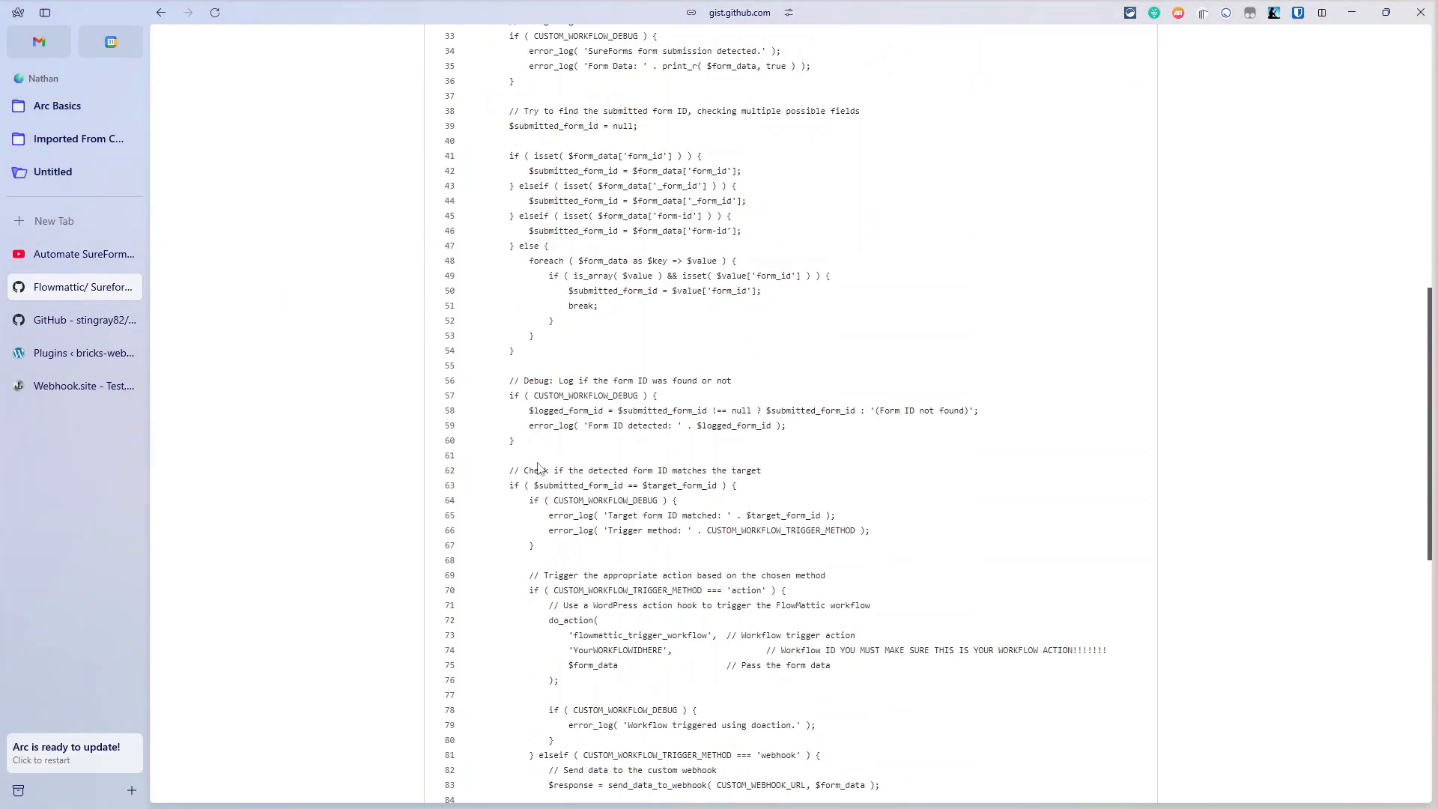
scroll(631, 642, "up", 15)
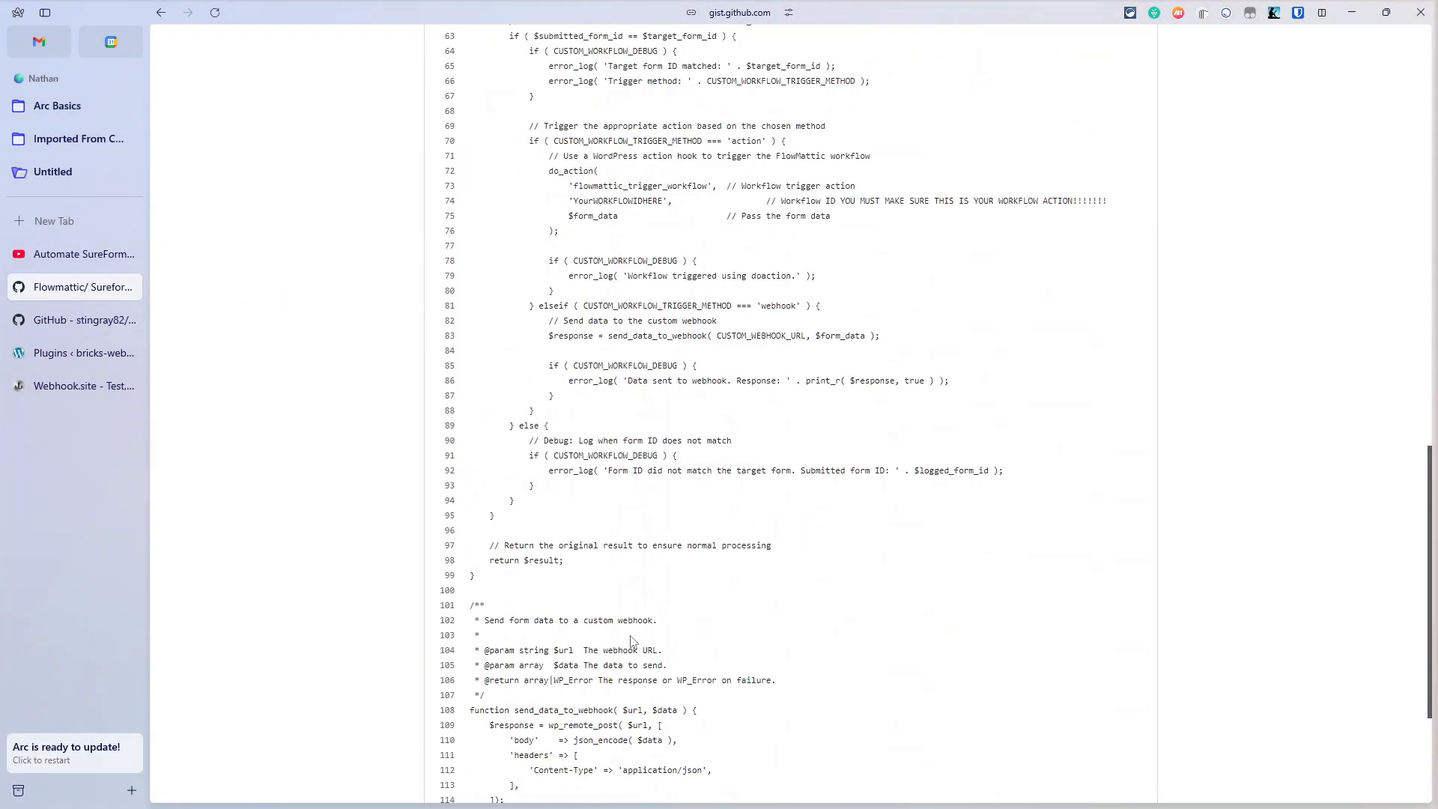
scroll(631, 642, "up", 2)
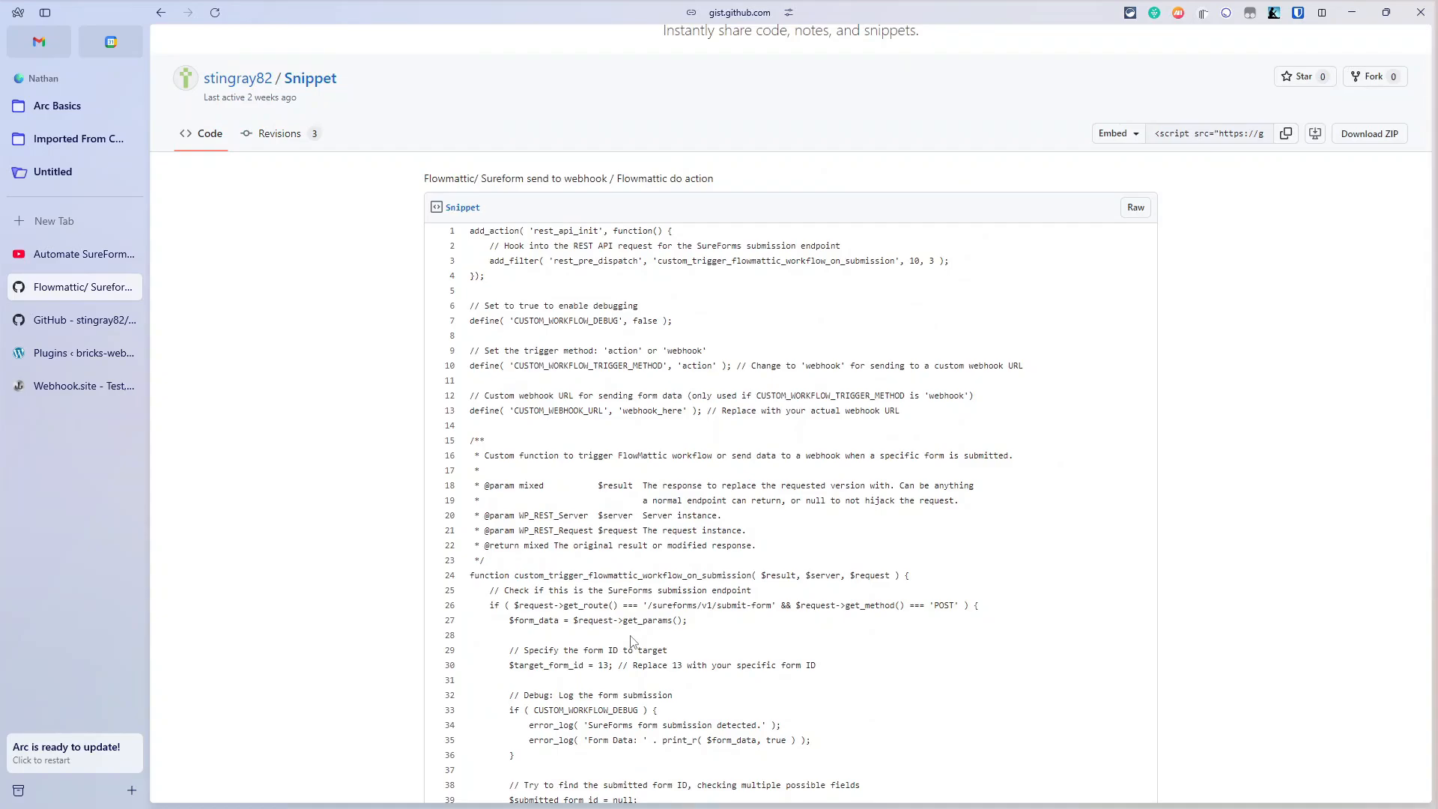
scroll(631, 642, "down", 3)
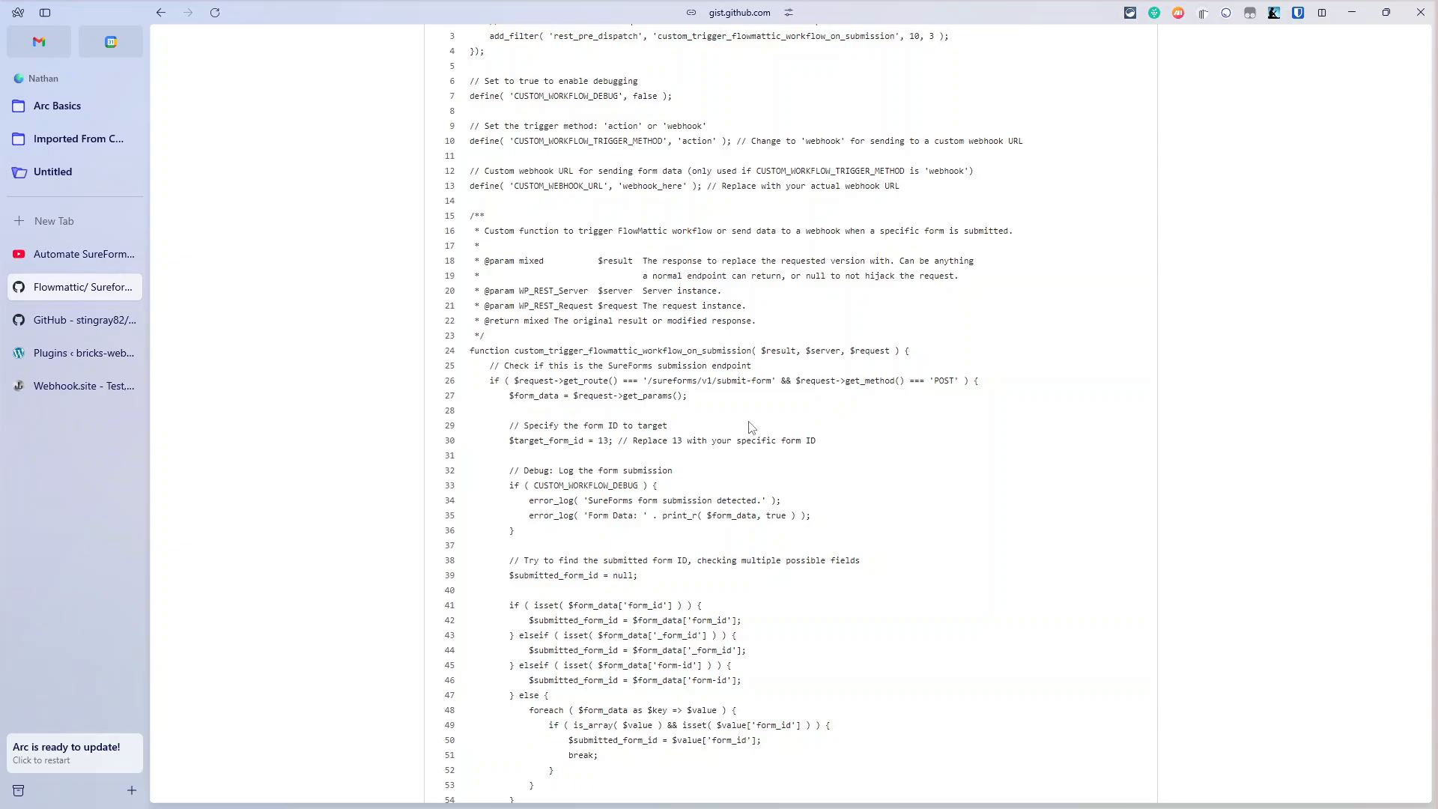
scroll(750, 427, "up", 2)
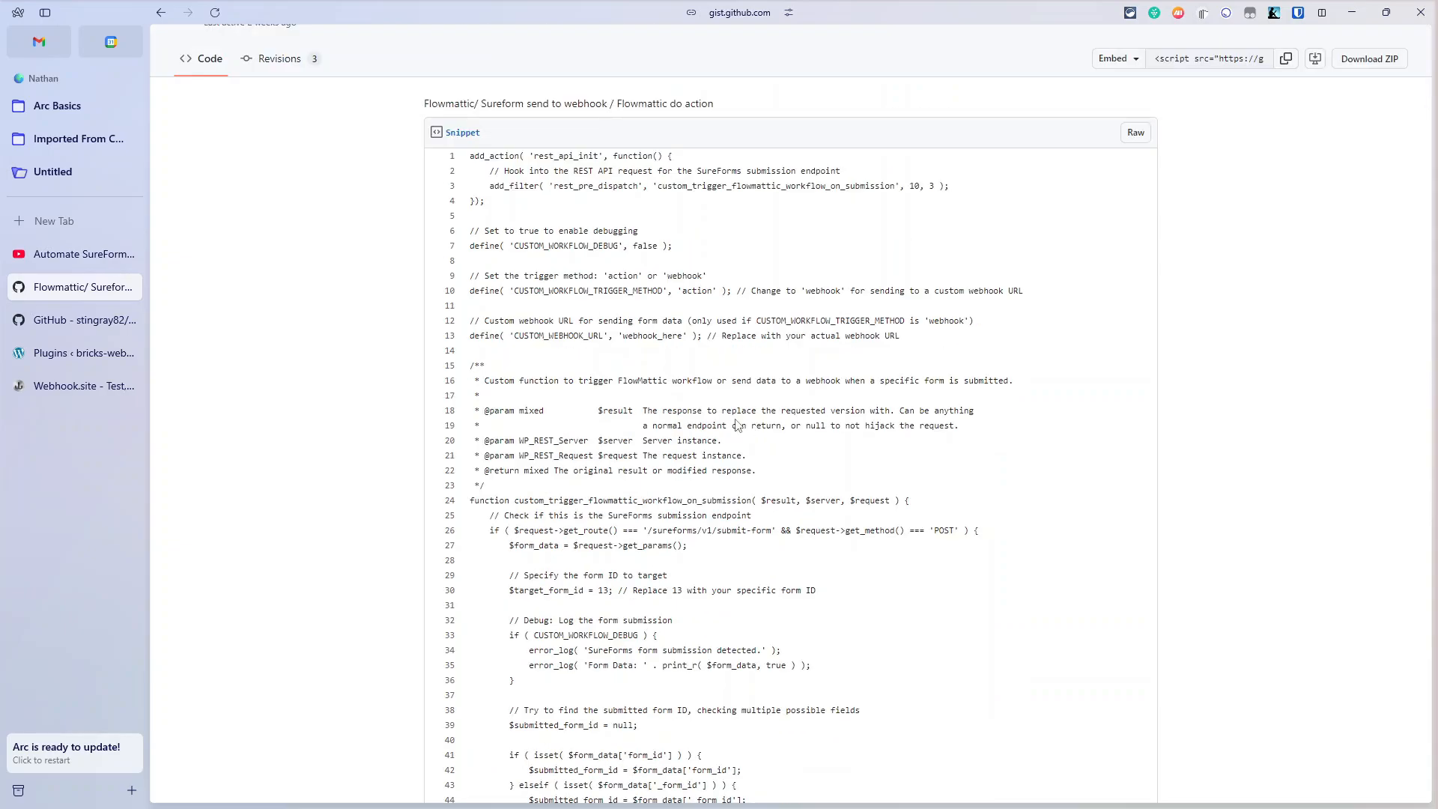
scroll(738, 425, "down", 3)
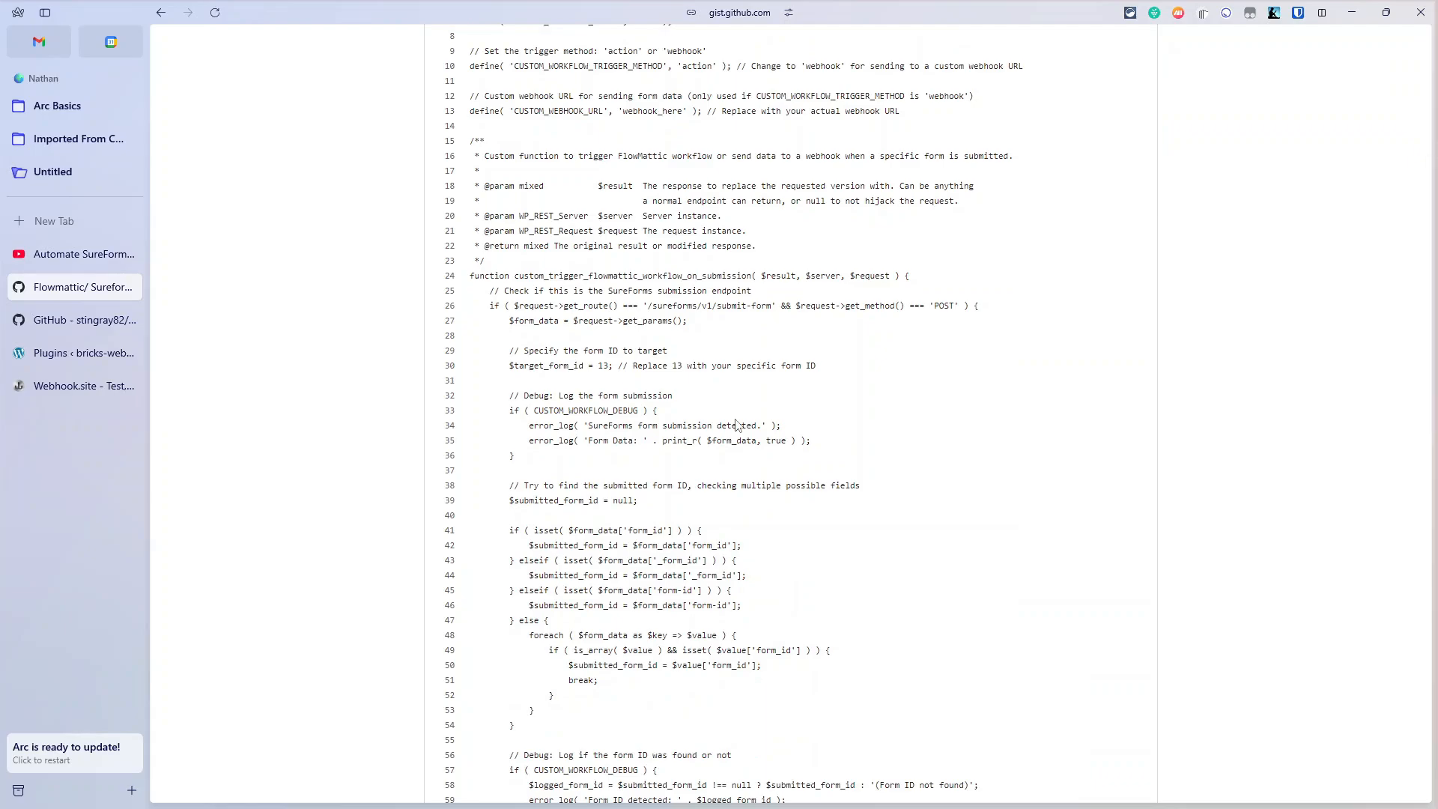
Open the webhooks-for-bricks-forms repository and scroll its README to the settings and form-ID sections.
left_click(93, 320)
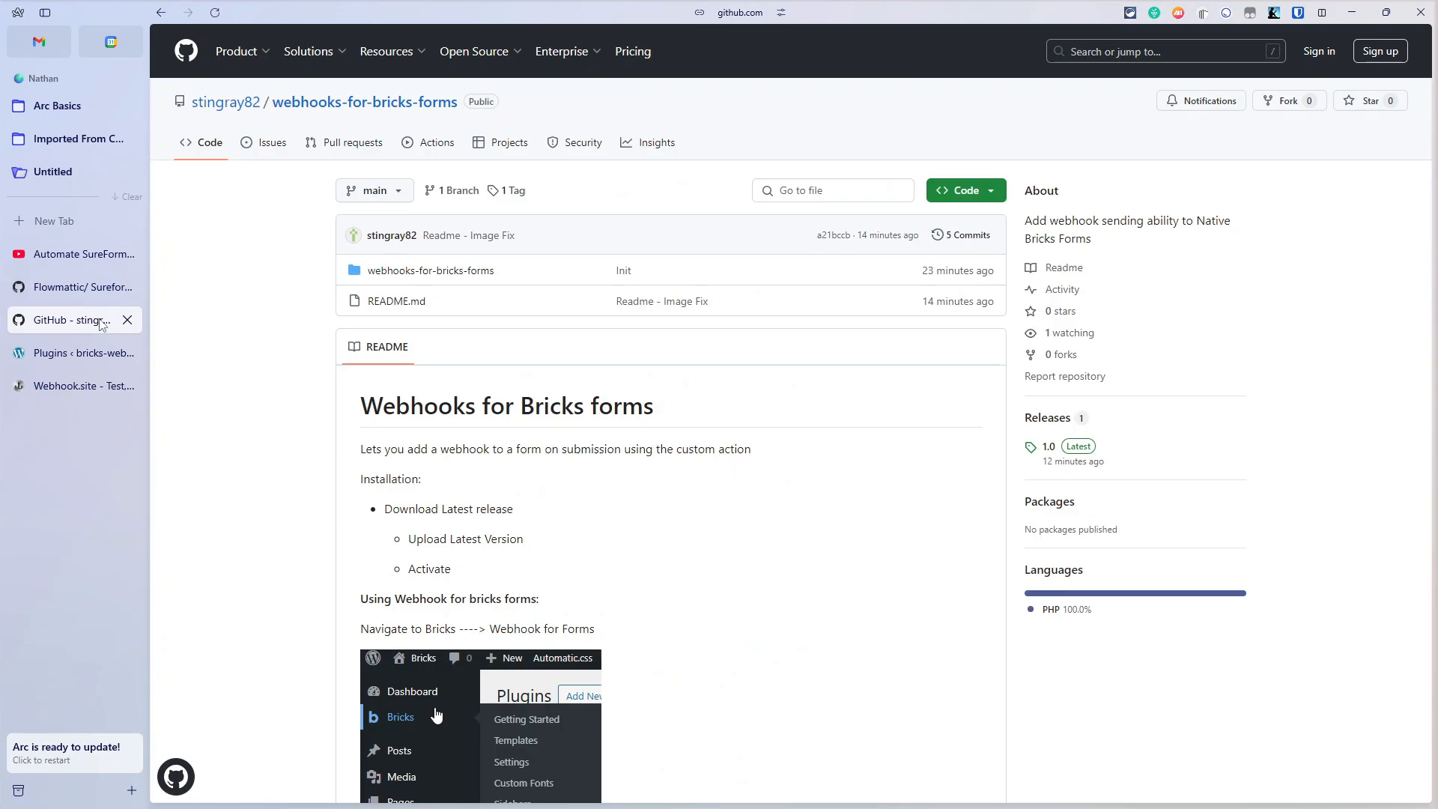
scroll(682, 445, "down", 1)
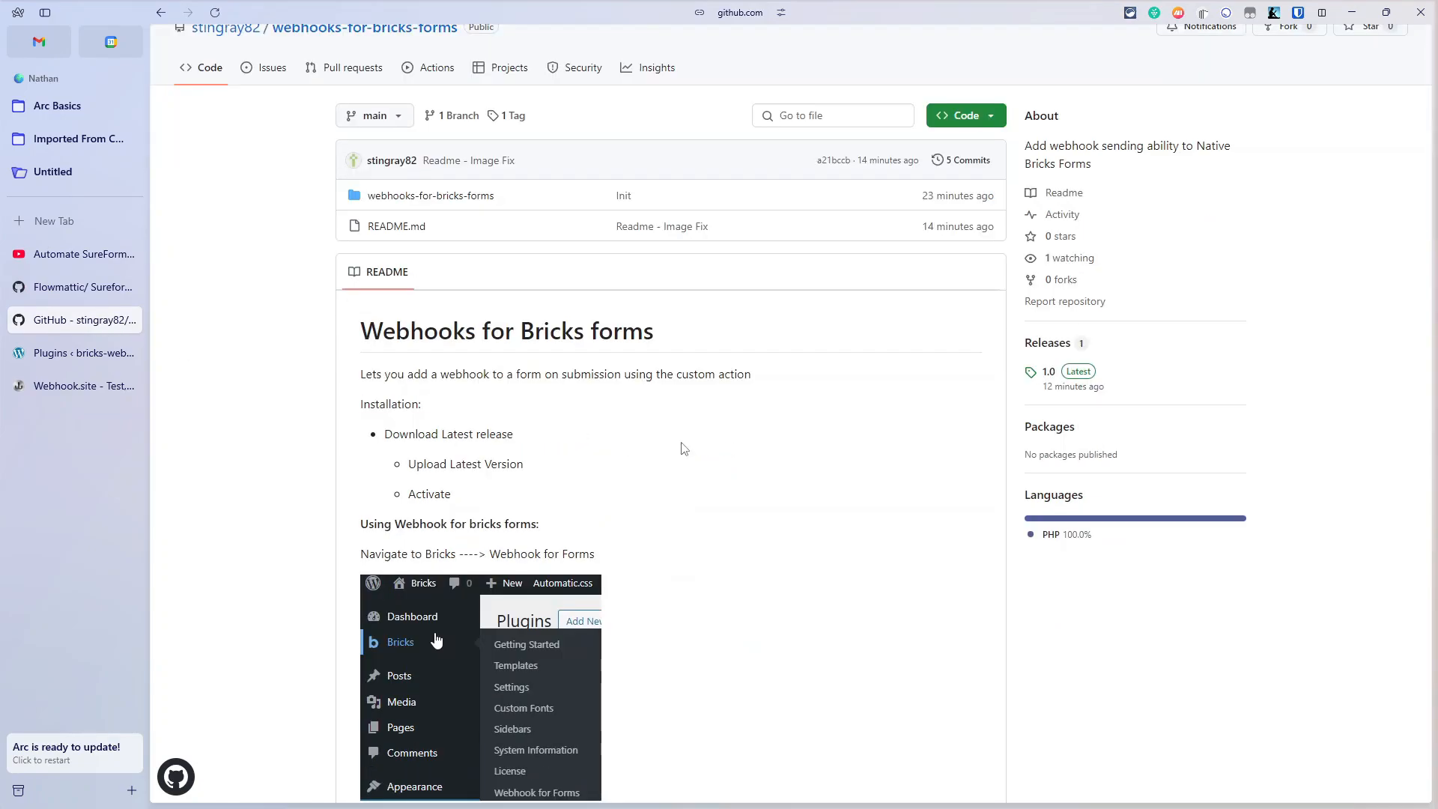
scroll(682, 448, "up", 1)
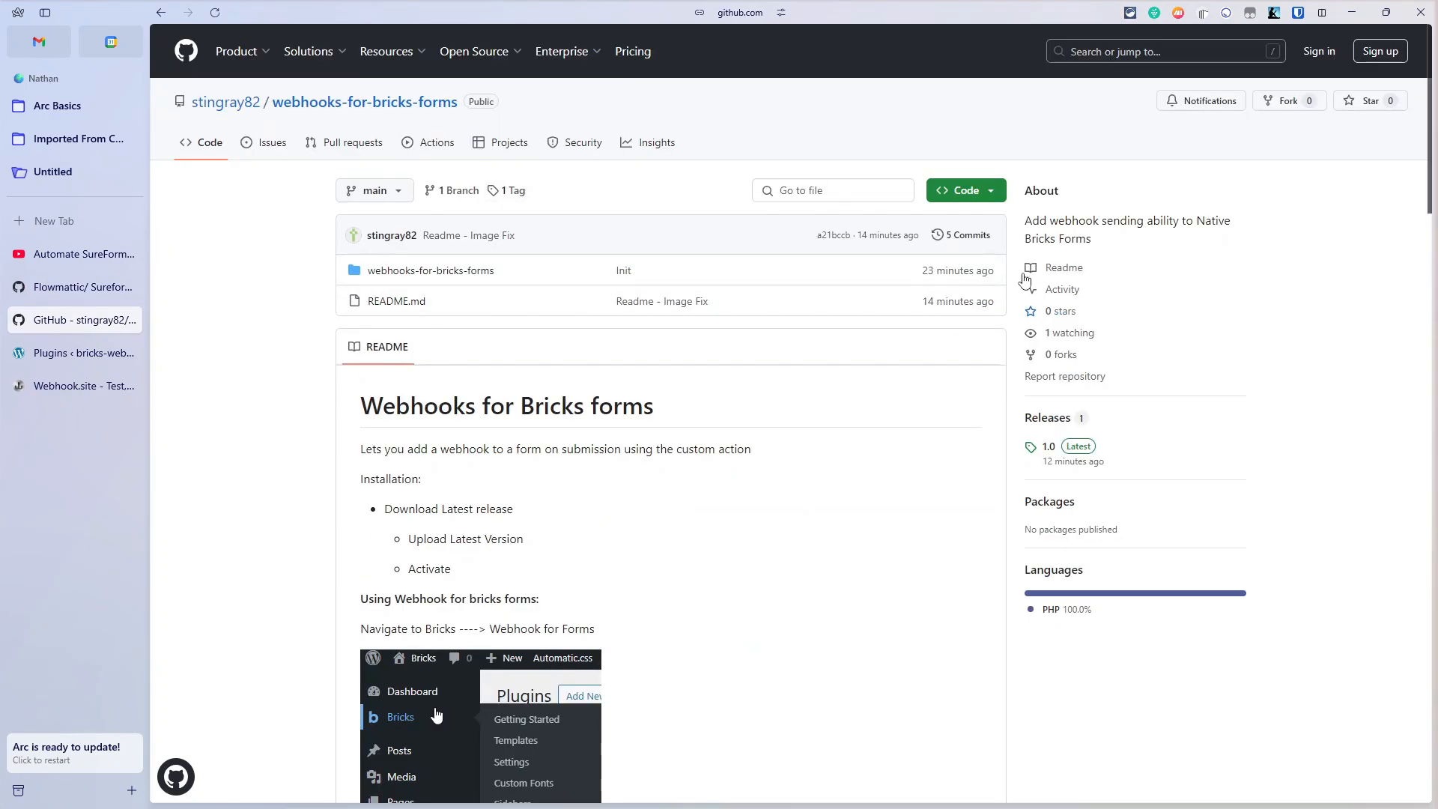
scroll(723, 579, "down", 6)
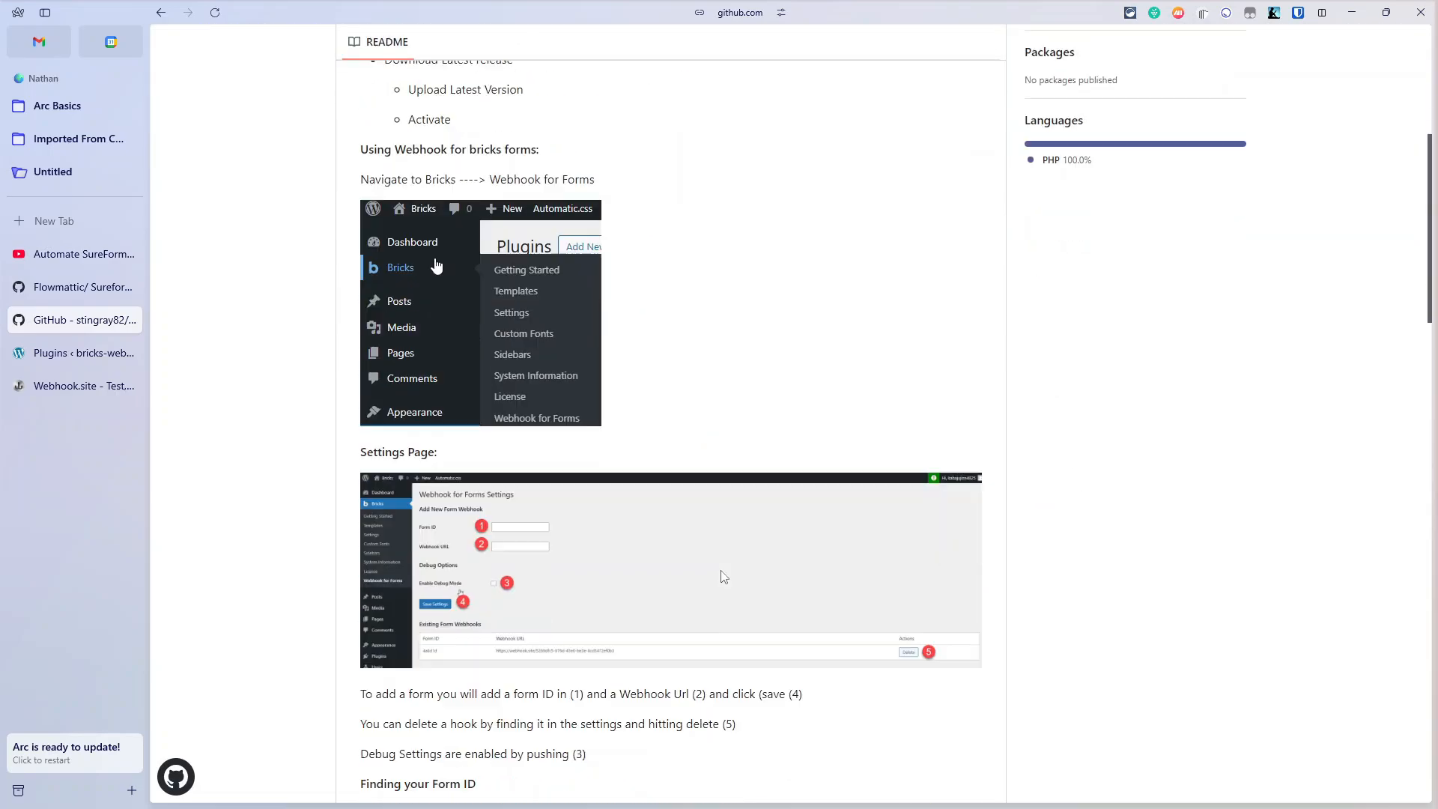
scroll(723, 579, "down", 5)
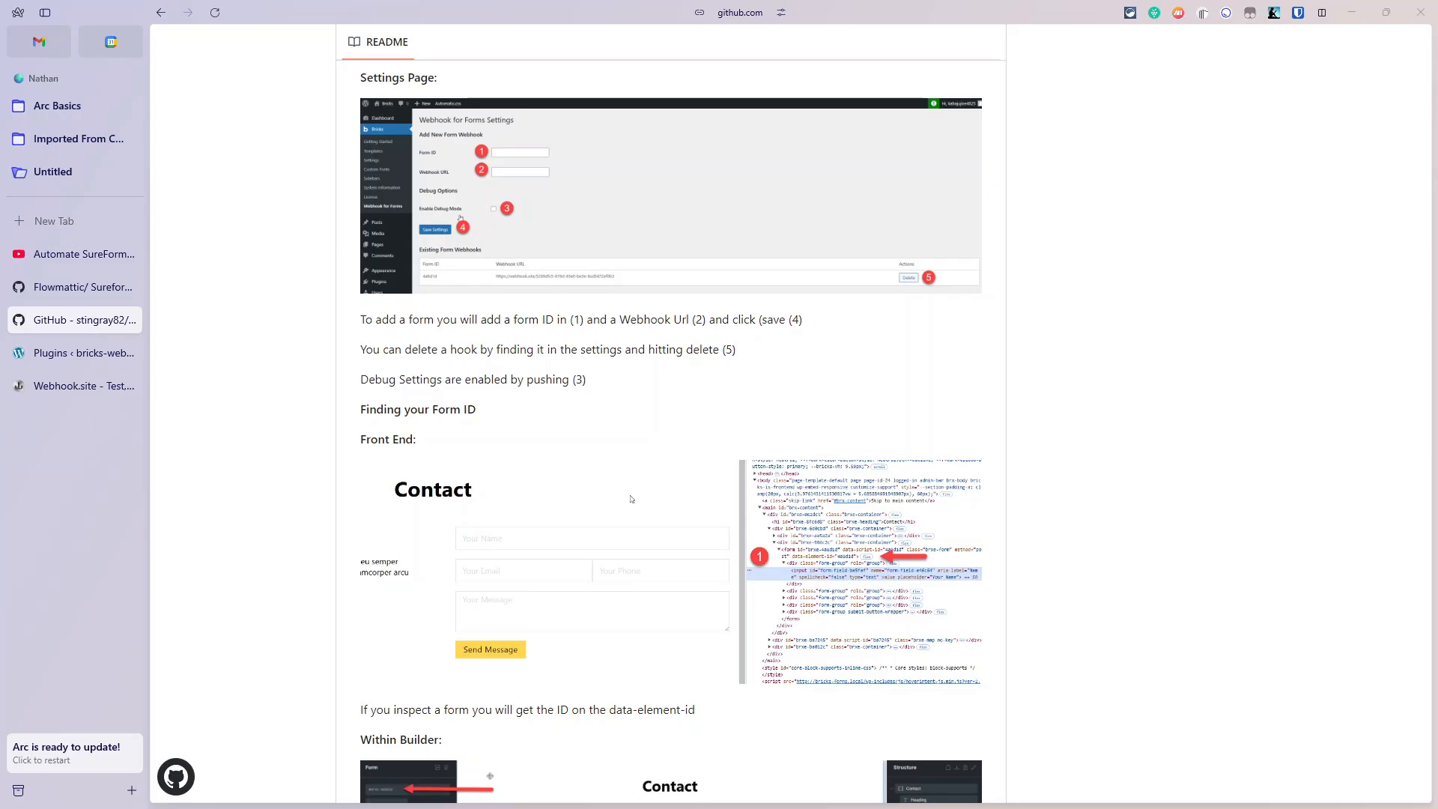
Upload webhooks-for-bricks-forms.zip through Add New Plugin and install it.
left_click(75, 353)
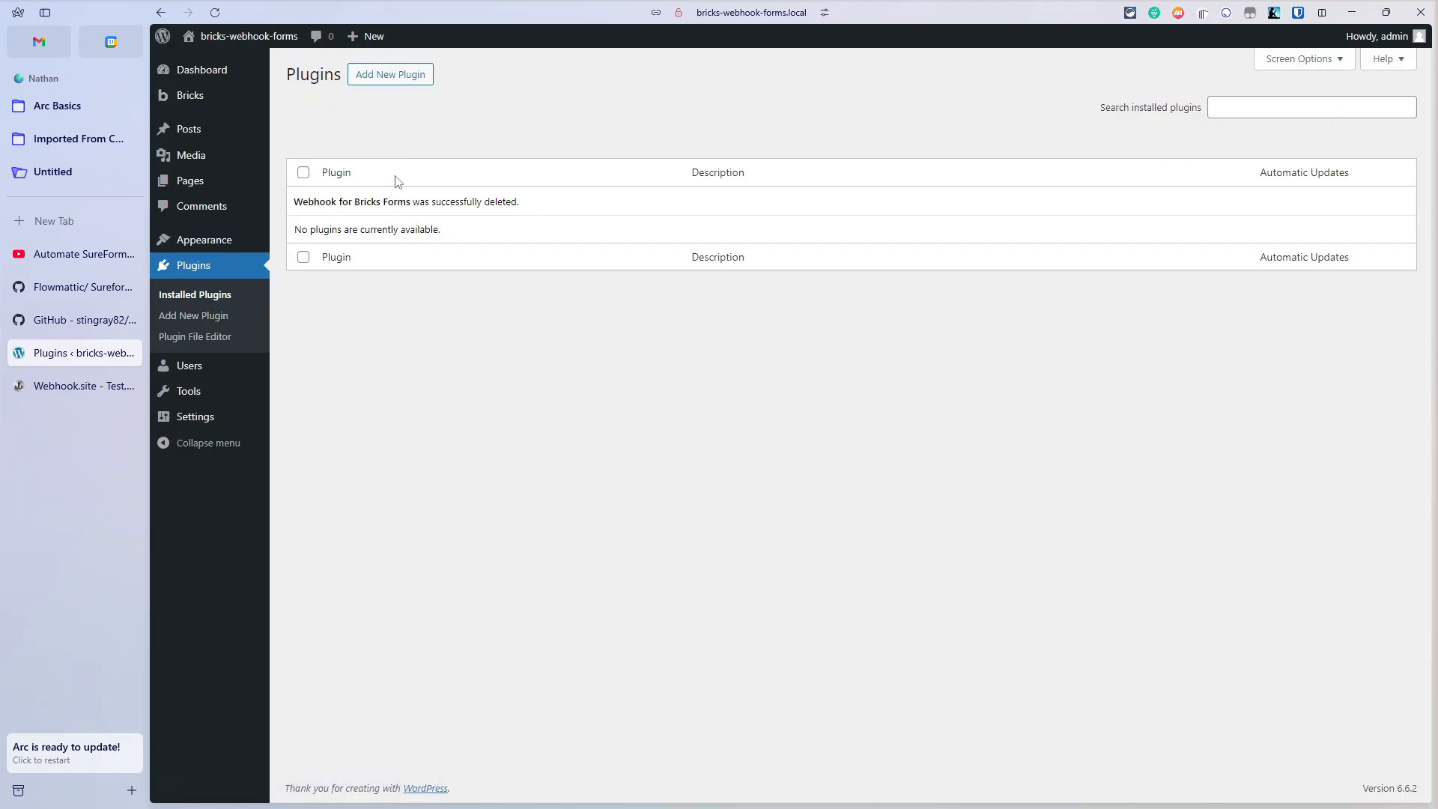
left_click(397, 79)
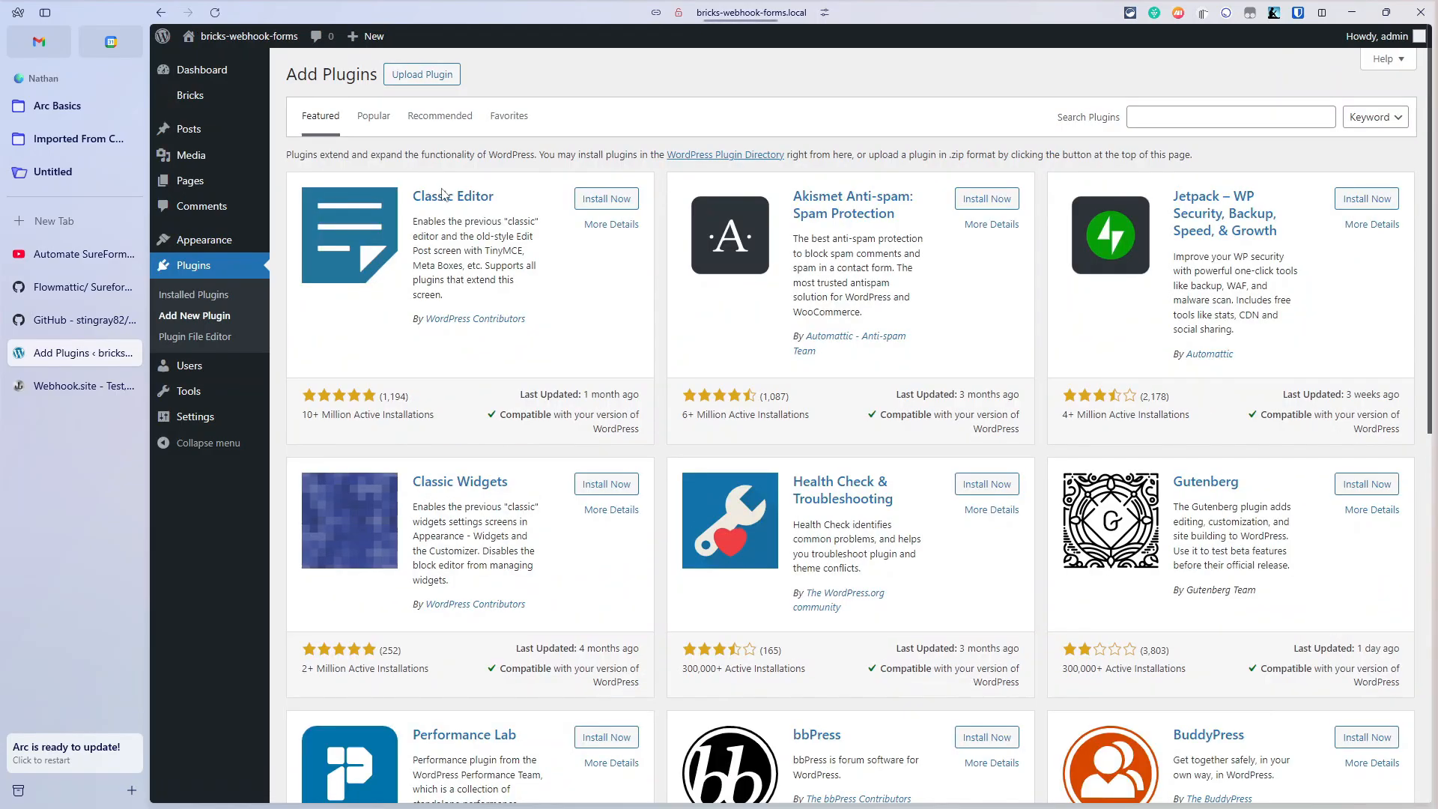
left_click(420, 74)
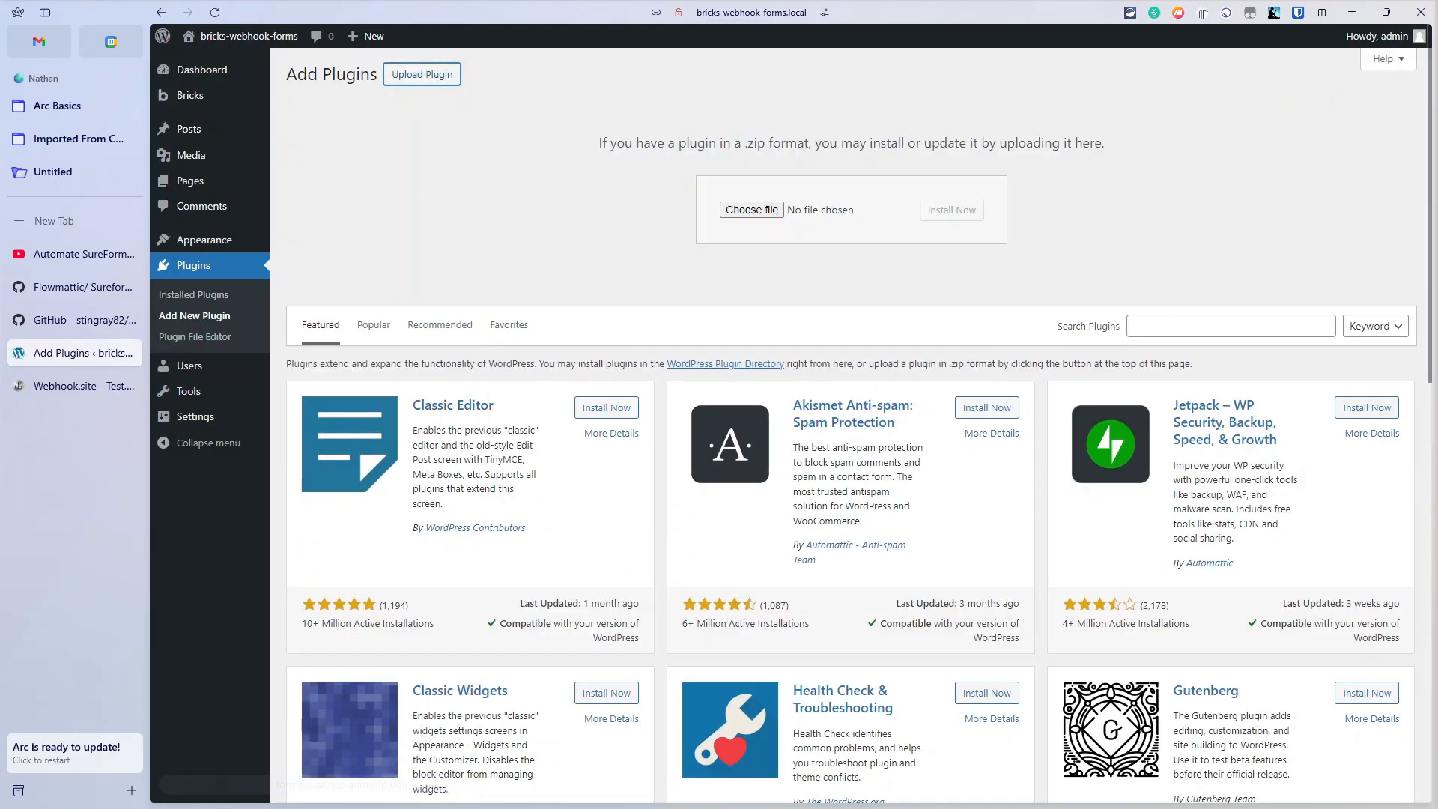
left_click_drag(726, 258, 750, 217)
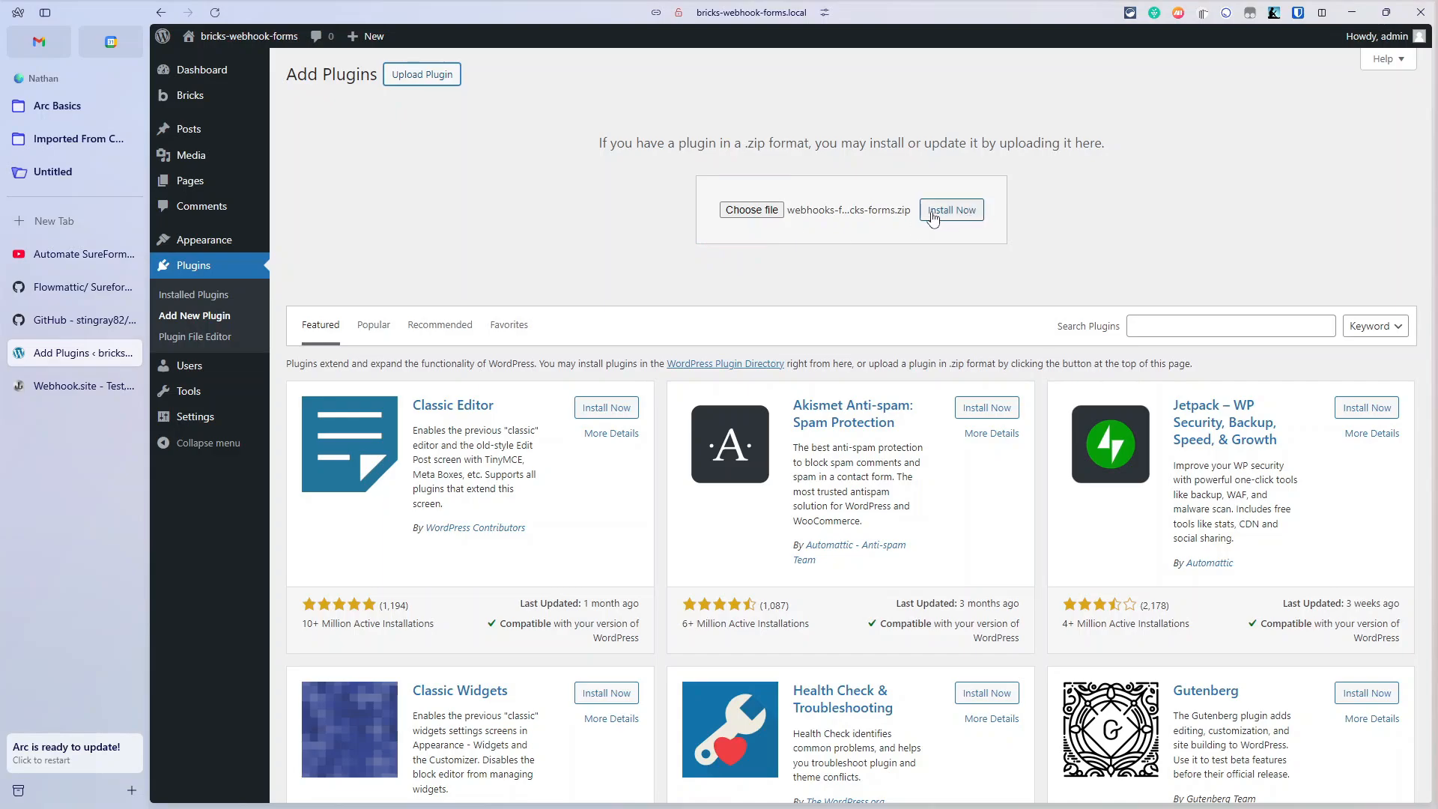
left_click(957, 225)
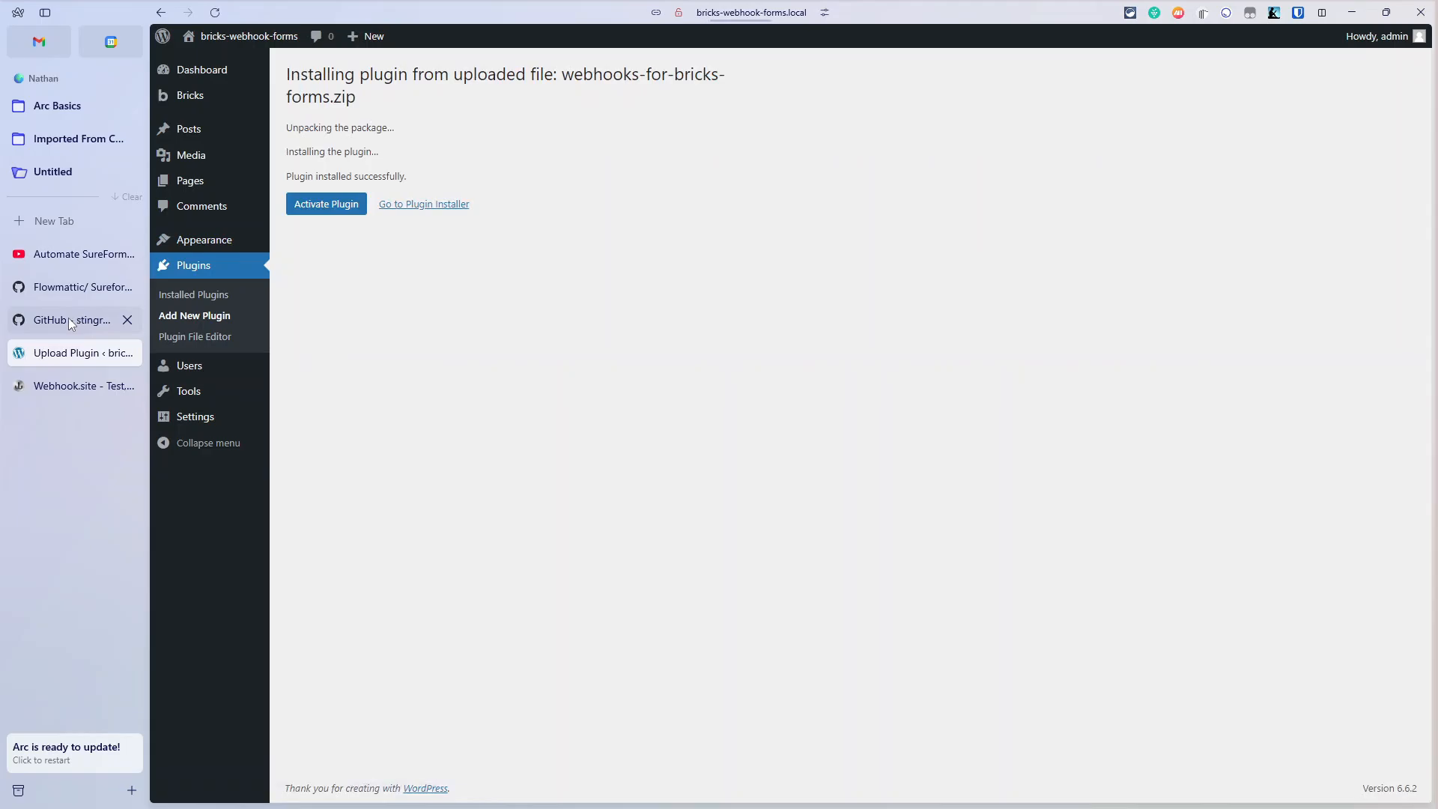
Check the repository README again, then return to the plugin installation result.
left_click(69, 320)
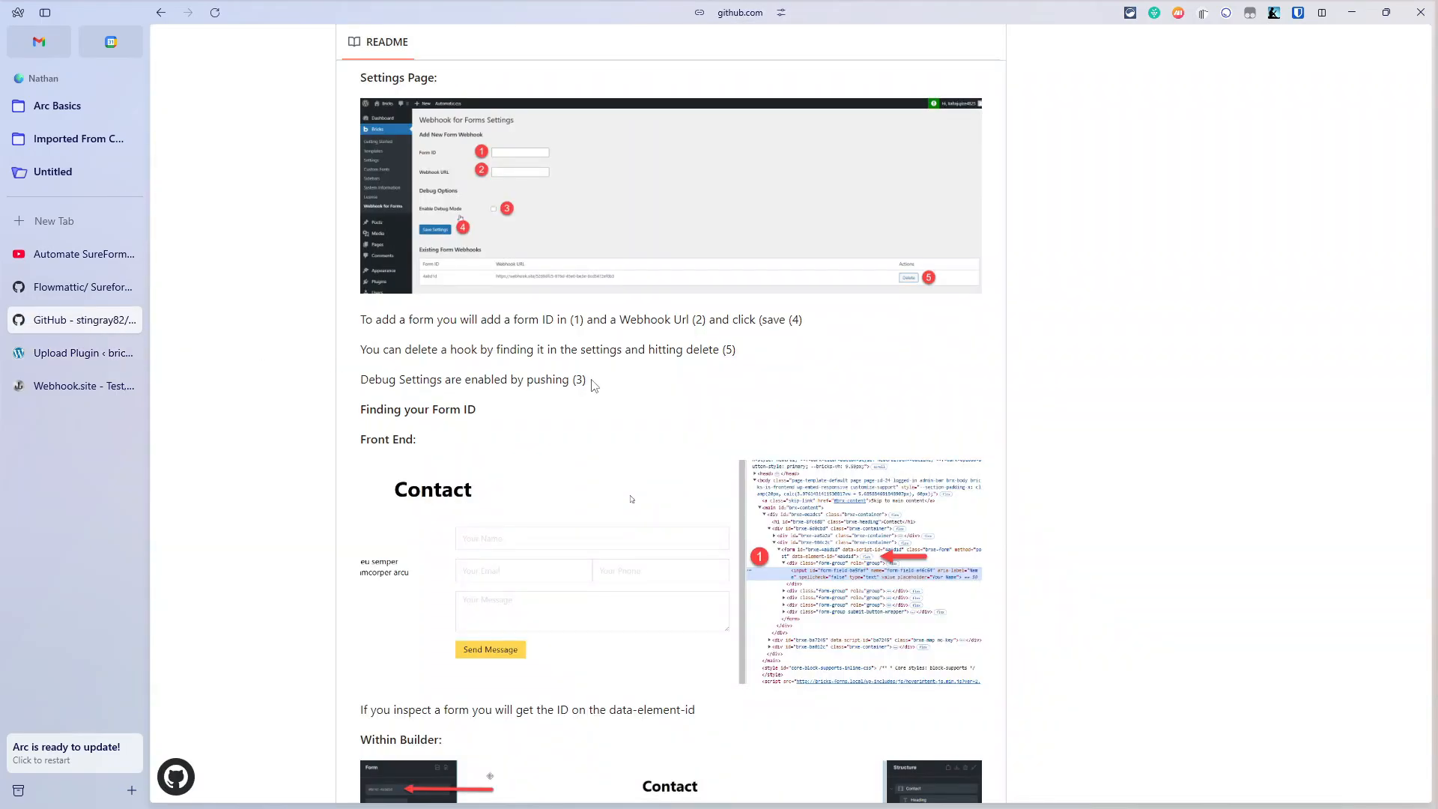
scroll(1049, 337, "up", 10)
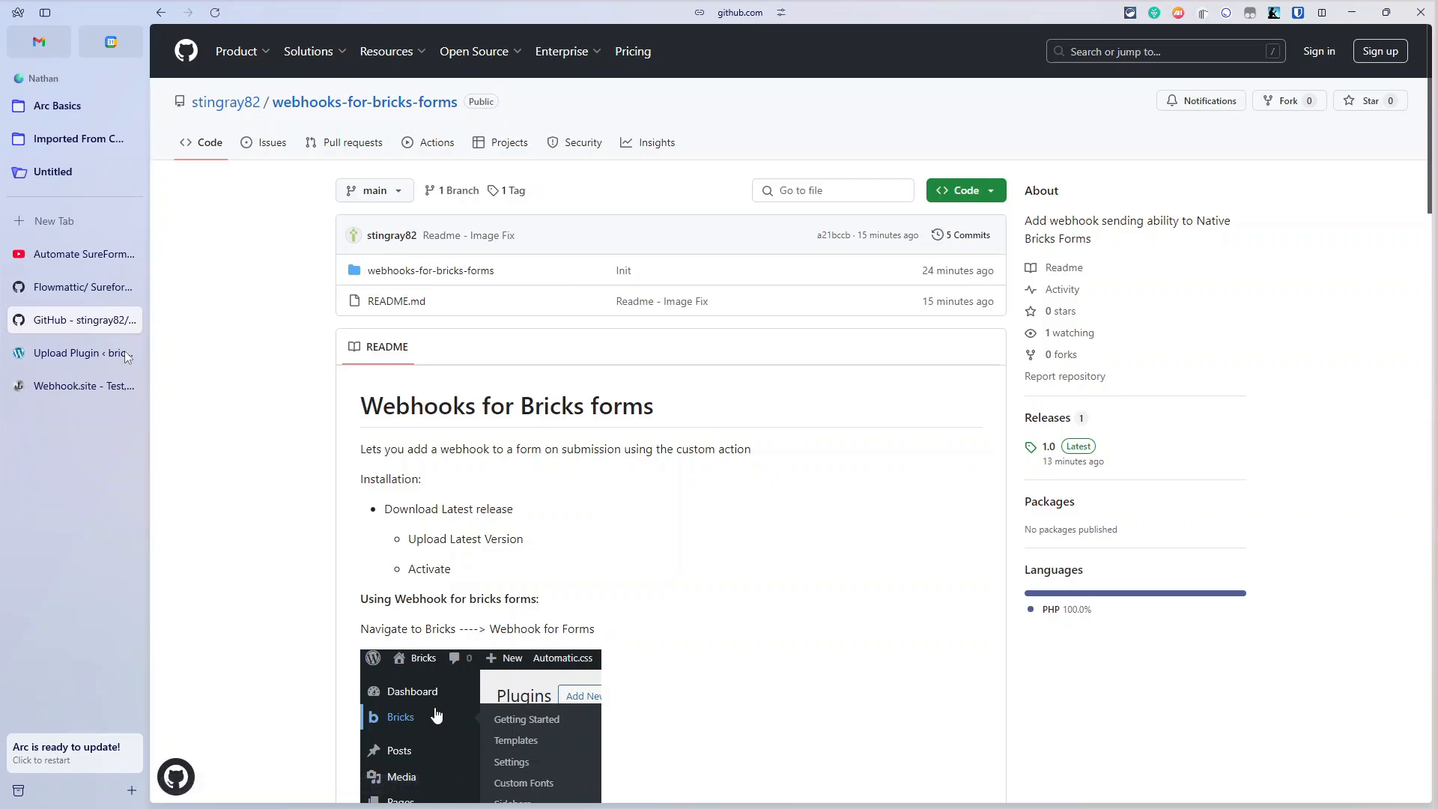
left_click(52, 360)
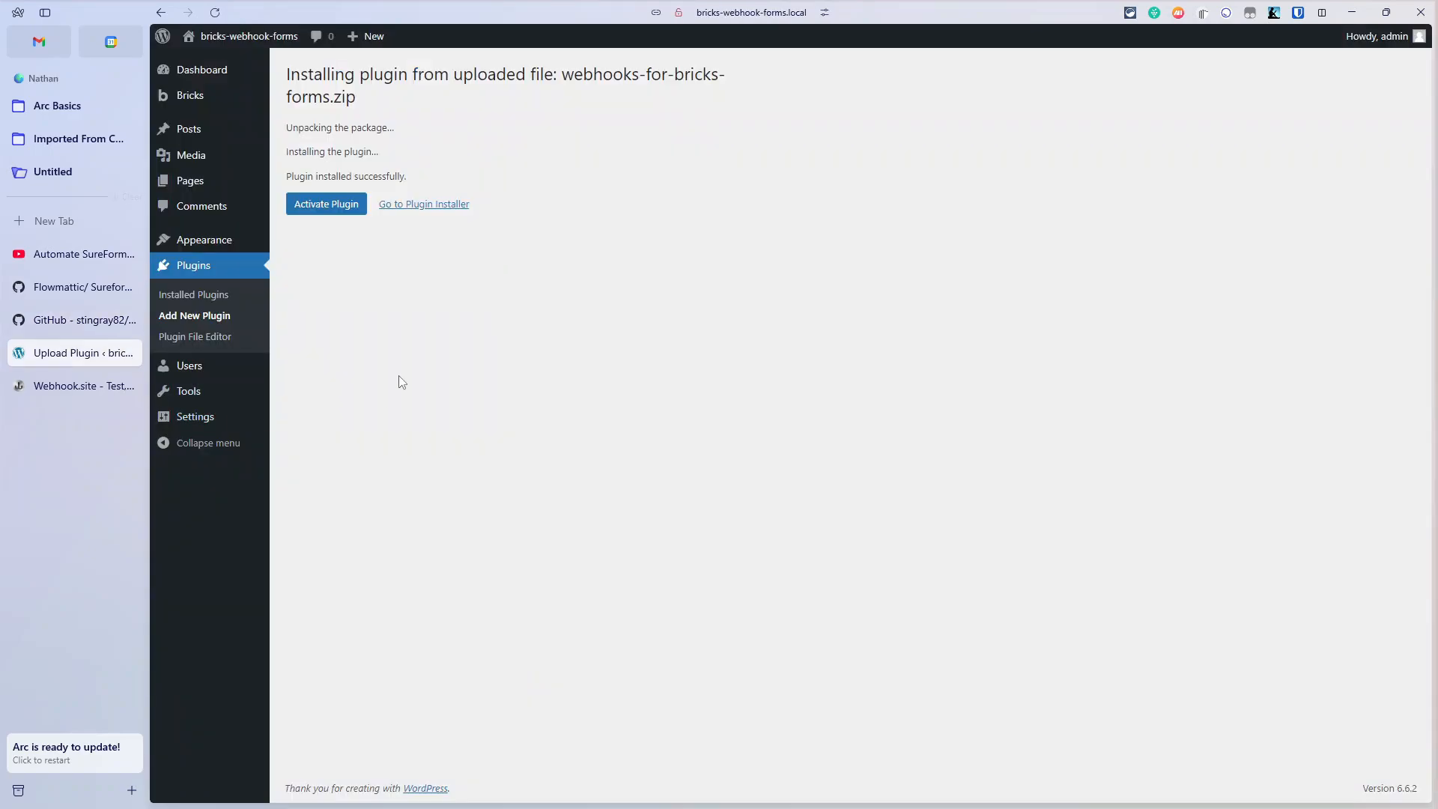
Activate Webhook for Bricks Forms and open Bricks > Webhook for Forms settings.
left_click(329, 212)
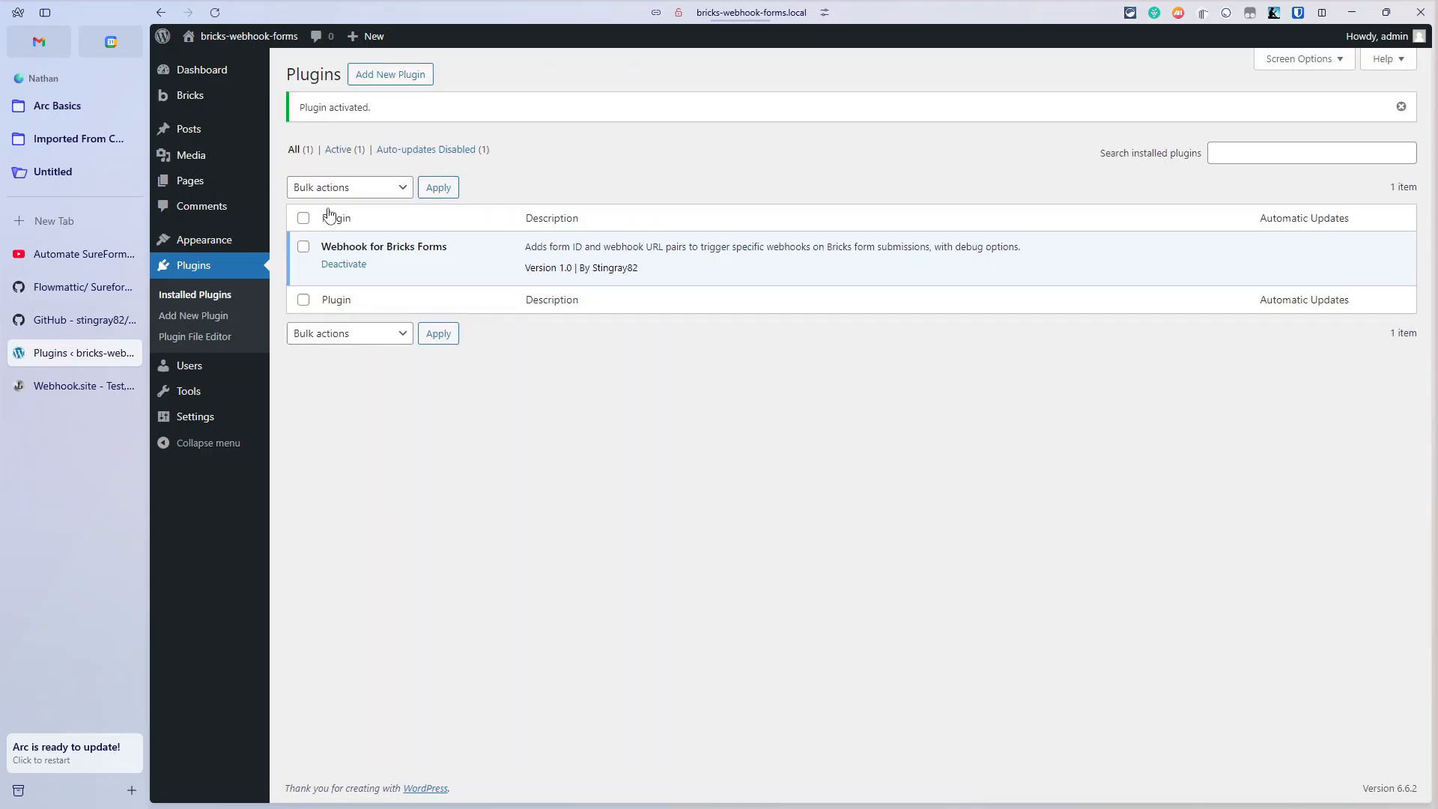
mouse_move(199, 100)
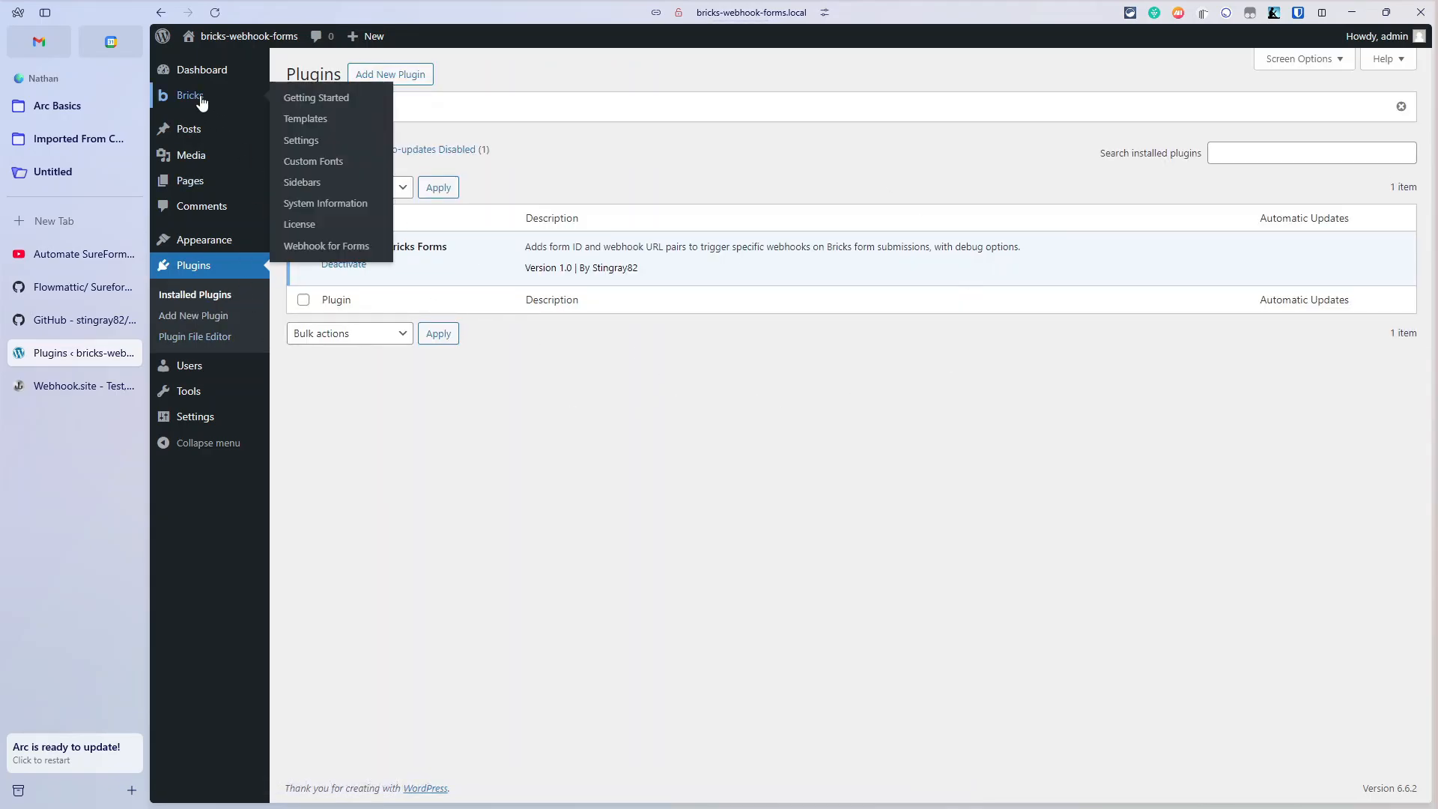
left_click(334, 248)
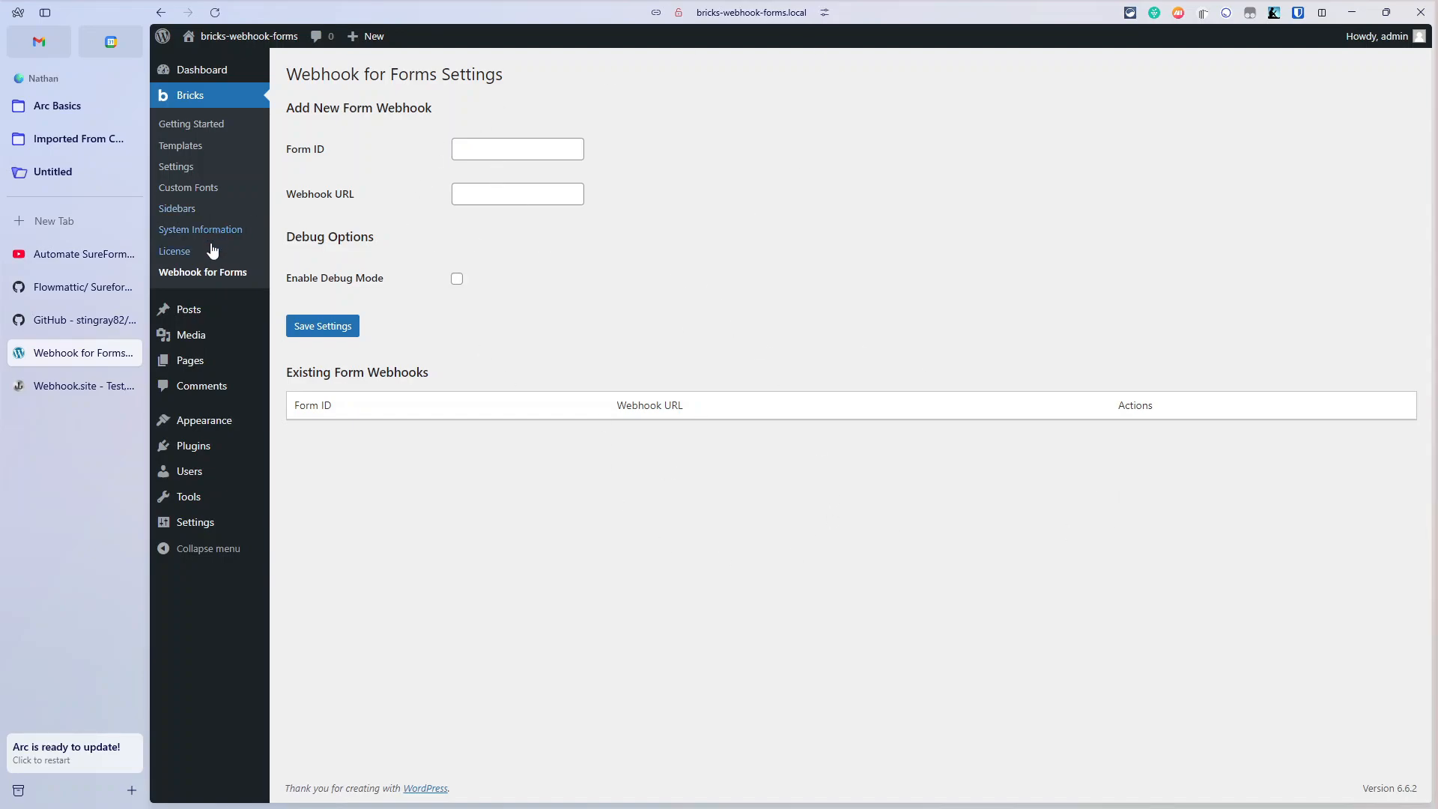
Move both existing pages to the trash.
left_click(199, 358)
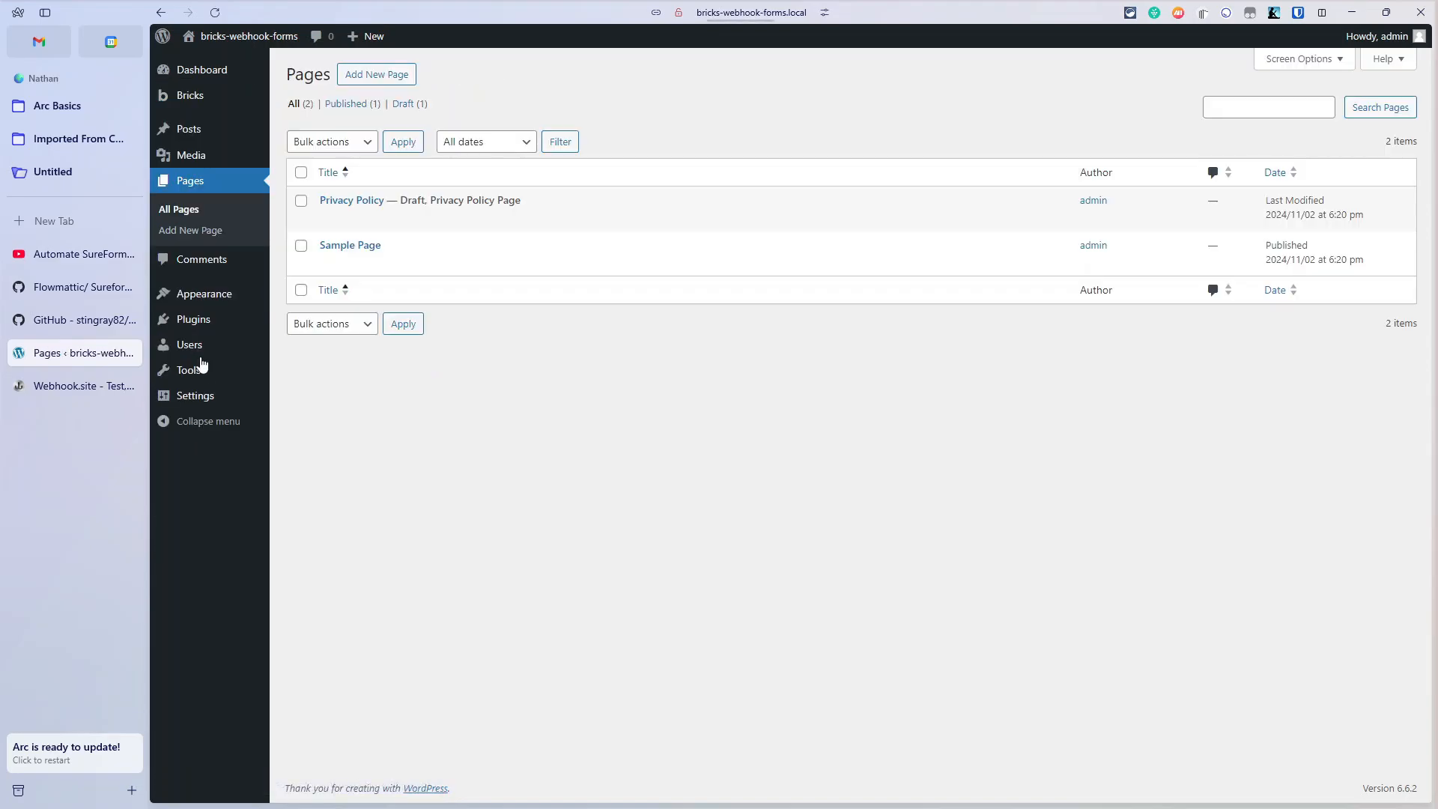
left_click(301, 173)
left_click(332, 141)
left_click(356, 181)
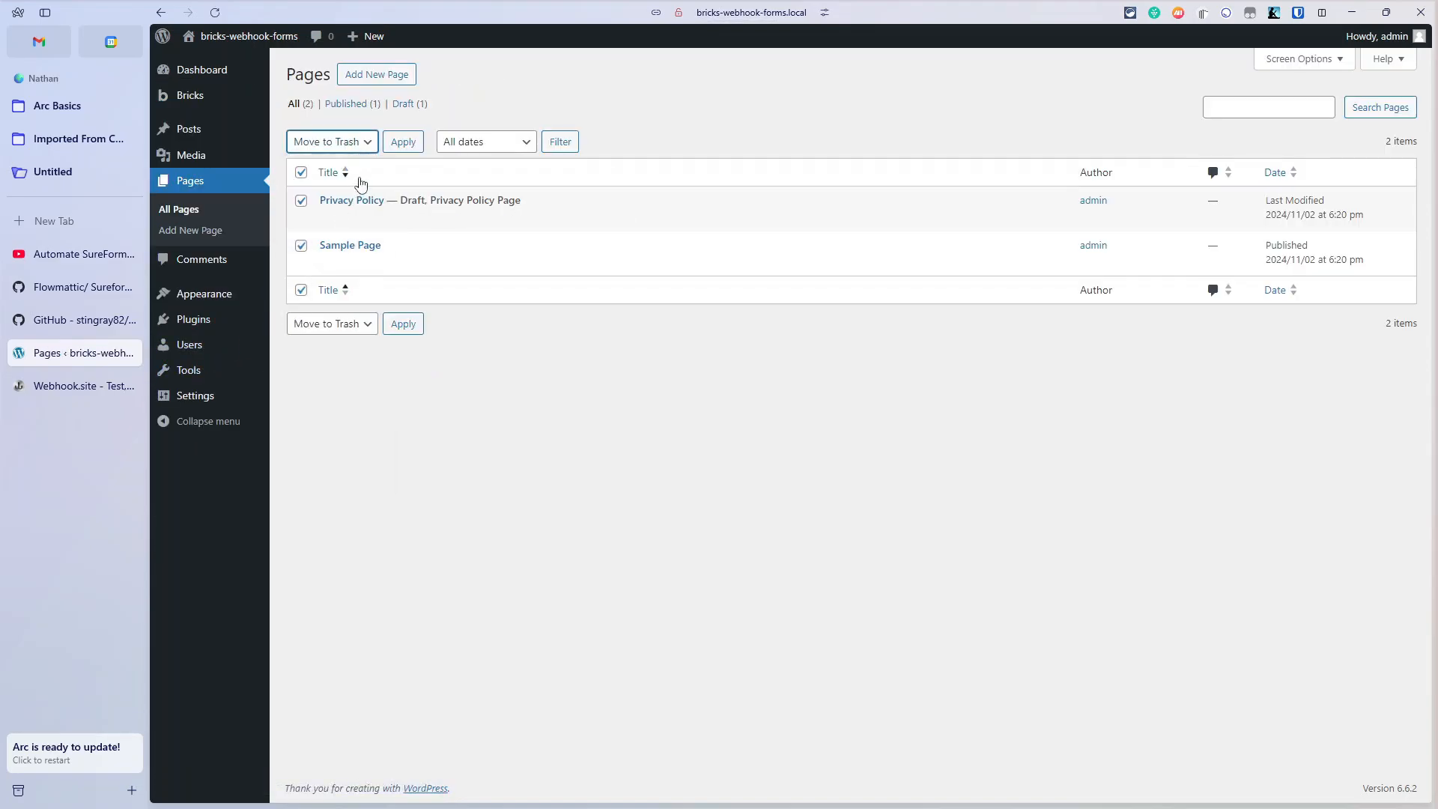
left_click(416, 147)
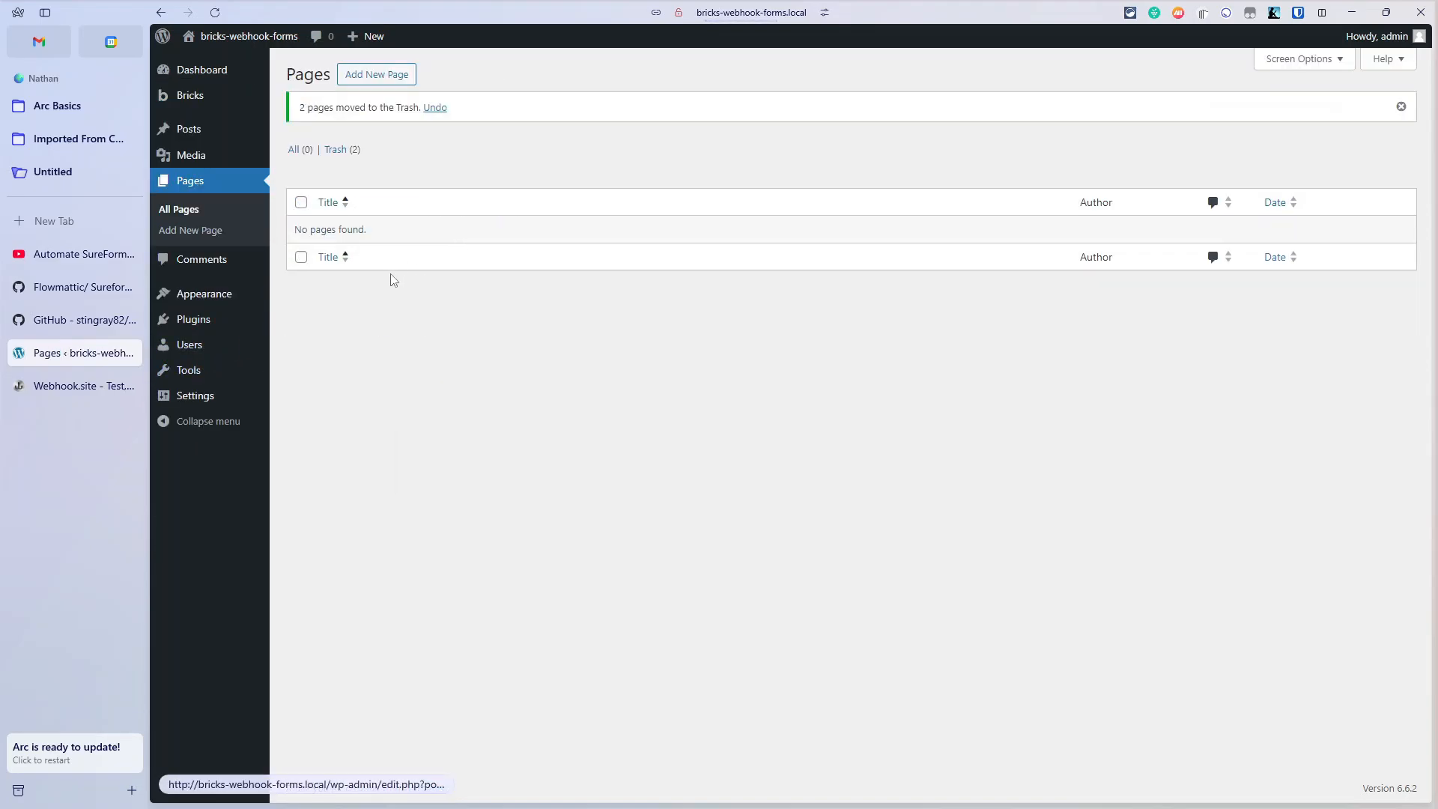
Create and publish a page titled 'Test Form Page', then edit it with Bricks.
left_click(389, 78)
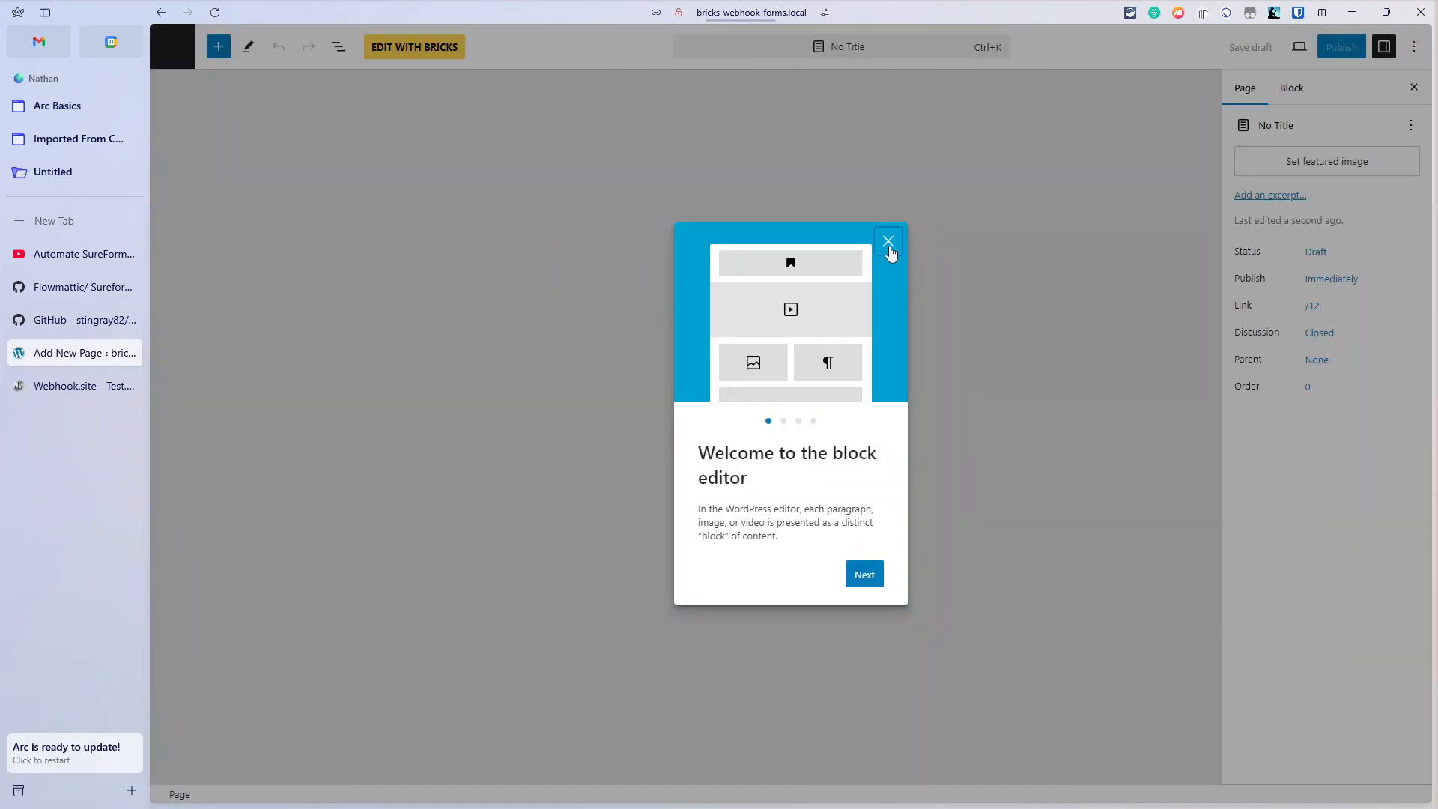
left_click(889, 242)
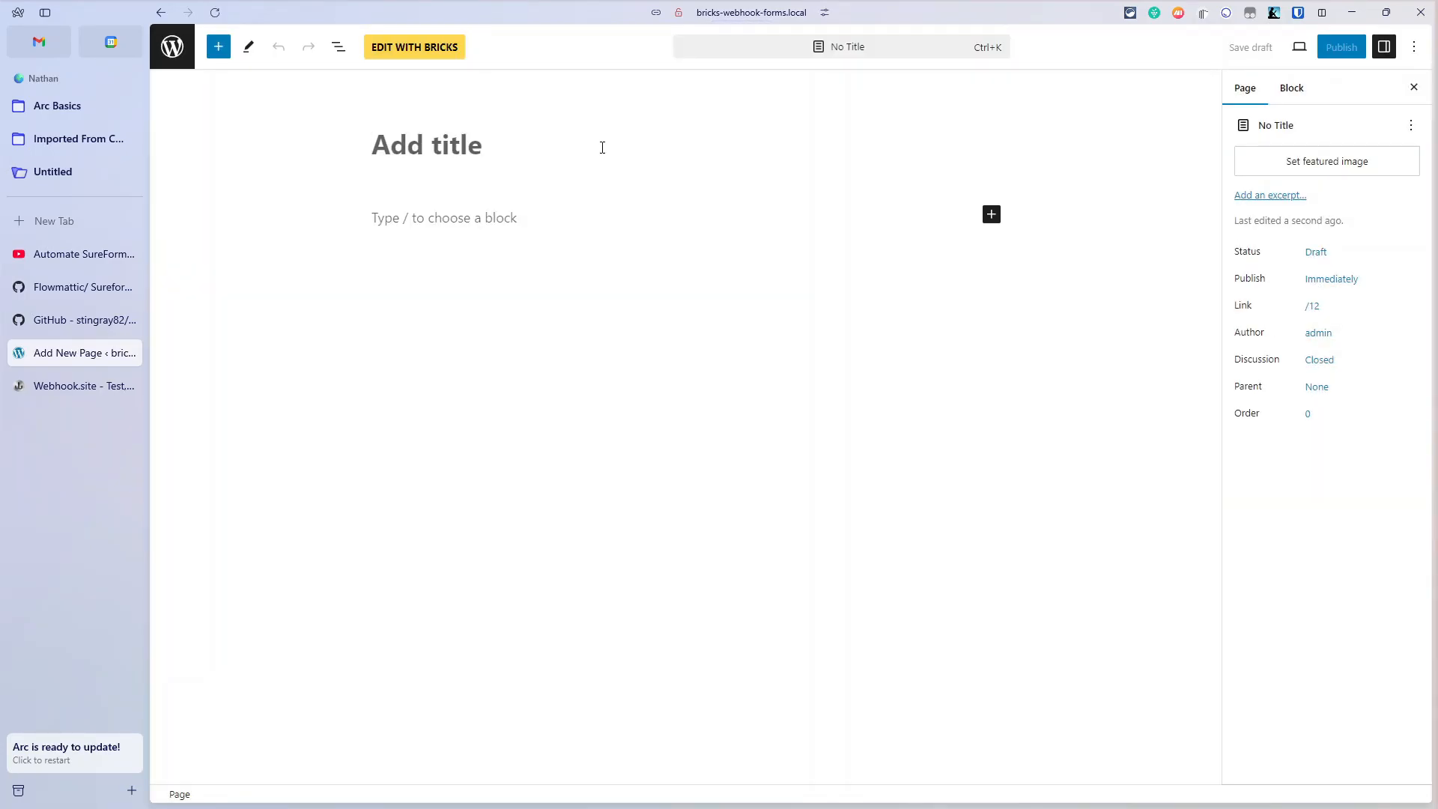
type("Test Form Page")
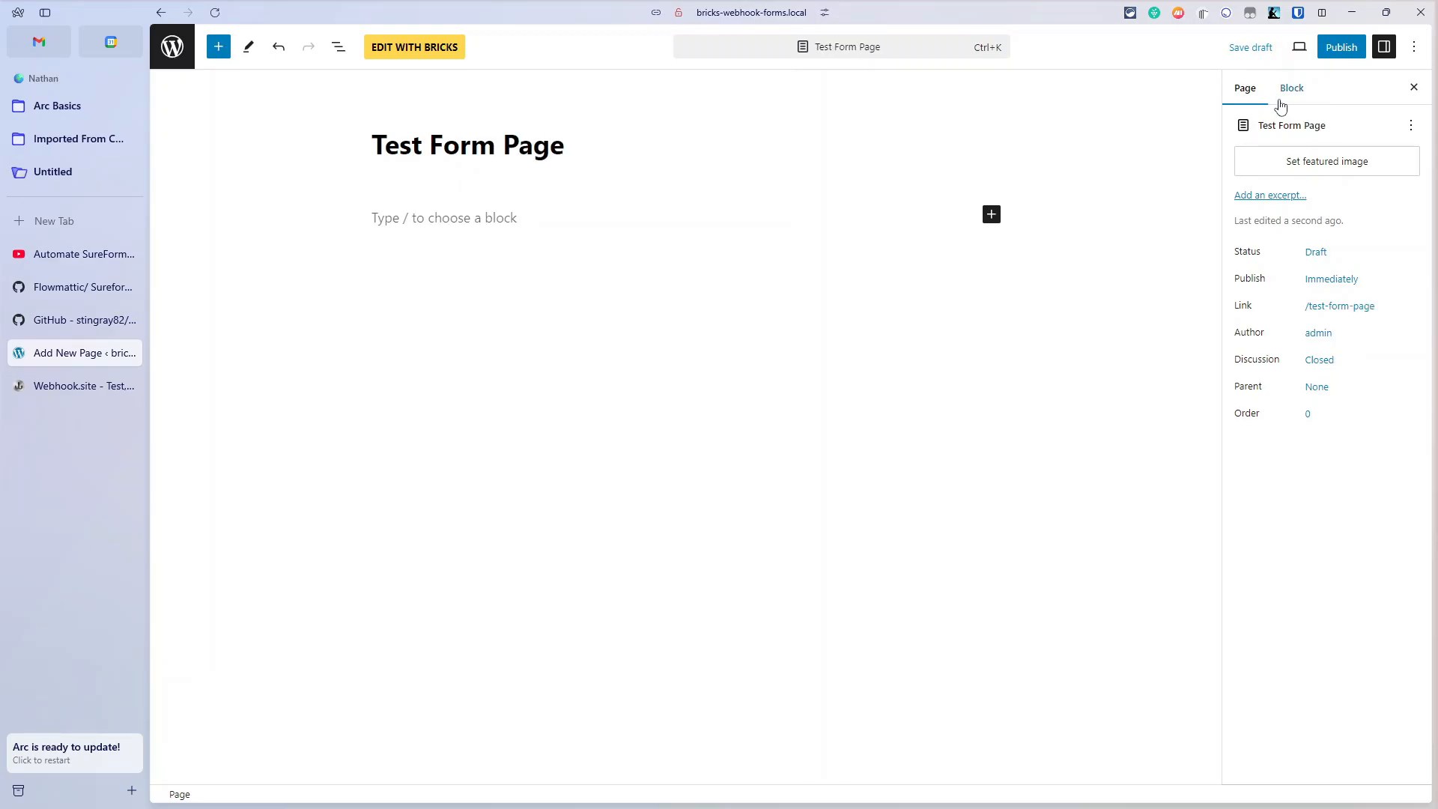
left_click(1338, 47)
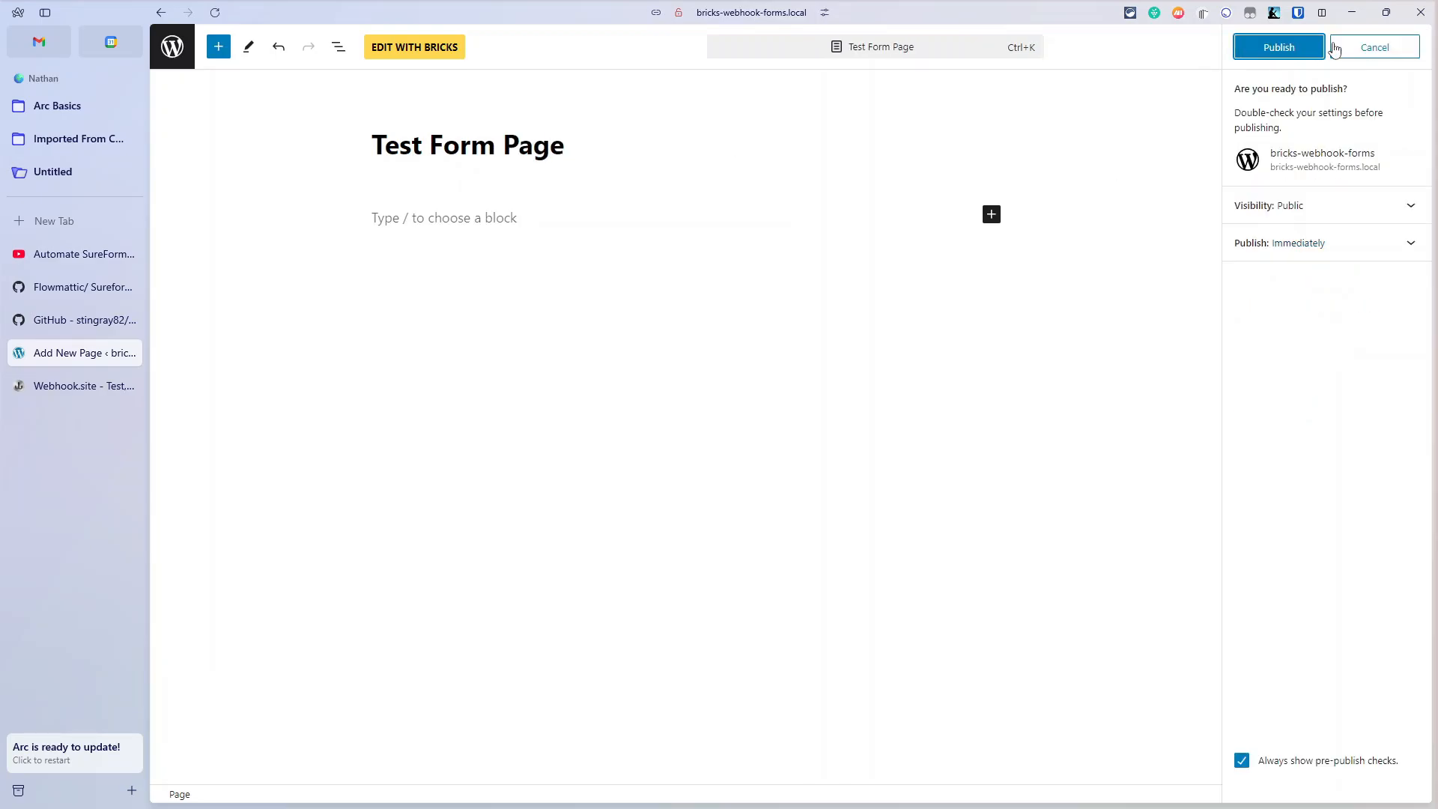
left_click(1276, 50)
left_click(413, 50)
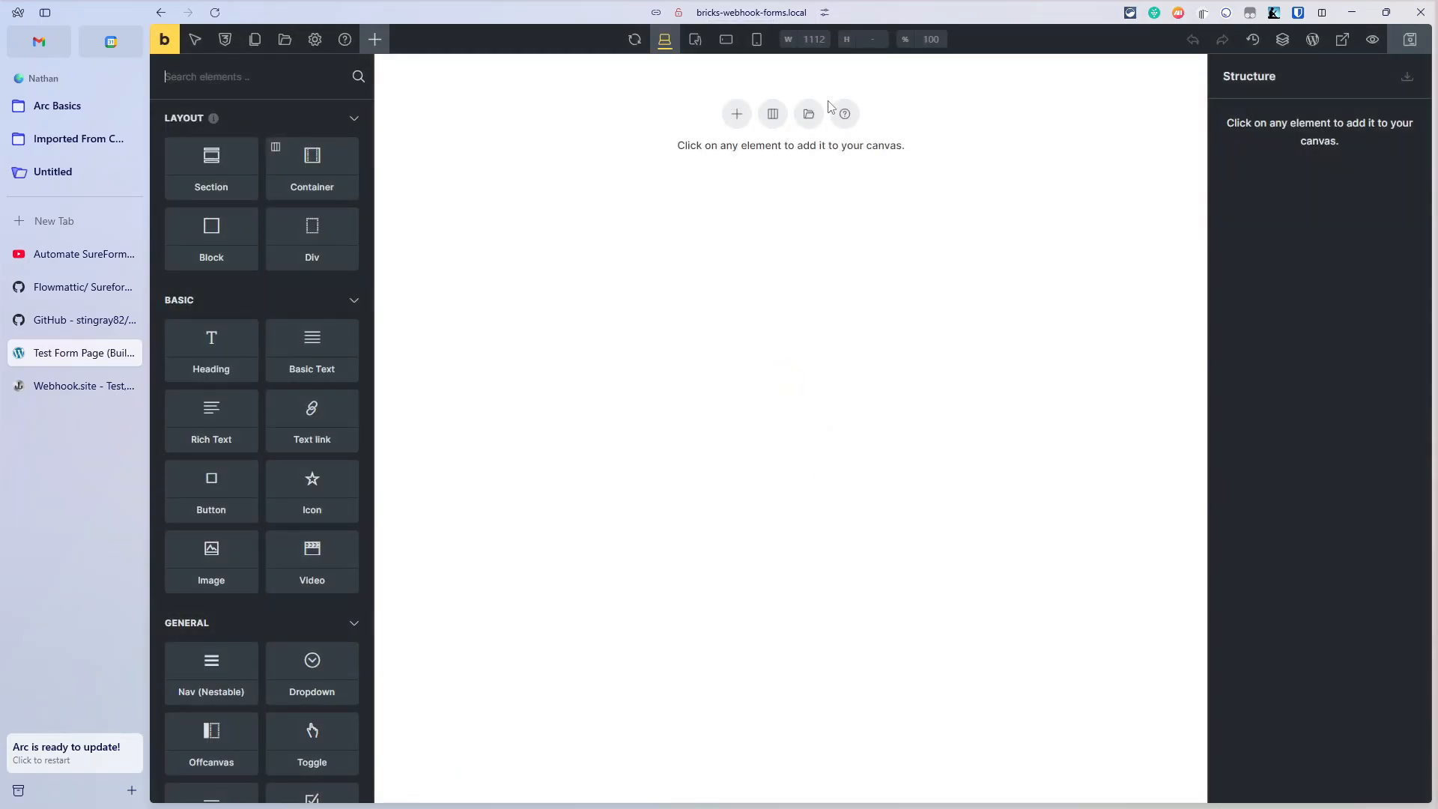
Insert the Liv - Contact community template, accepting its theme style and colour palette imports.
left_click(284, 42)
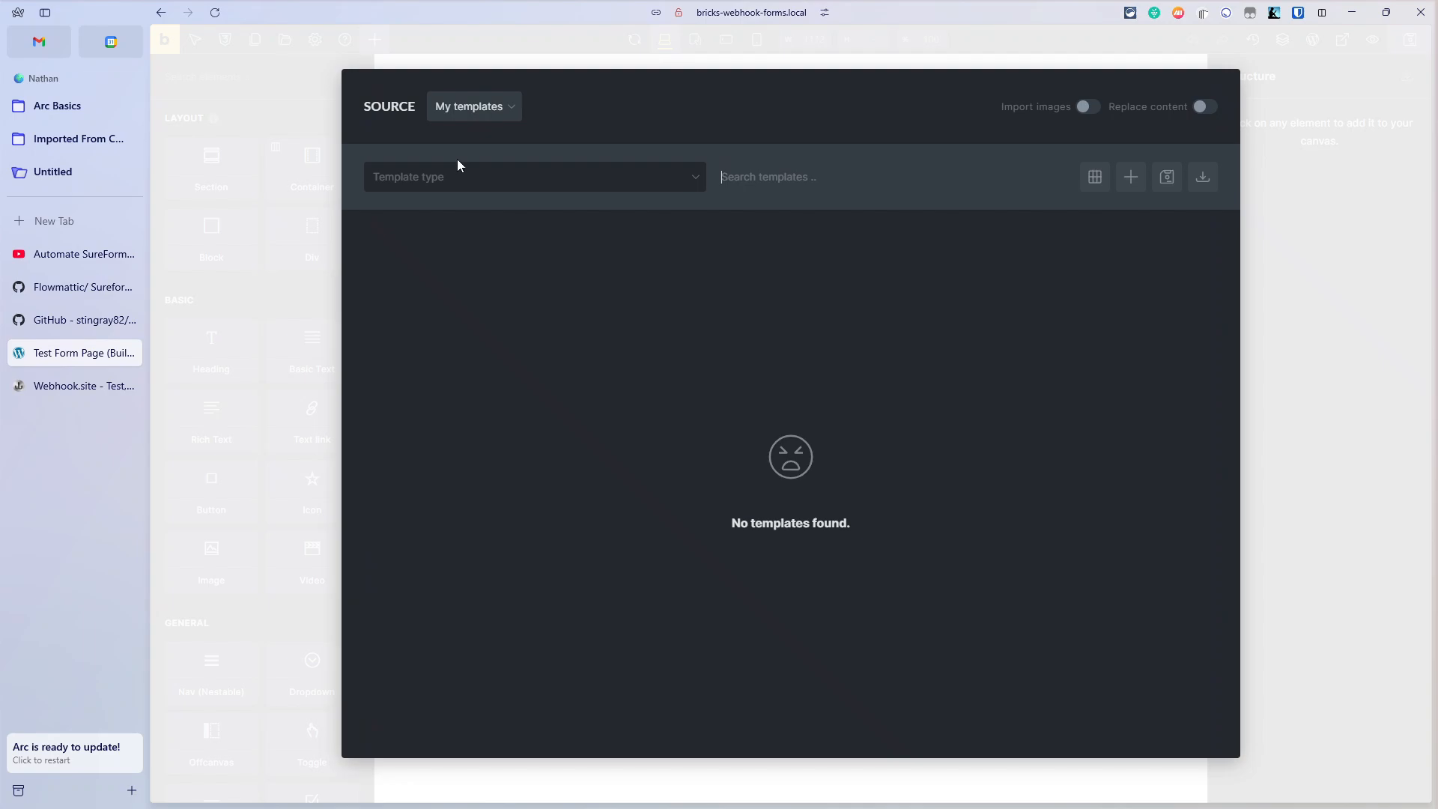
left_click(491, 109)
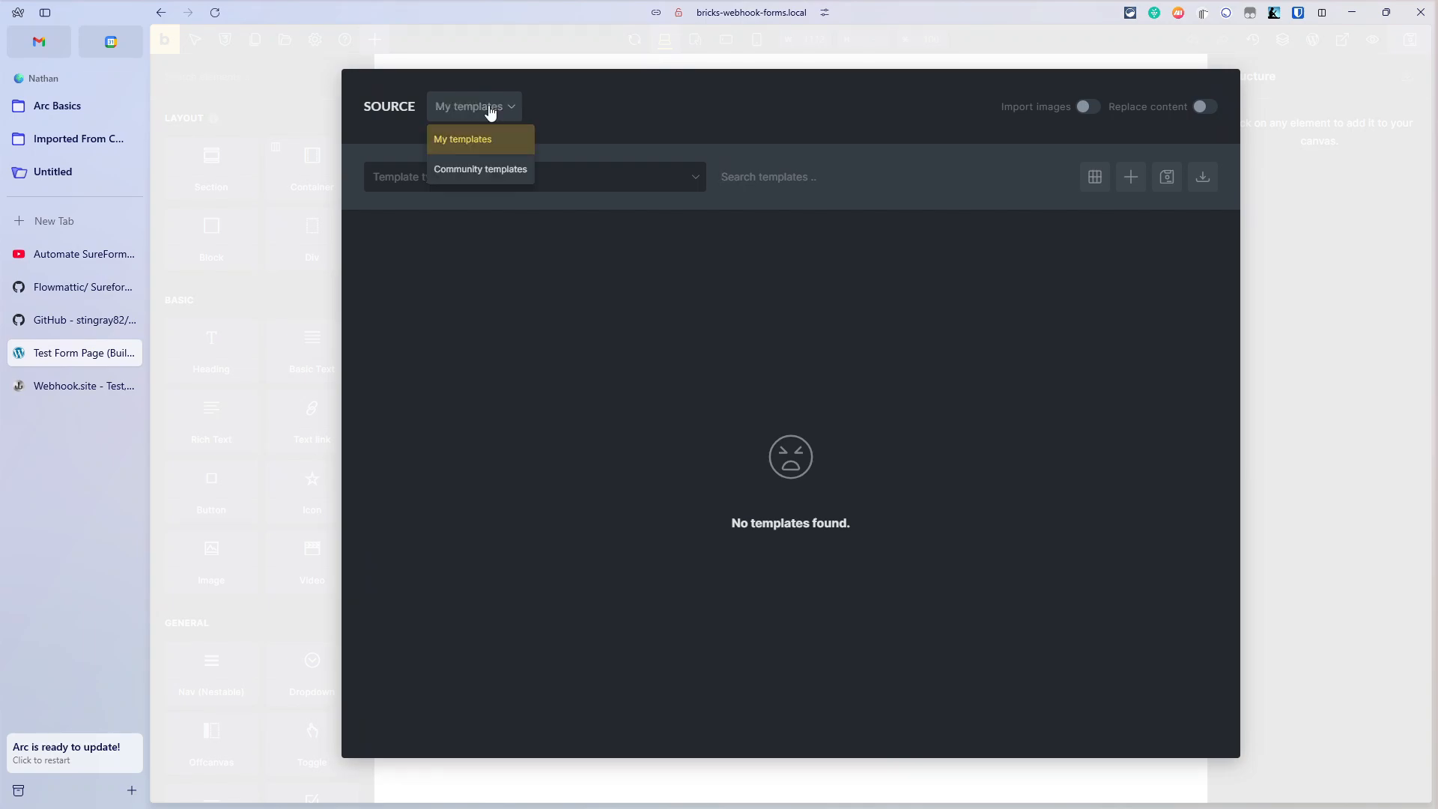
left_click(480, 170)
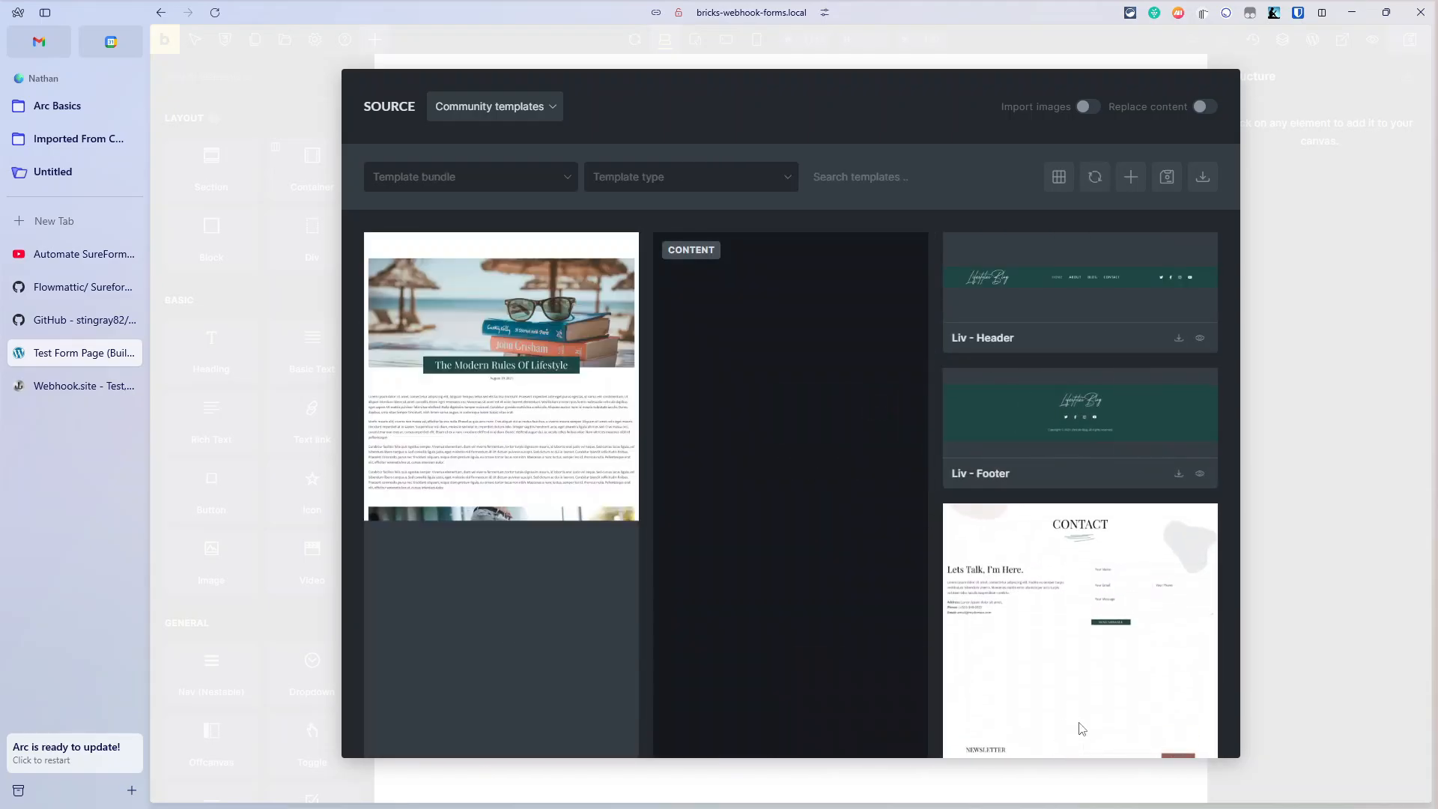
scroll(1051, 668, "down", 5)
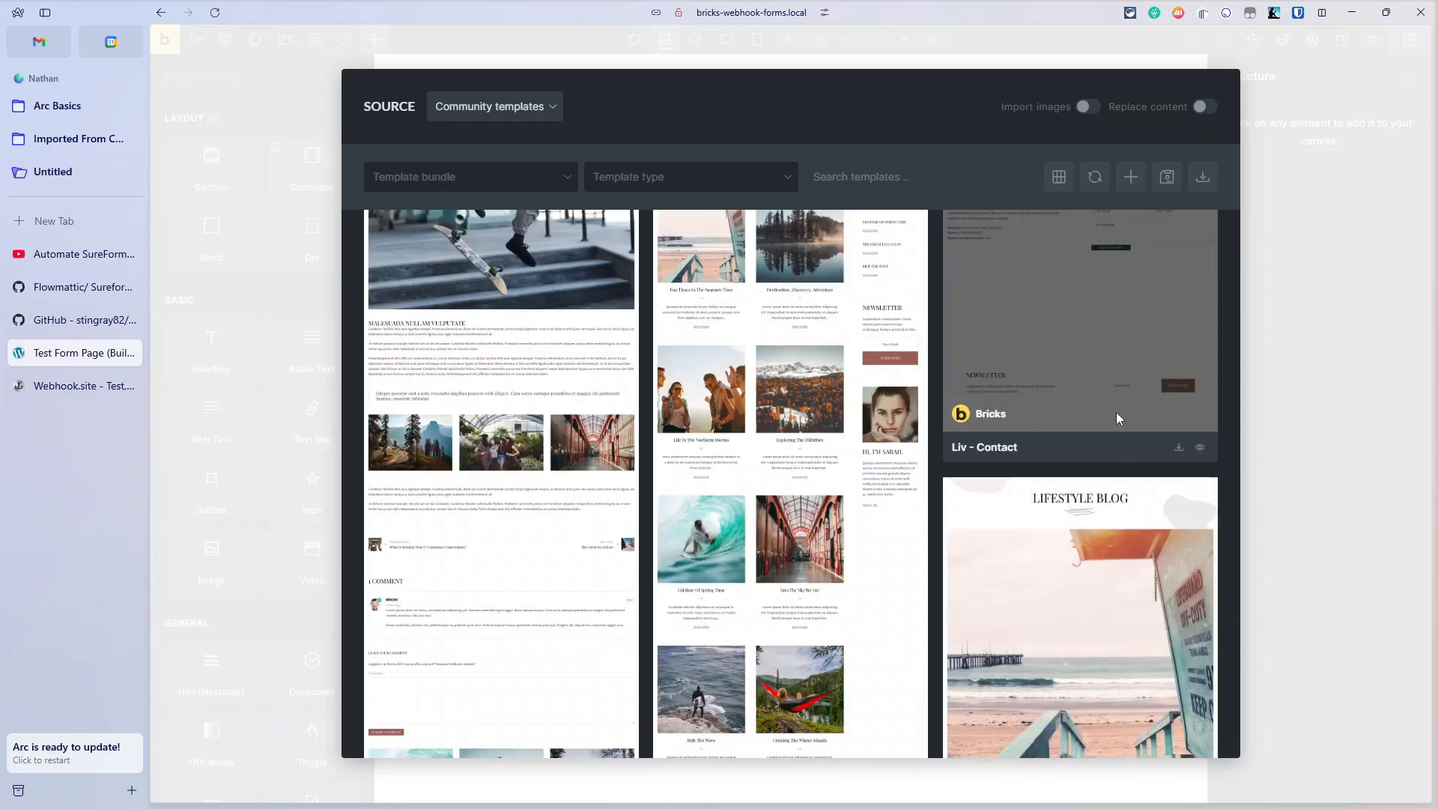
left_click(1179, 446)
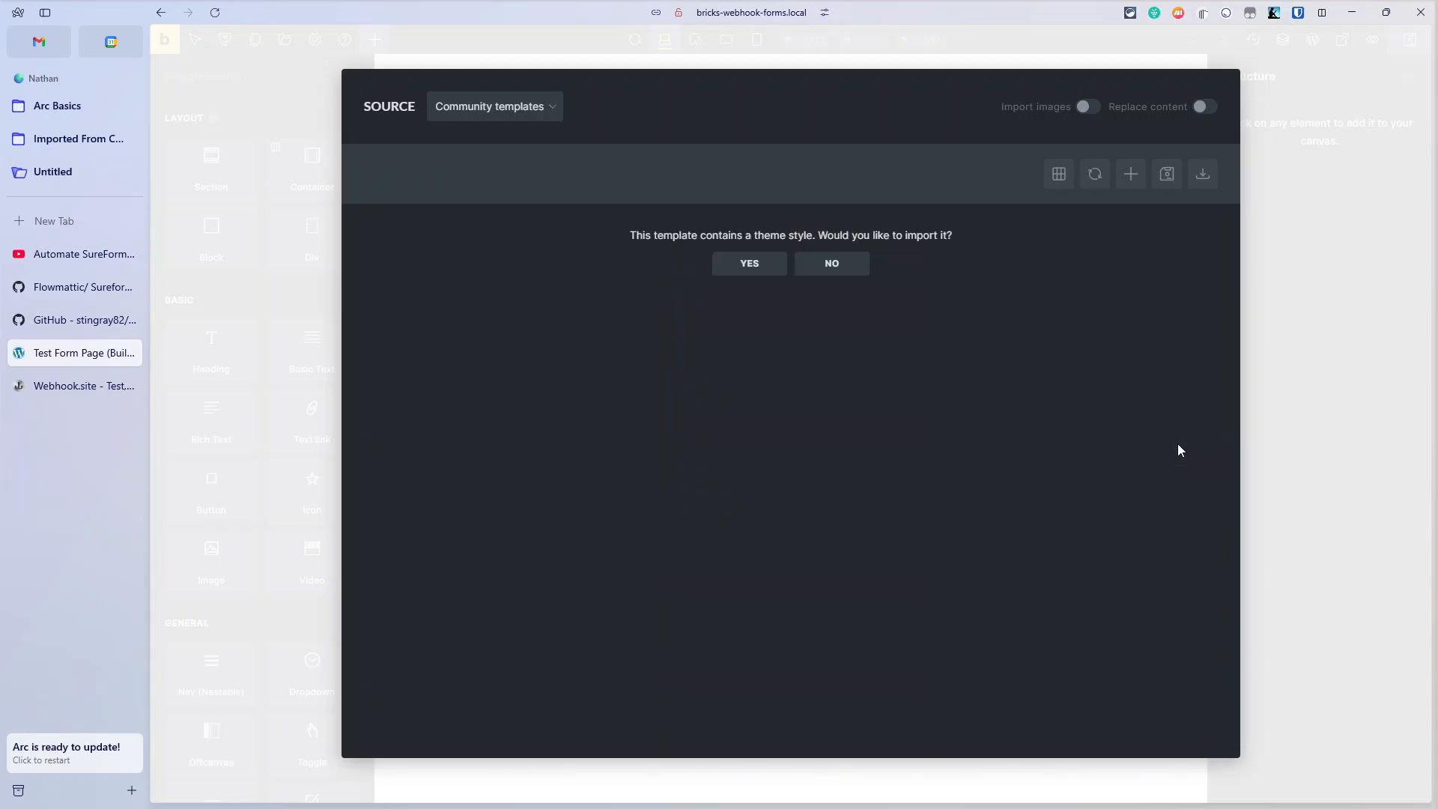
left_click(761, 266)
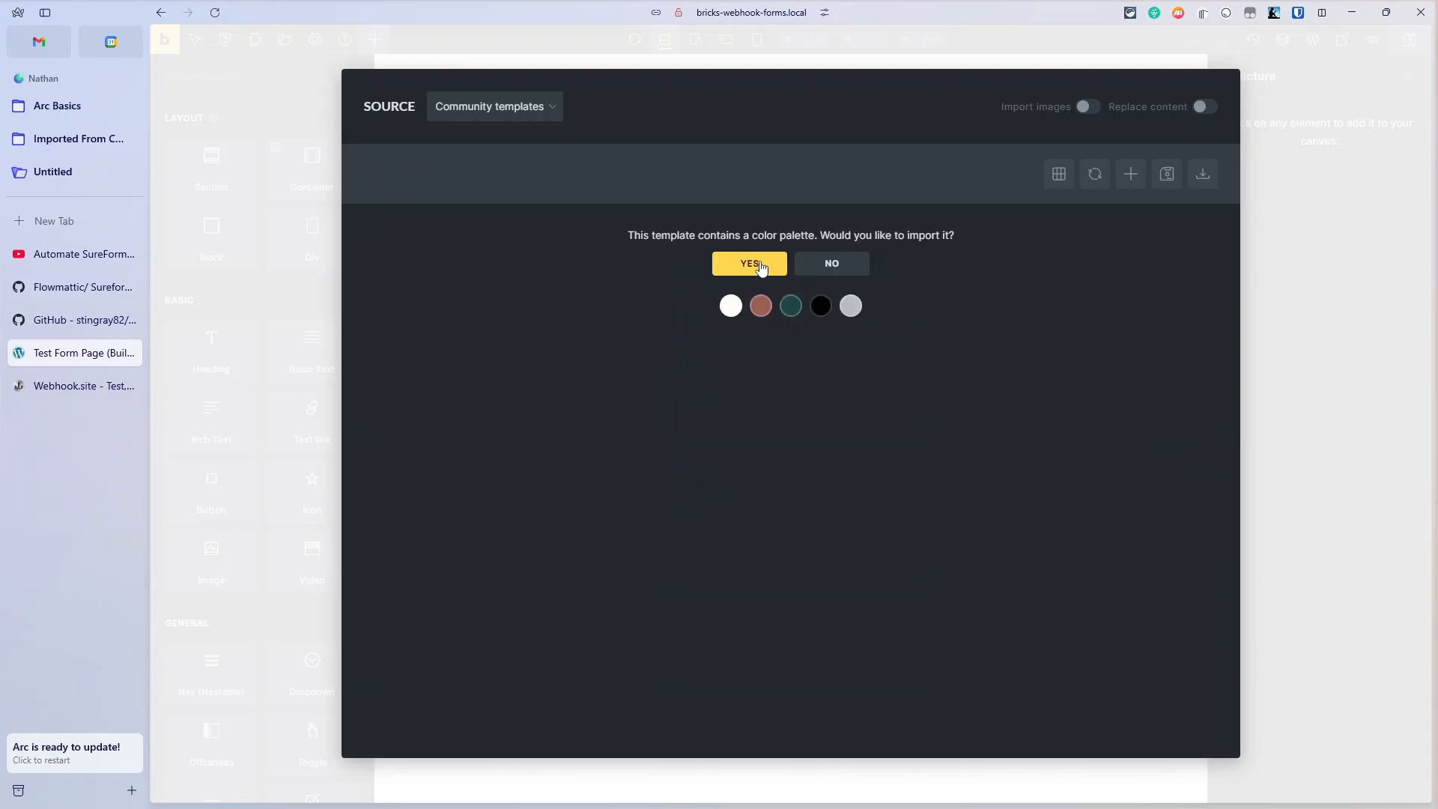
left_click(761, 266)
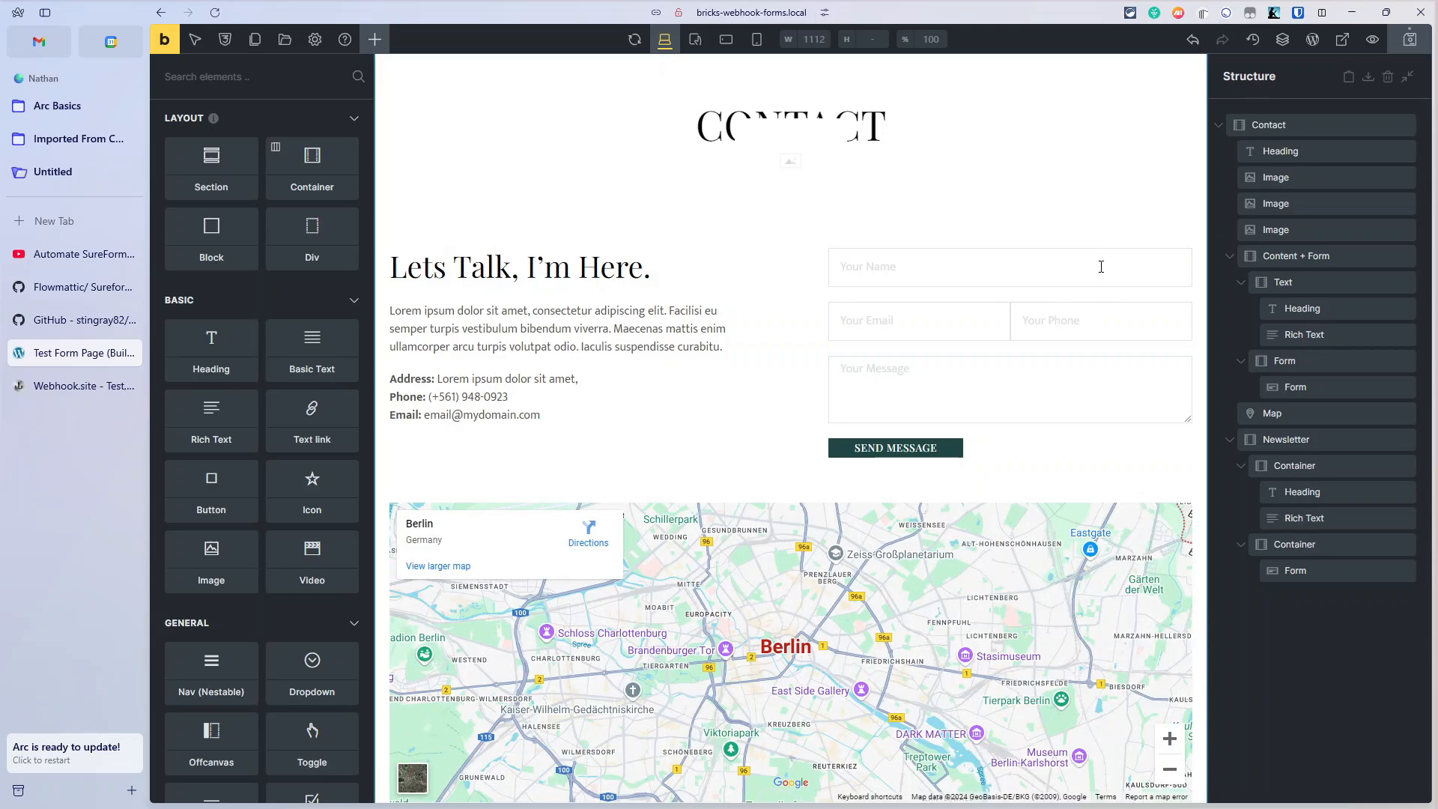
Set the contact form's after-submit action to Custom, save, and view the page on the frontend.
left_click(1075, 257)
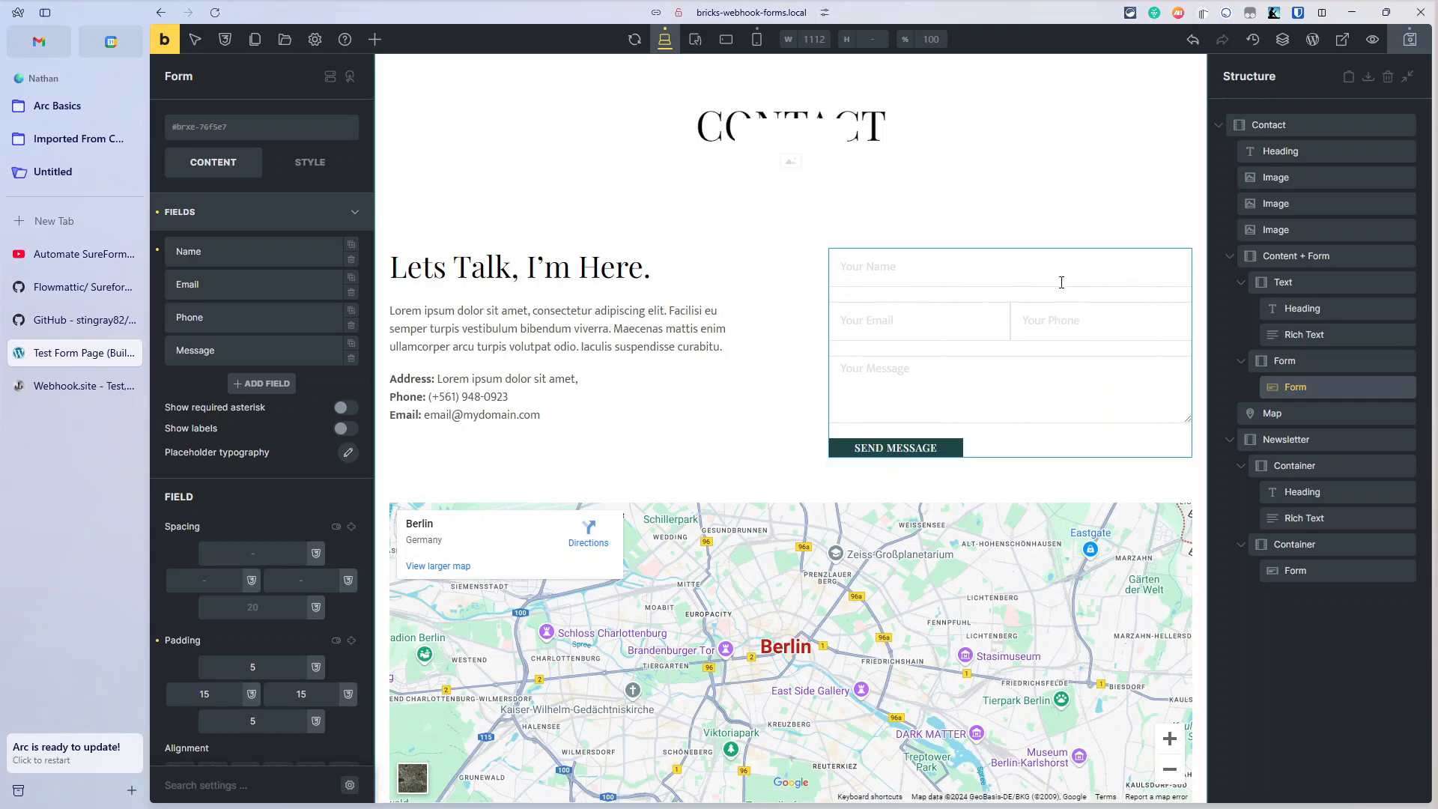
scroll(258, 592, "down", 5)
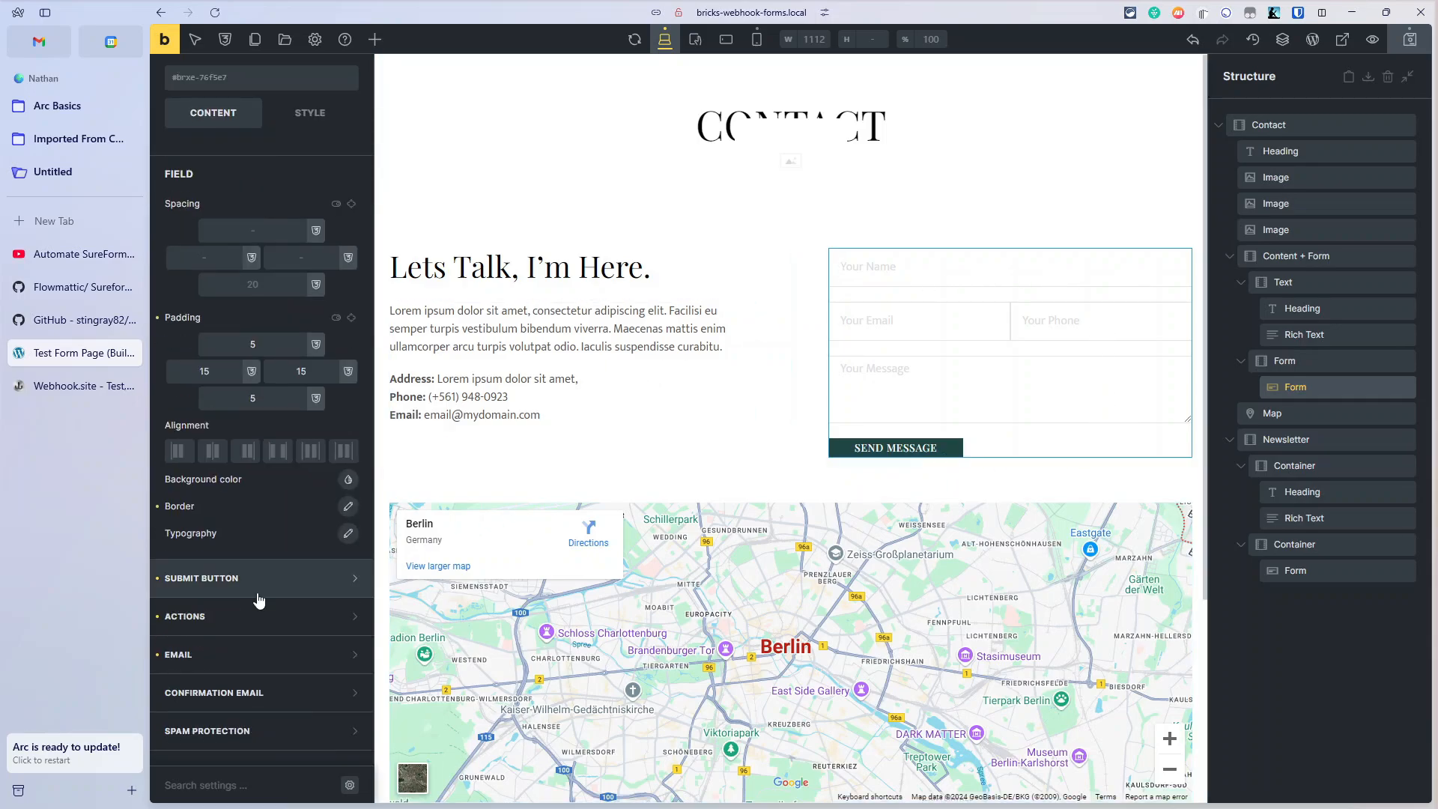
scroll(258, 600, "up", 5)
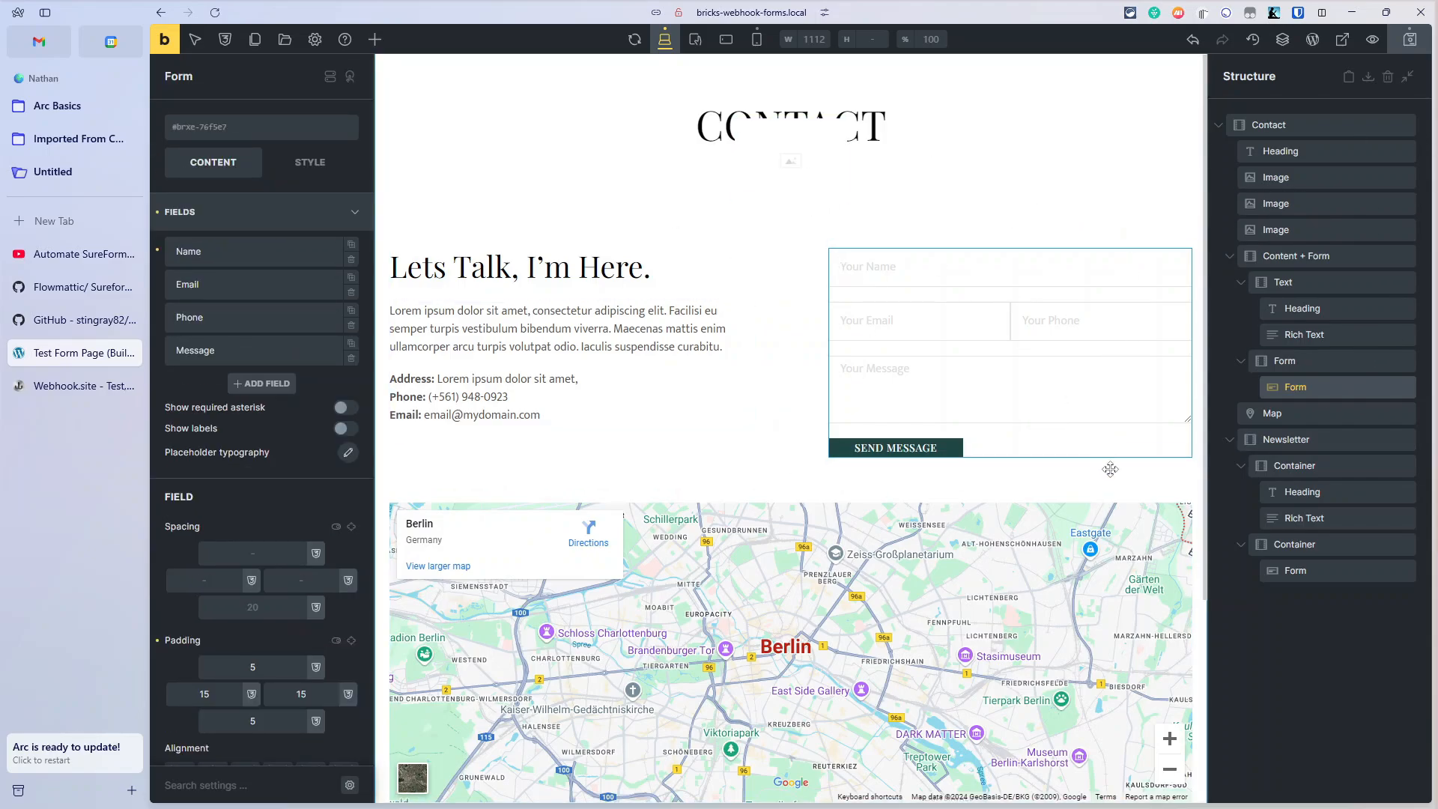
left_click(277, 219)
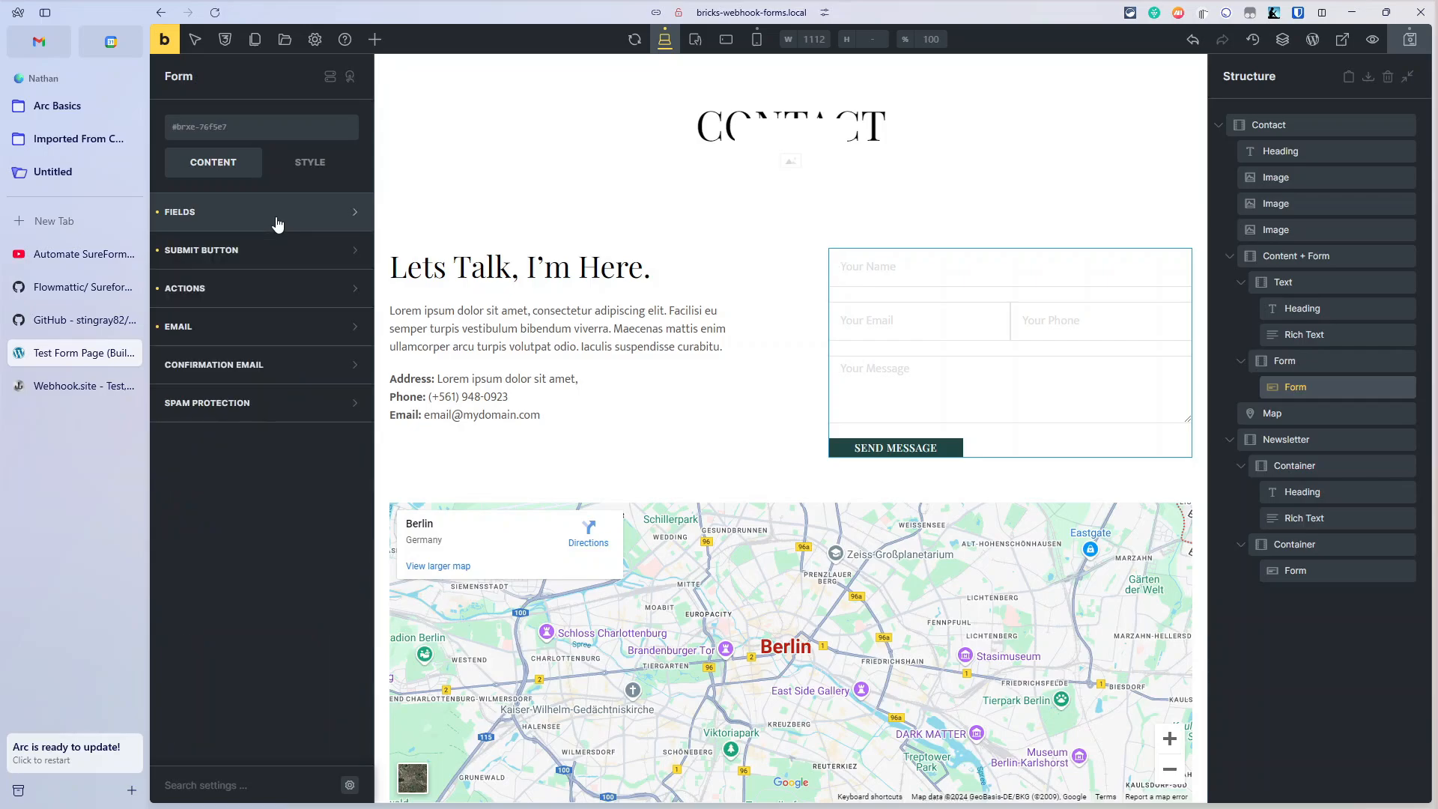
left_click(276, 309)
left_click(206, 348)
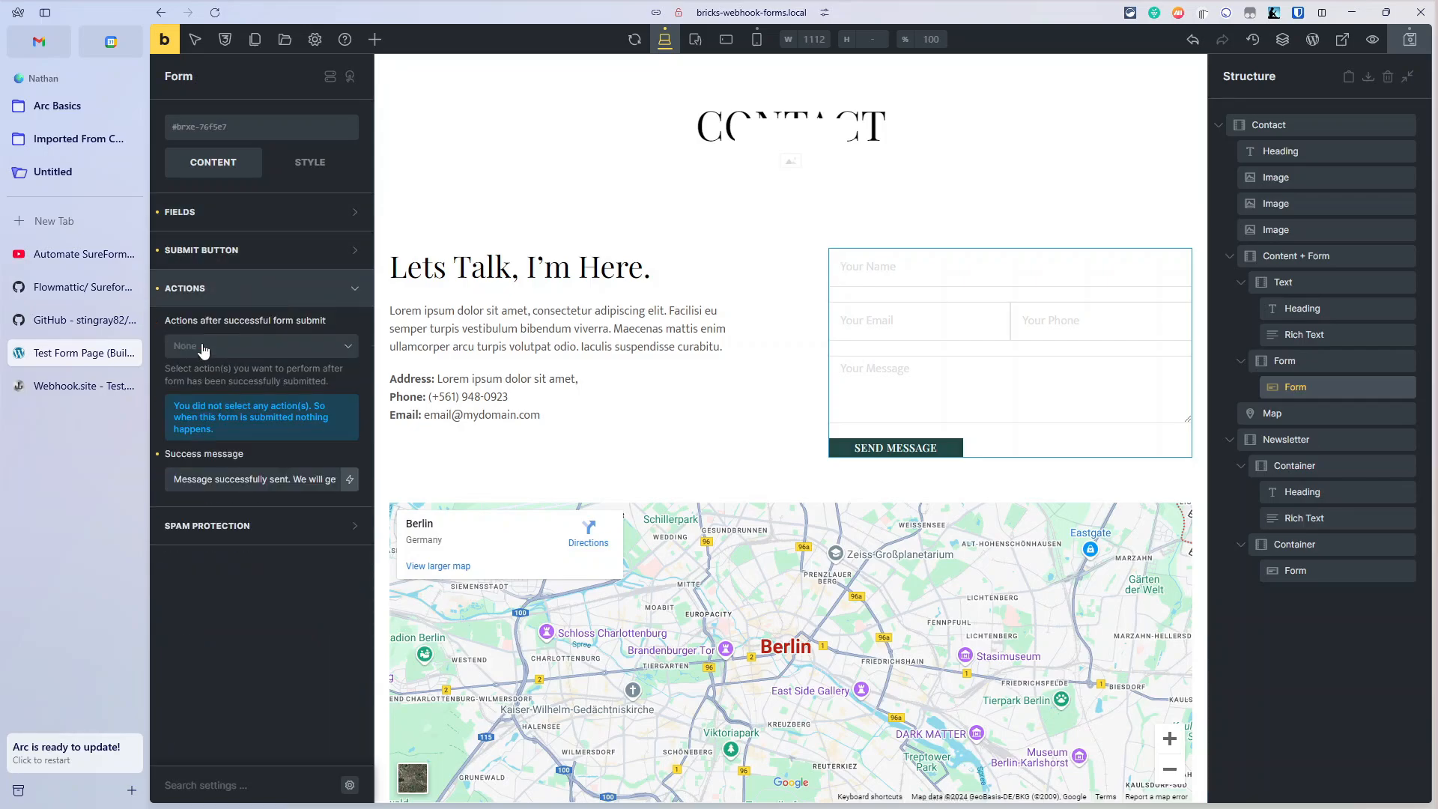
left_click(213, 371)
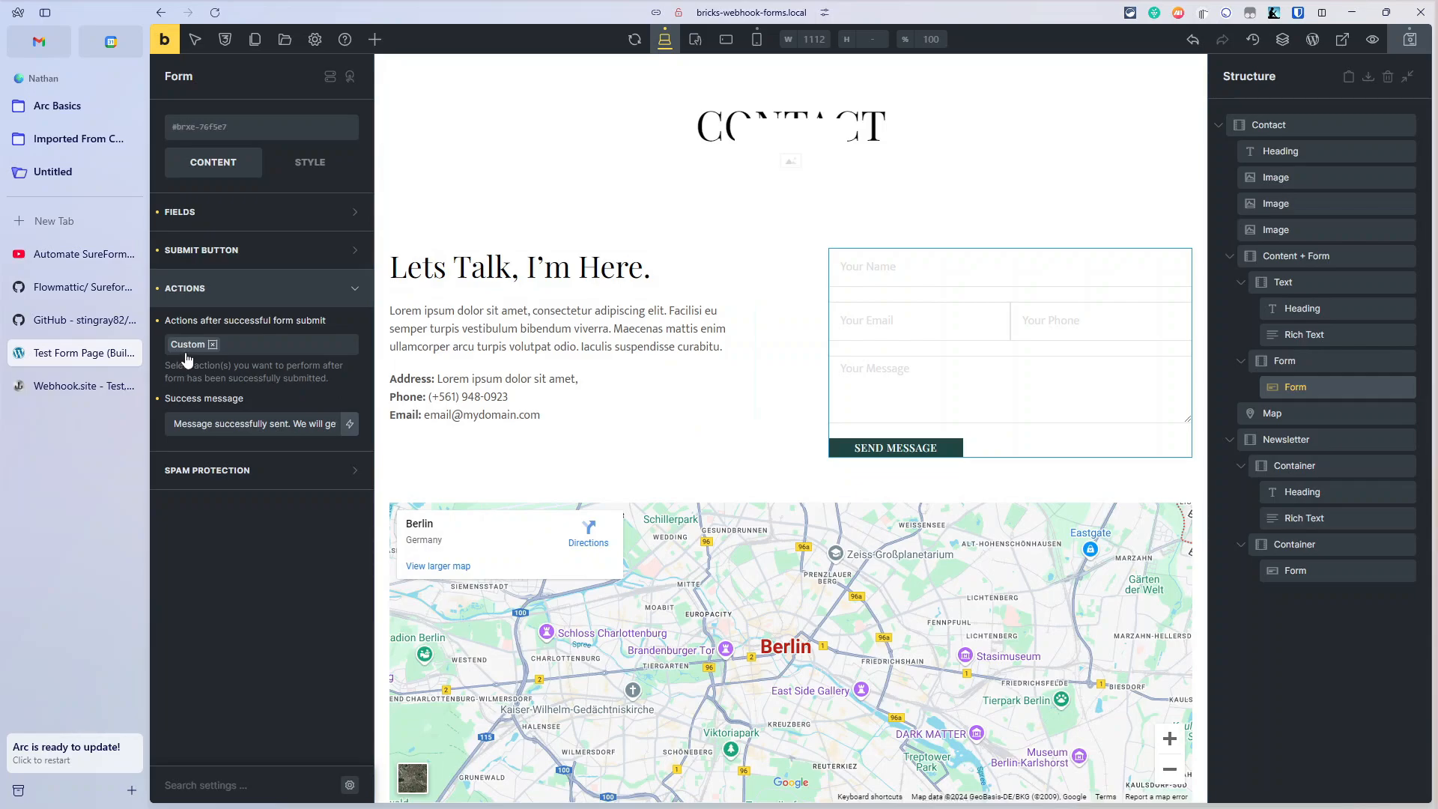
left_click(1409, 43)
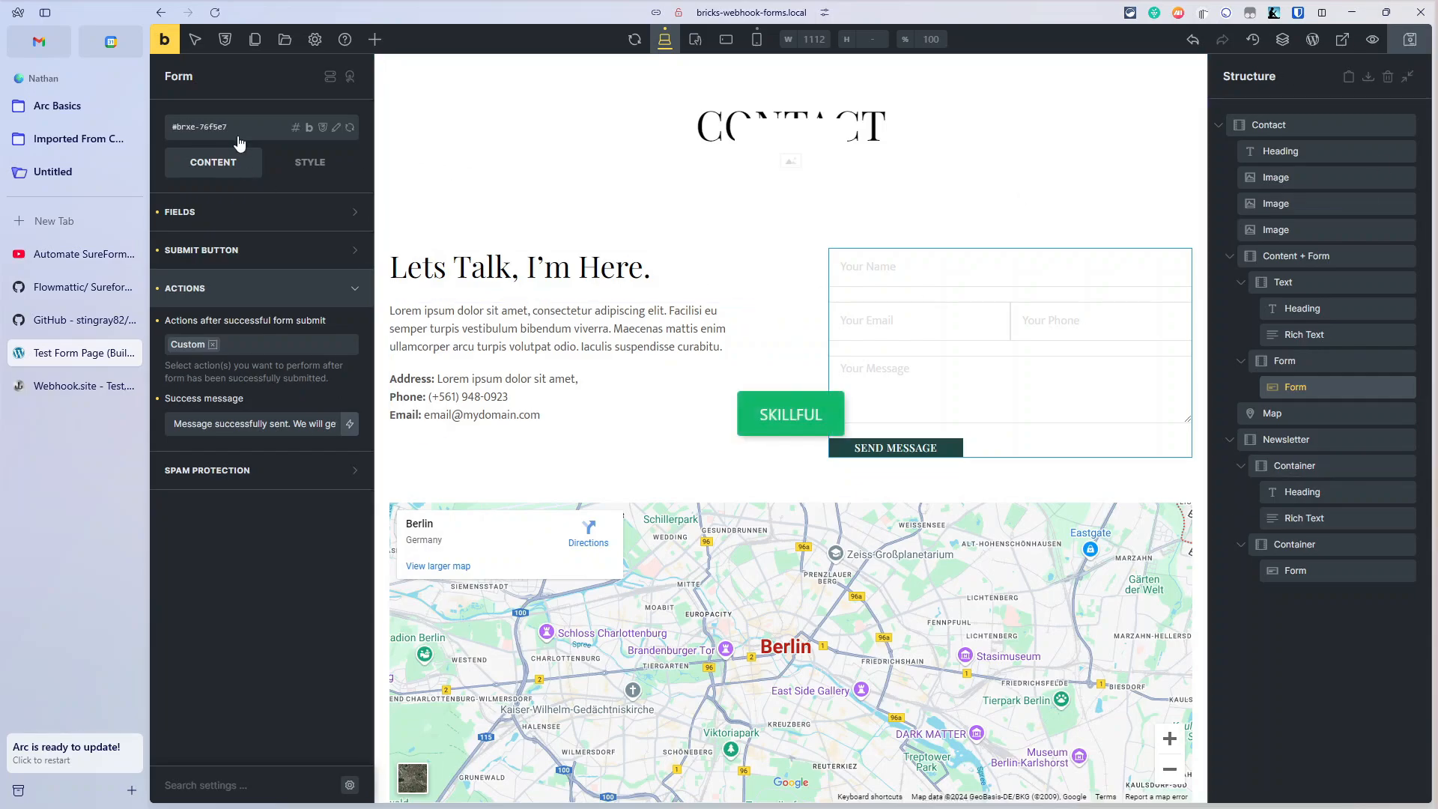
left_click(1341, 41)
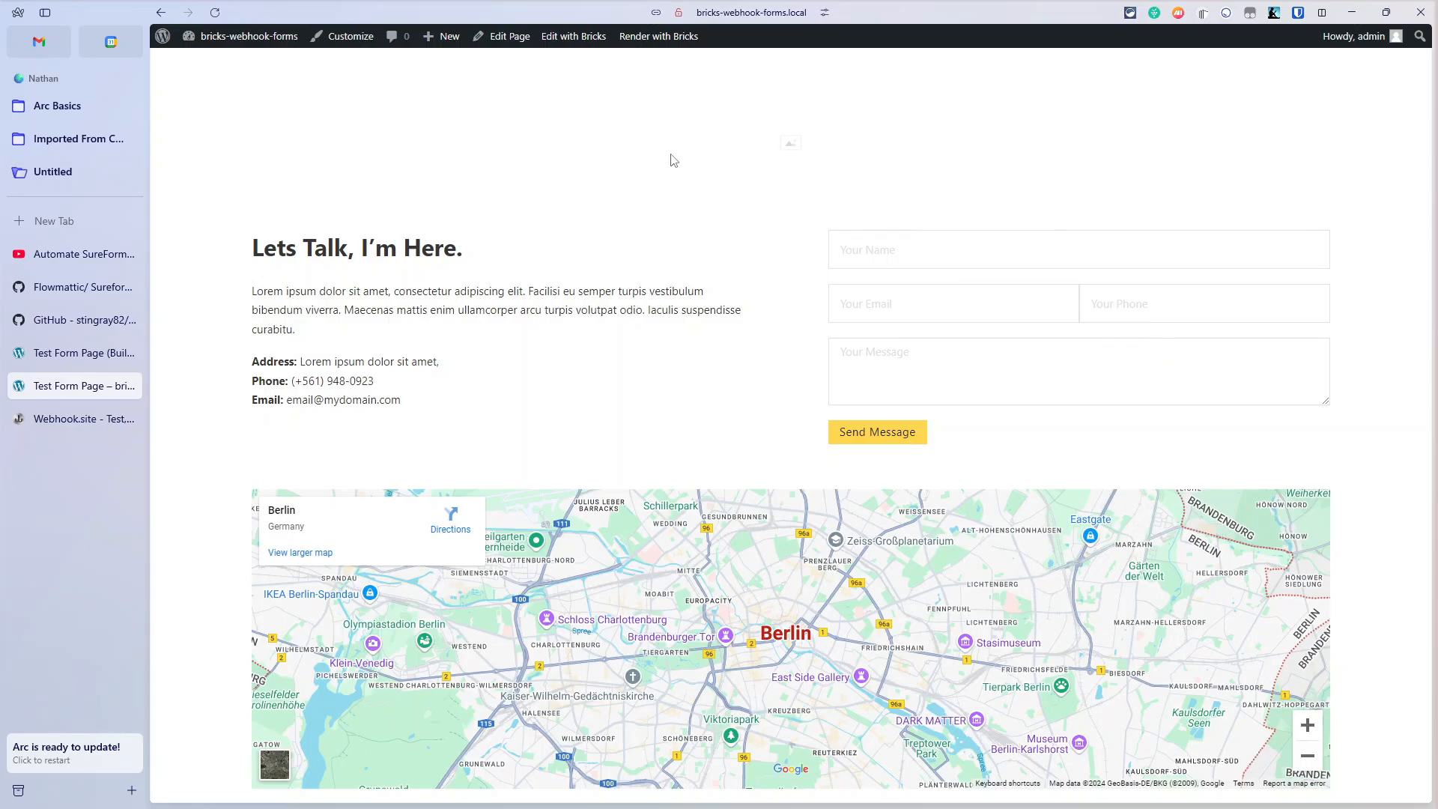
Inspect the Your Name field in developer tools and widen the panel.
scroll(787, 648, "down", 3)
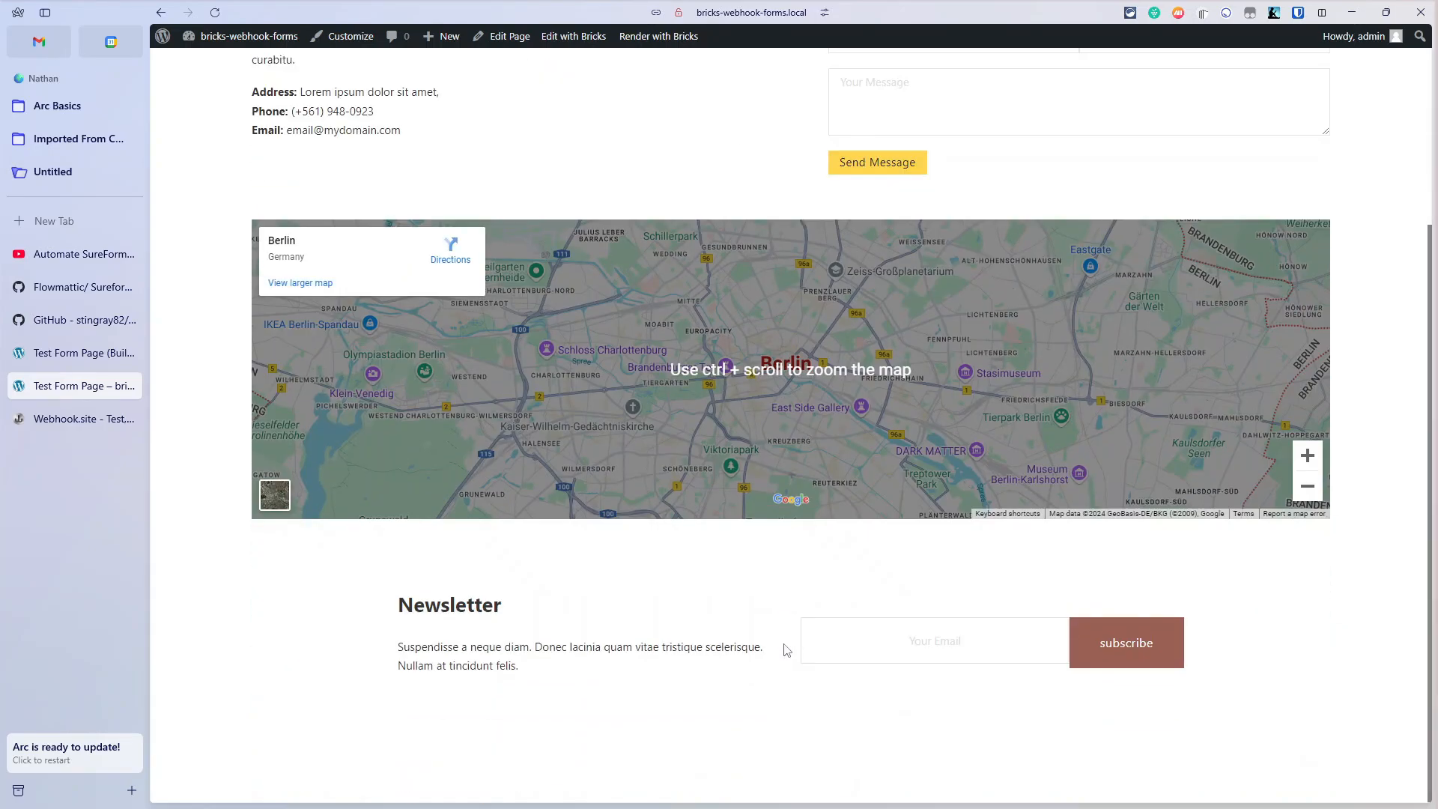
scroll(787, 649, "up", 3)
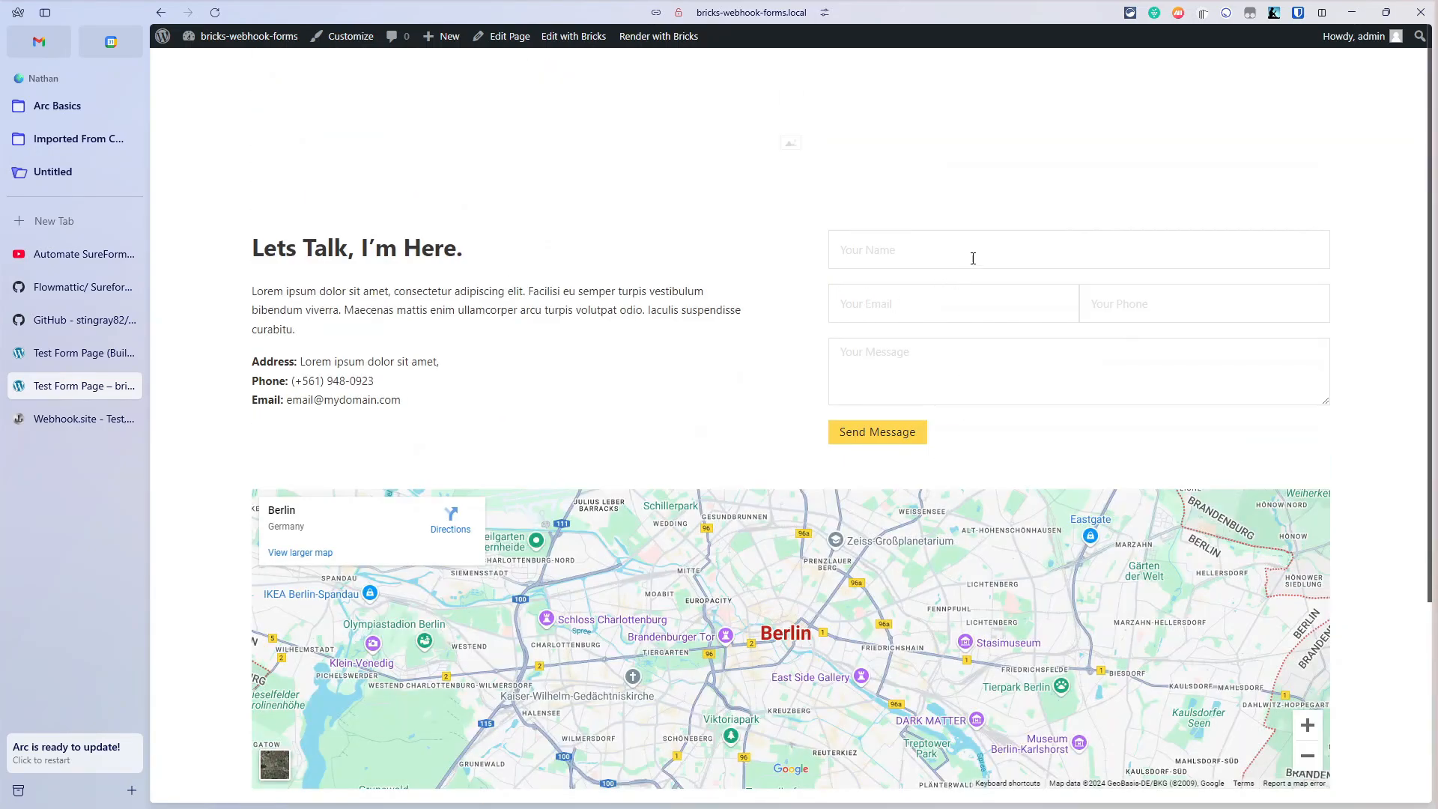
right_click(1037, 241)
left_click(1045, 587)
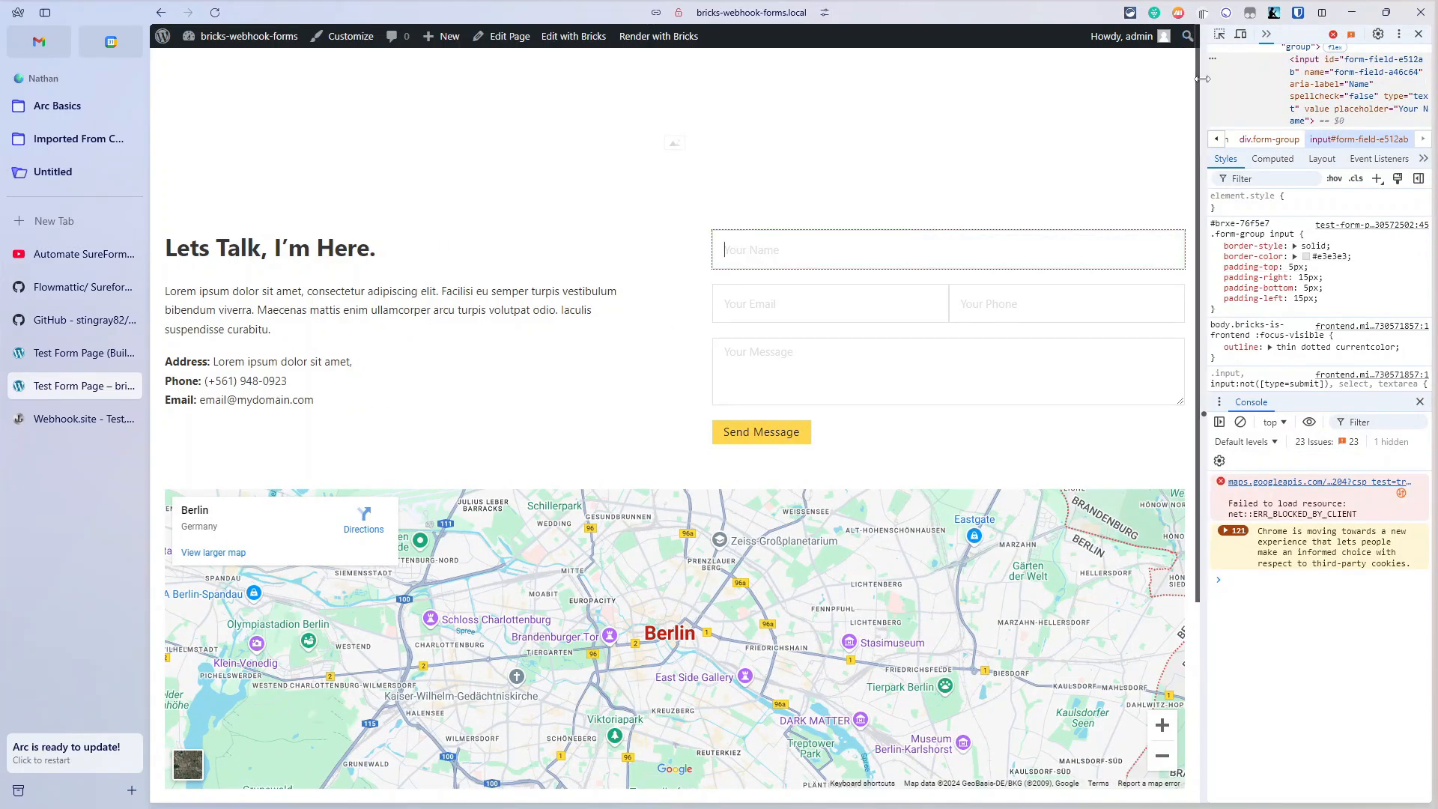
left_click_drag(1201, 107, 776, 107)
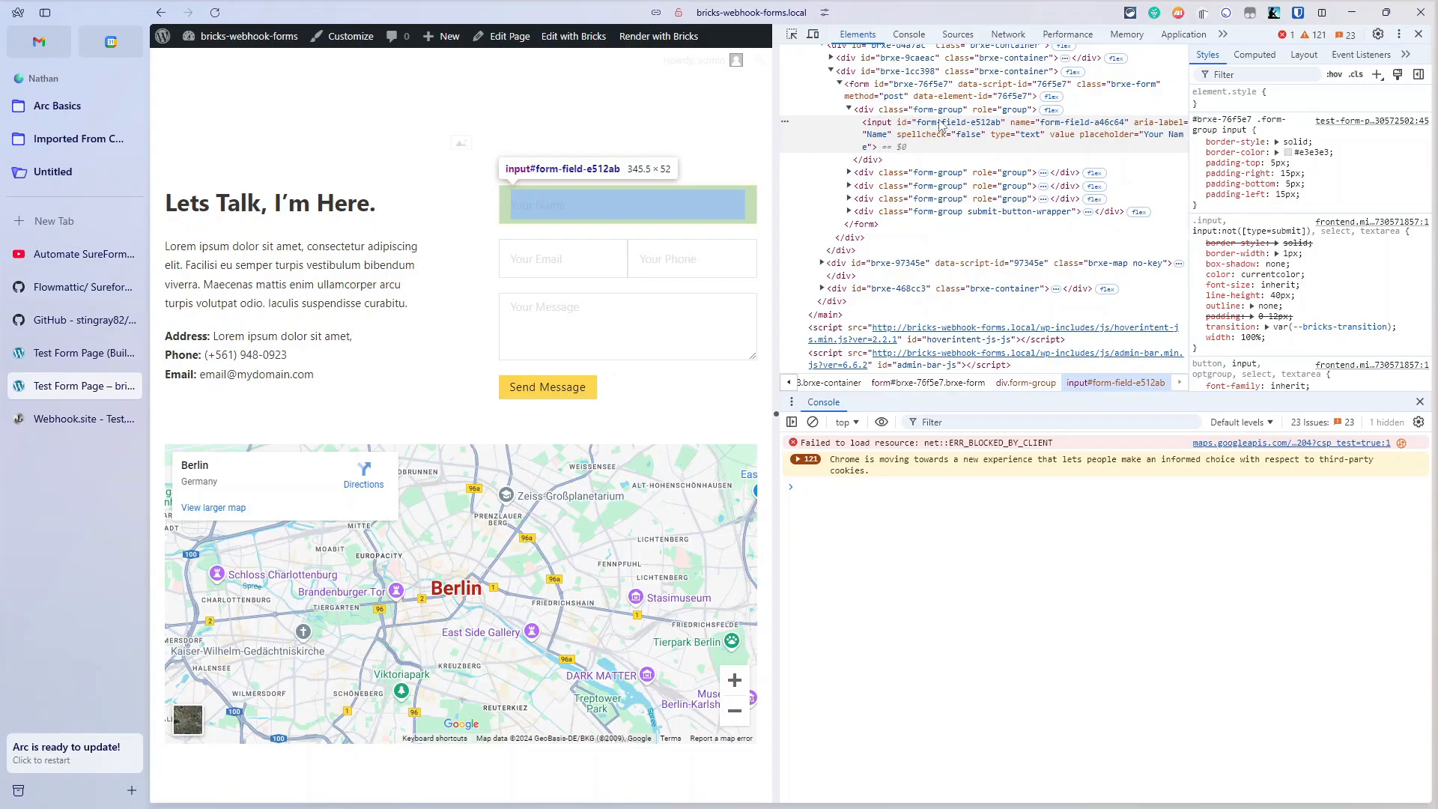
Copy the form's data-element-id value 76f5e7.
scroll(961, 128, "up", 1)
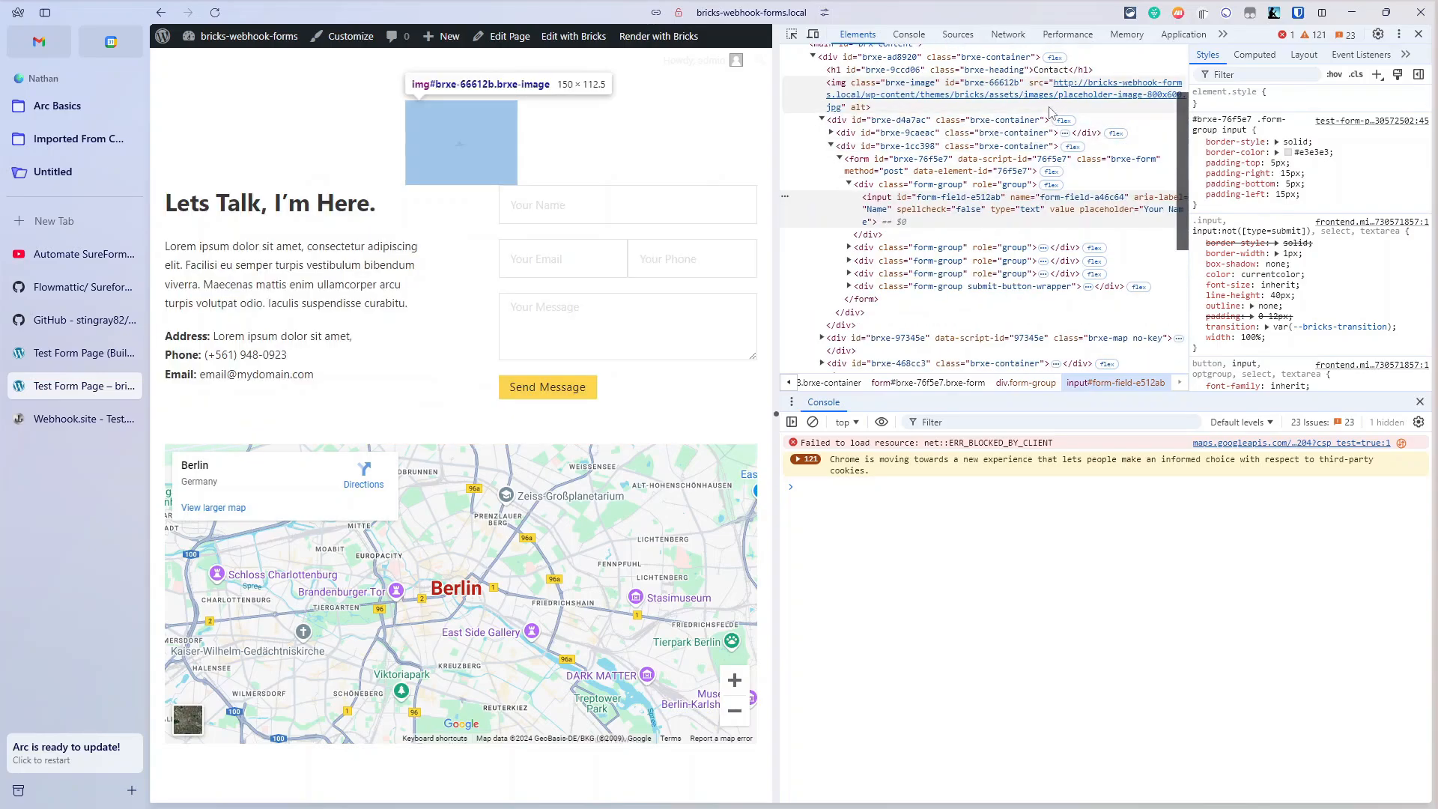
double_click(1007, 174)
key("ctrl+c")
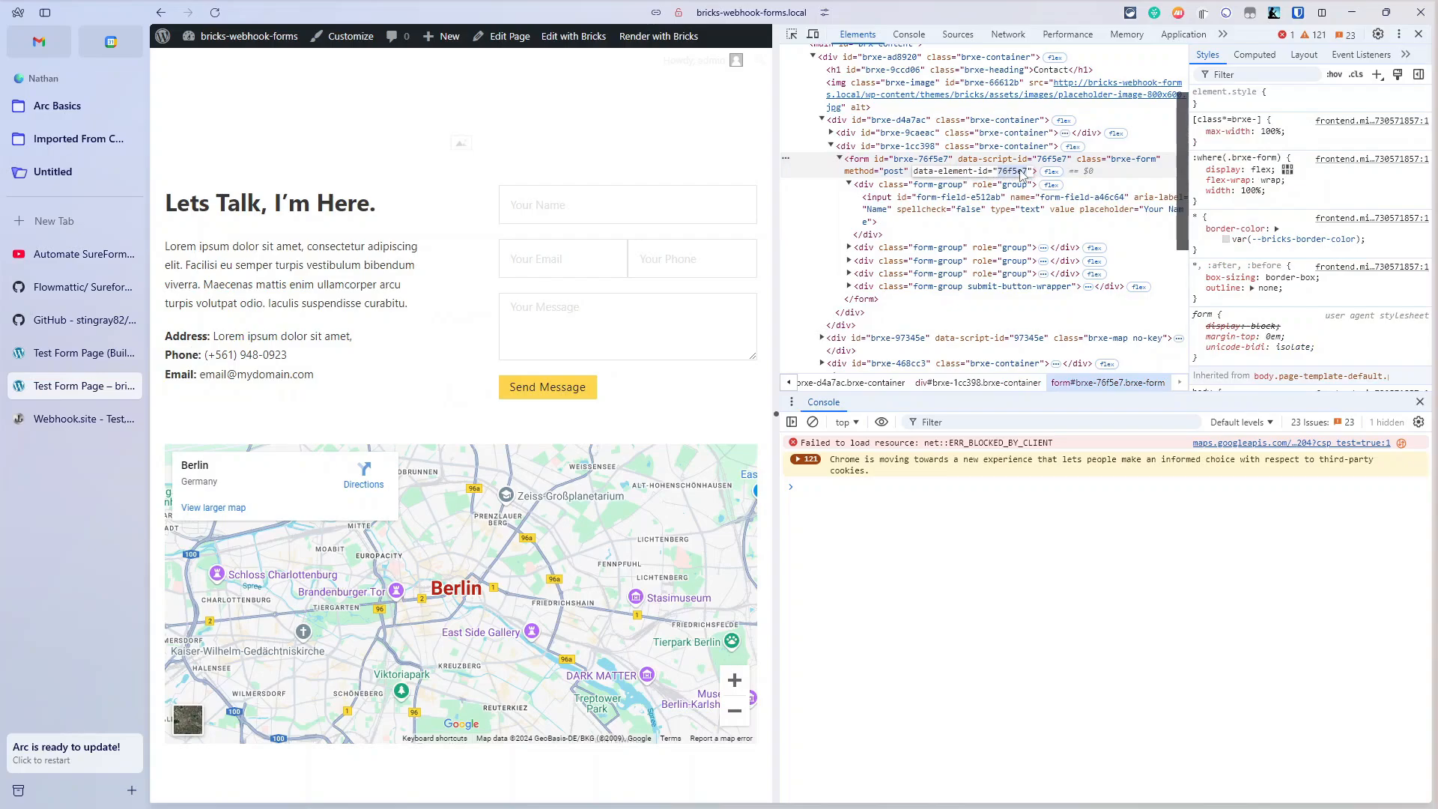
right_click(1015, 177)
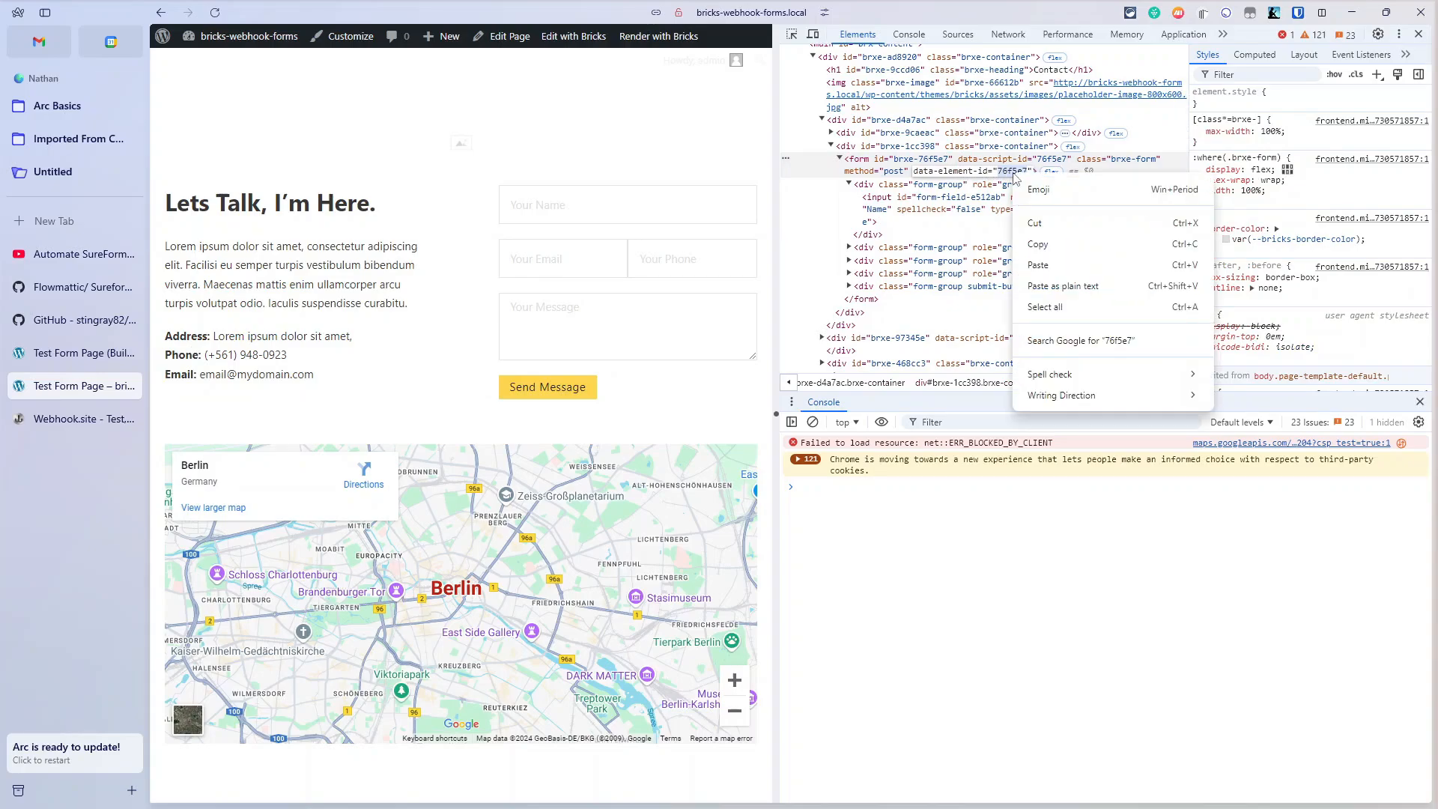
left_click(1038, 239)
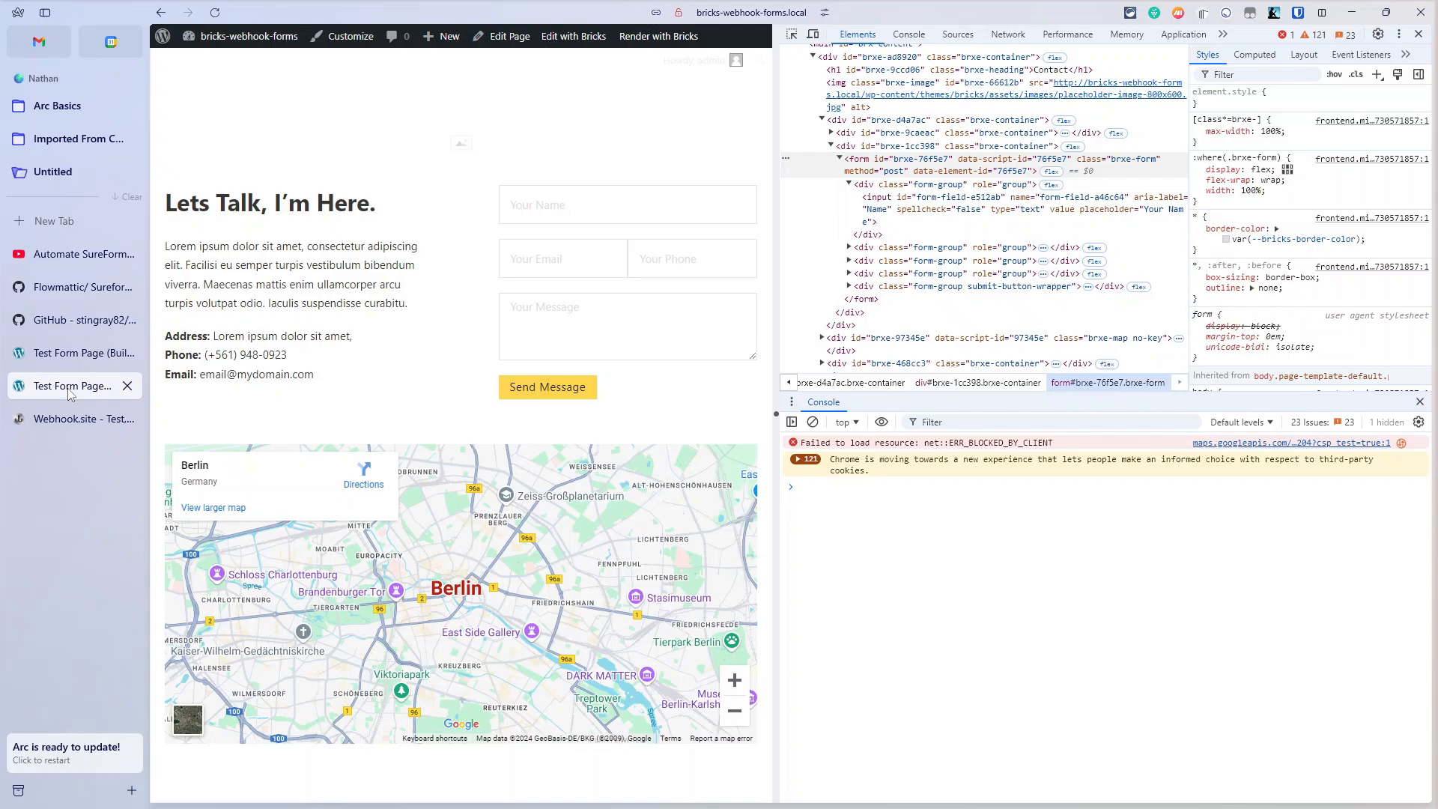
Close developer tools and go to the Webhook for Forms settings page in the admin.
mouse_move(203, 36)
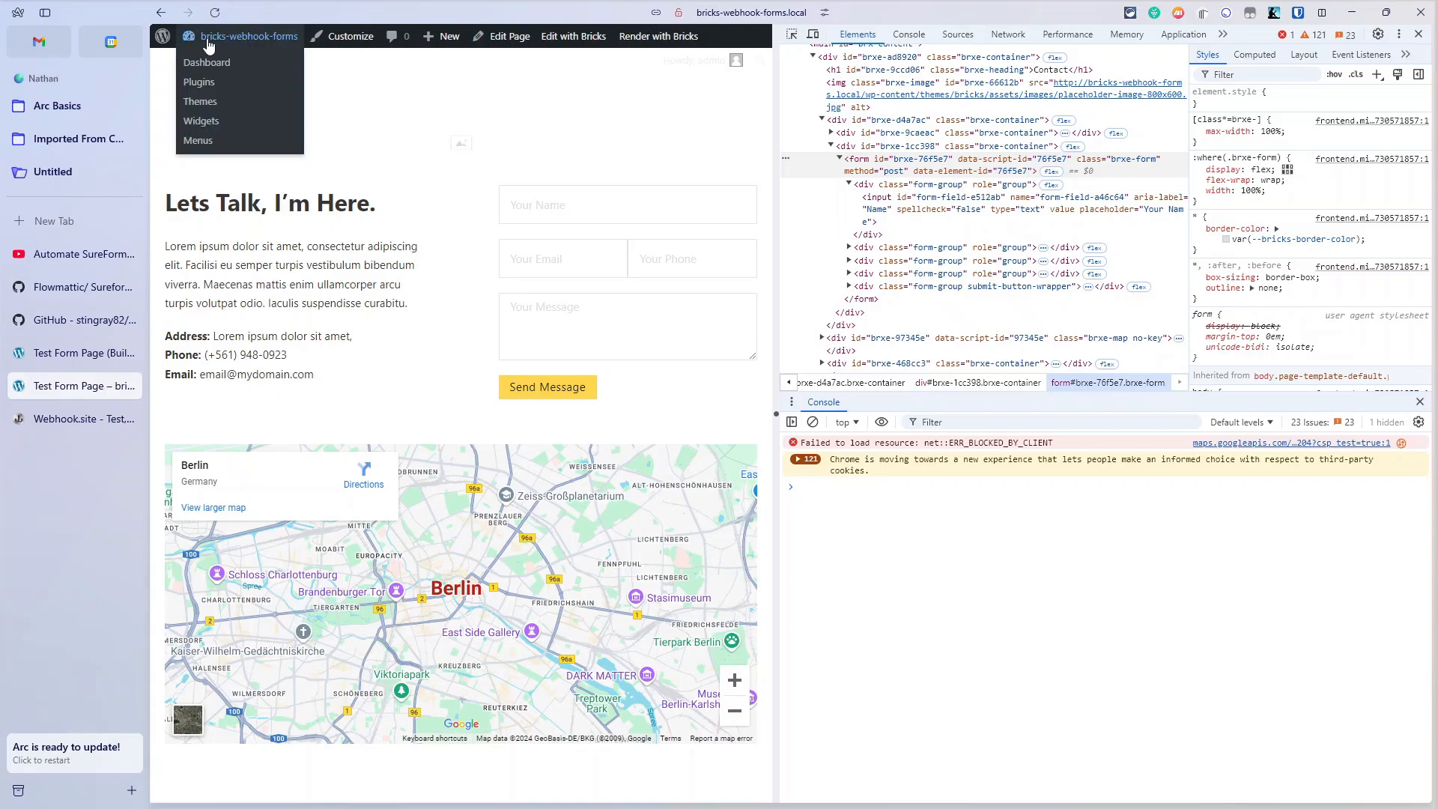
left_click(210, 65)
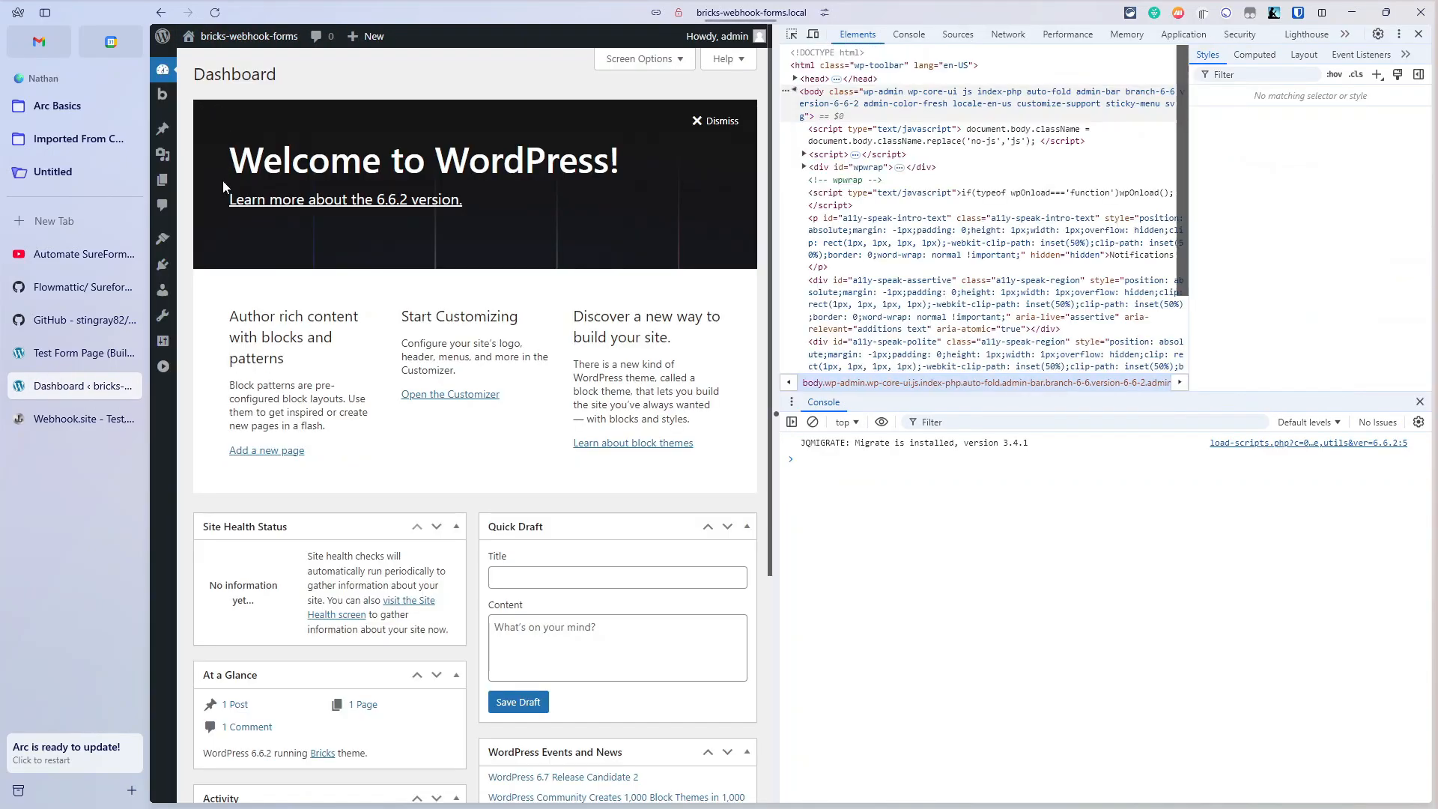
left_click(1419, 33)
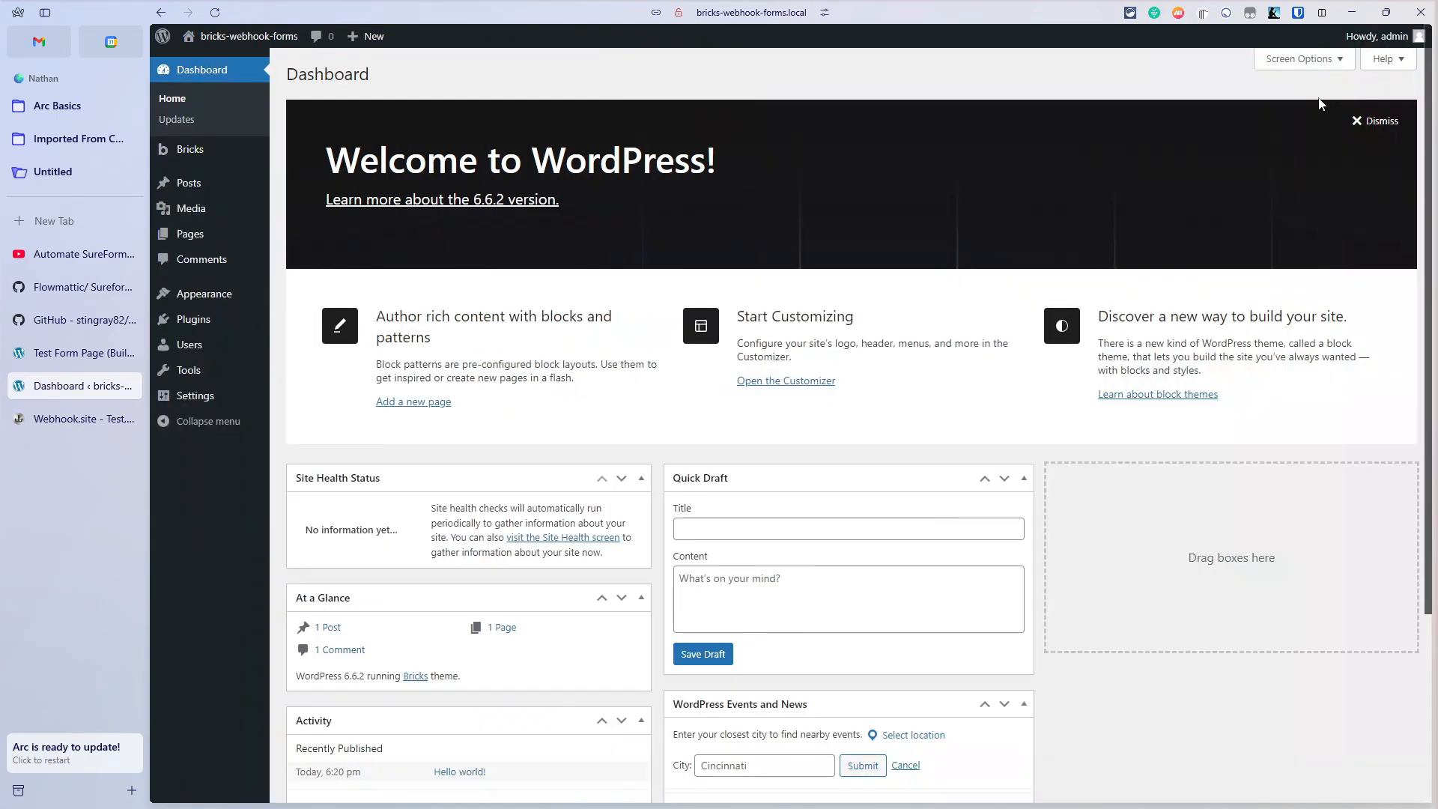
mouse_move(196, 149)
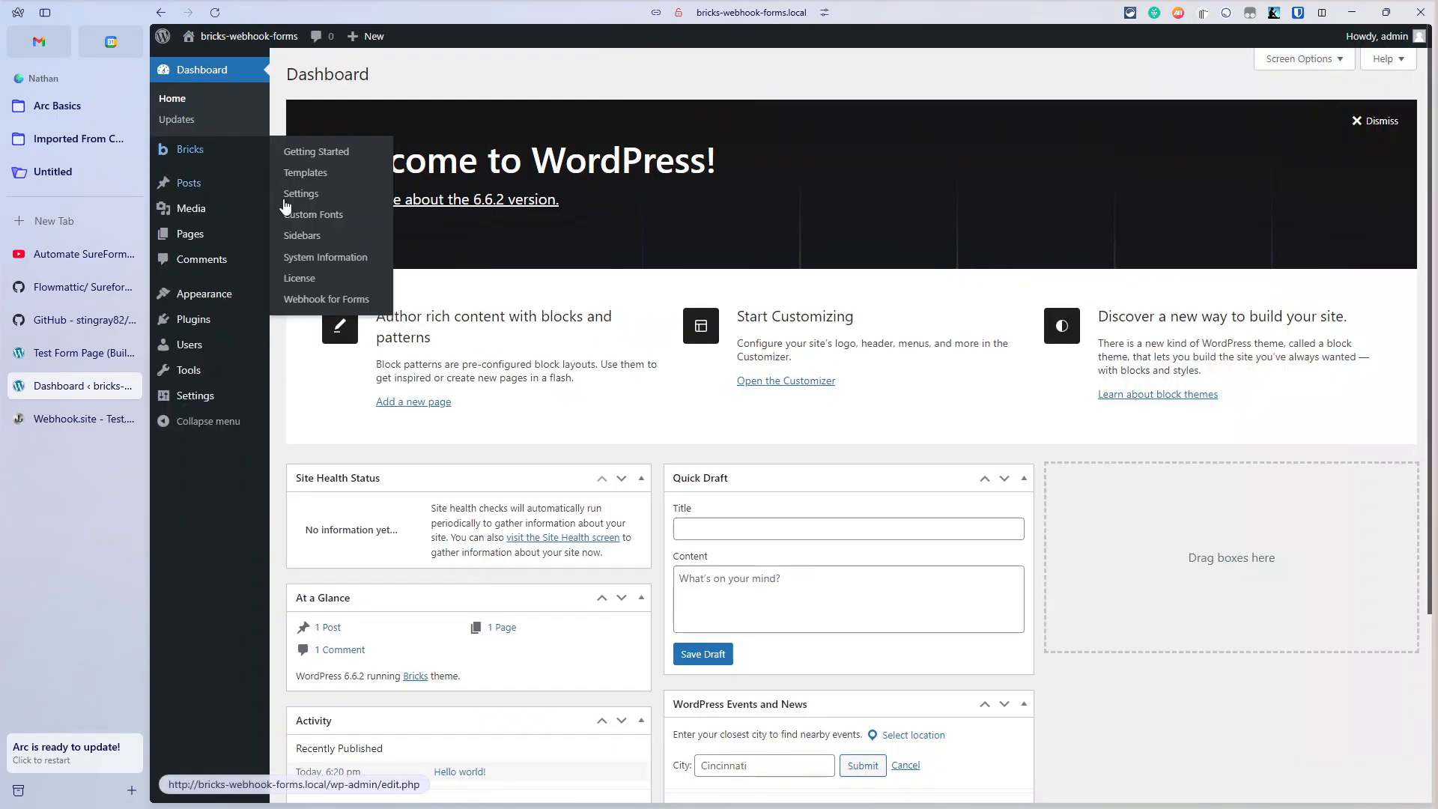
left_click(326, 299)
Enter Form ID 76f5e7 with the copied webhook.site URL and save the webhook.
right_click(490, 150)
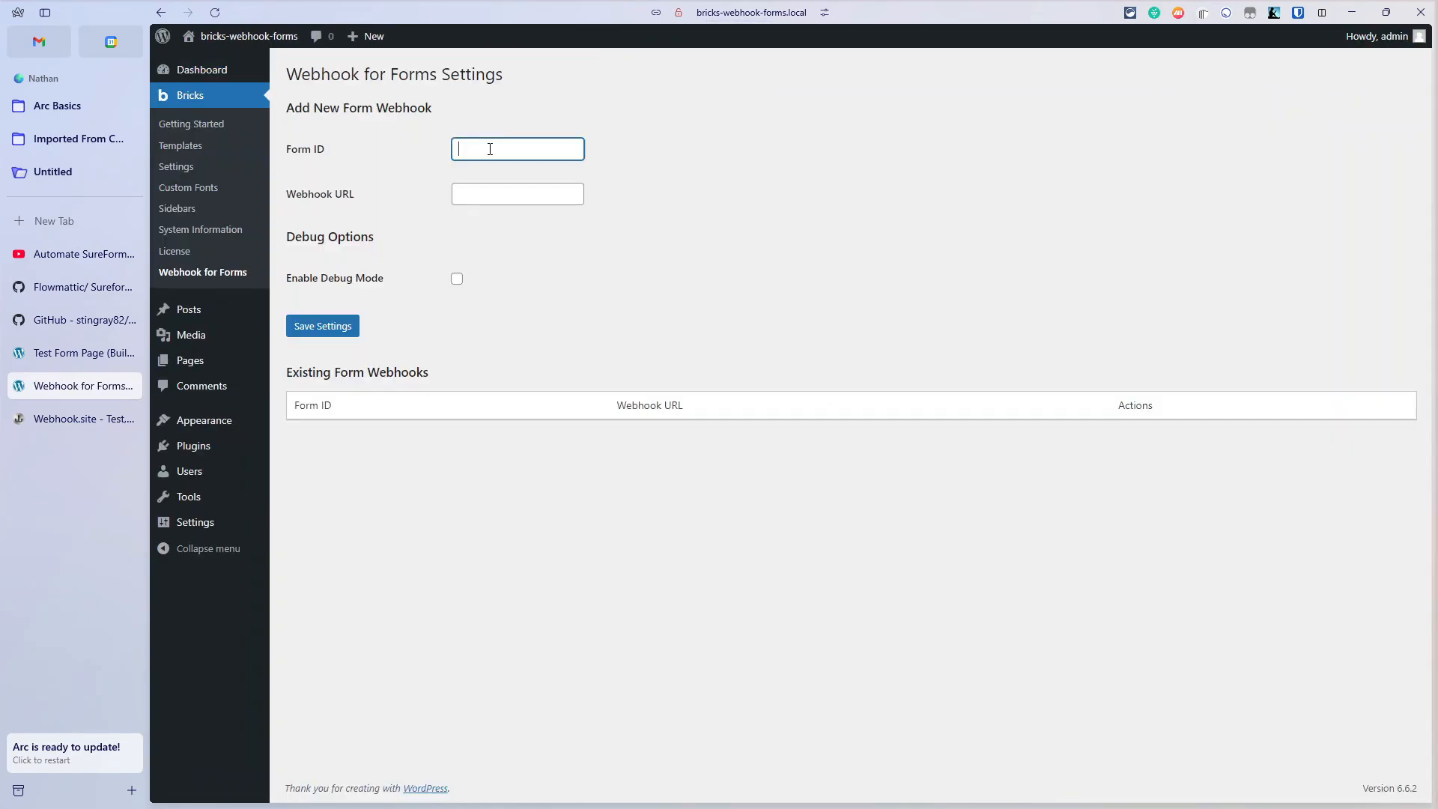
left_click(537, 291)
left_click(493, 197)
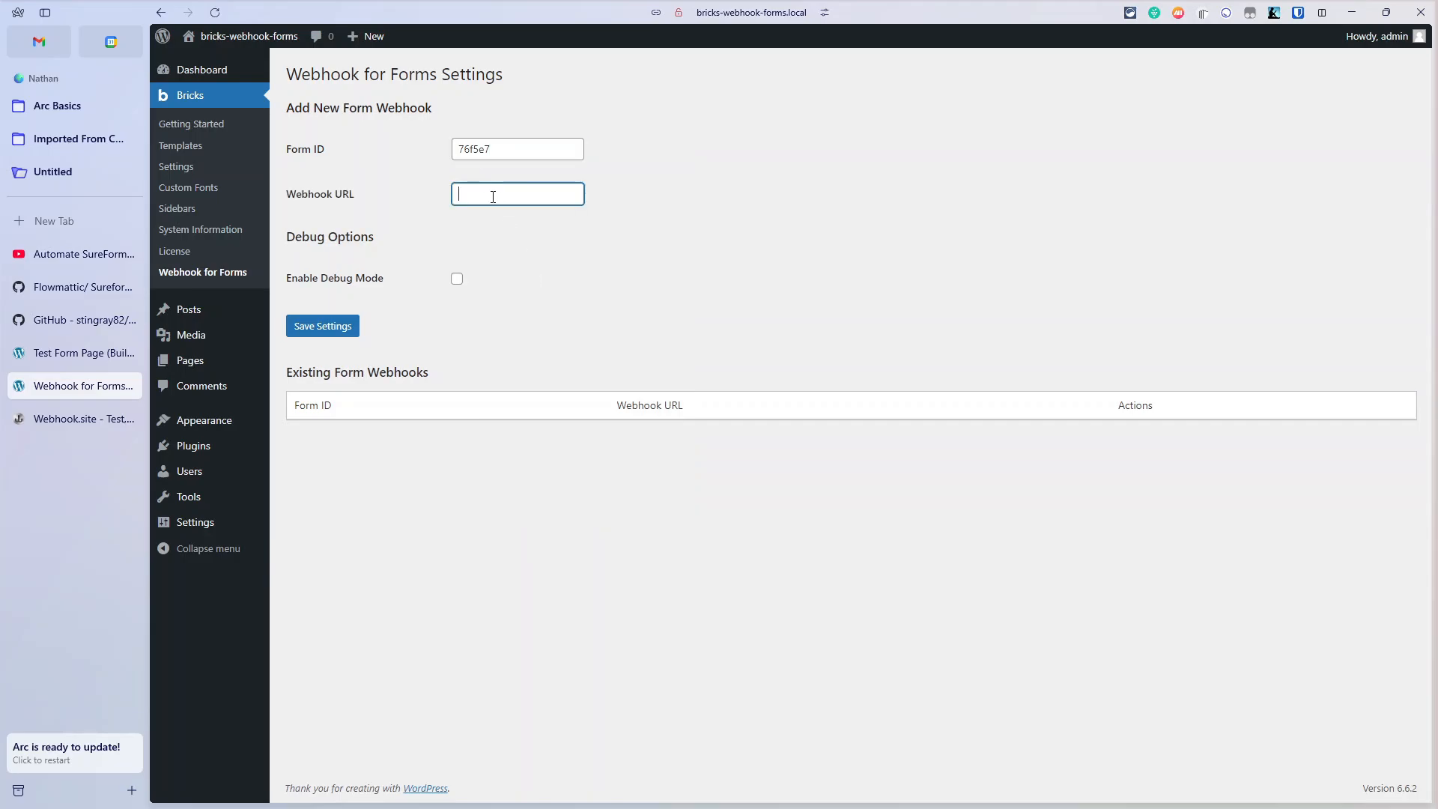
left_click(60, 421)
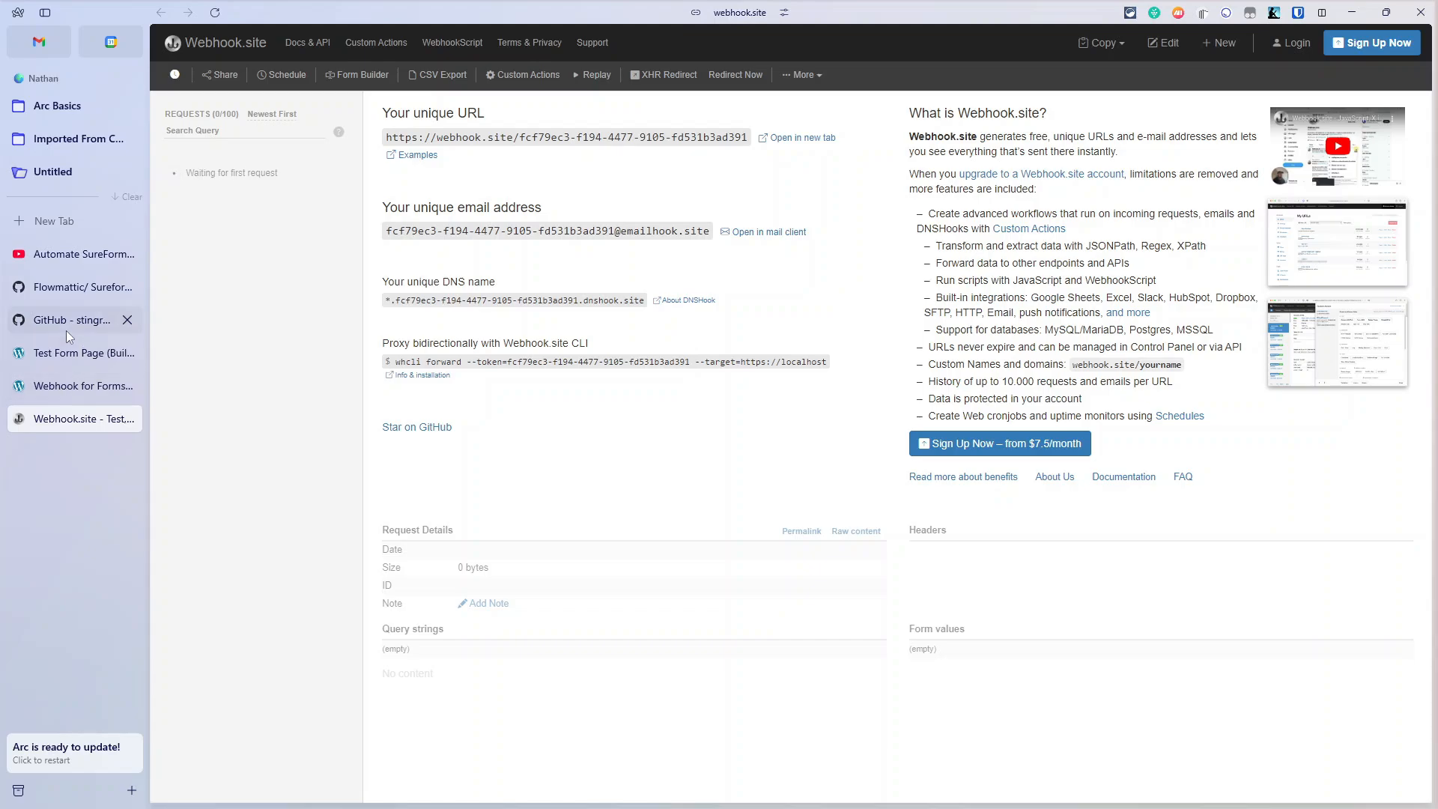
left_click(58, 353)
left_click(60, 385)
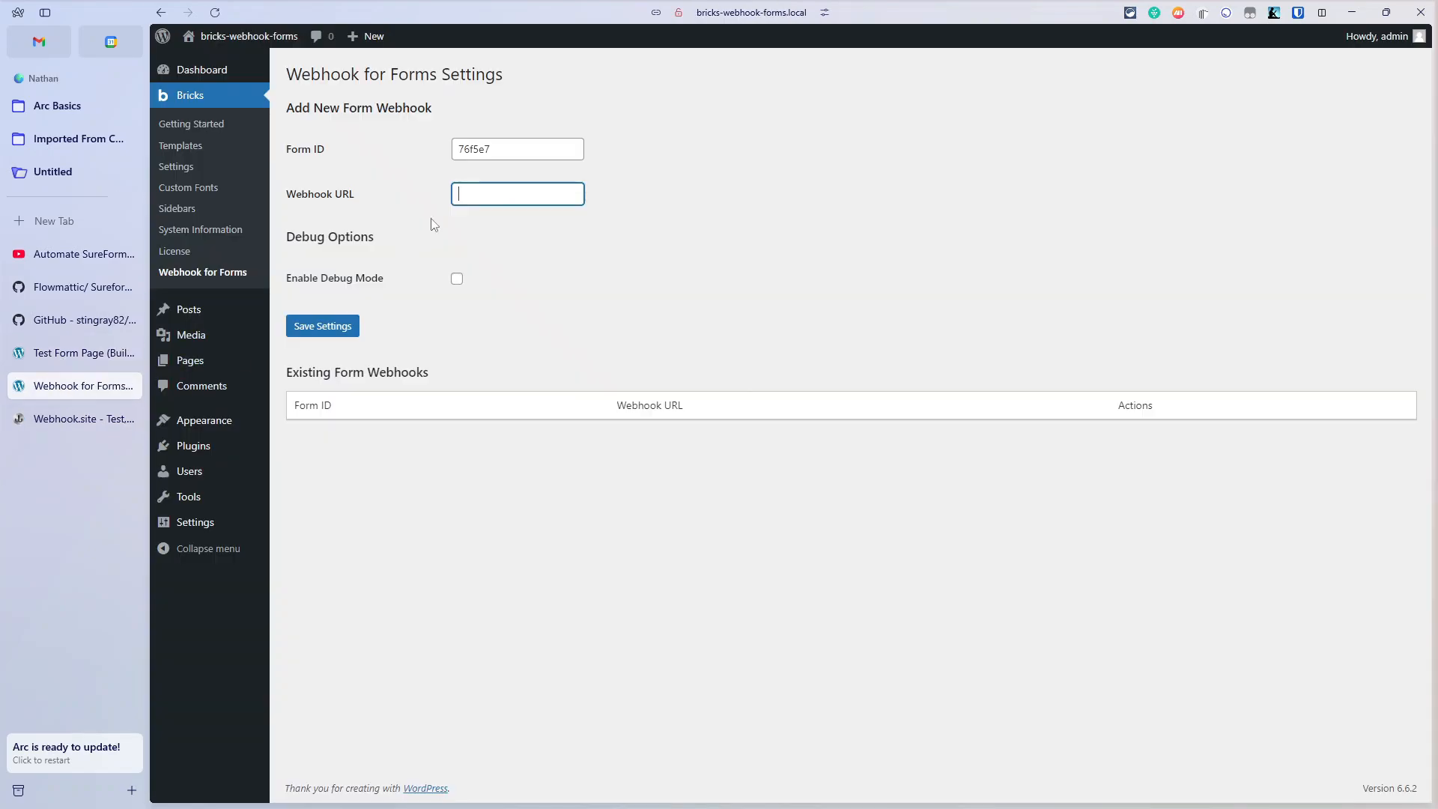
right_click(472, 193)
left_click(517, 335)
left_click_drag(529, 194, 399, 196)
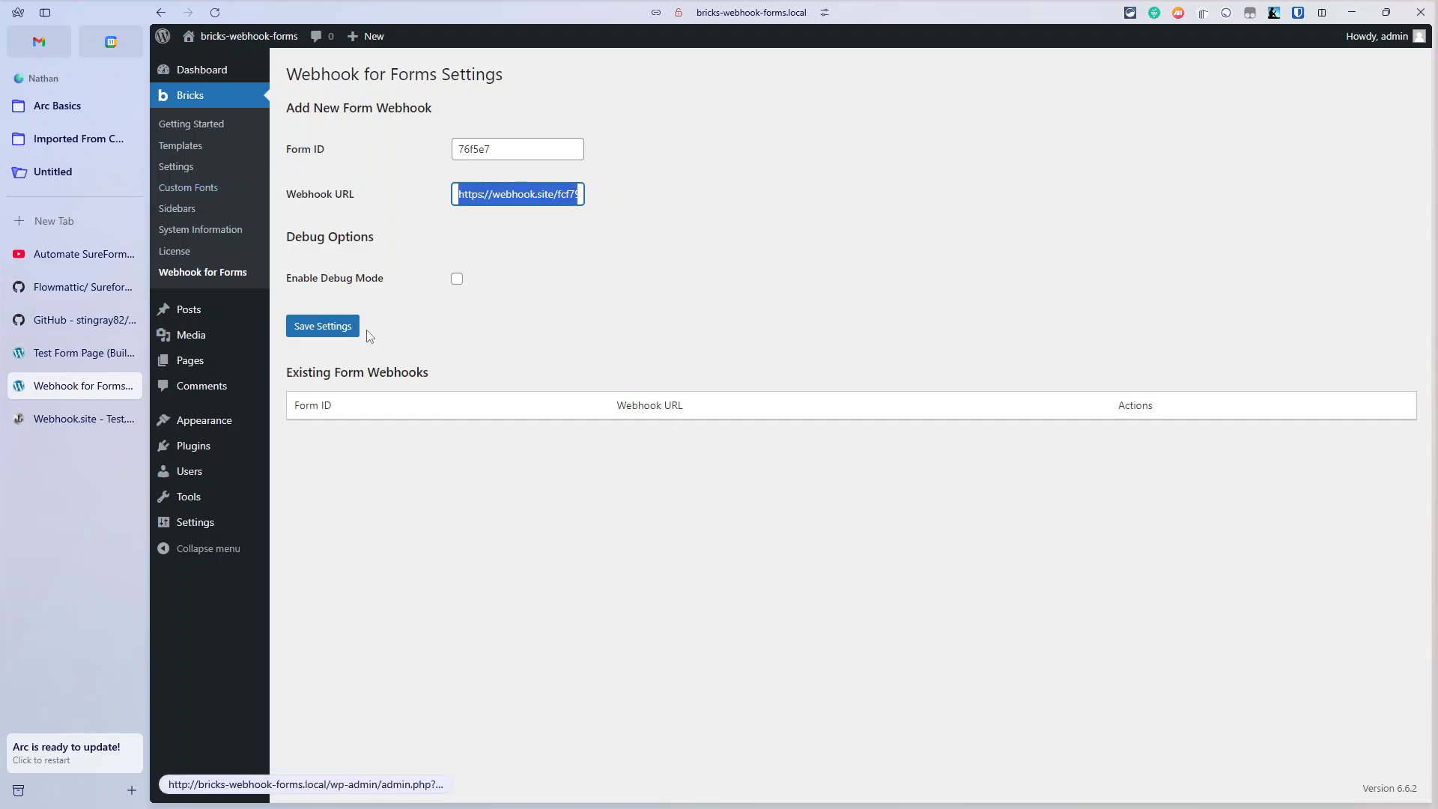
left_click(305, 330)
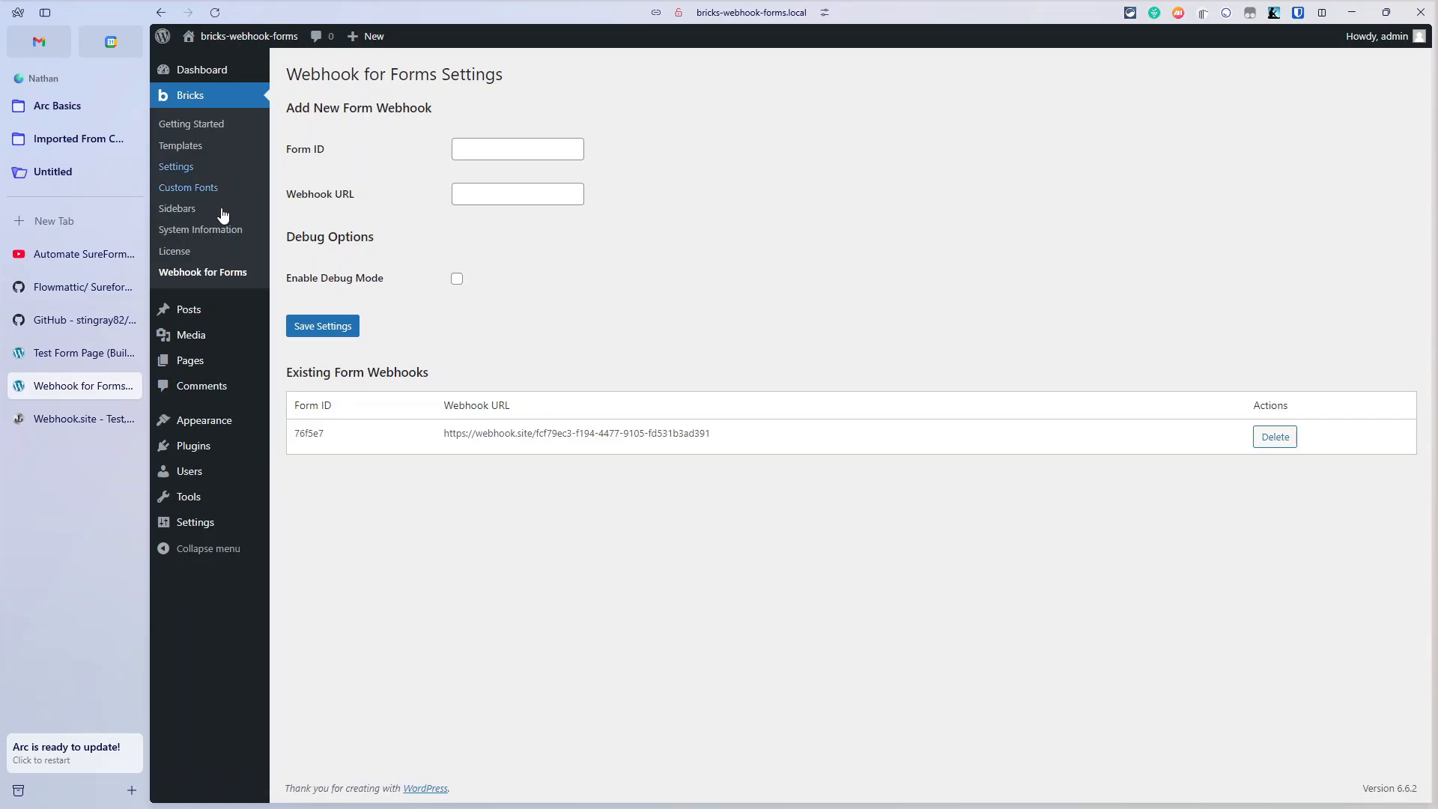
Open the live Test Form Page from the All Pages list.
mouse_move(191, 361)
left_click(309, 374)
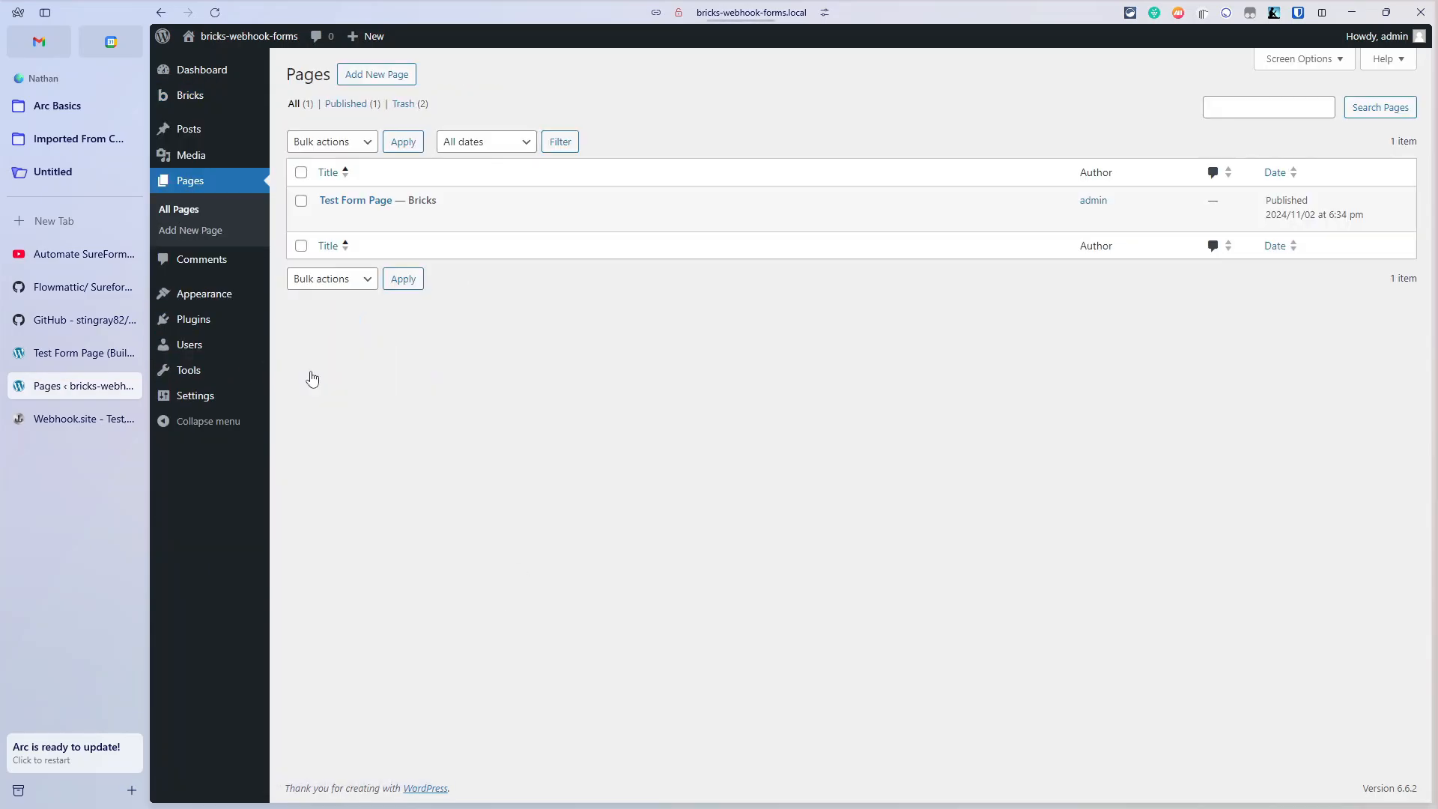
mouse_move(445, 219)
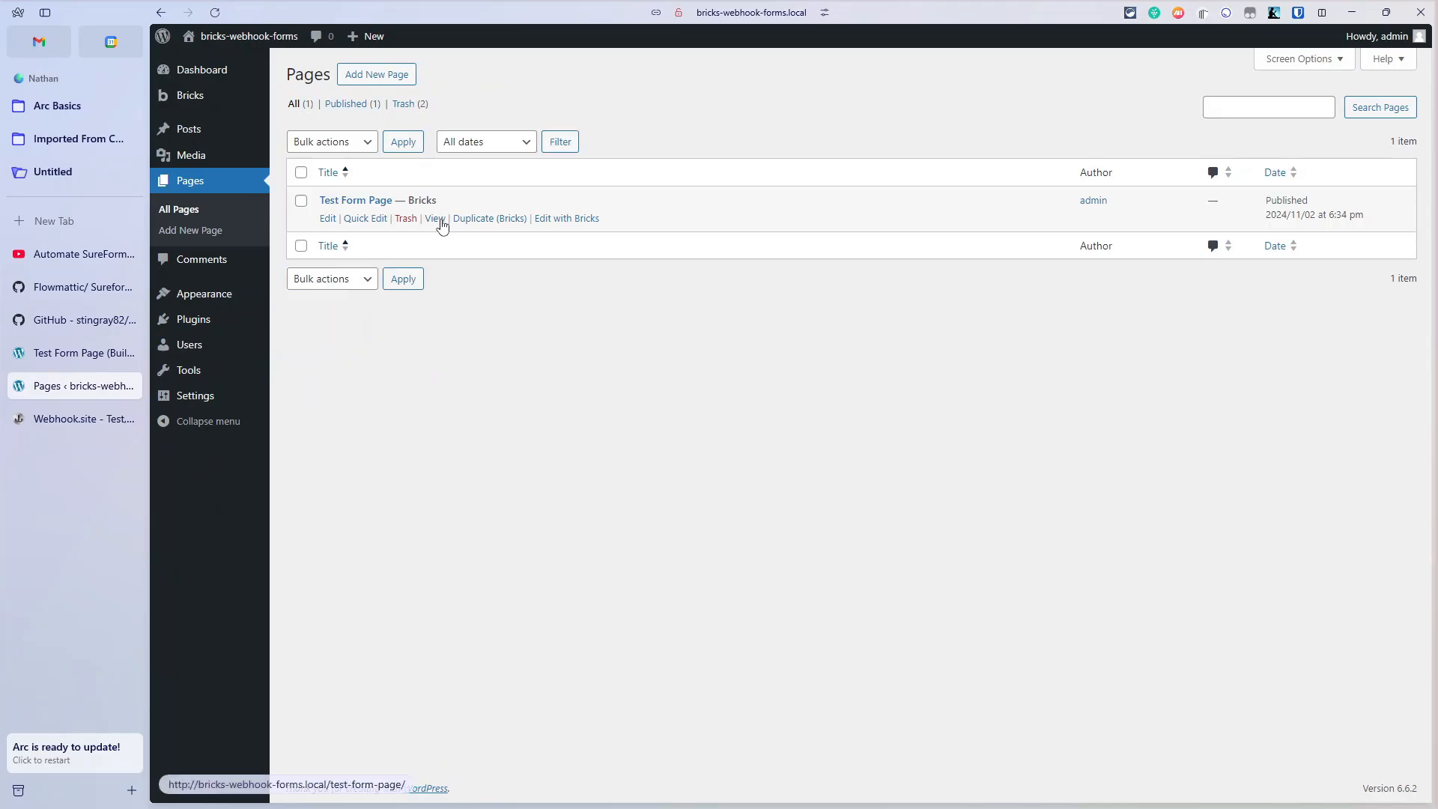
left_click(435, 219)
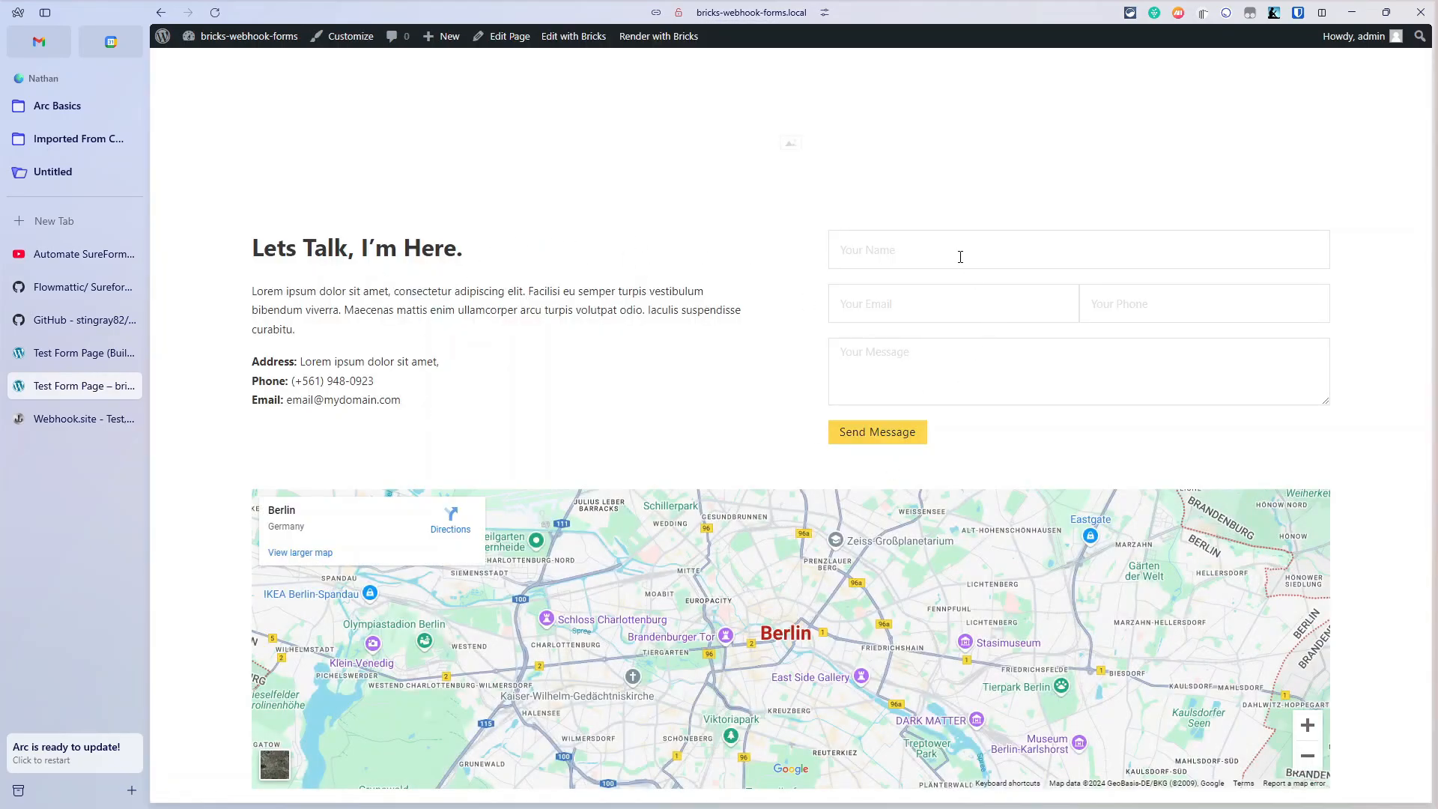
left_click(960, 257)
type("Test")
key("Tab")
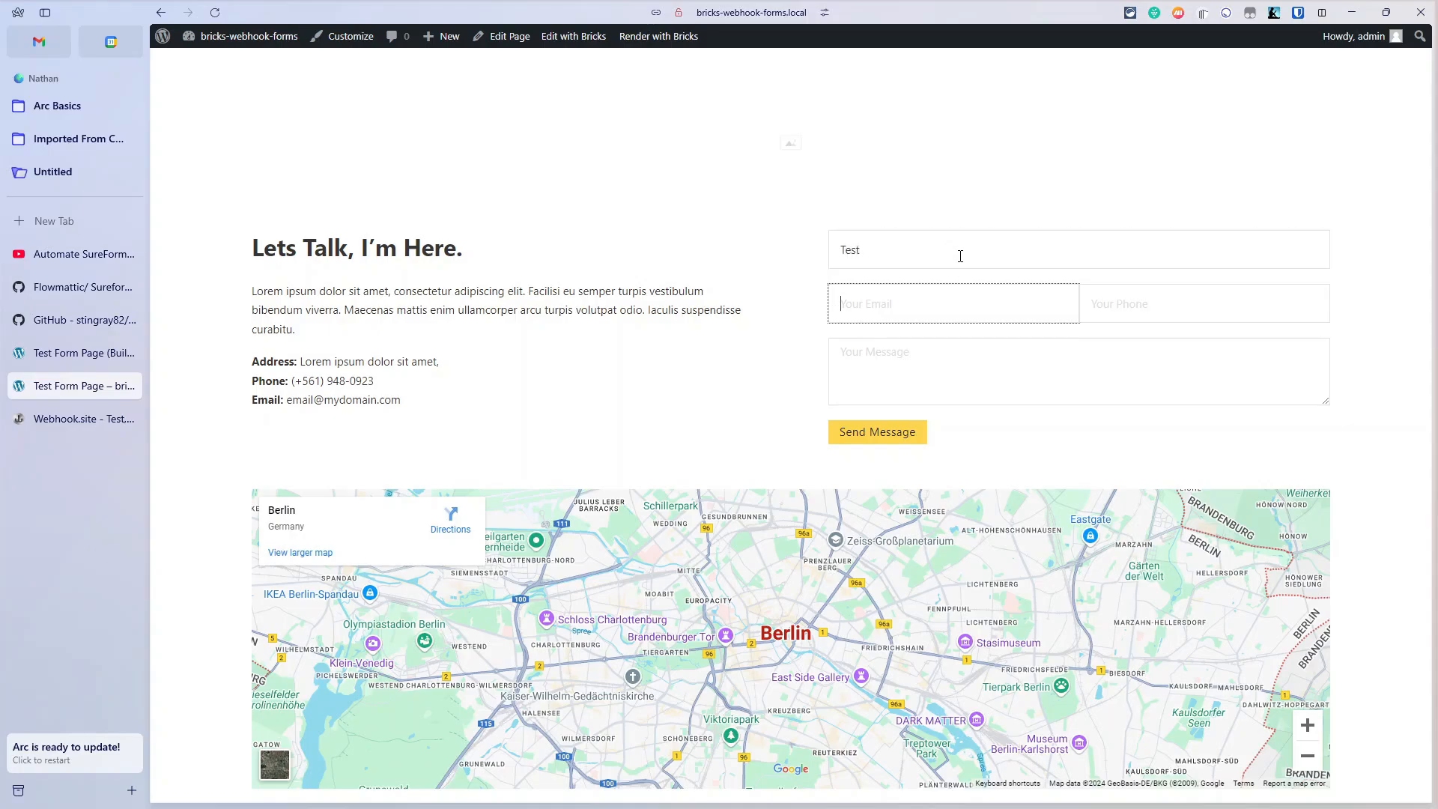
type("Test")
key("Tab")
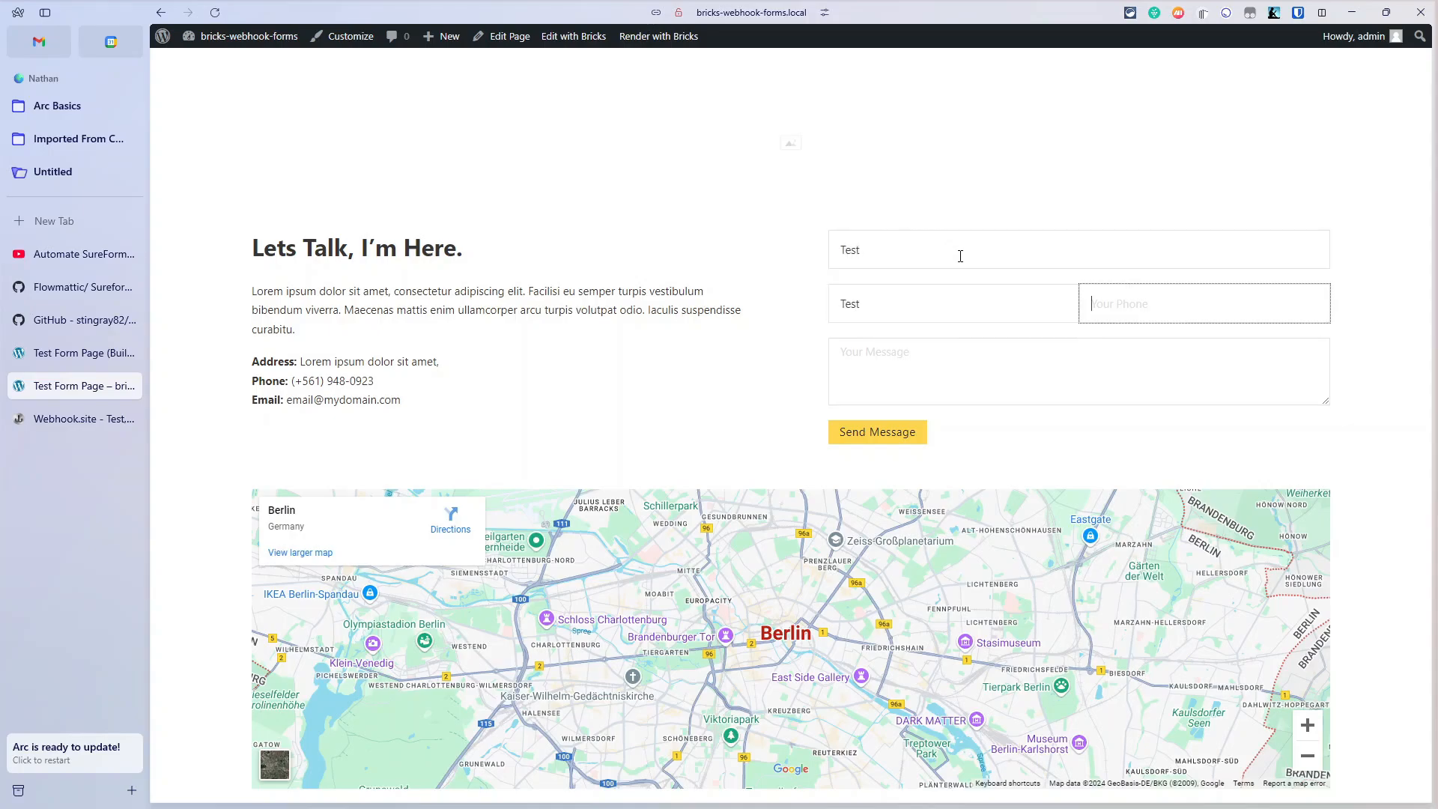
left_click(952, 298)
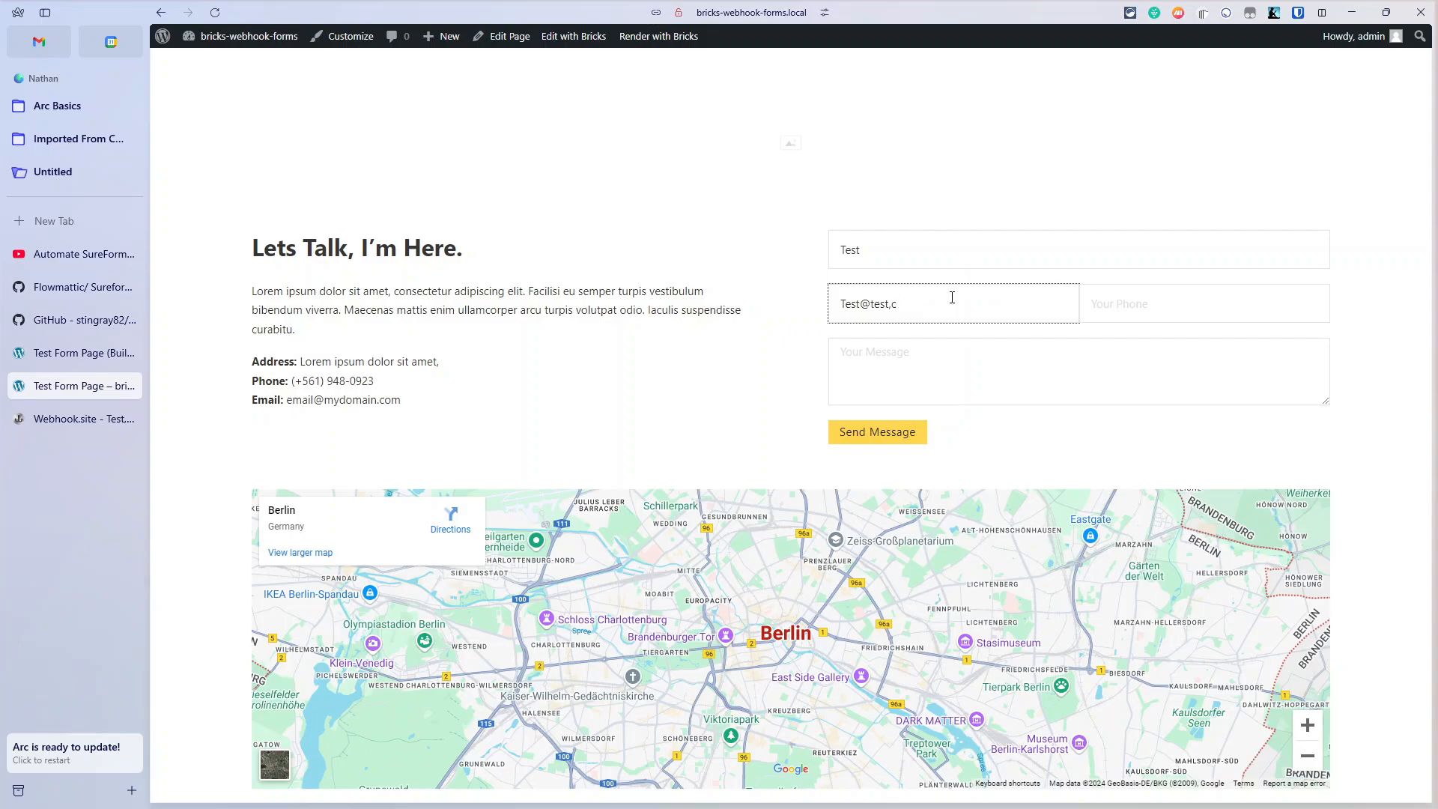
type("@test.com")
key("Tab")
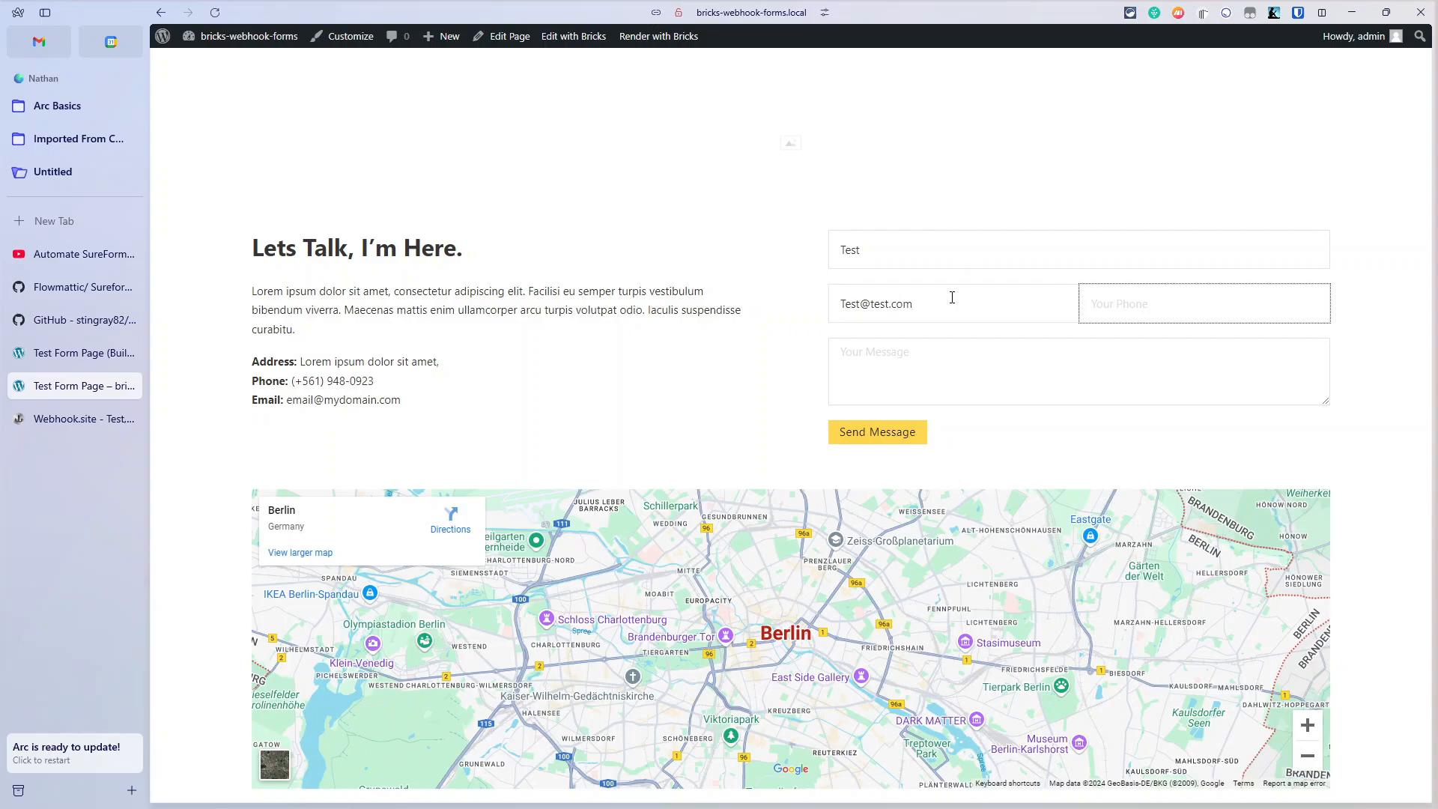
type("test")
key("Tab")
type("t")
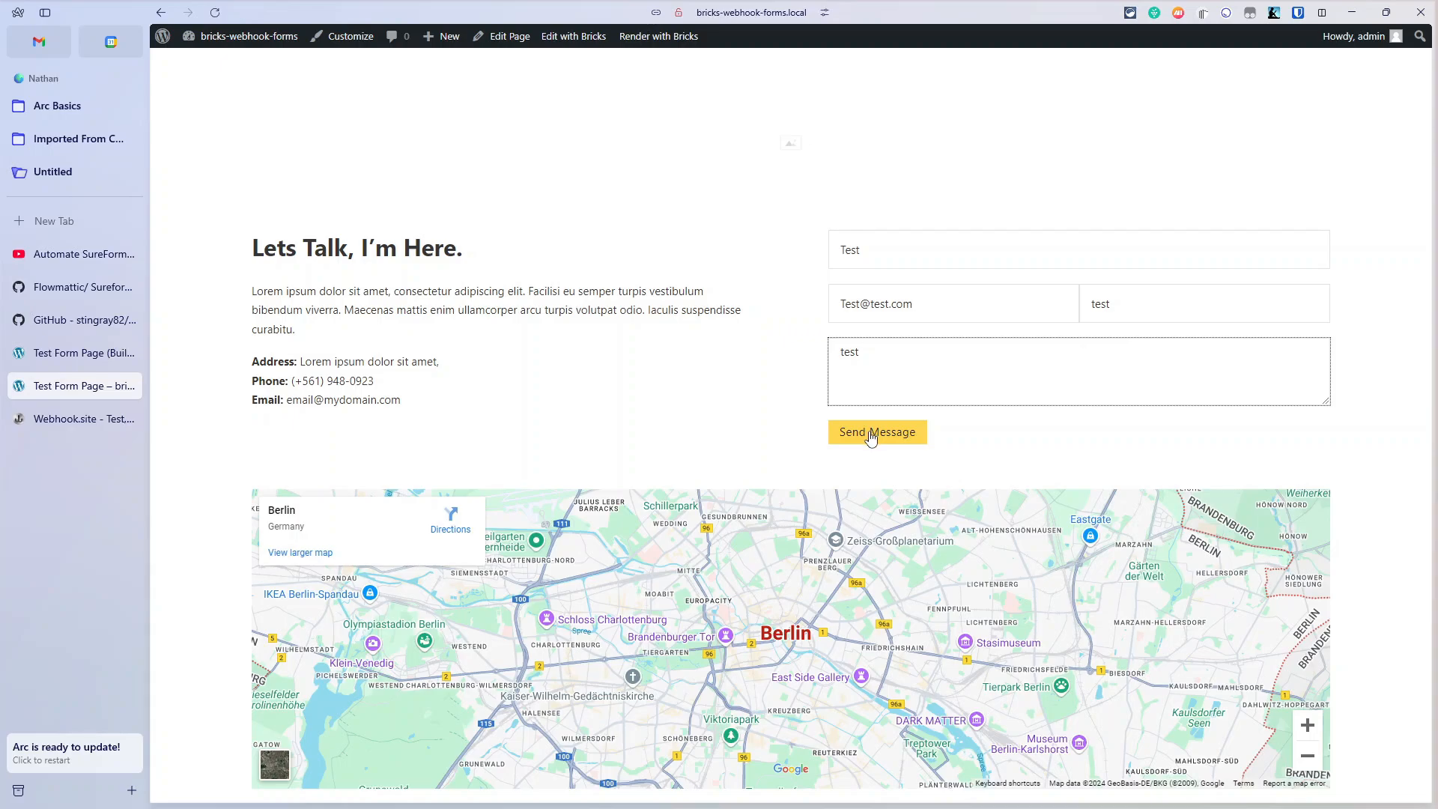
Glance at Webhook.site, then send the contact form to get the success message.
left_click(66, 421)
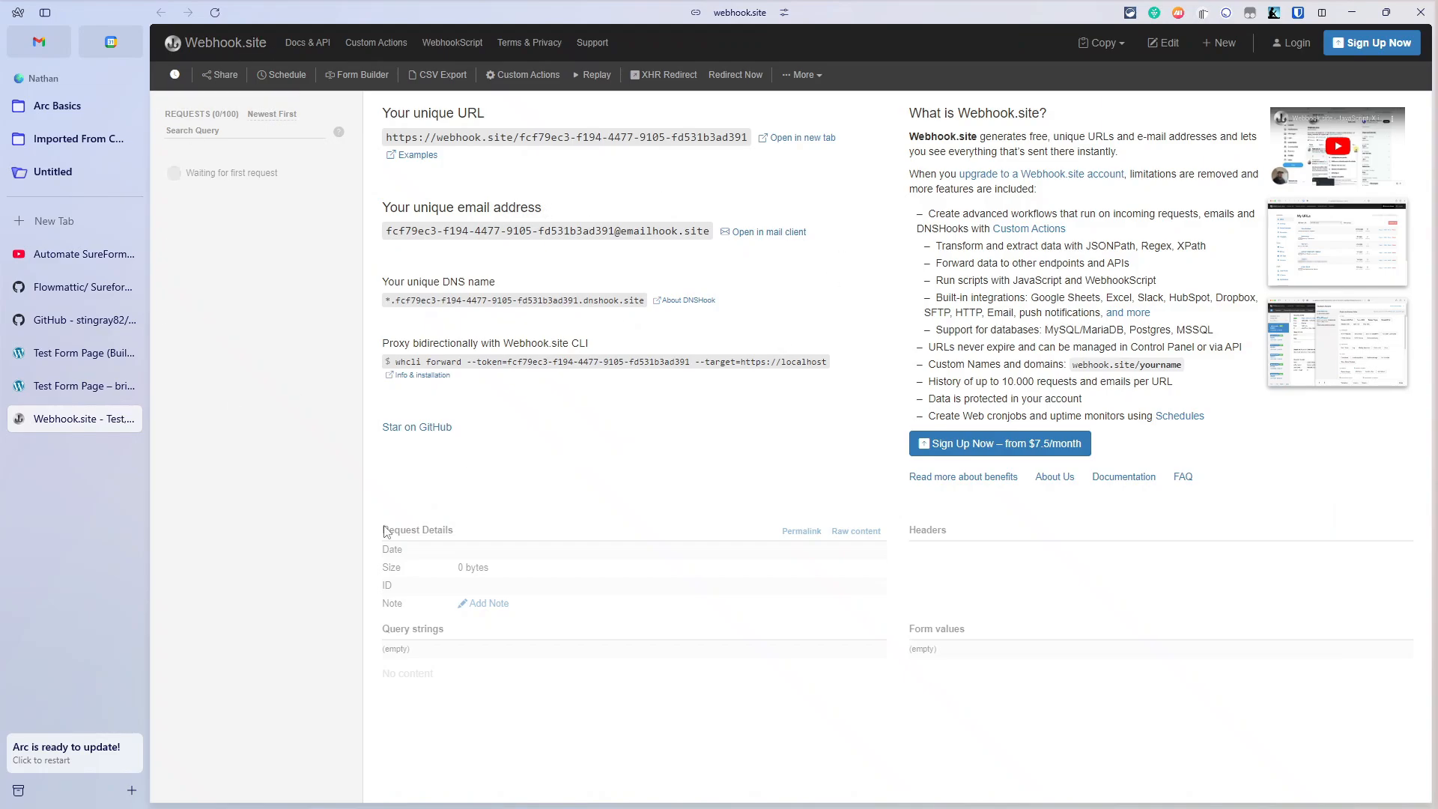
left_click(39, 390)
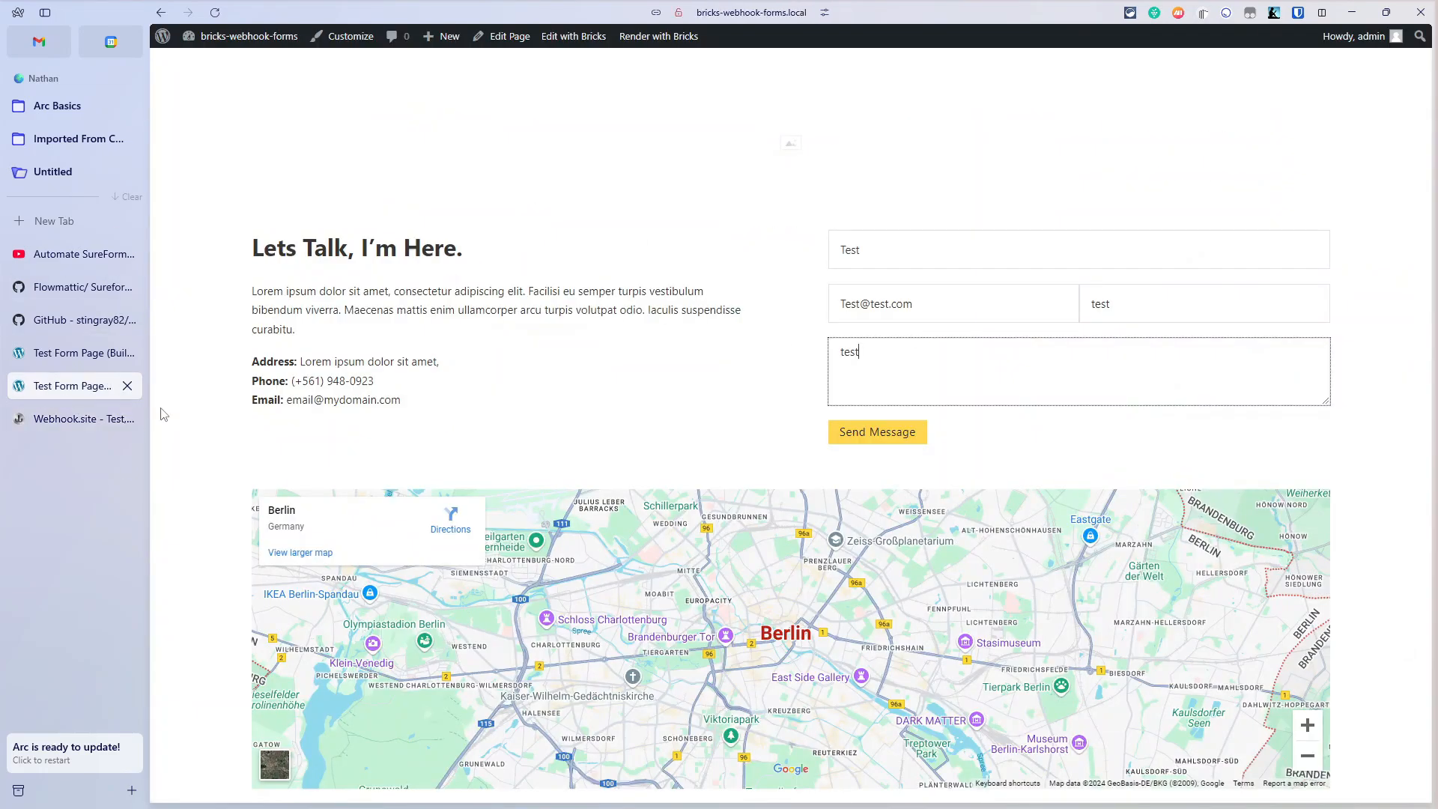
left_click(866, 433)
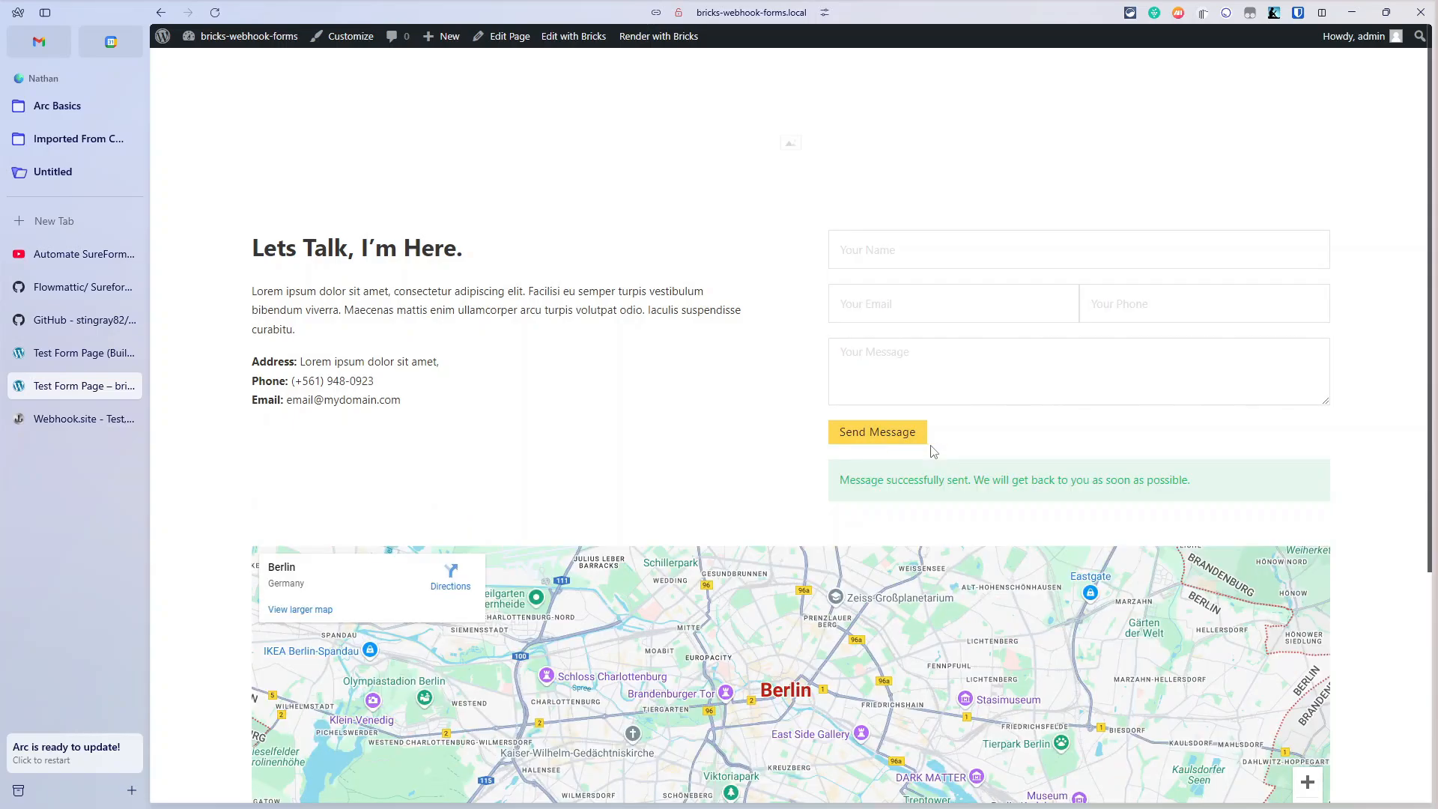
Inspect the new JSON POST with formId 76f5e7 on Webhook.site, then return to the builder.
left_click(46, 420)
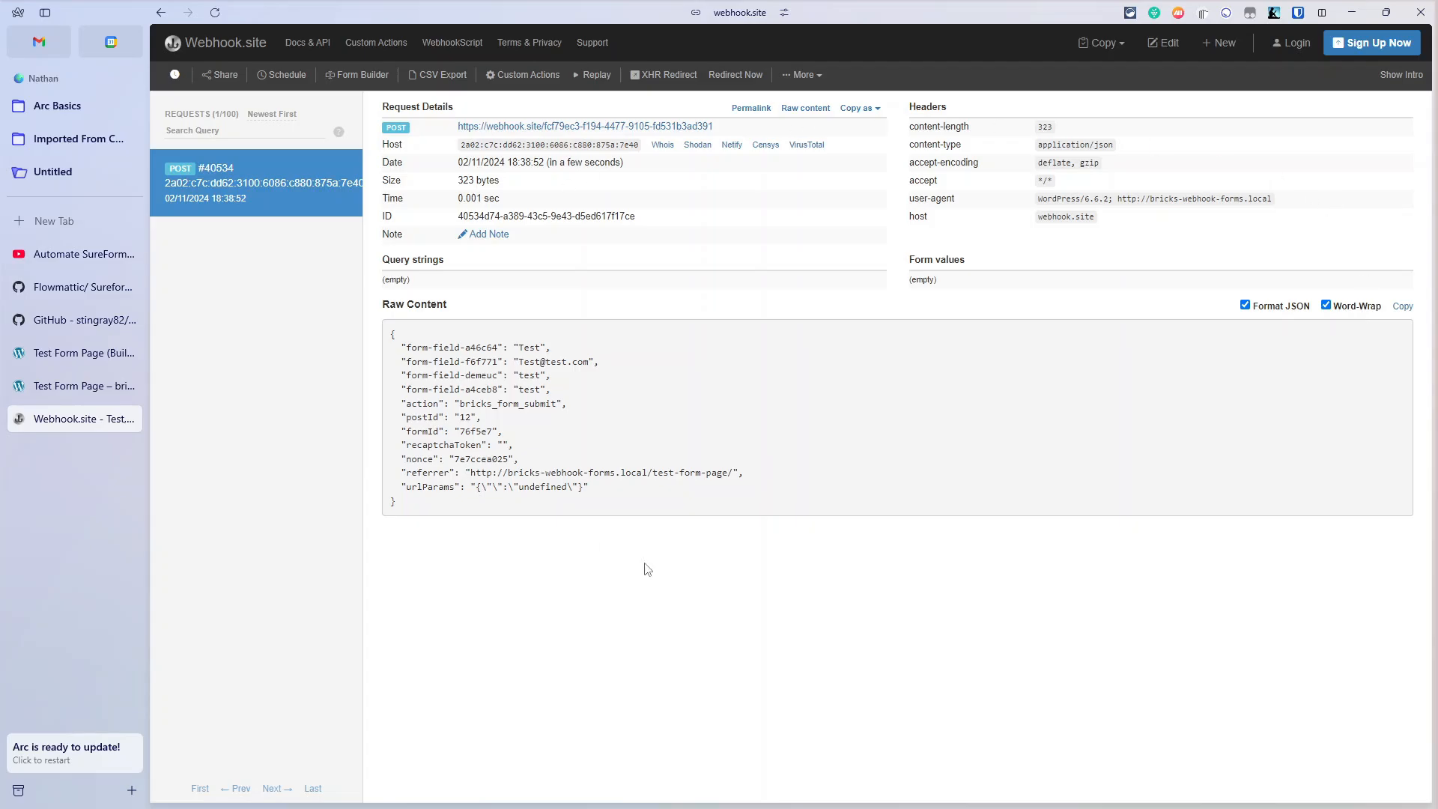
left_click(75, 353)
Publish 'New Form page' and load its empty canvas in Bricks Builder.
left_click(166, 43)
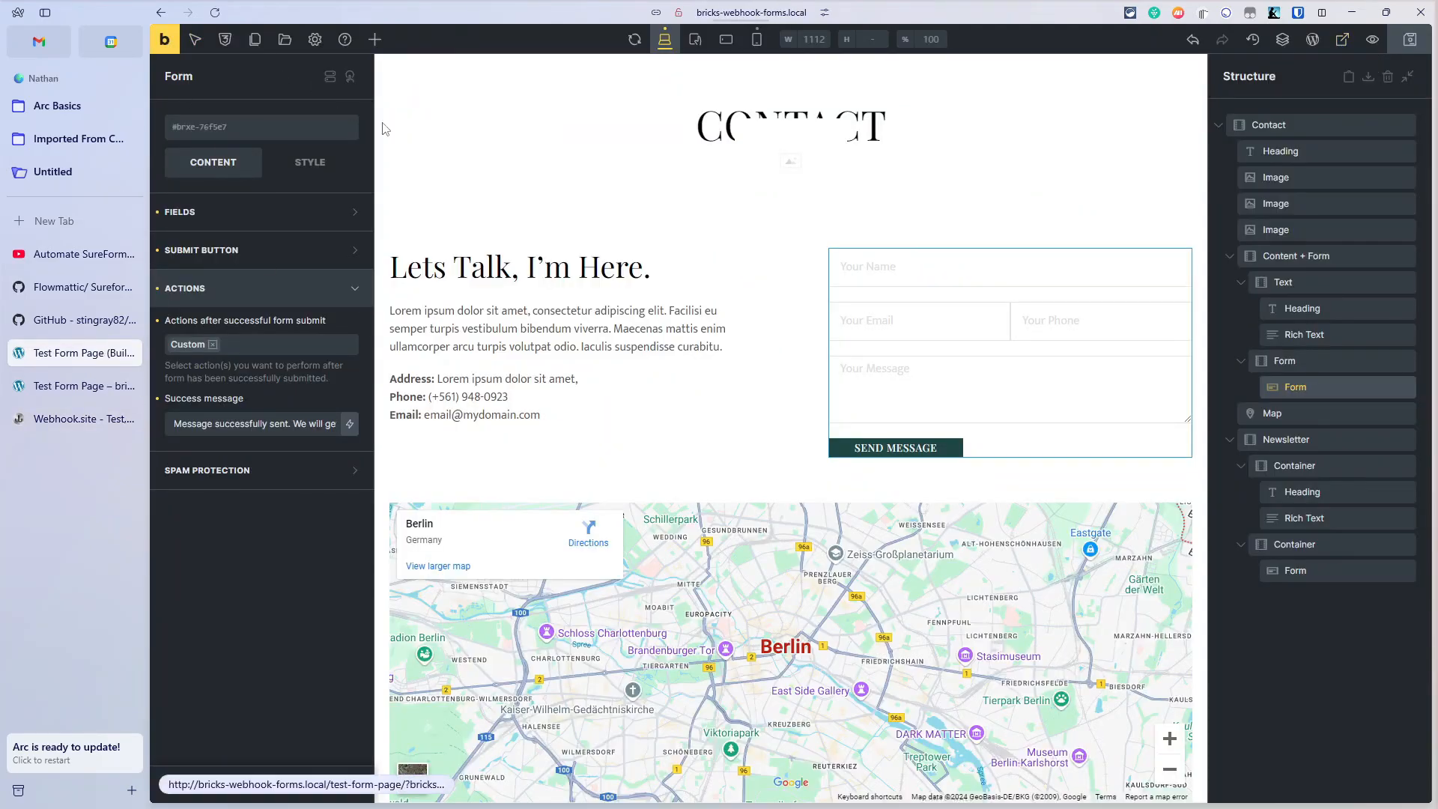
mouse_move(244, 45)
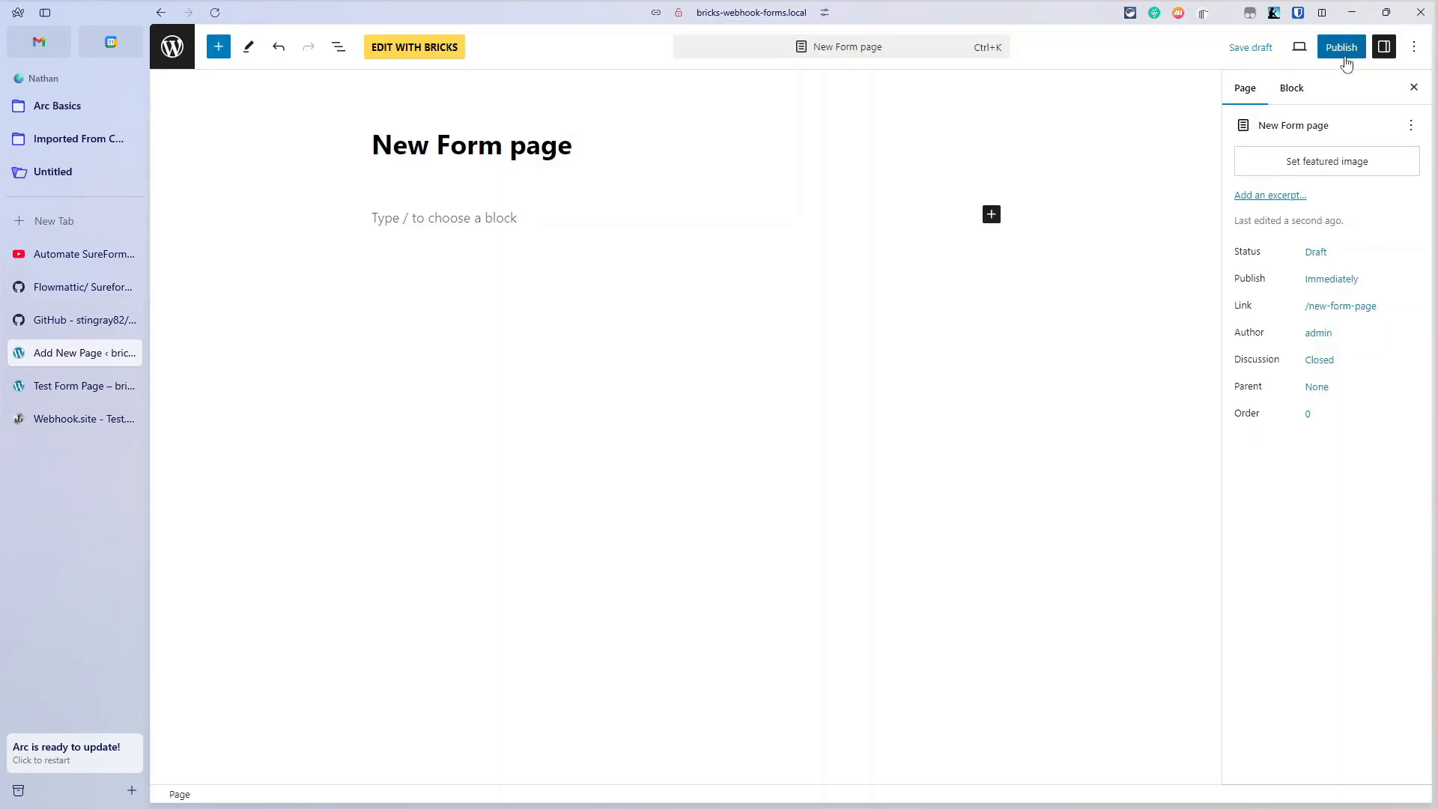
left_click(1345, 48)
left_click(1292, 47)
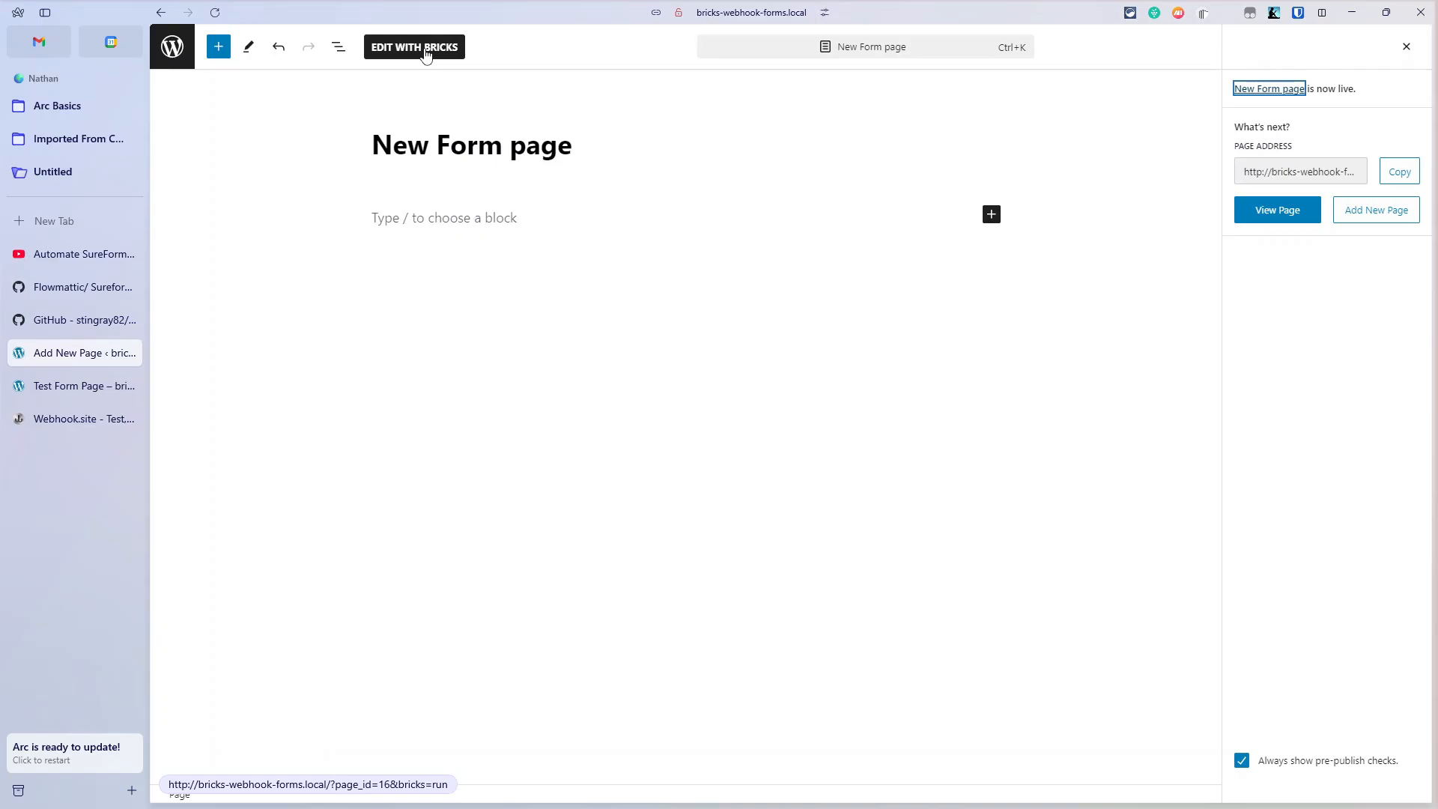
left_click(426, 54)
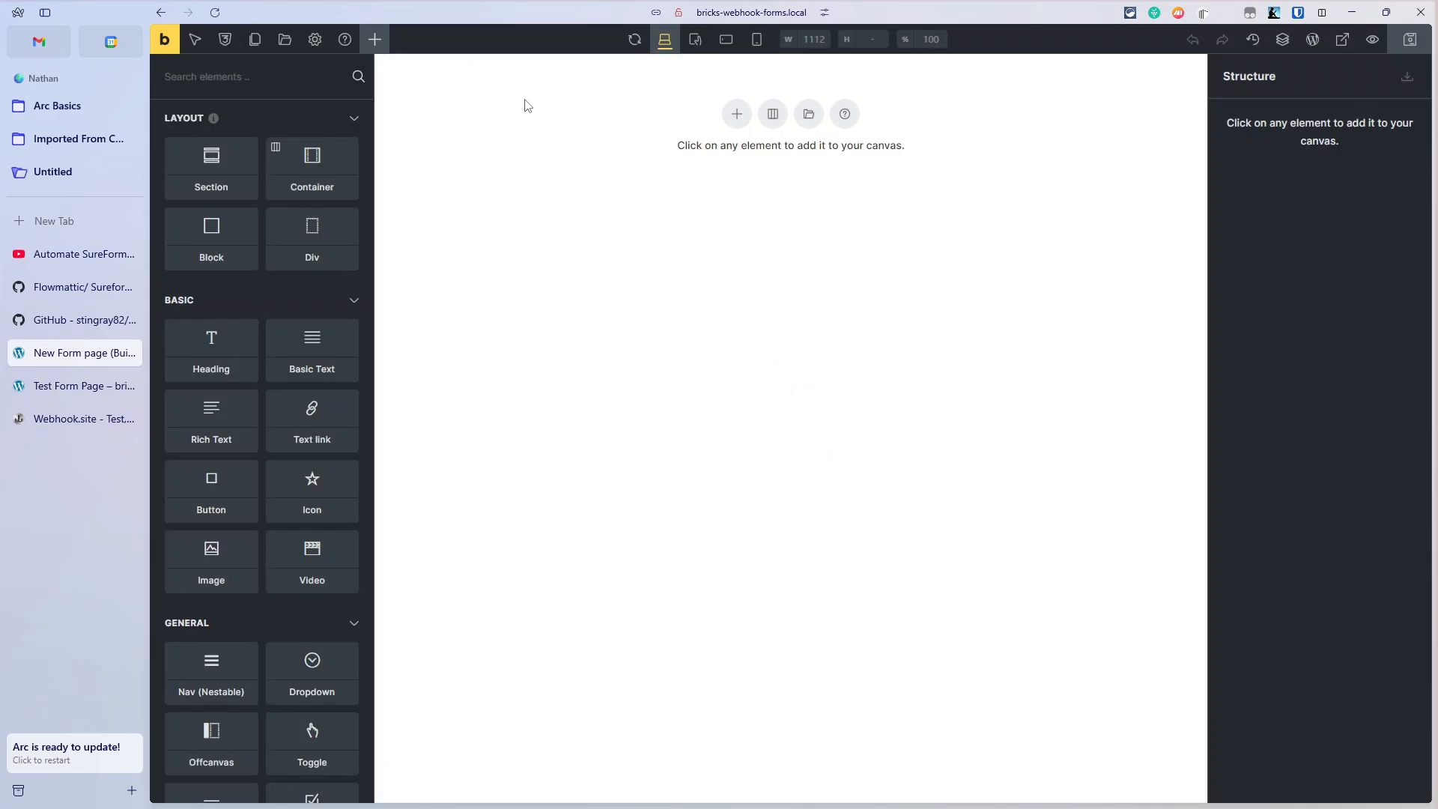
Insert the Liv - Contact community template into the page.
left_click(808, 113)
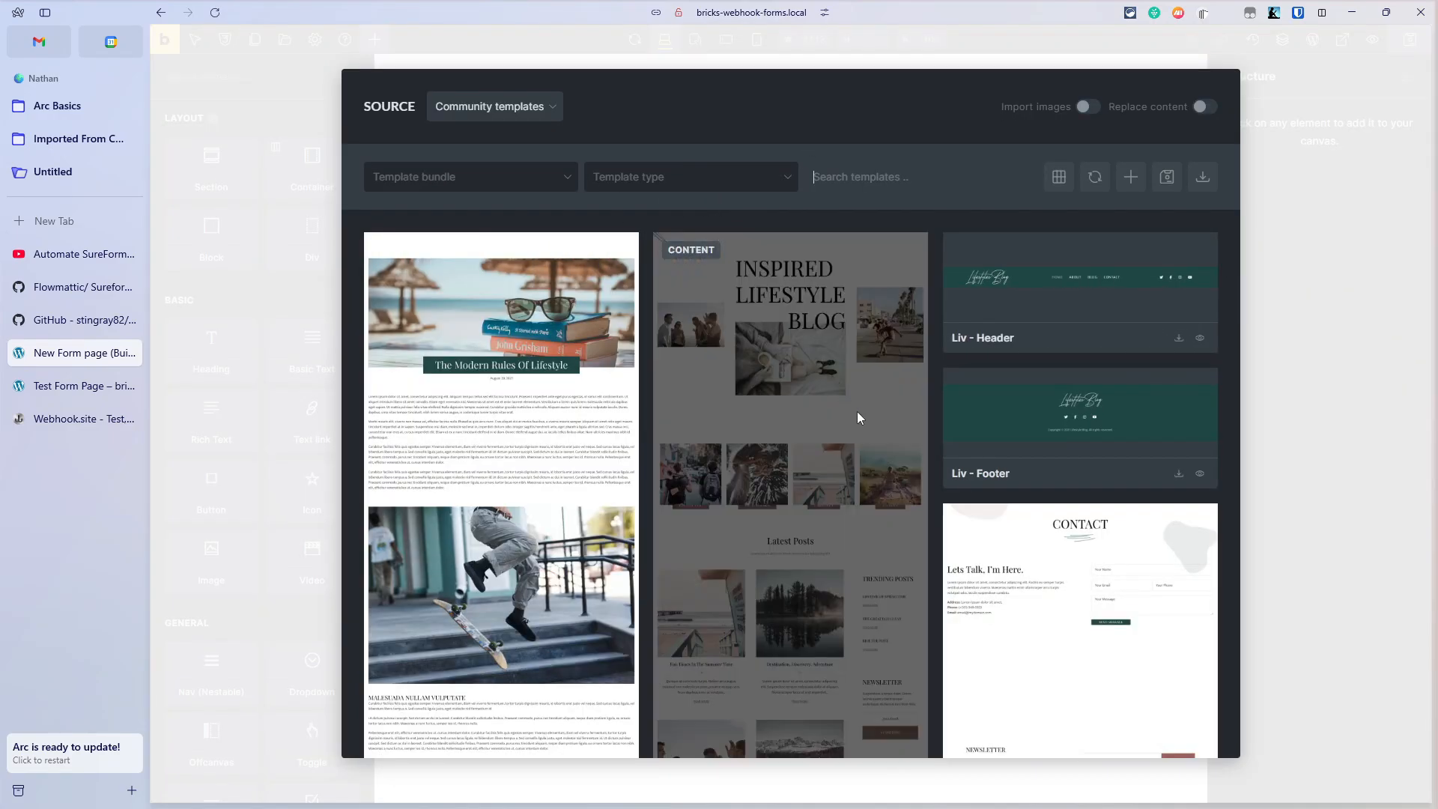
scroll(859, 417, "down", 2)
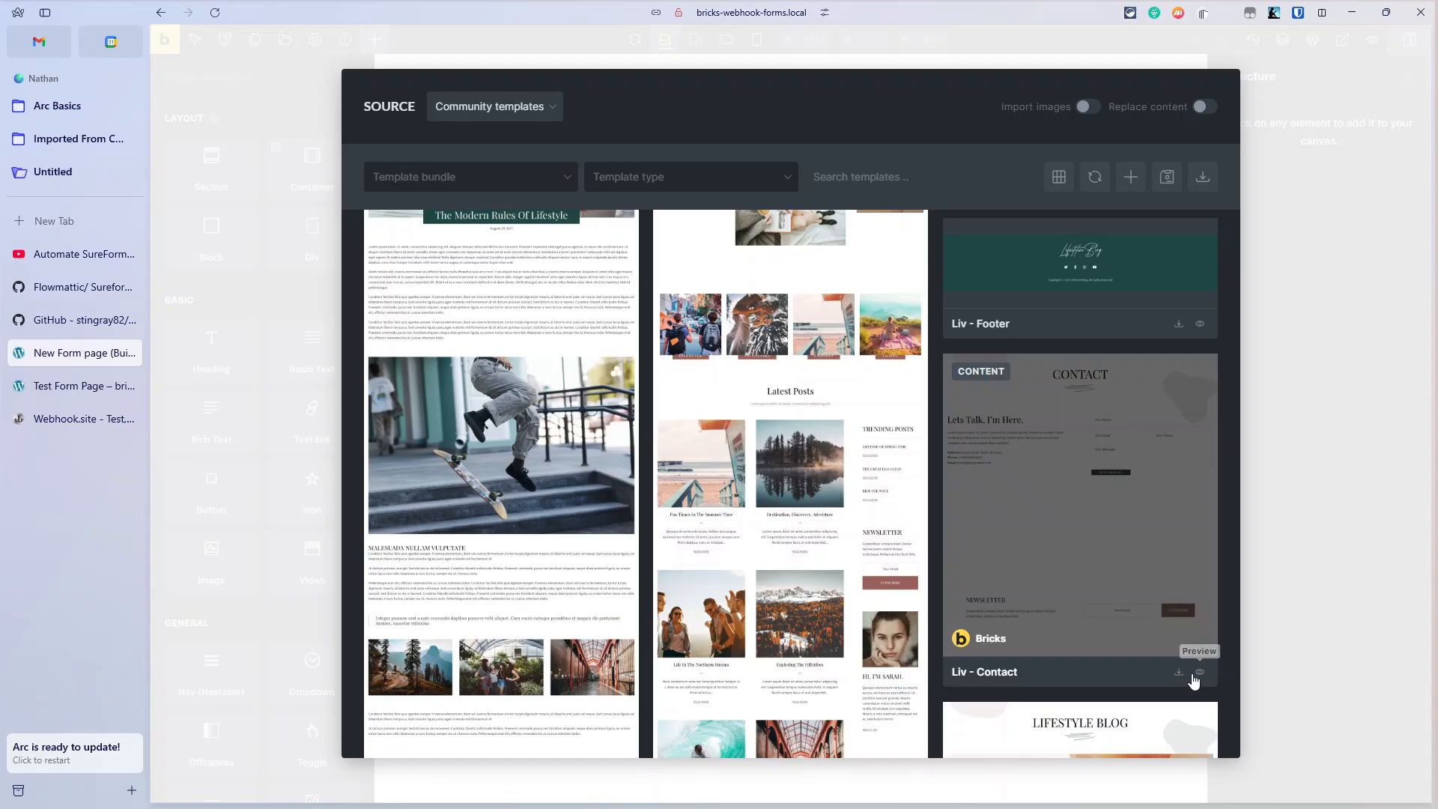
left_click(1179, 673)
left_click(750, 264)
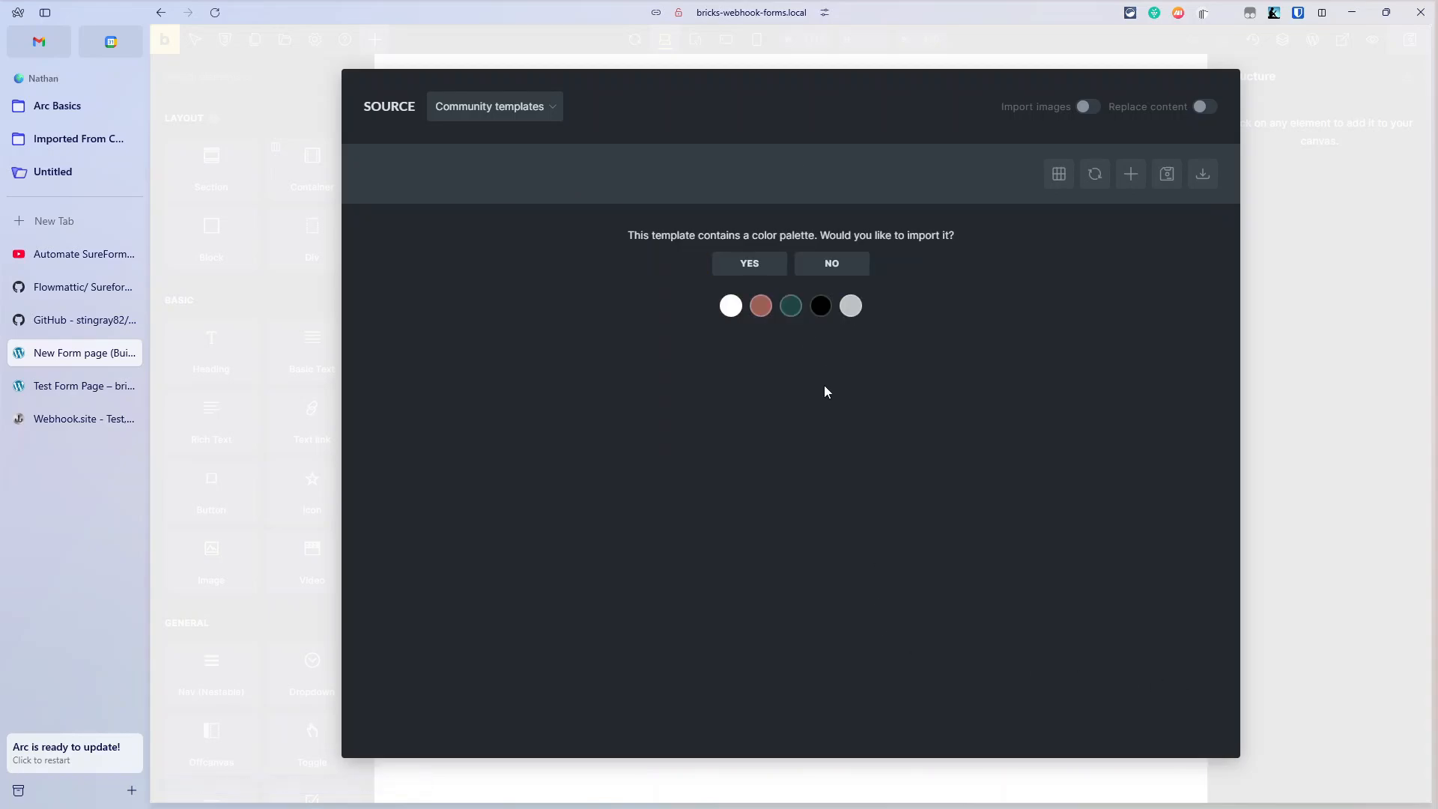
left_click(761, 268)
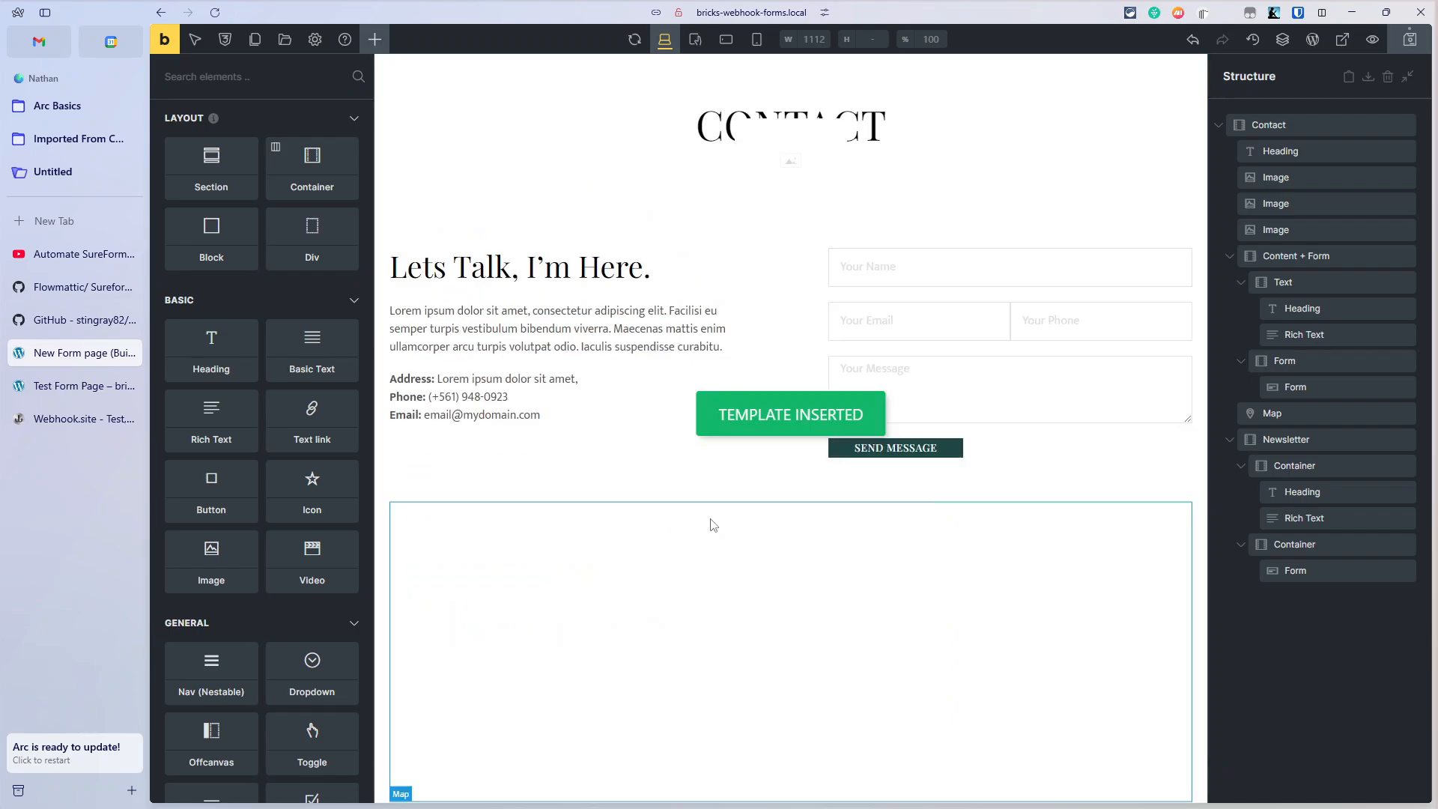
Copy the contact form's ID 2ea921 from its settings.
left_click(927, 293)
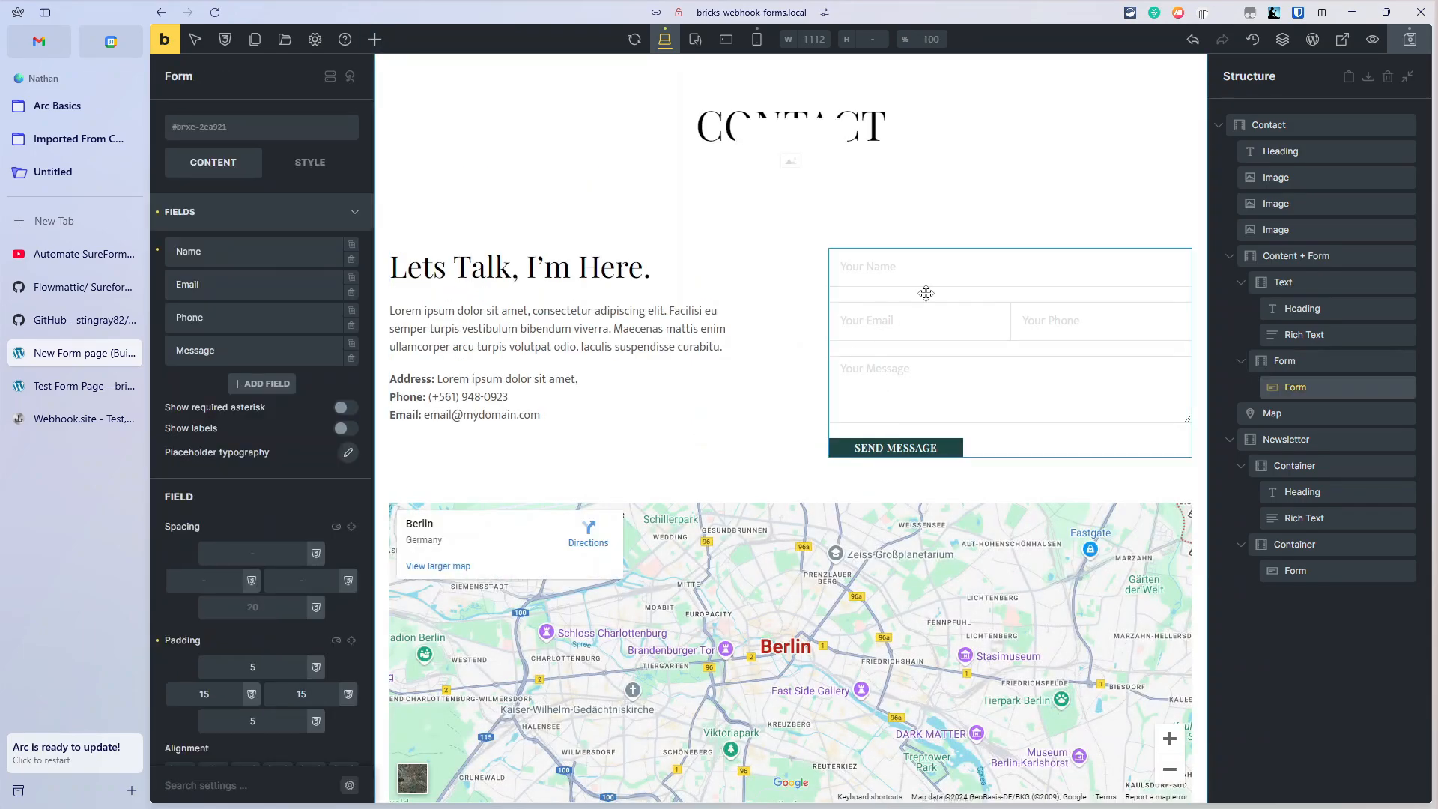
double_click(266, 128)
right_click(214, 131)
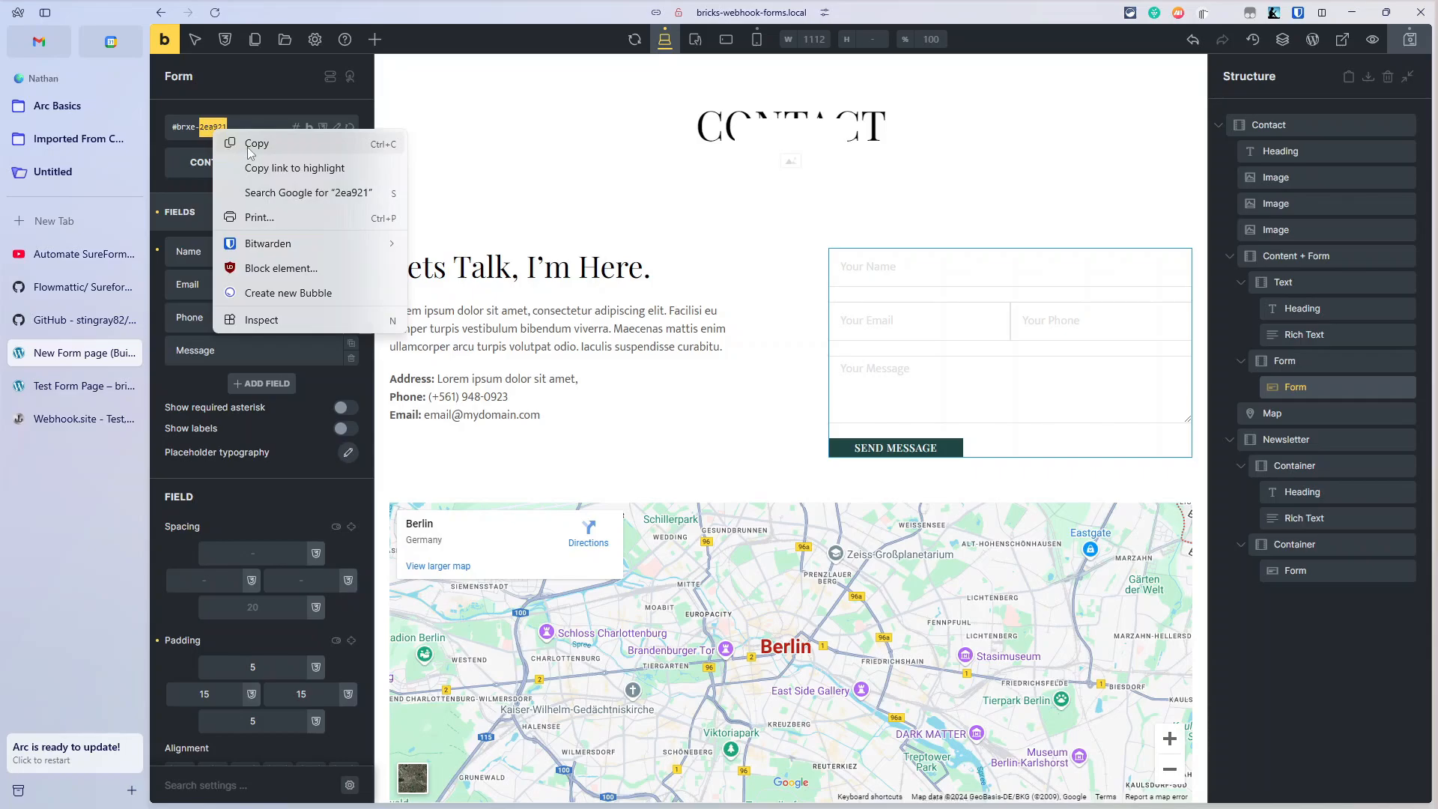
left_click(230, 154)
left_click(870, 211)
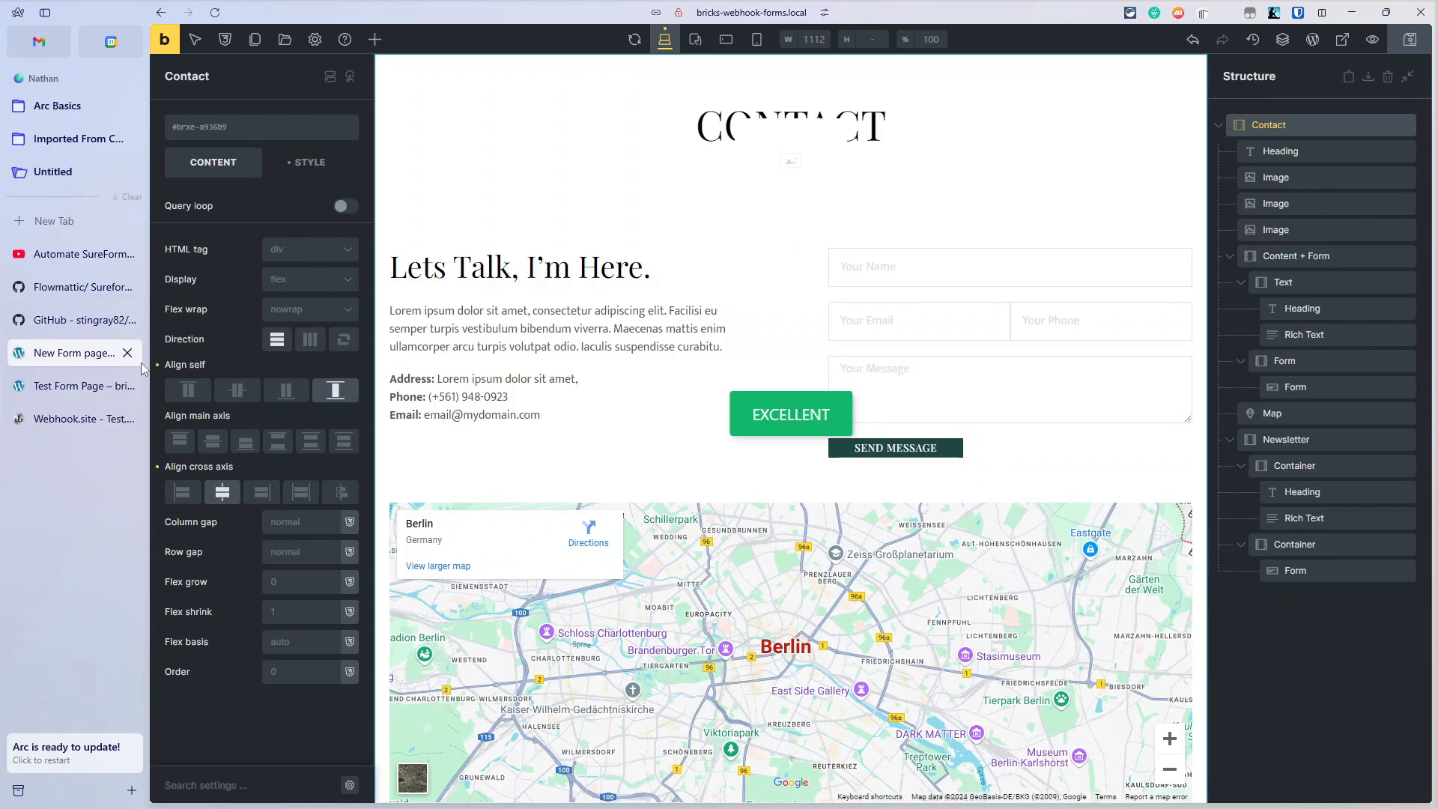
left_click(84, 386)
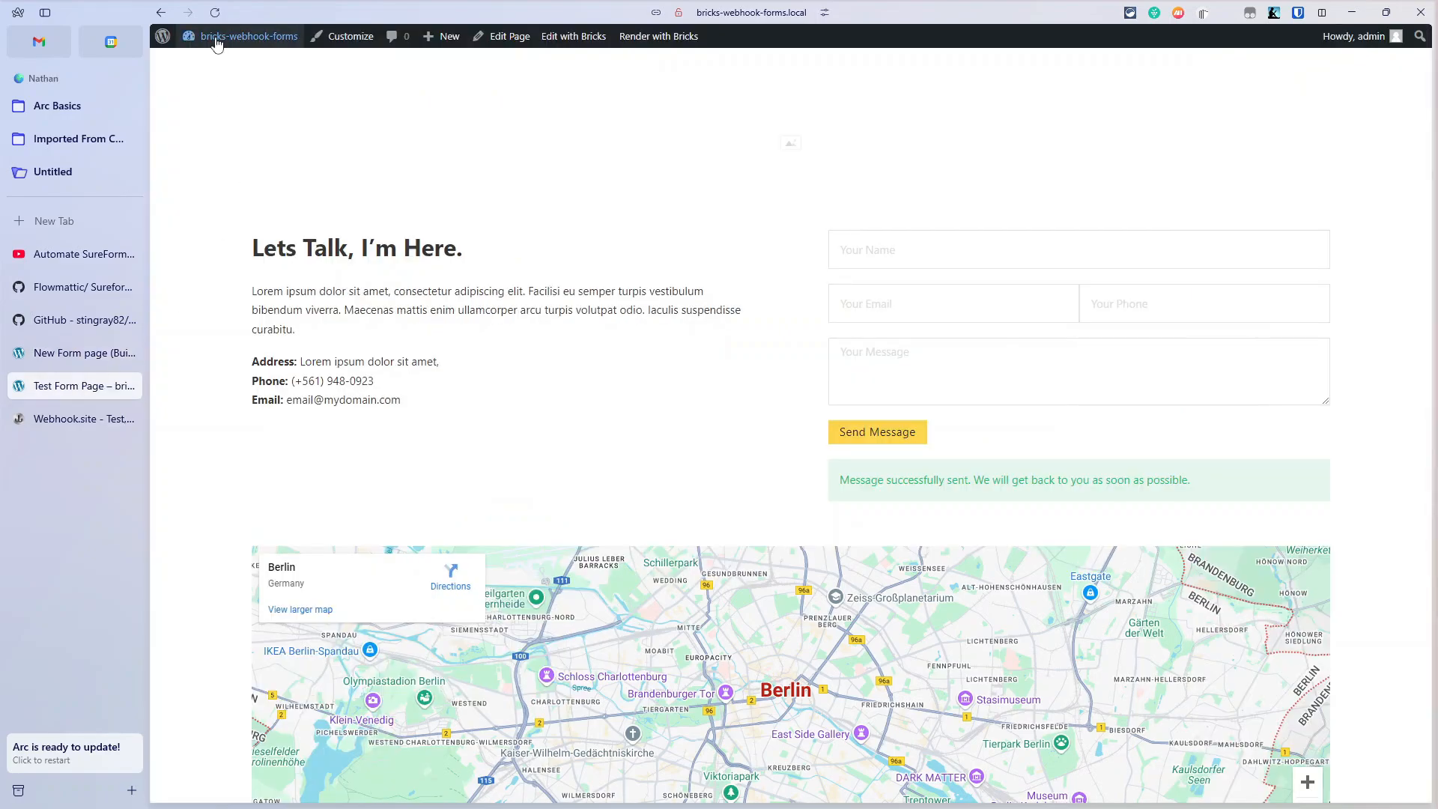
Enter Form ID 2ea921 in the Bricks Webhook for Forms settings.
mouse_move(216, 40)
left_click(203, 66)
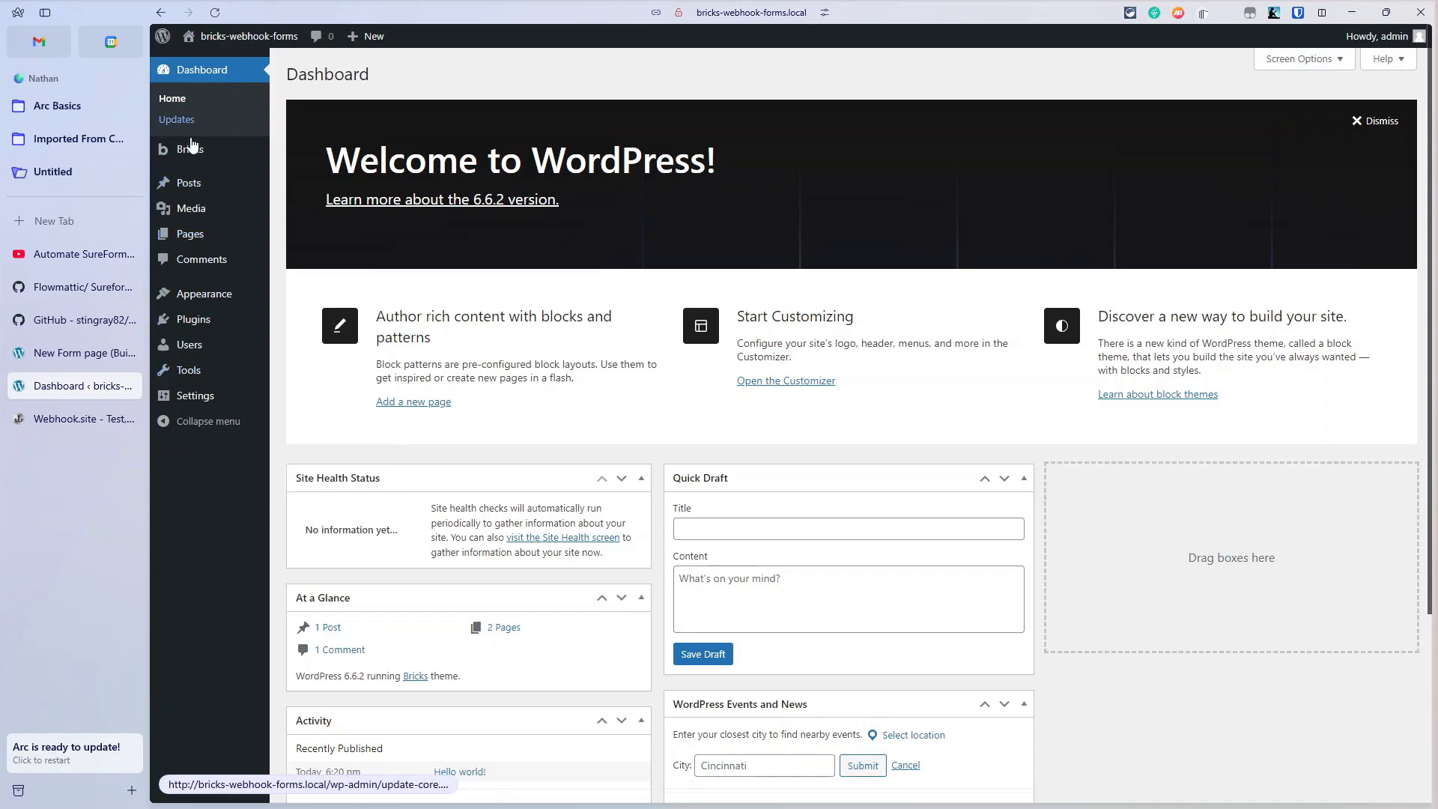
mouse_move(191, 147)
left_click(315, 307)
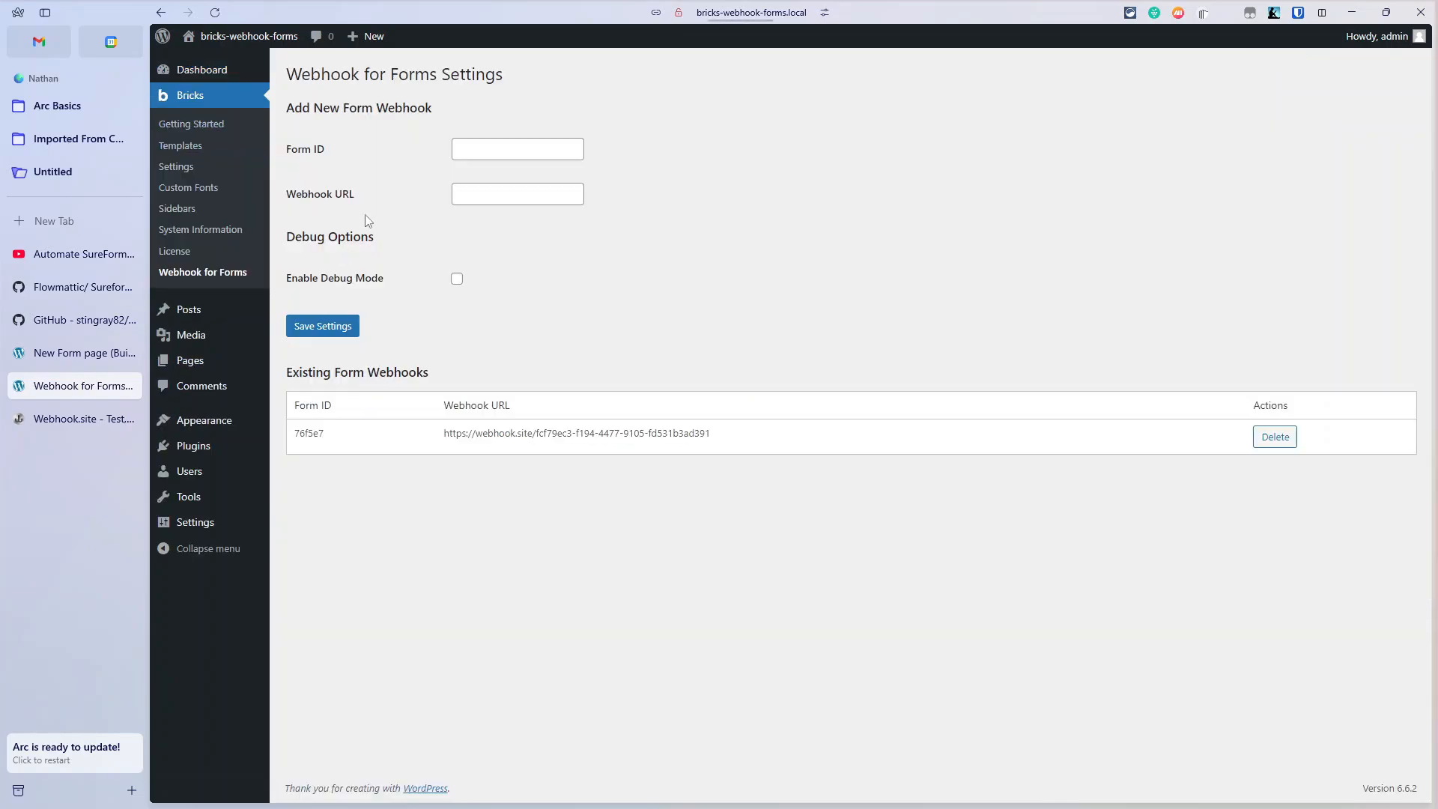
left_click(494, 149)
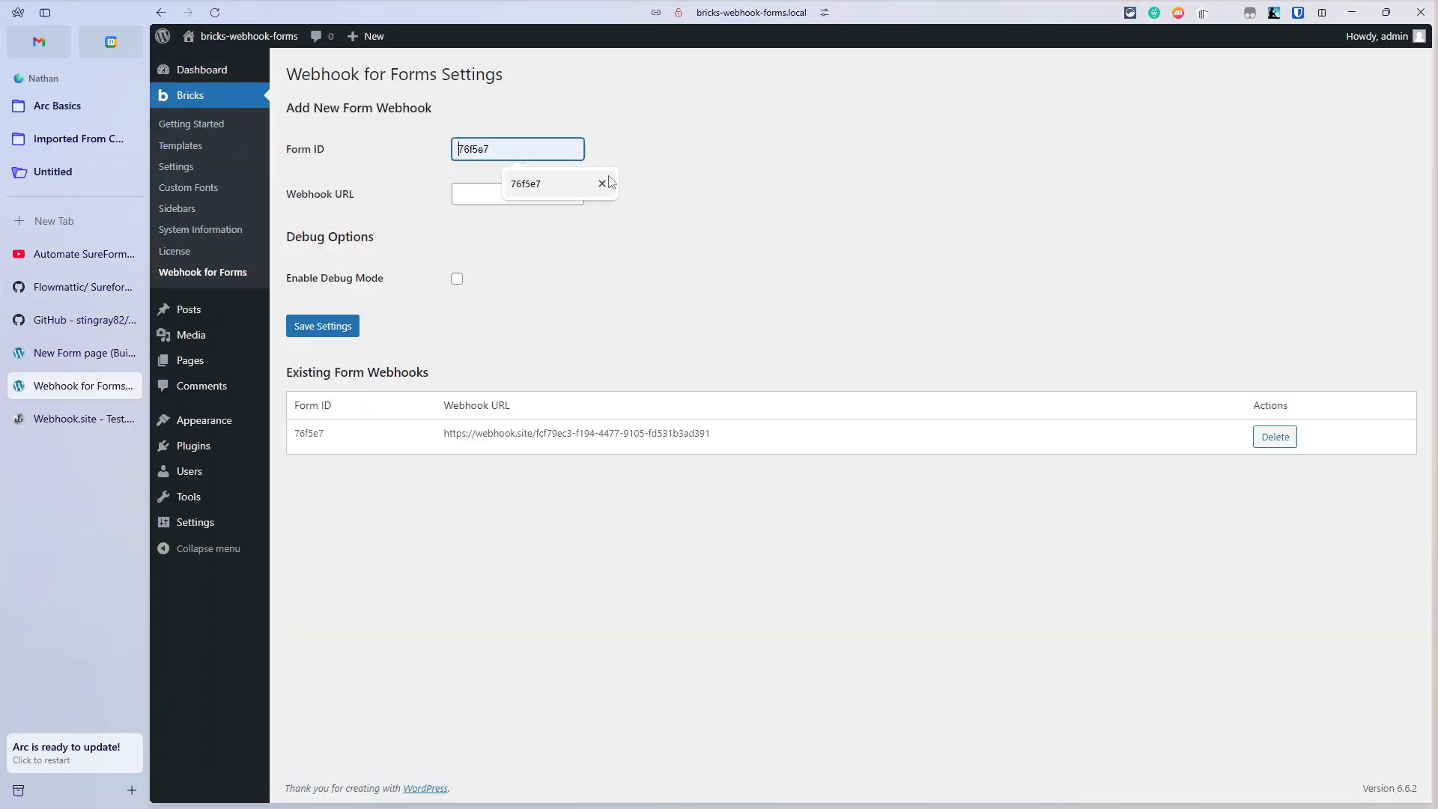
left_click(559, 185)
left_click(508, 197)
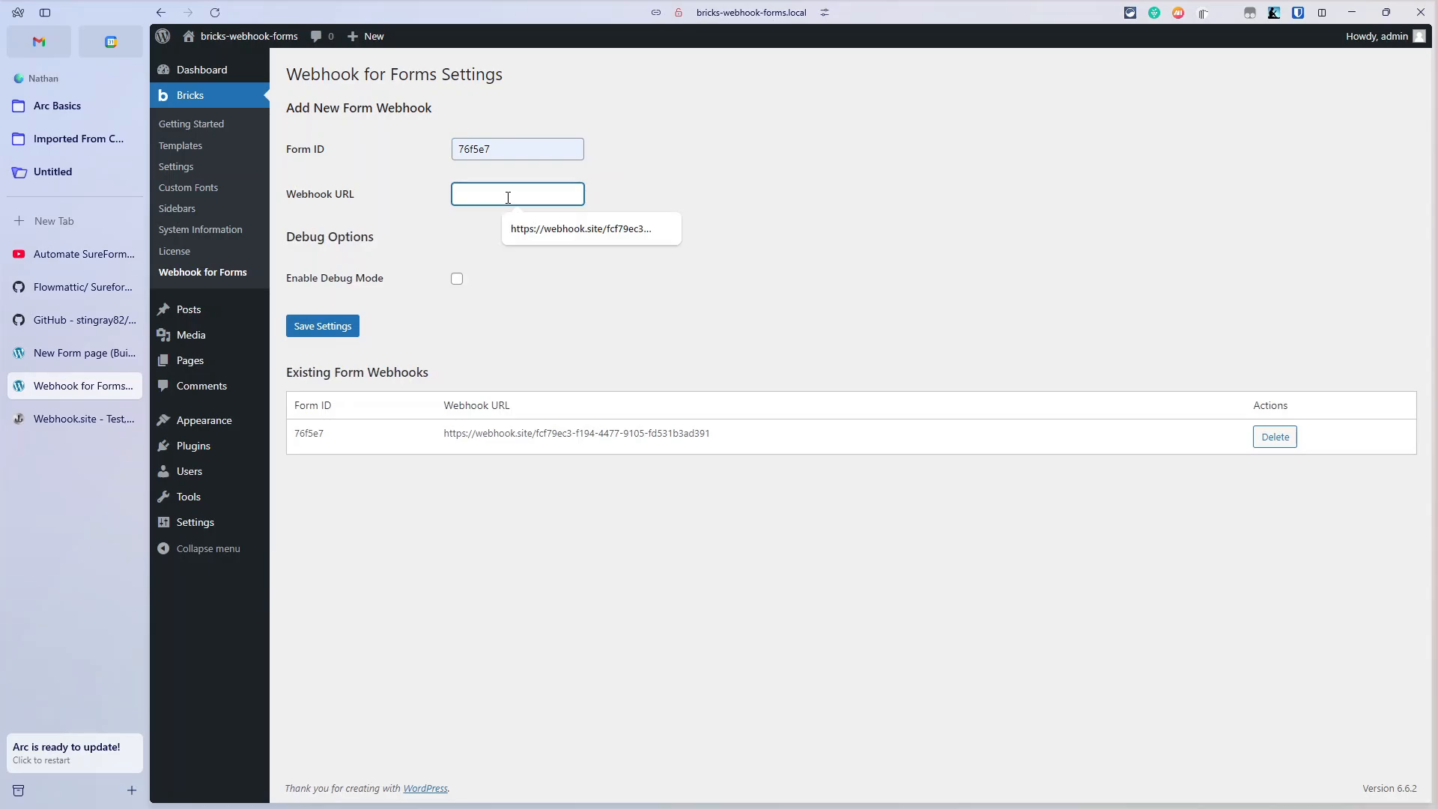
key("shift+Tab")
key("ctrl+v")
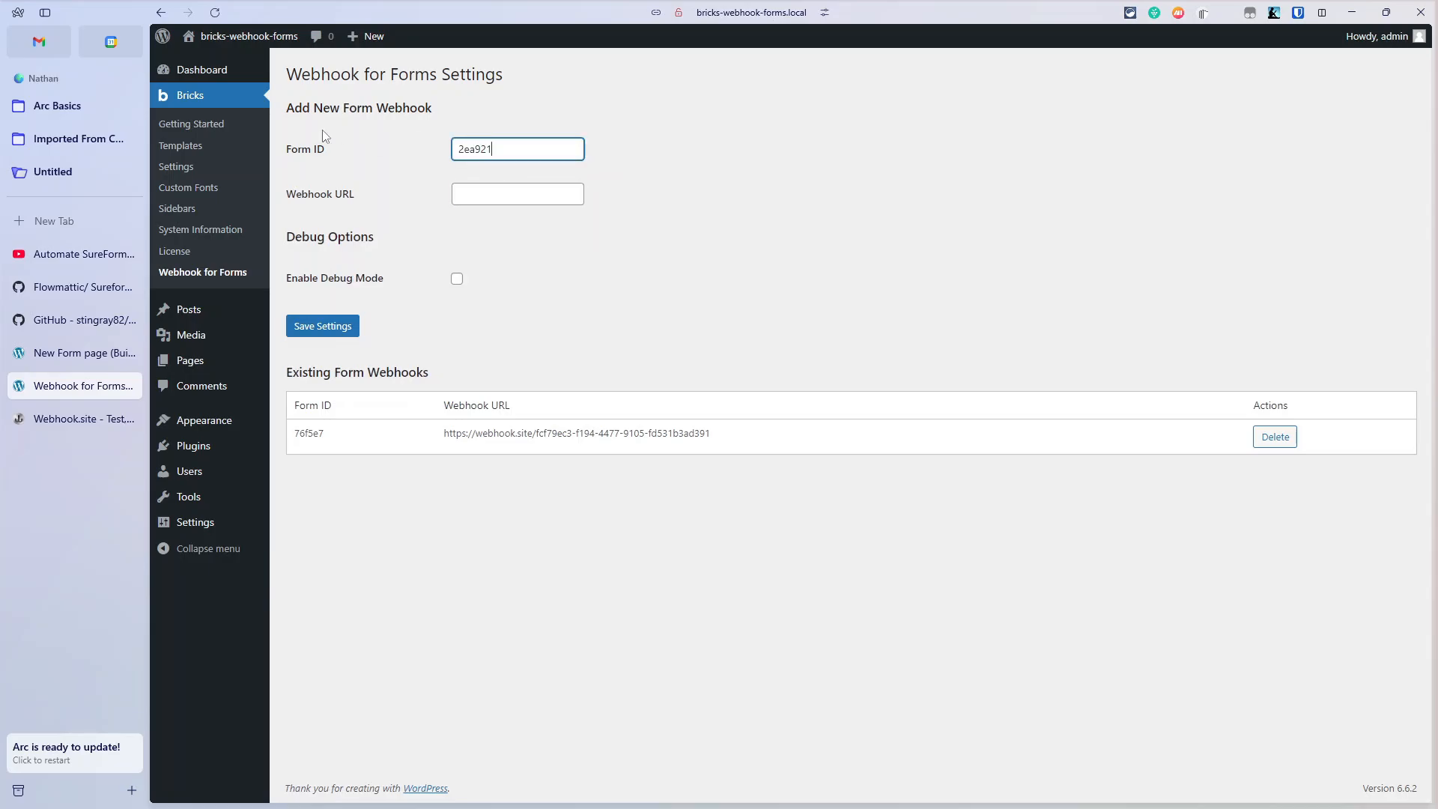
left_click(693, 204)
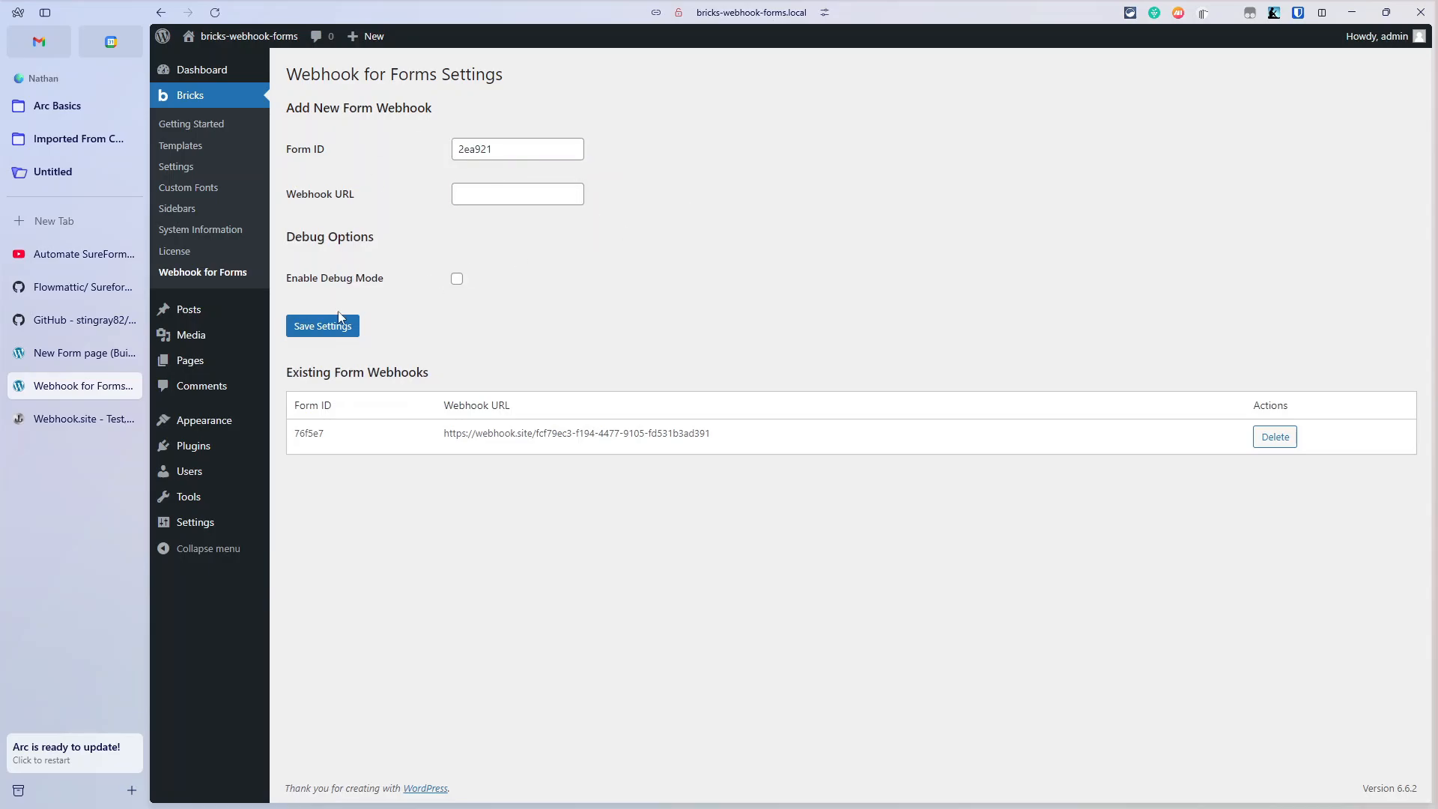
Copy the existing webhook.site URL into the Webhook URL field and save the mapping.
left_click(56, 420)
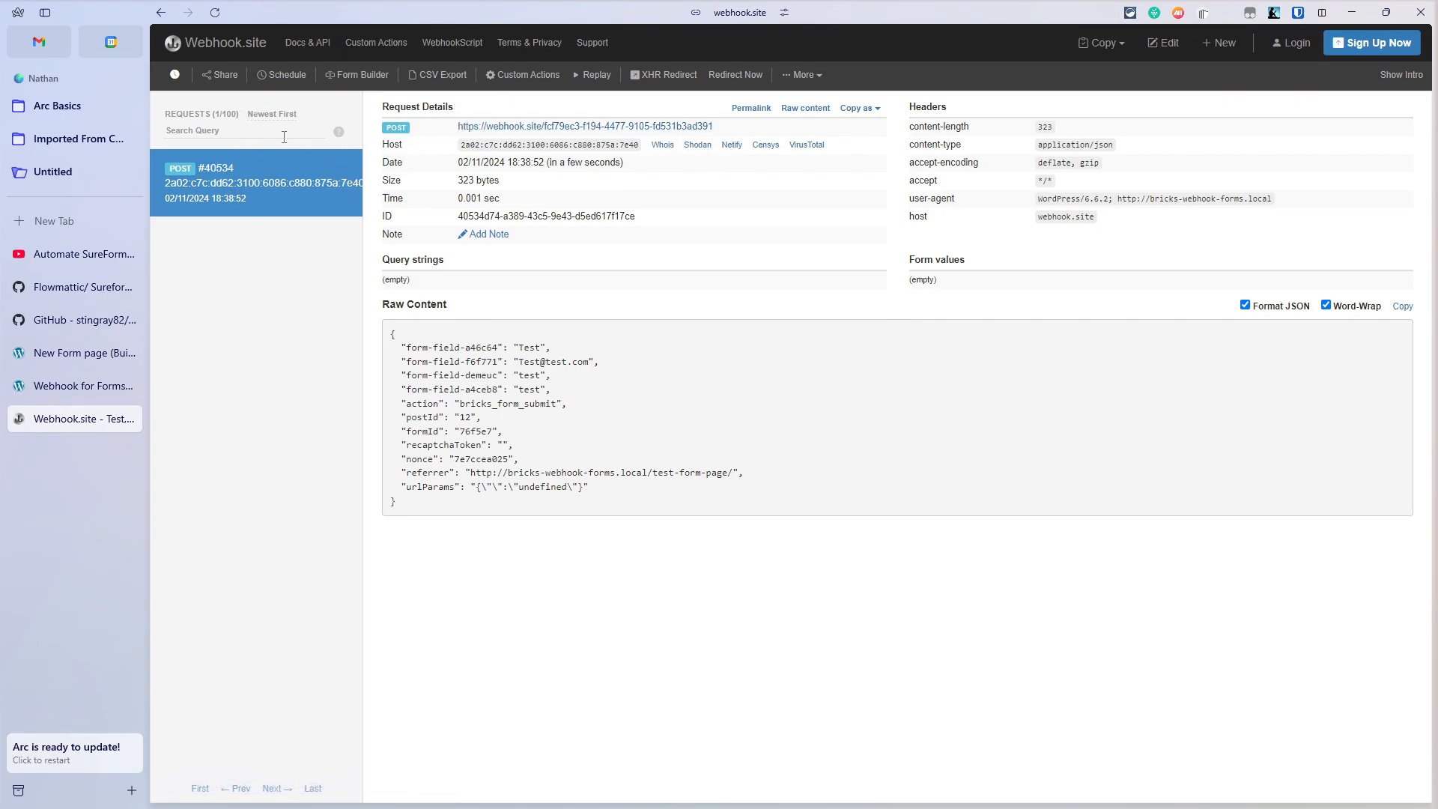
left_click(56, 386)
left_click_drag(734, 434, 446, 436)
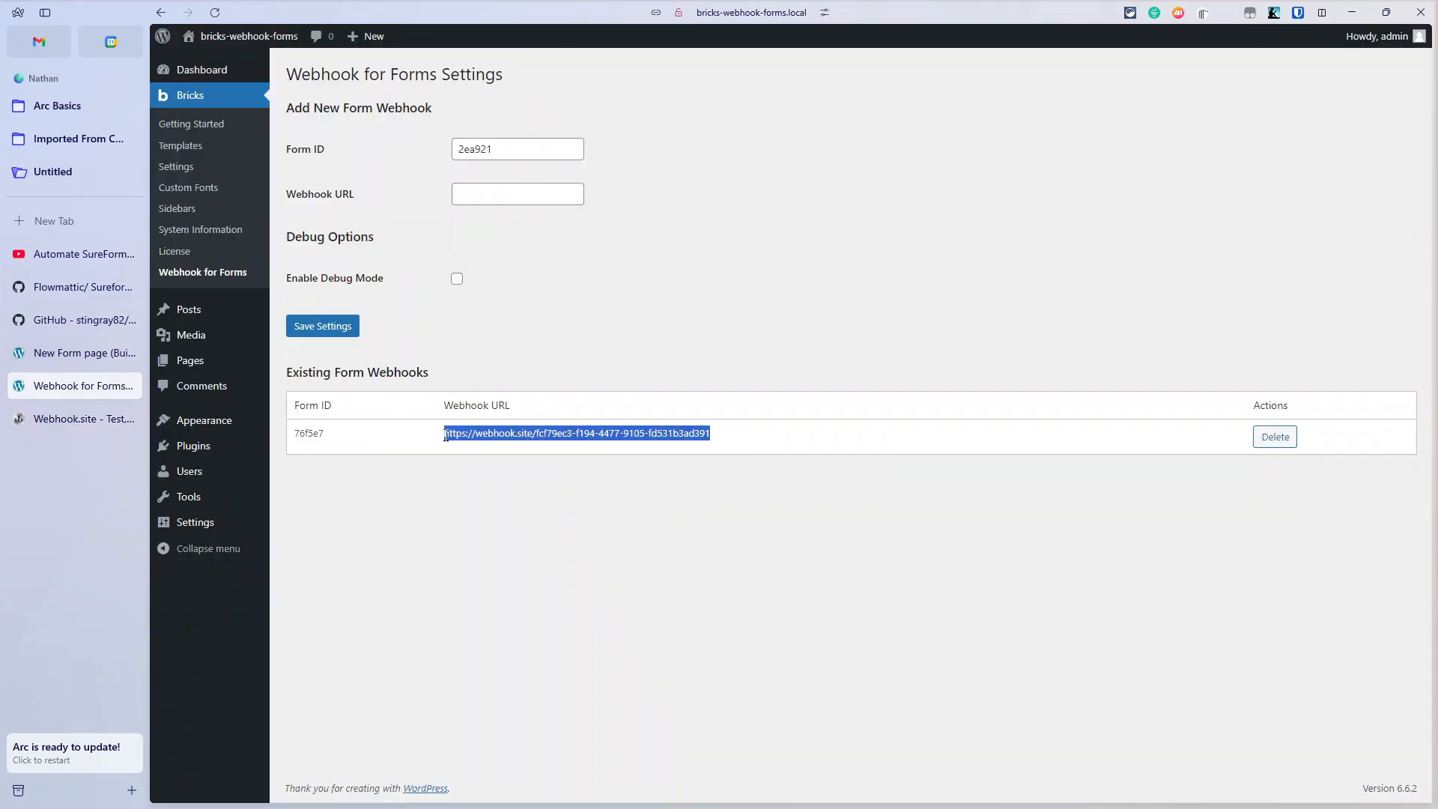
left_click(498, 200)
key("ctrl+v")
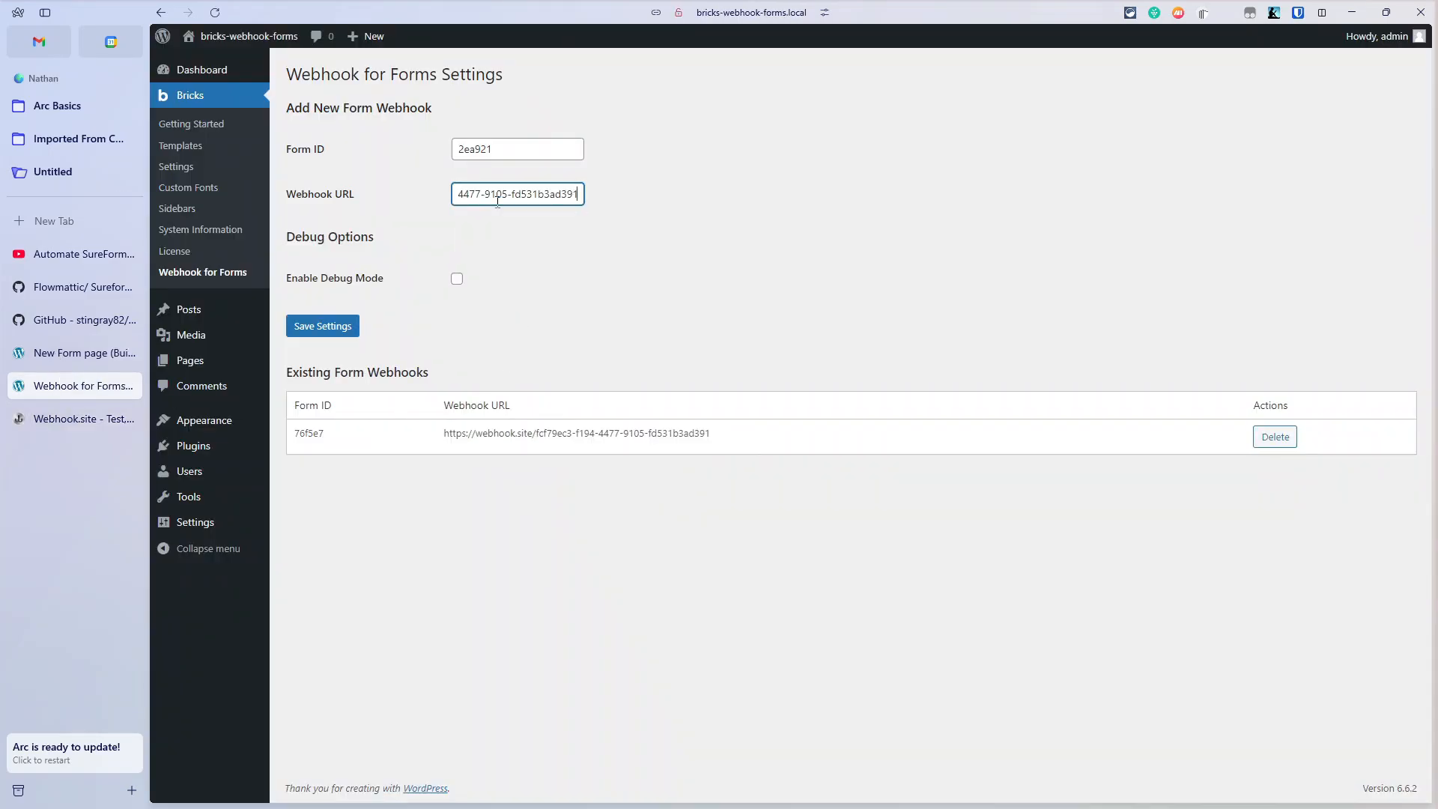
left_click(322, 327)
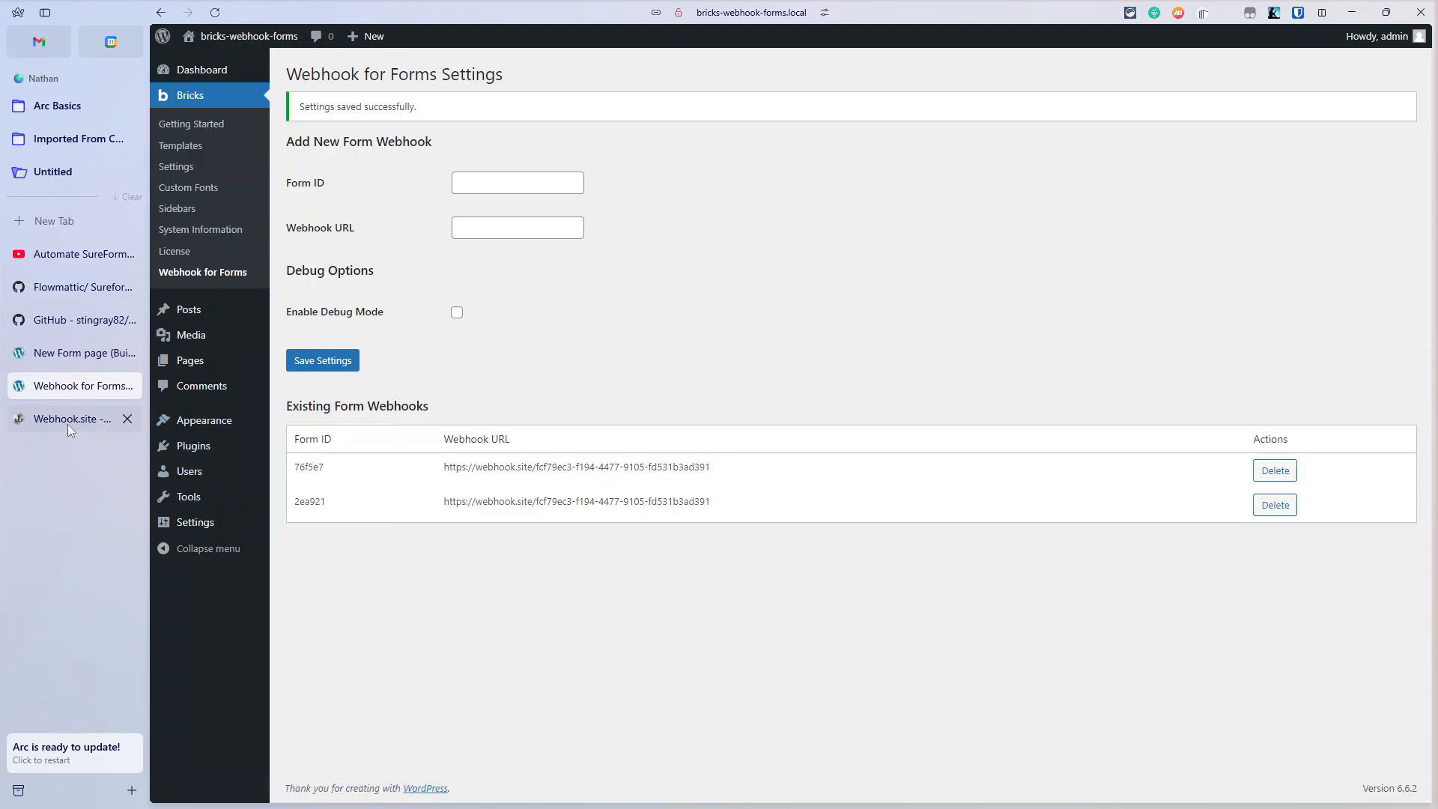
Open the page's front end and fill the form with saved suggestions and message 'test'.
left_click(61, 354)
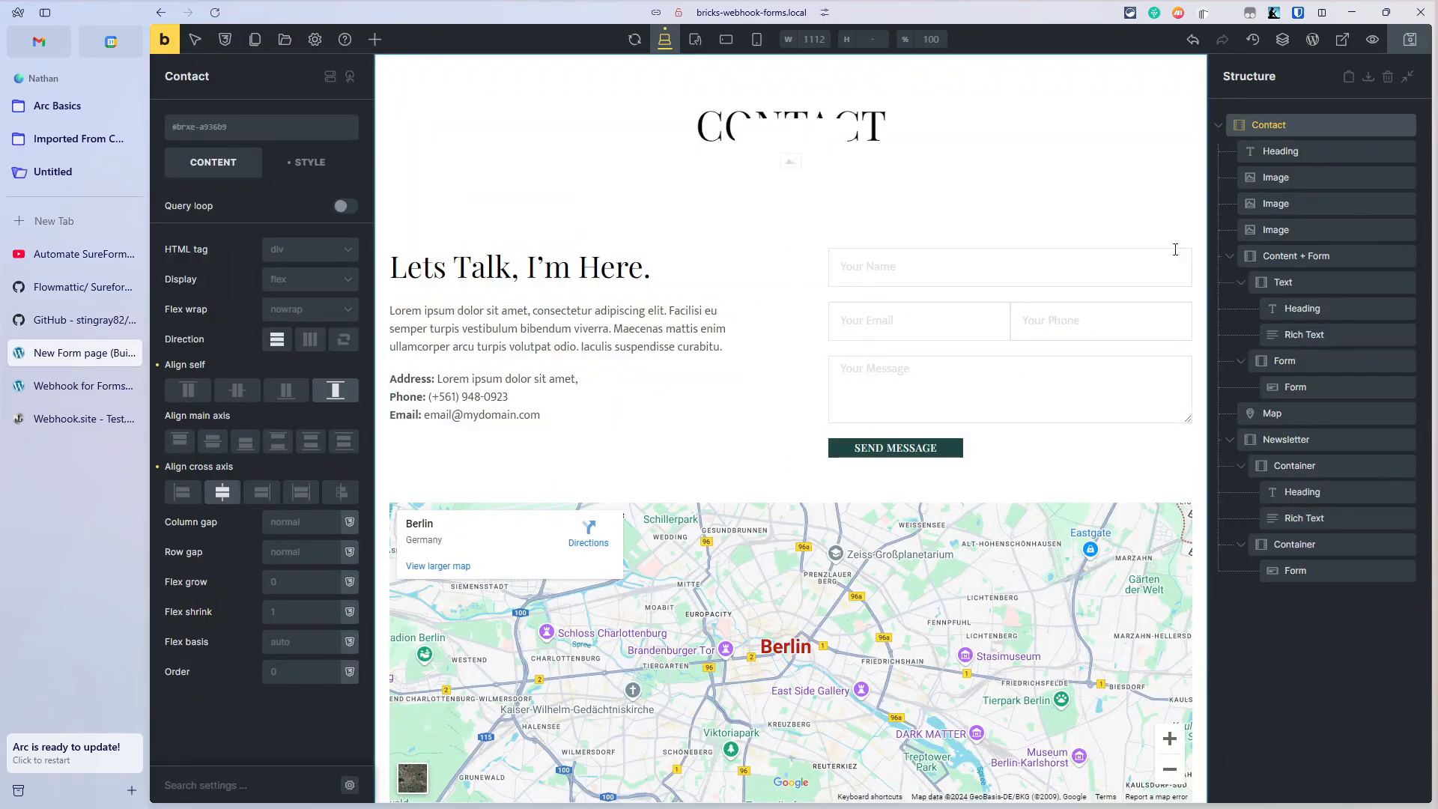
left_click(1343, 39)
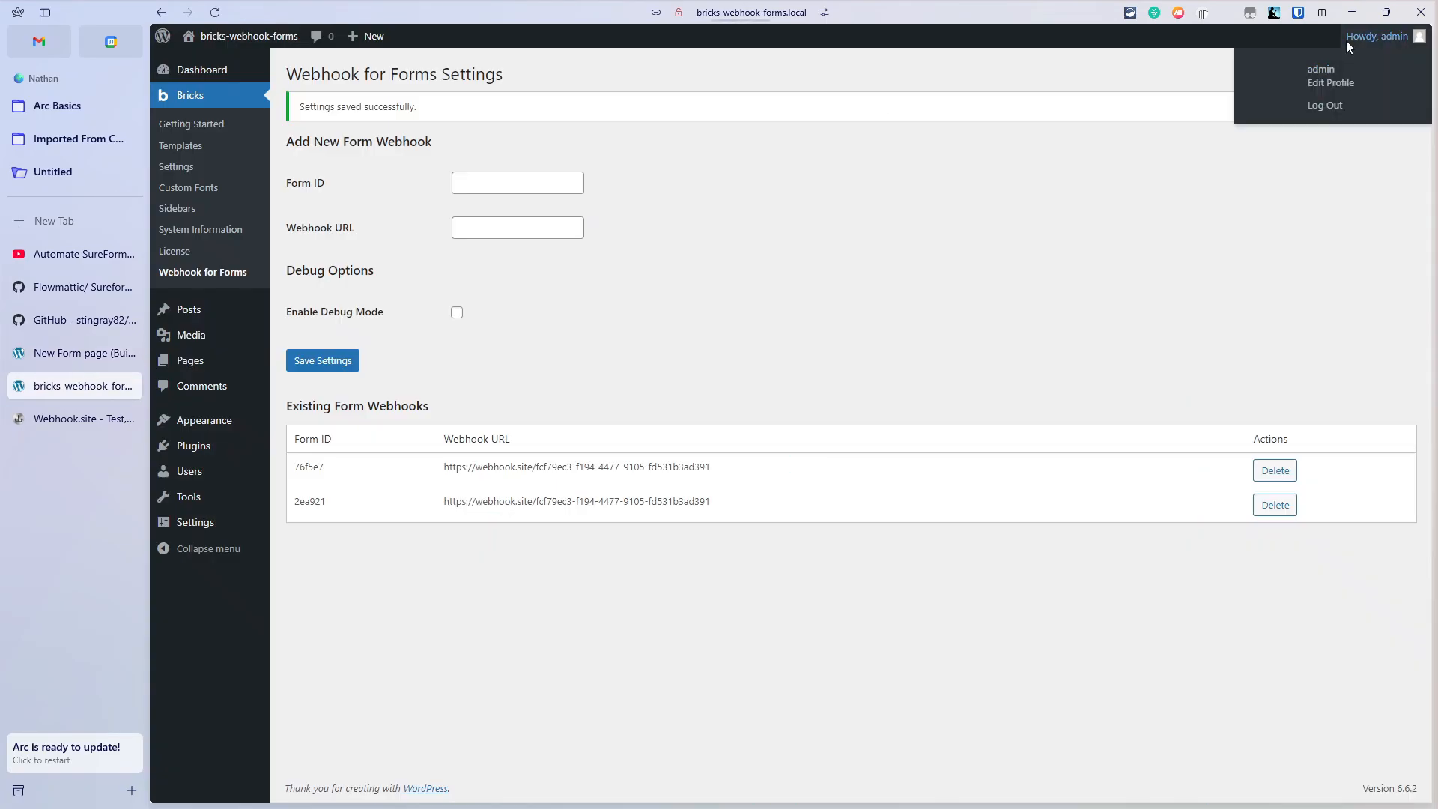
left_click(979, 250)
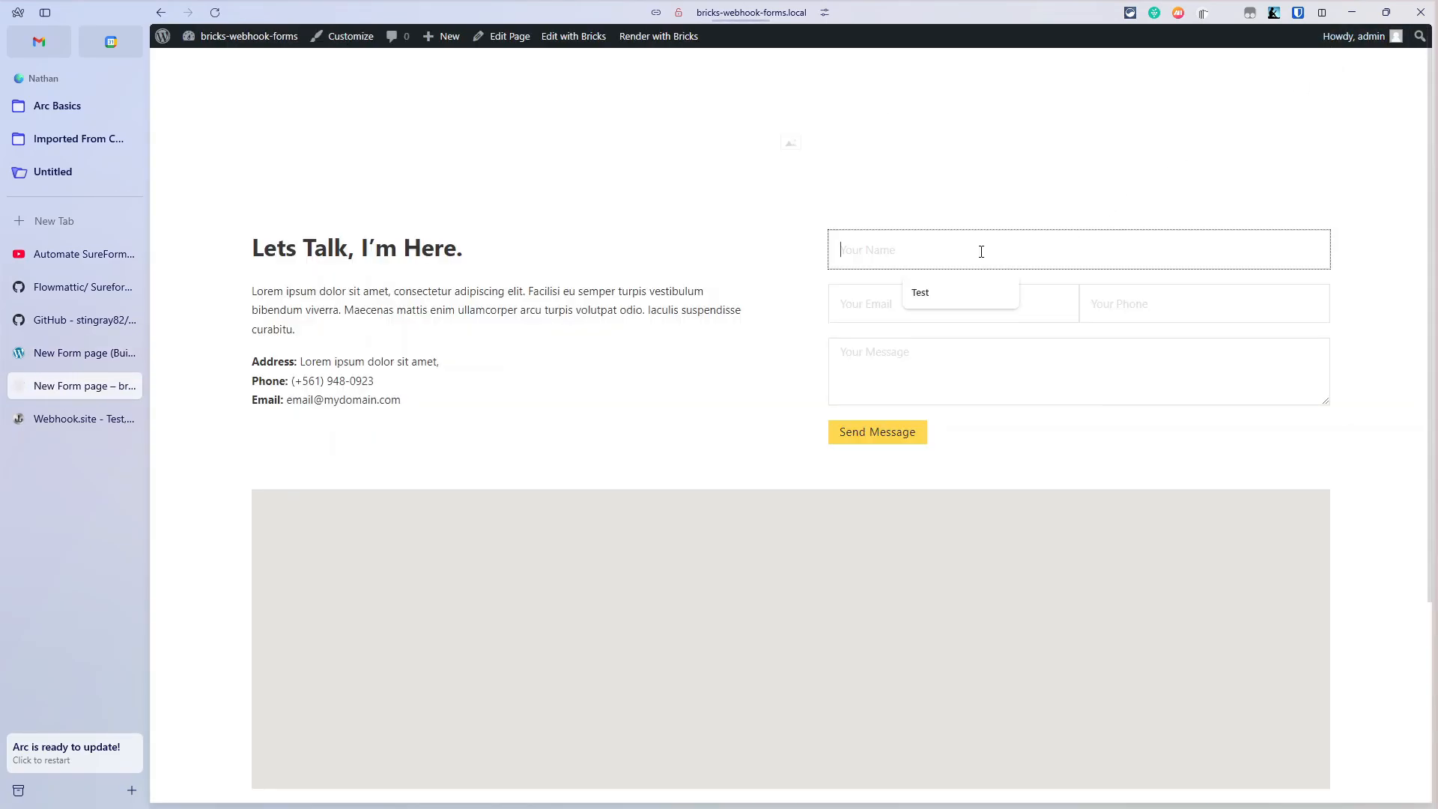
left_click(928, 293)
left_click(928, 302)
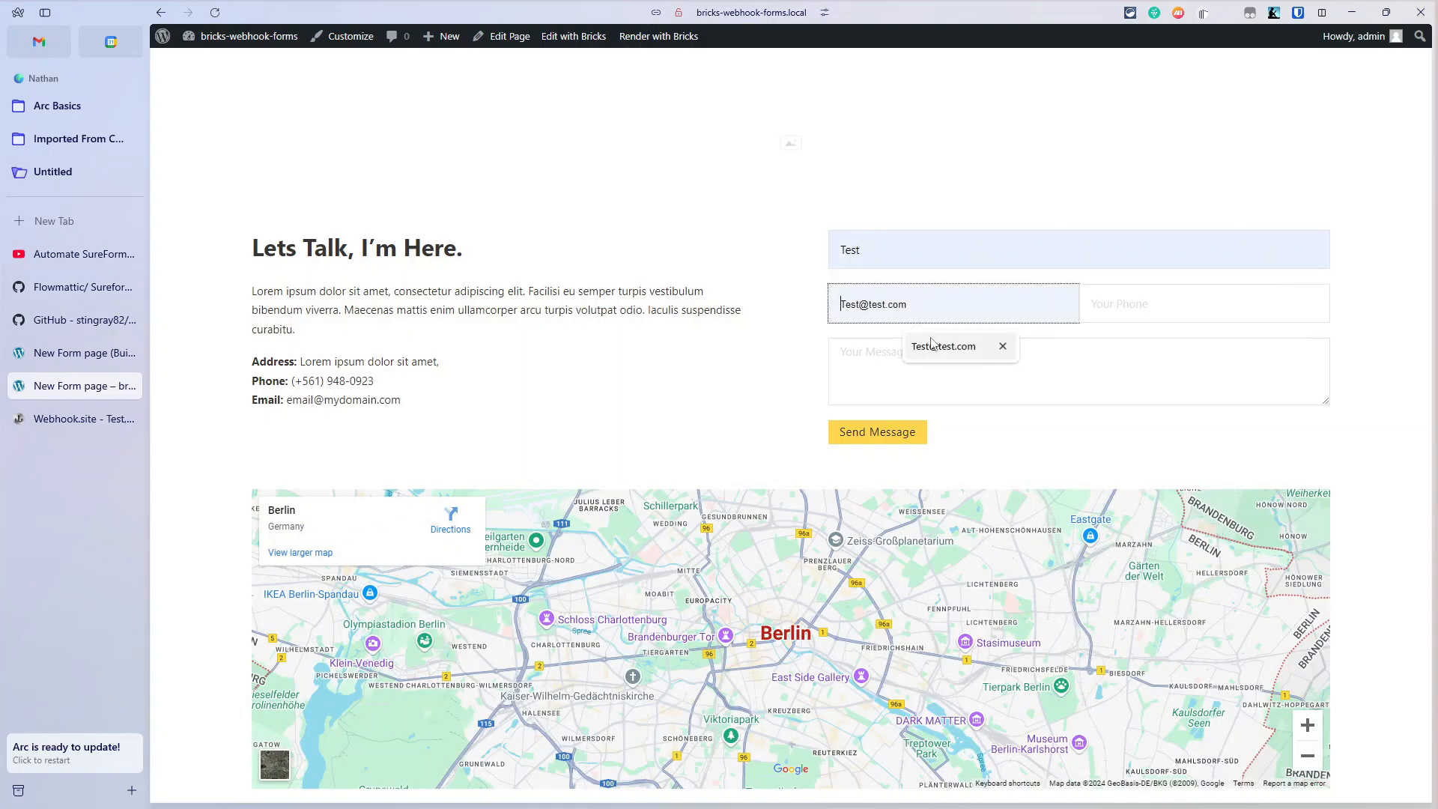
left_click(974, 346)
left_click(1133, 299)
left_click(1169, 343)
left_click(977, 382)
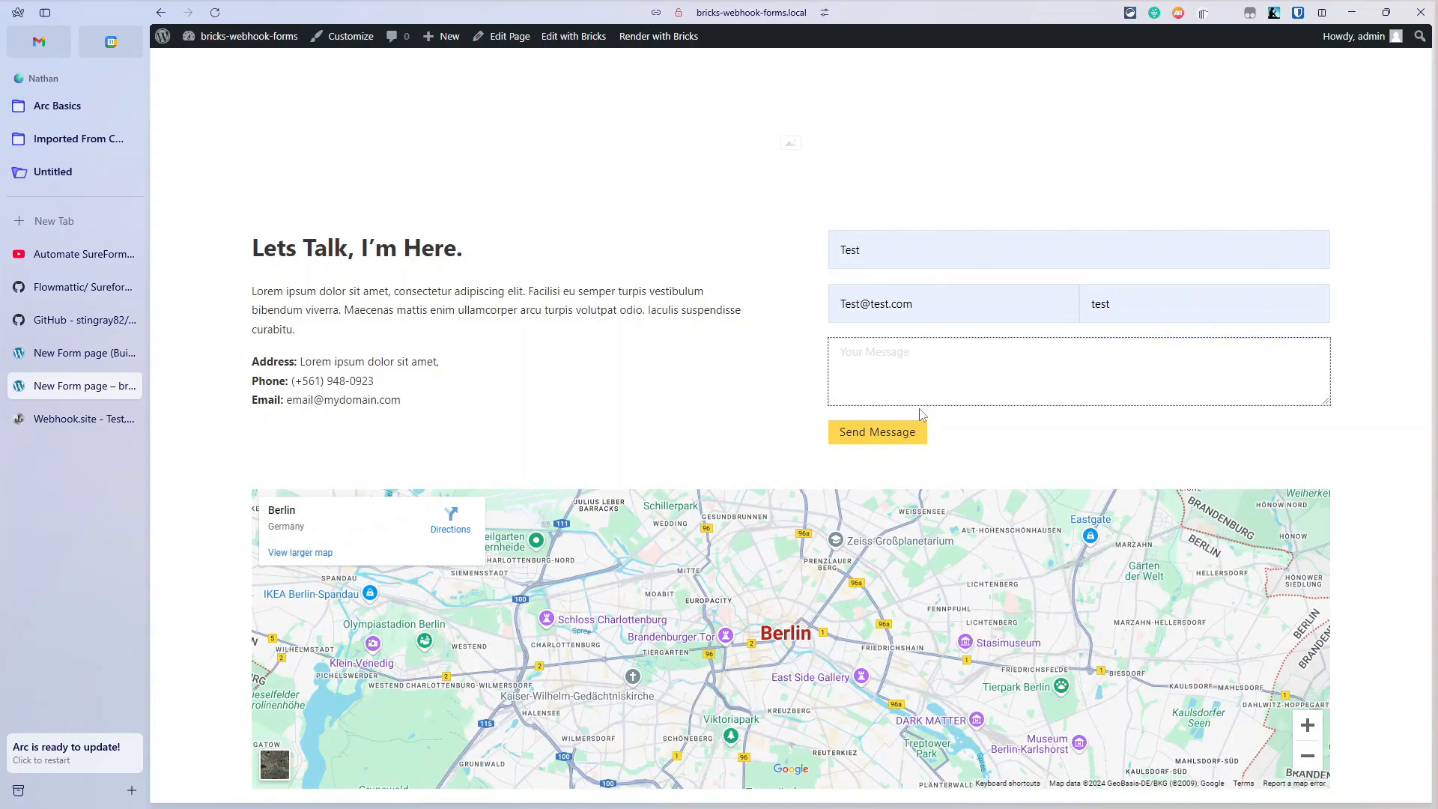
type("test")
Submit the message and check Webhook.site, which still shows only the earlier request.
left_click(875, 436)
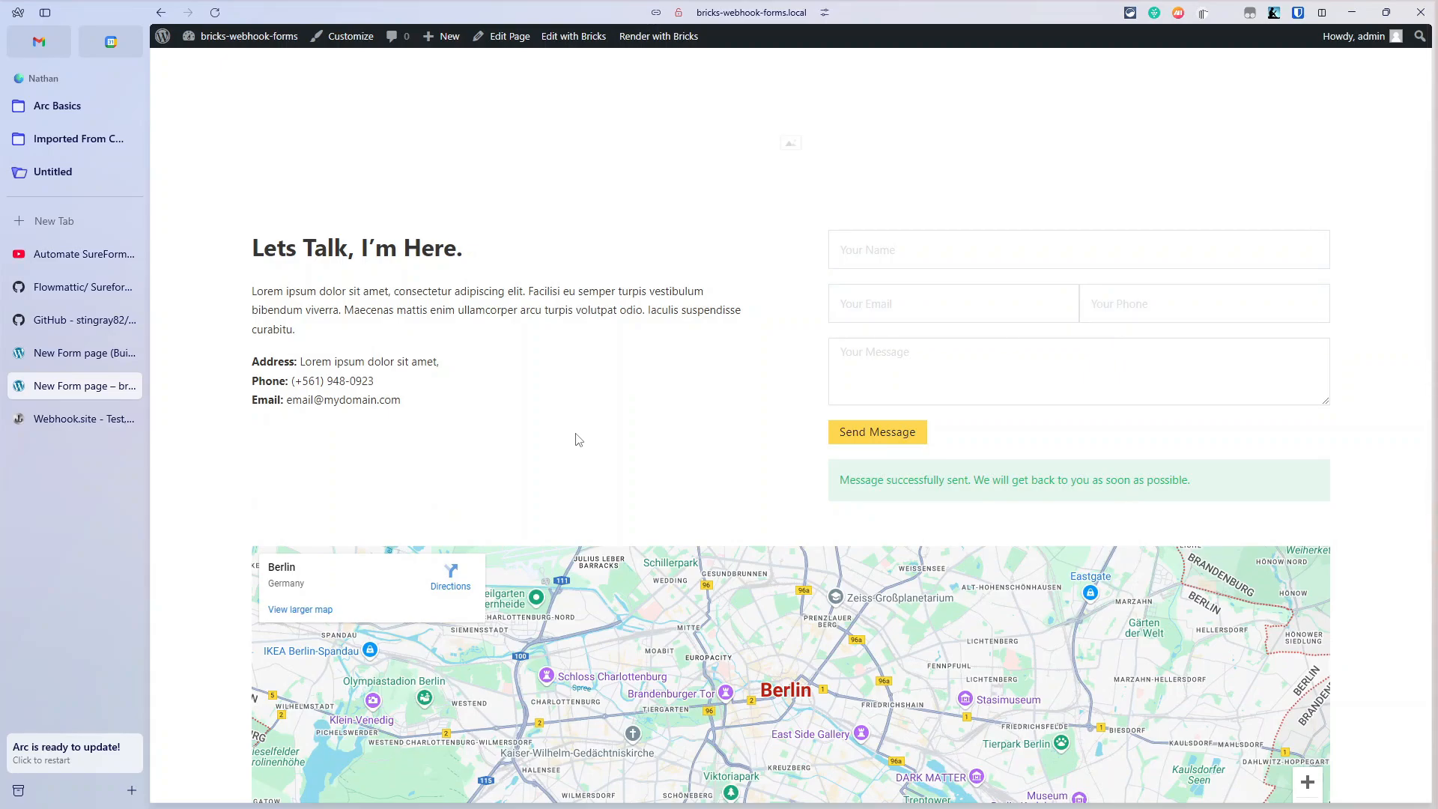
left_click(48, 422)
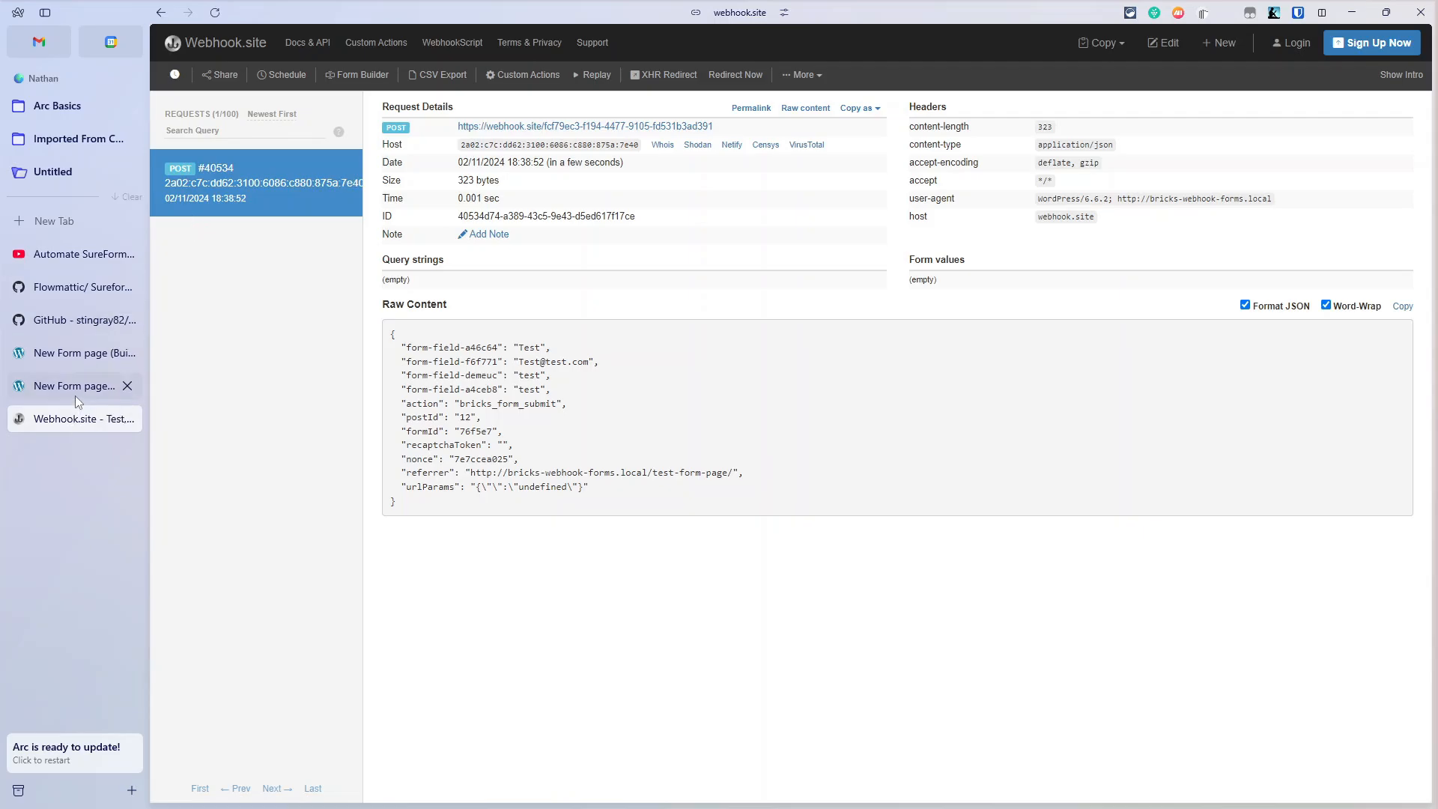
left_click(74, 357)
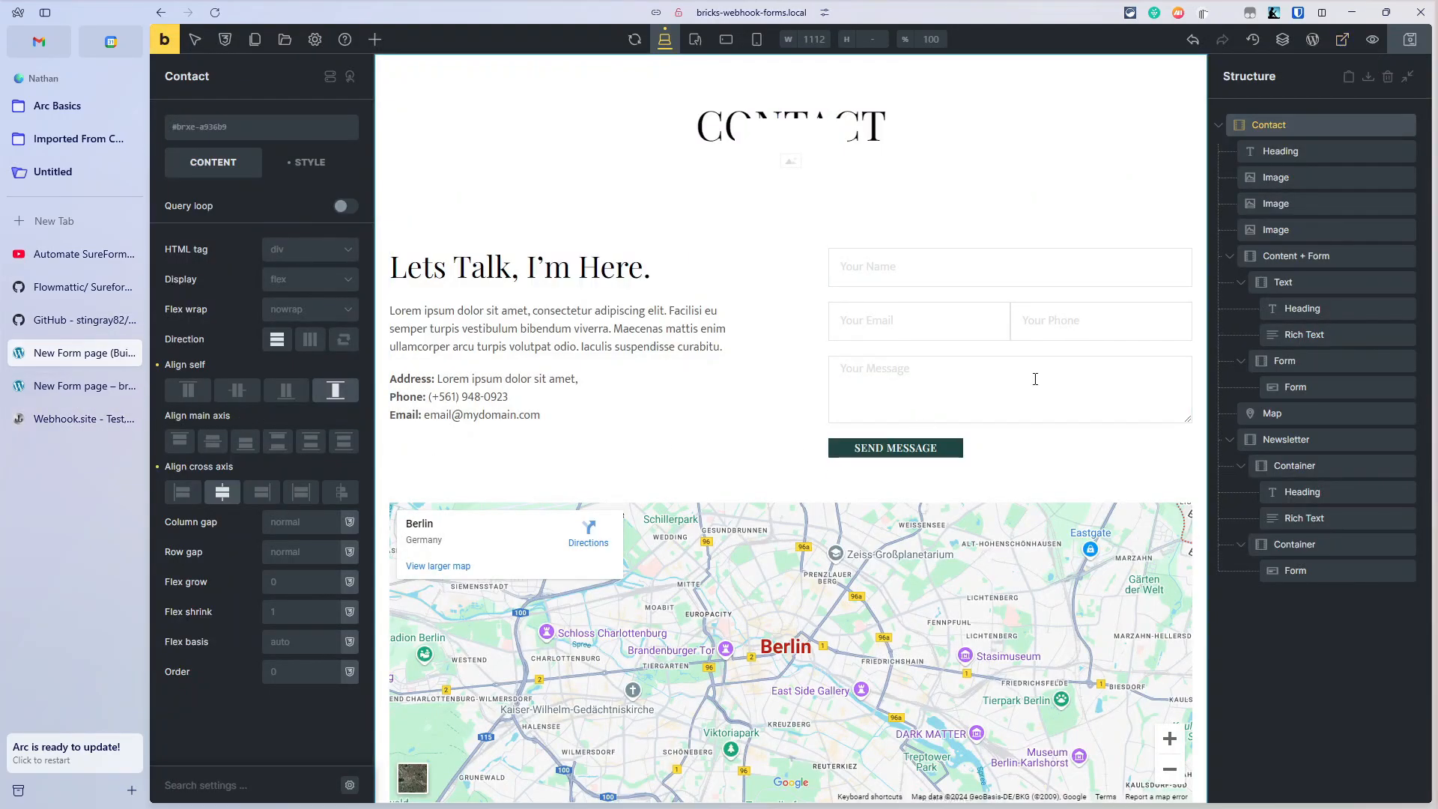
Replace the form's Email action with a Custom after-submit action and save the page.
left_click(914, 260)
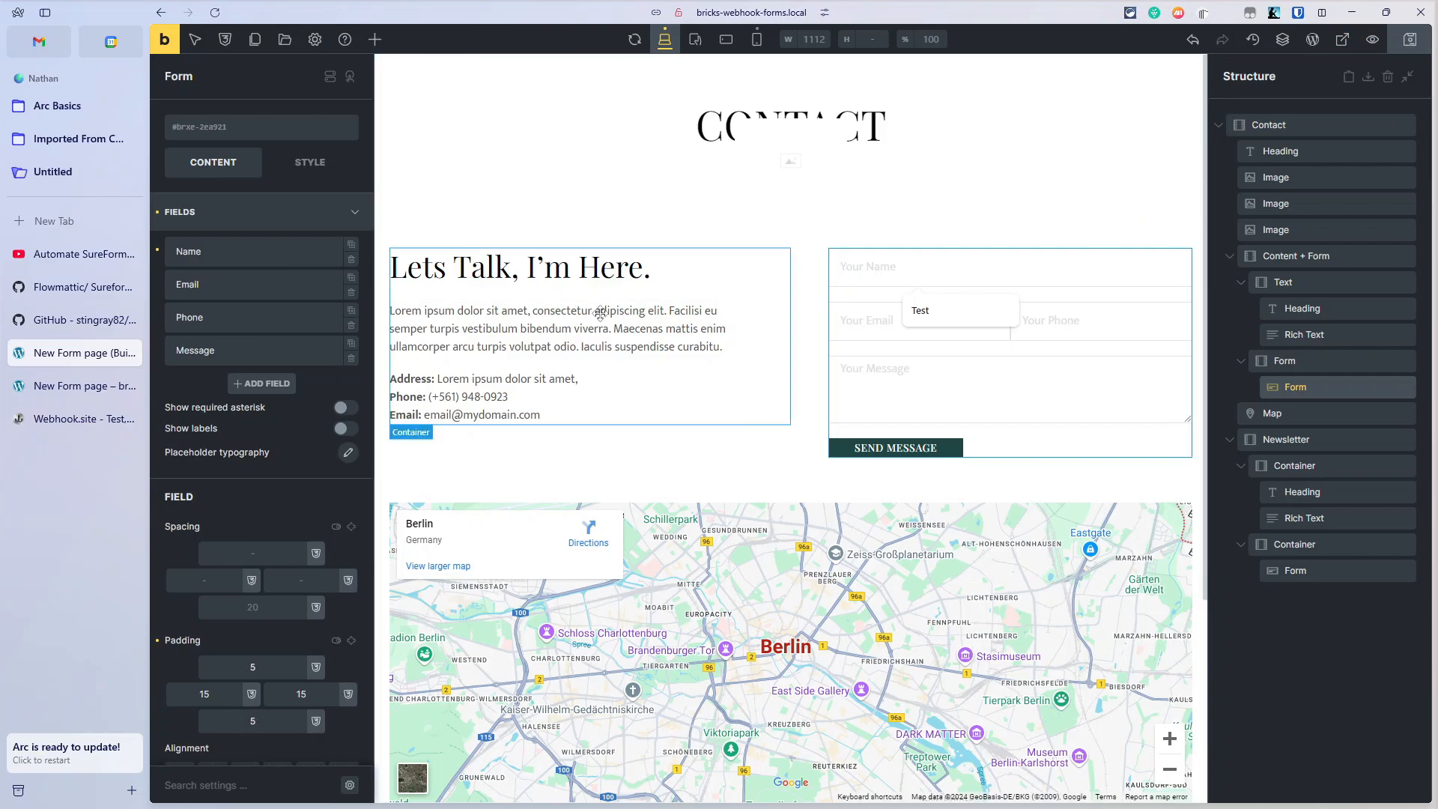
left_click(229, 224)
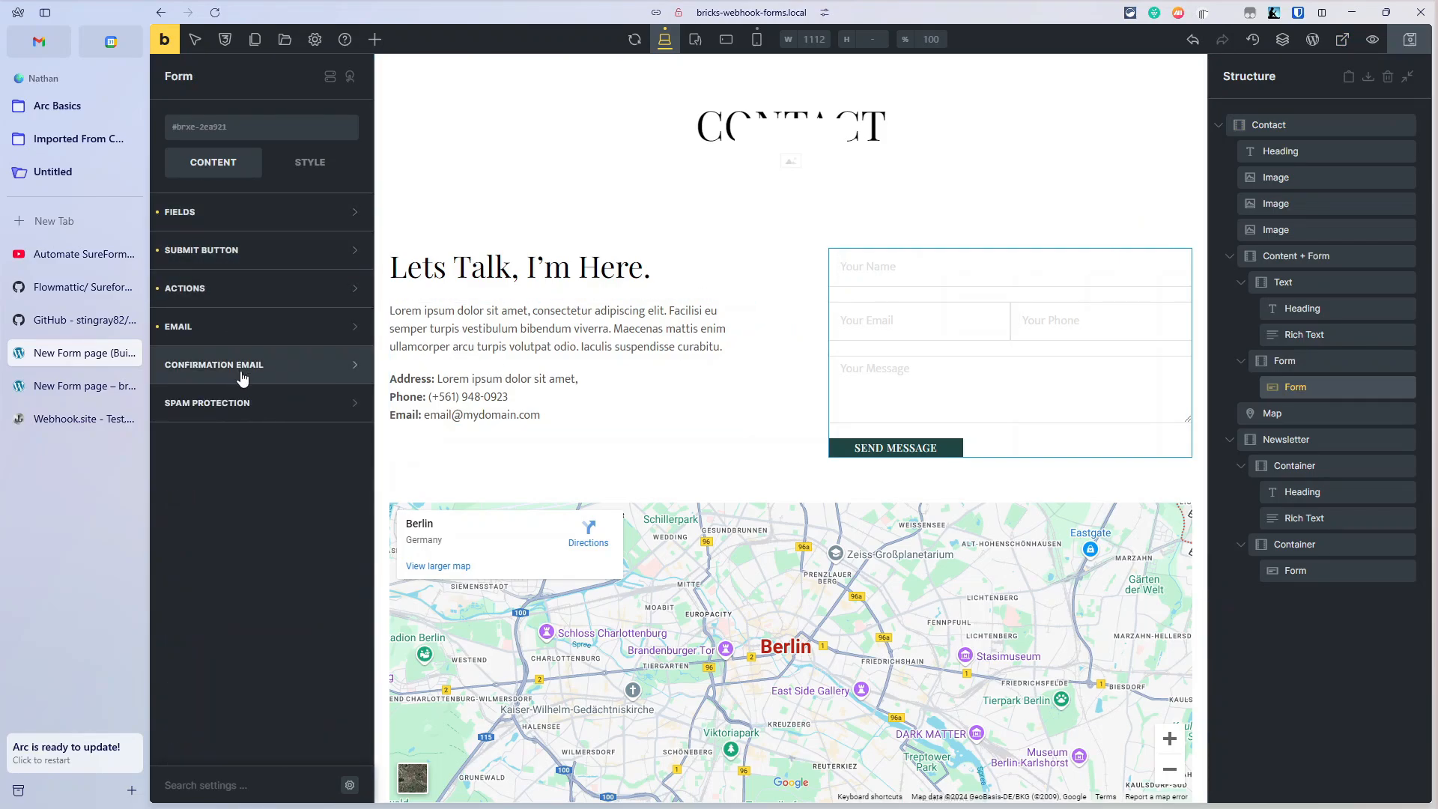
left_click(246, 298)
left_click(203, 345)
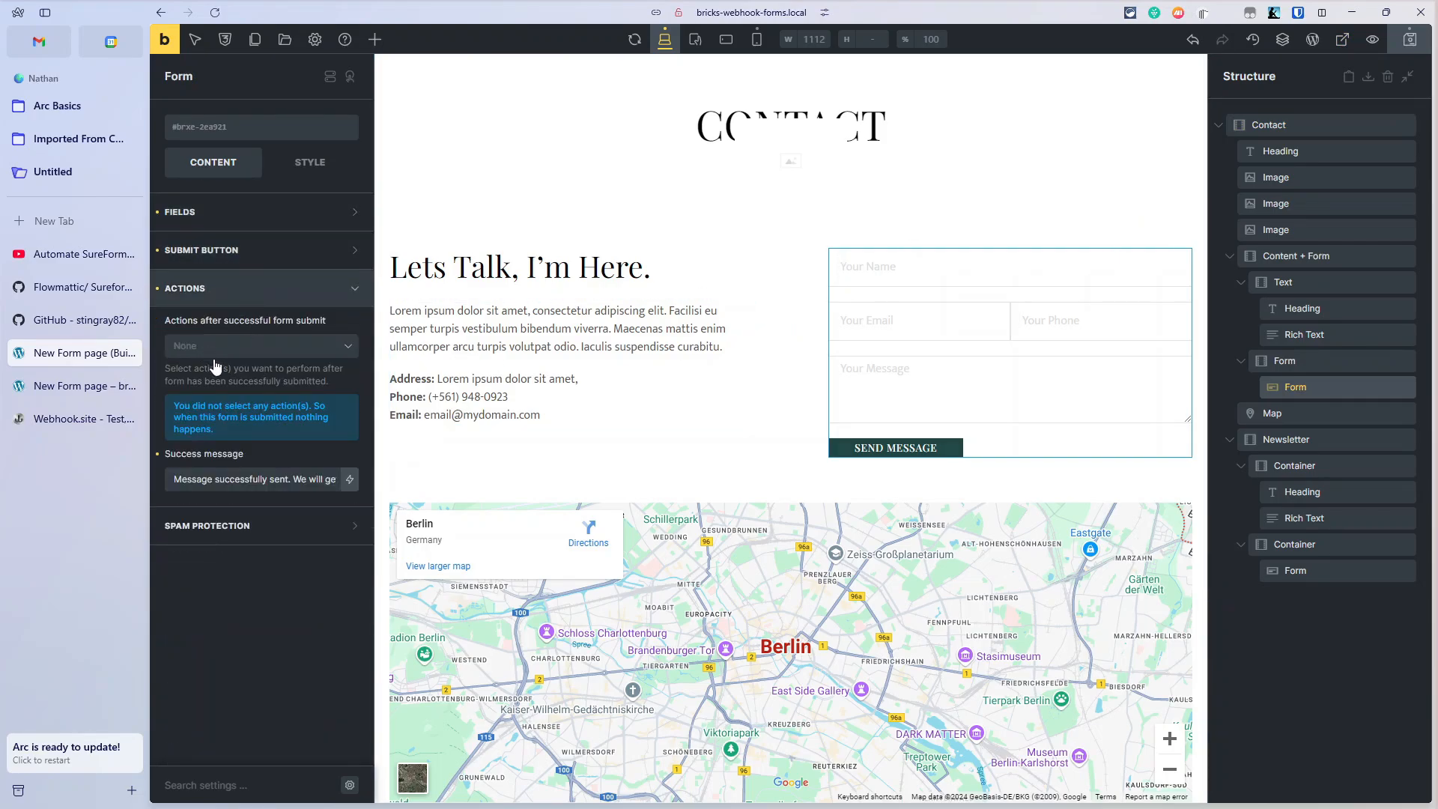
left_click(262, 344)
left_click(229, 371)
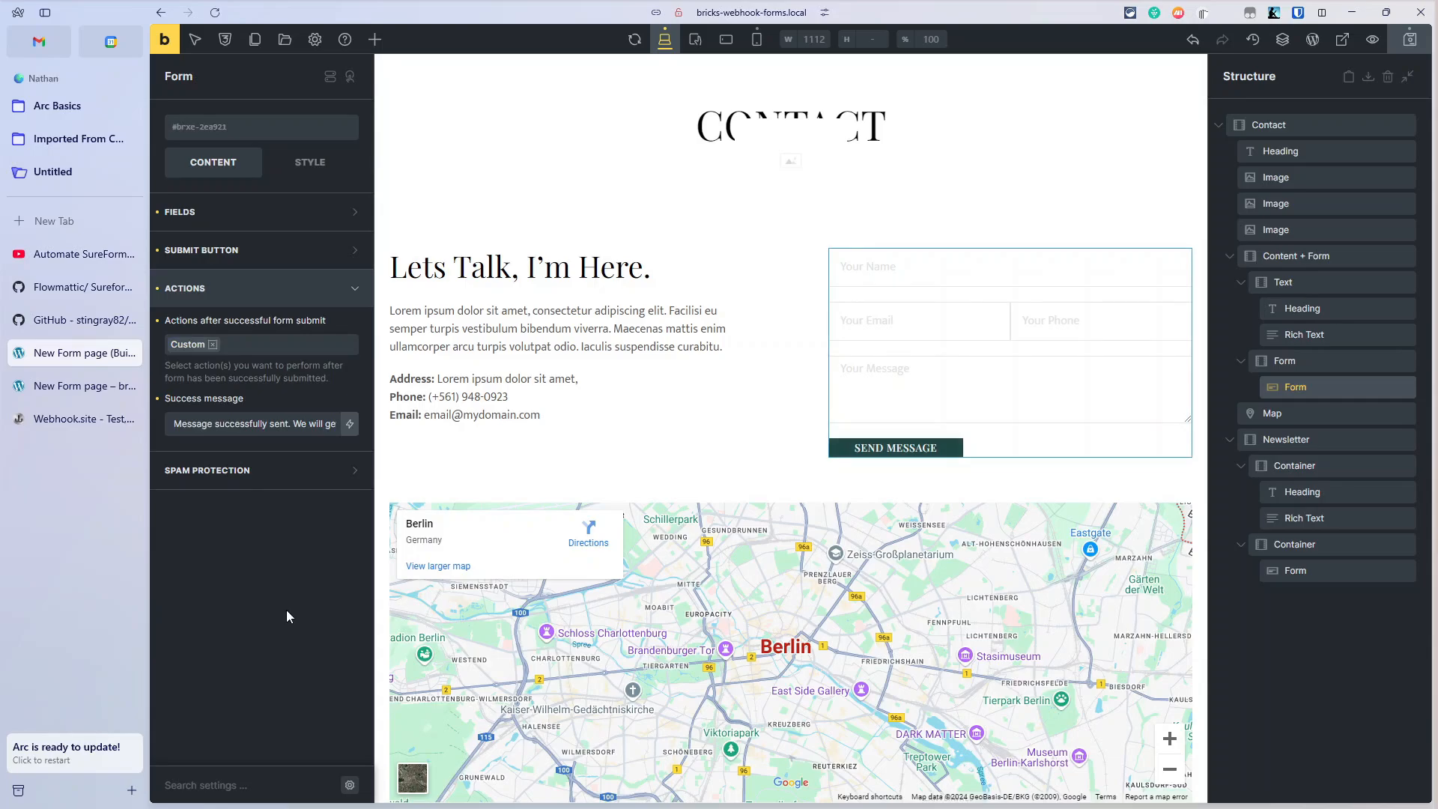
left_click(1410, 41)
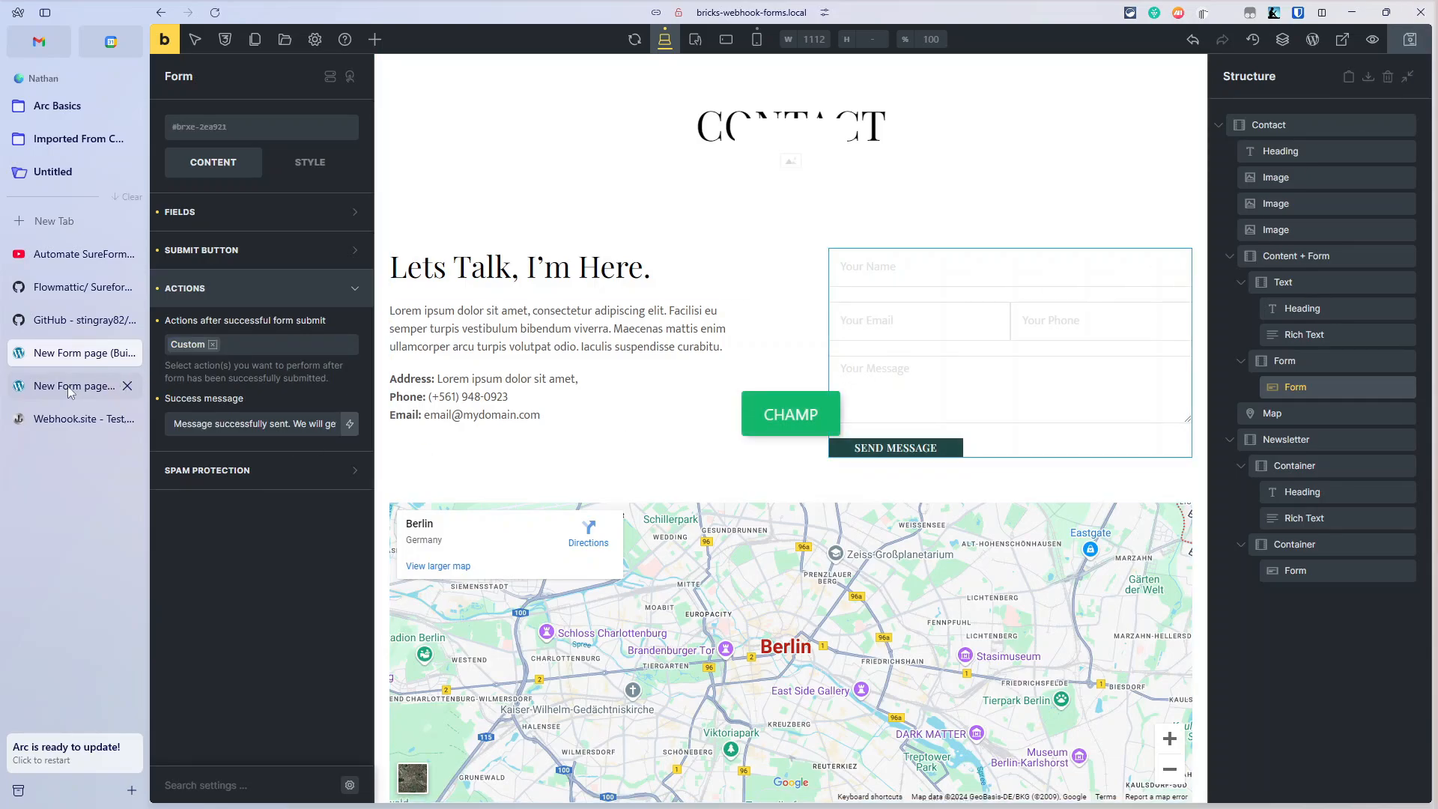
left_click(69, 386)
Submit the form with saved suggestions and message 'number 2', then view the new POST on Webhook.site.
left_click(884, 258)
left_click(952, 298)
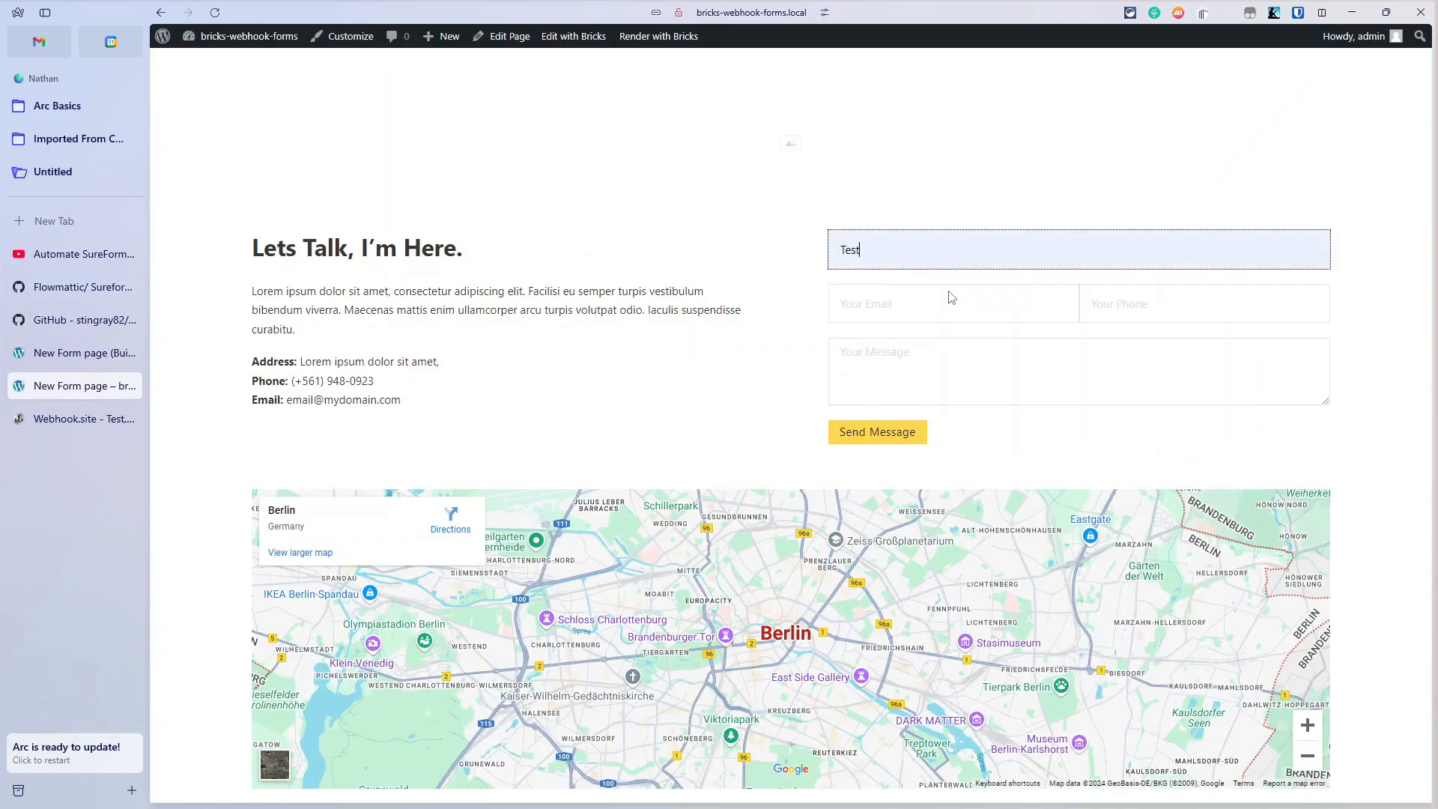
left_click(951, 298)
left_click(946, 346)
left_click(1162, 299)
left_click(1184, 345)
left_click(968, 377)
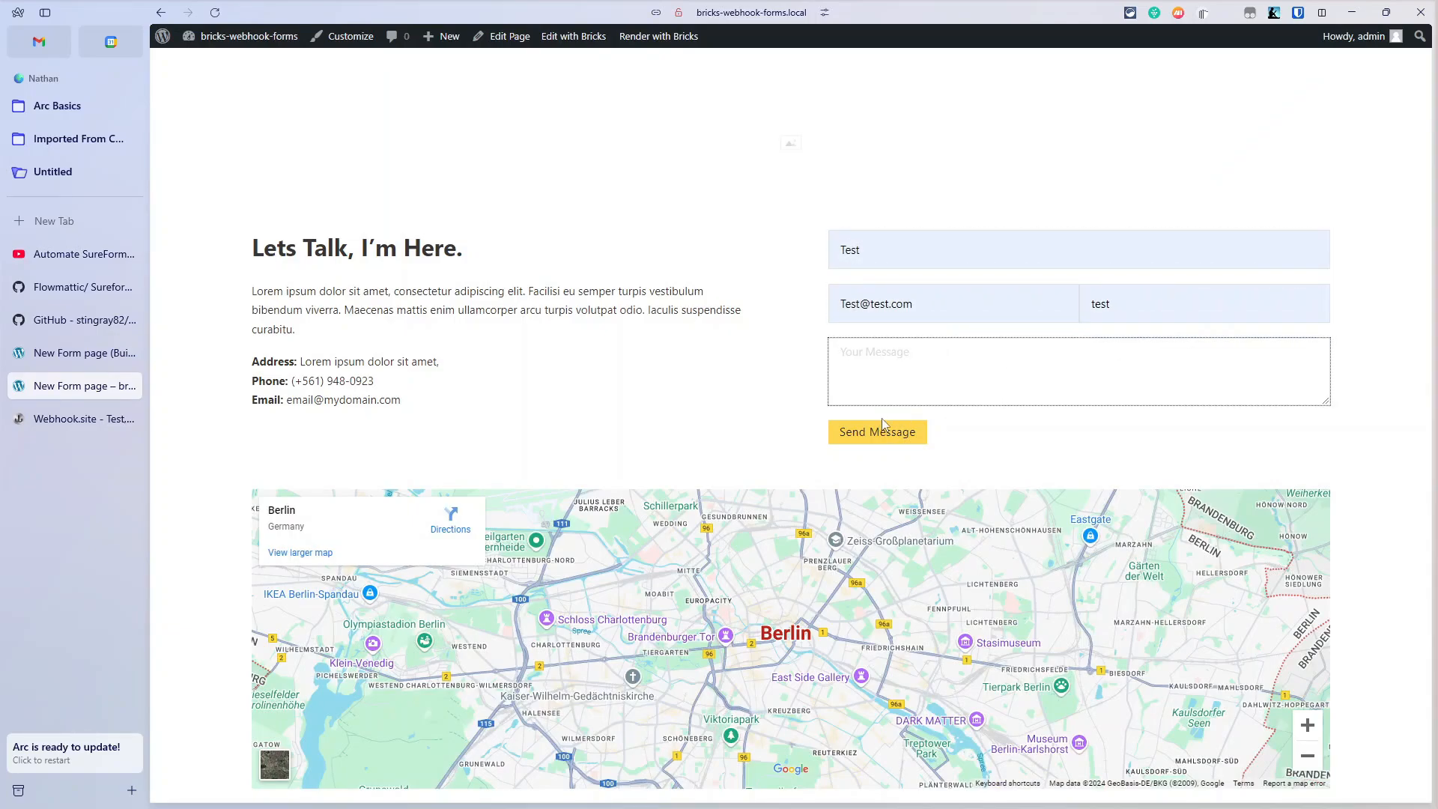
type("number 2")
left_click(843, 425)
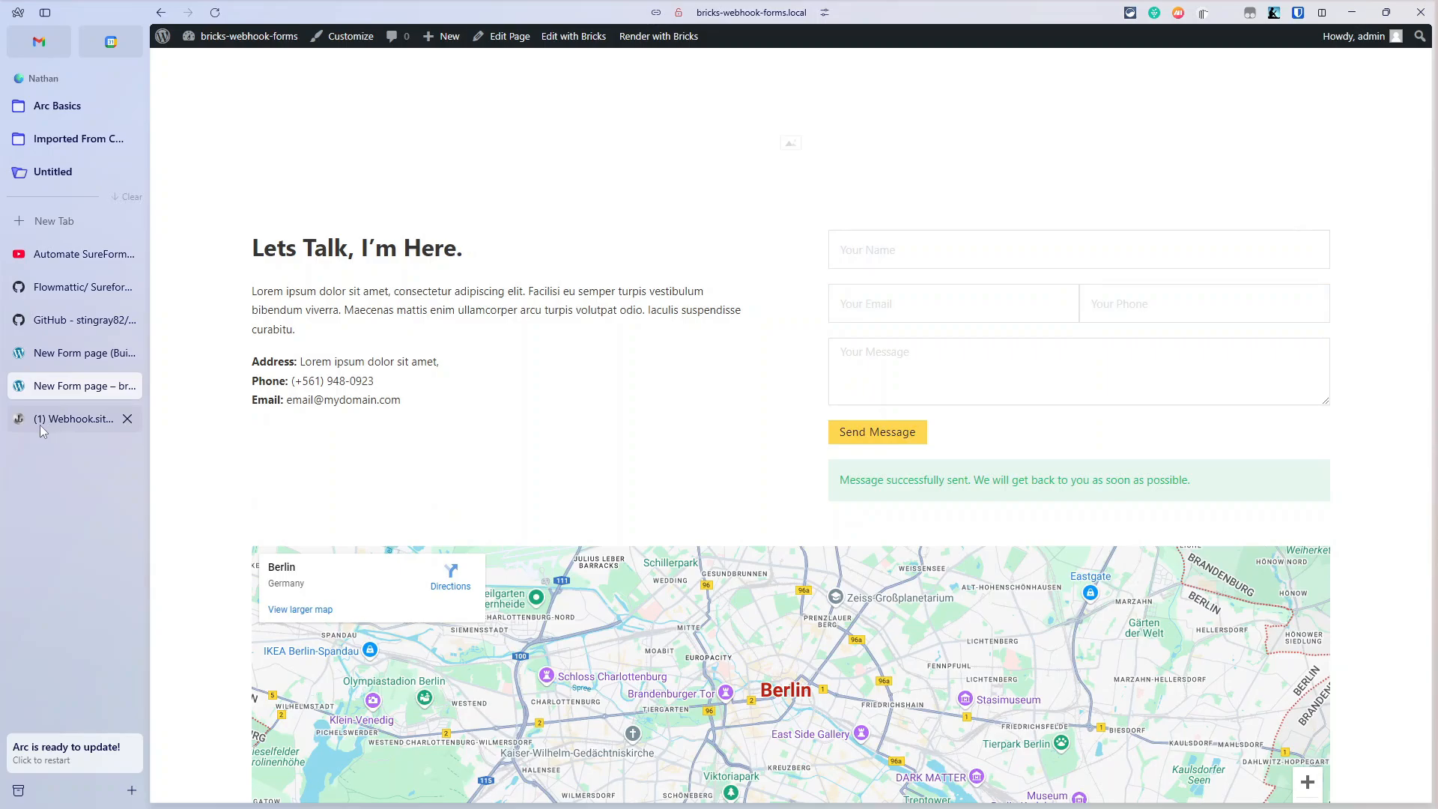
left_click(88, 420)
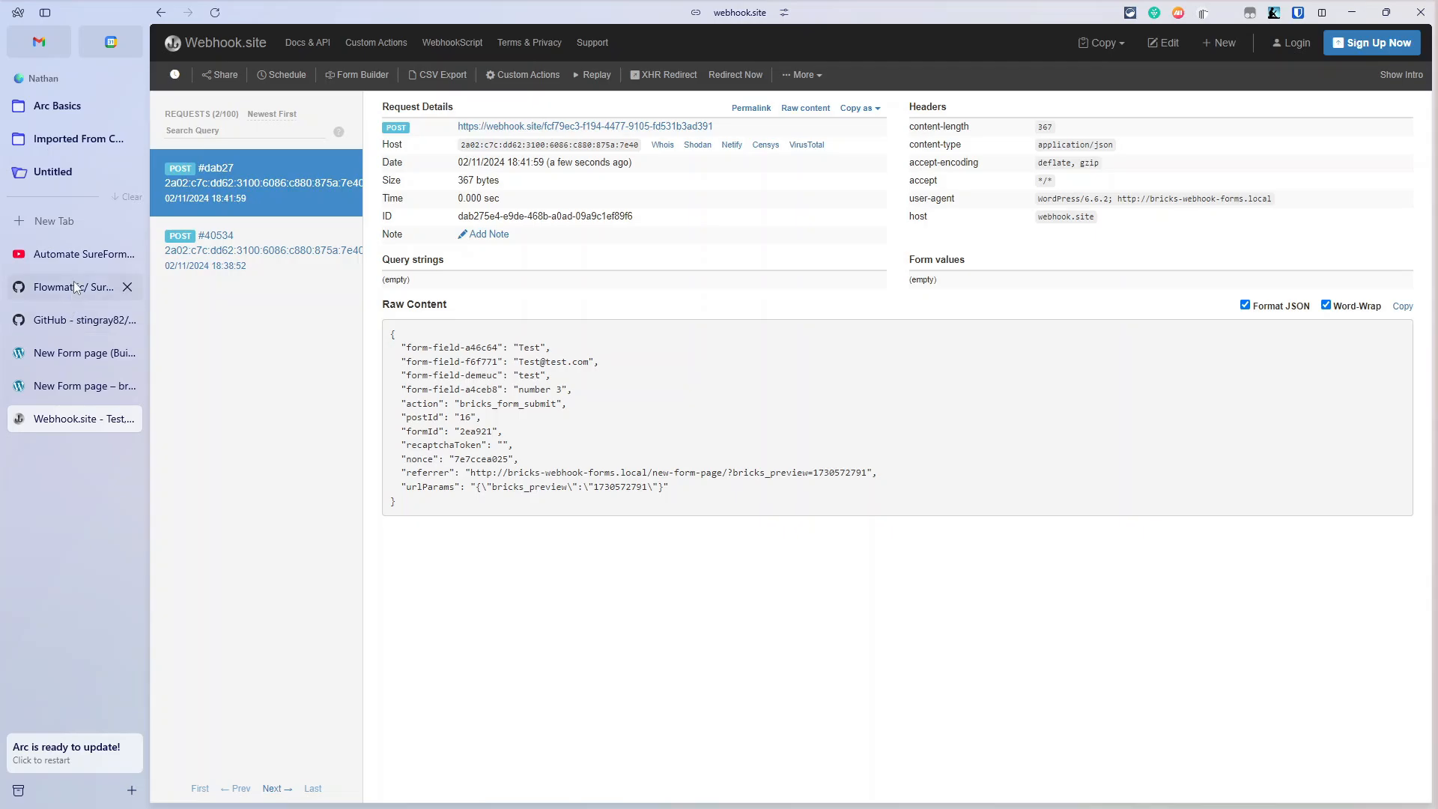
Look over the webhooks-for-bricks-forms GitHub repo and the latest request, then return to New Form page.
left_click(60, 320)
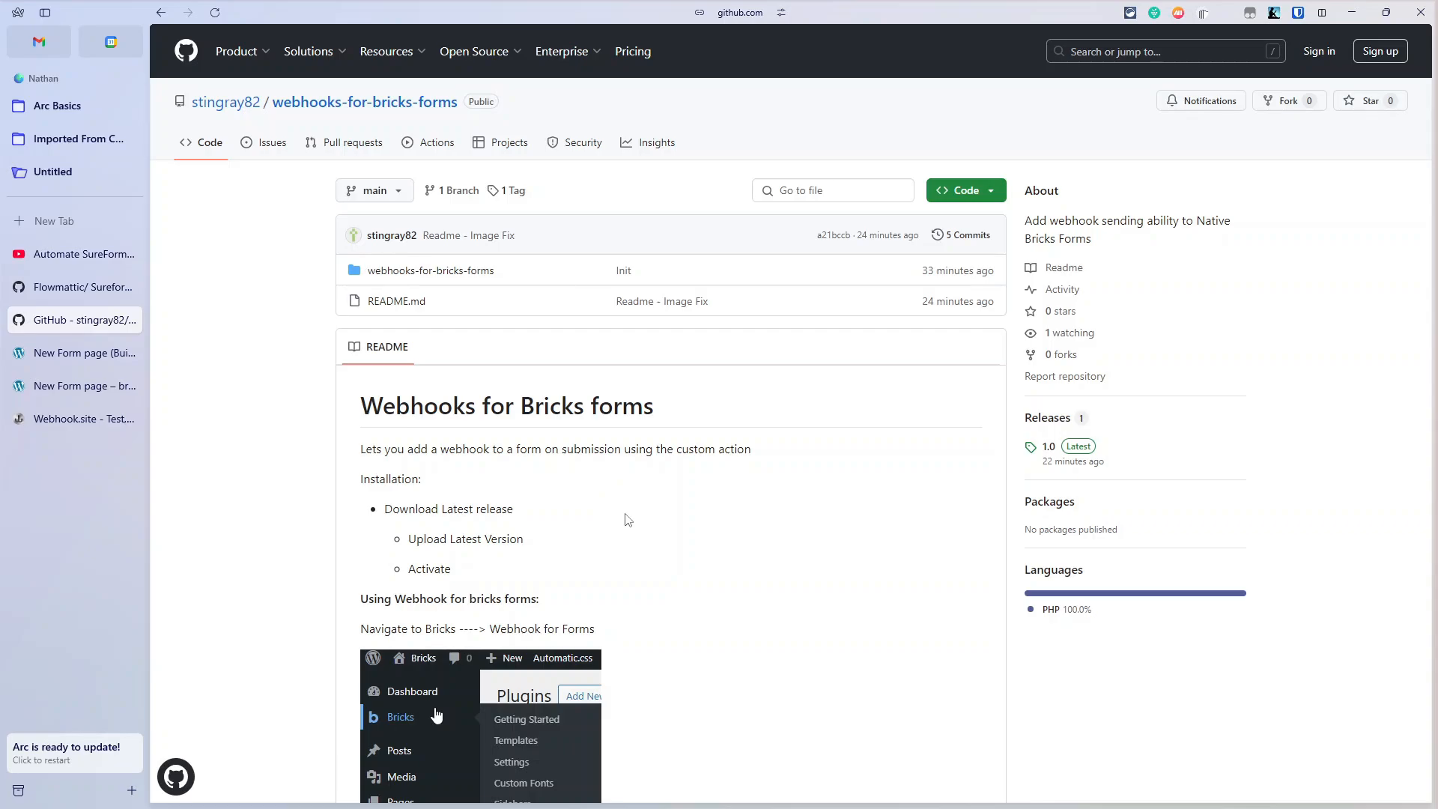
left_click(48, 385)
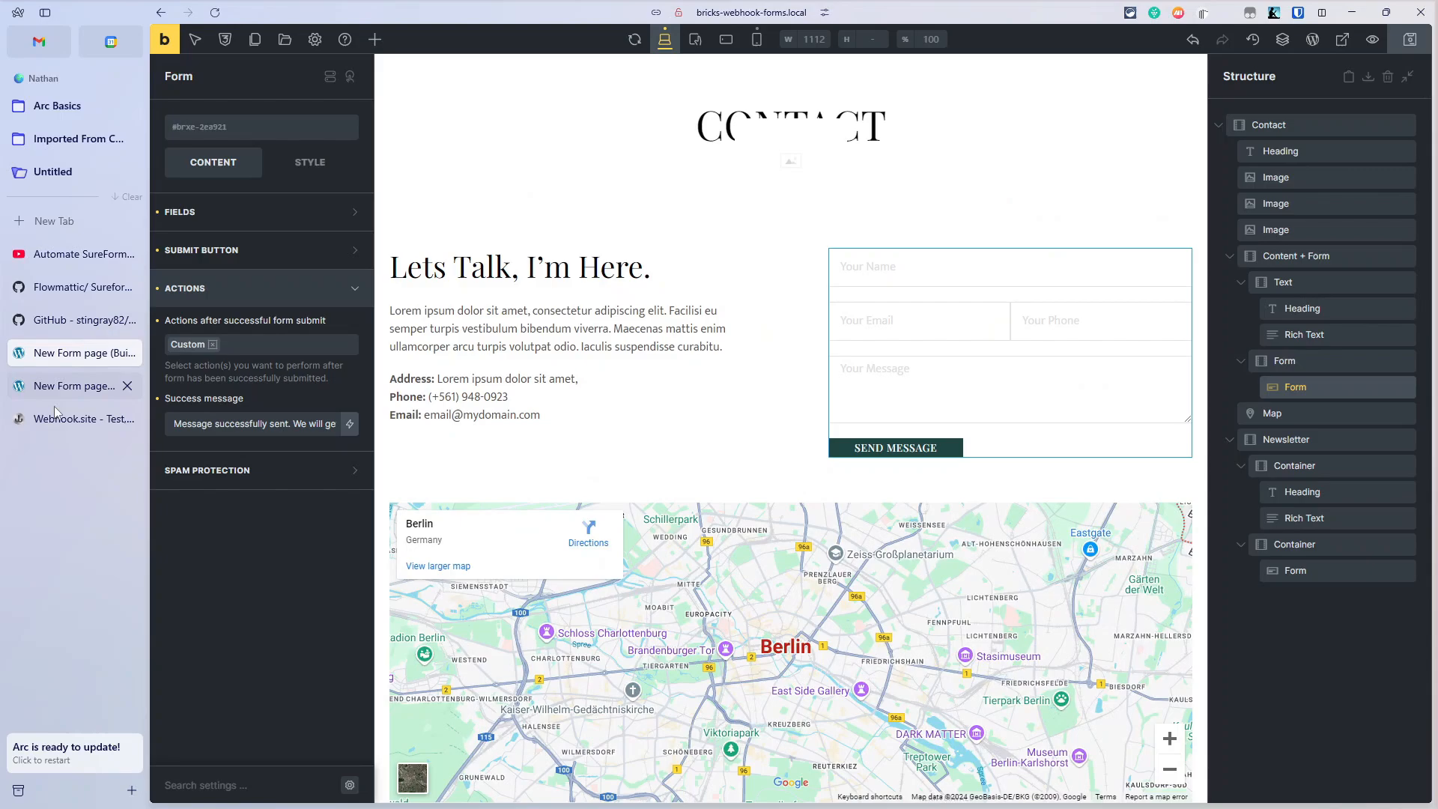
left_click(53, 418)
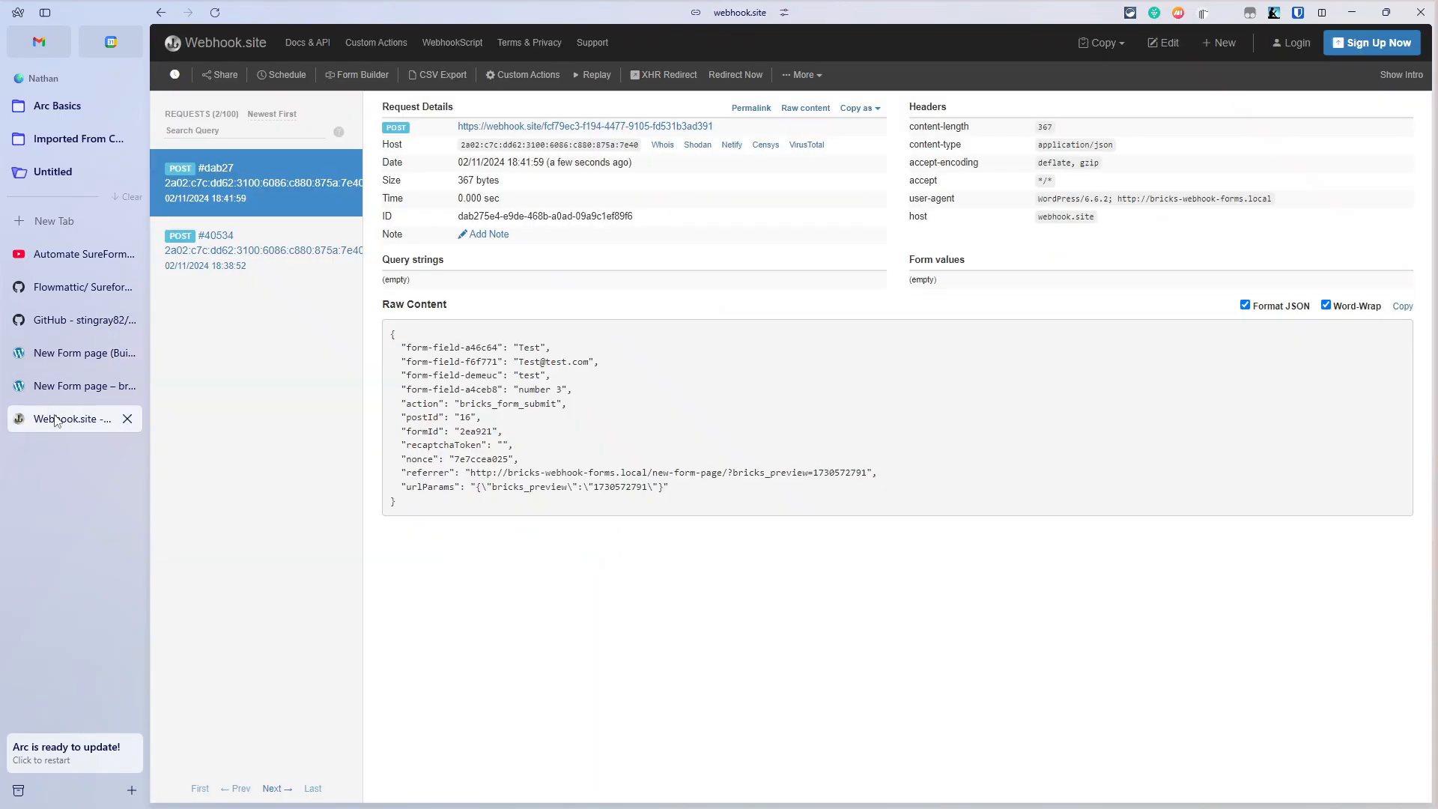
left_click(79, 354)
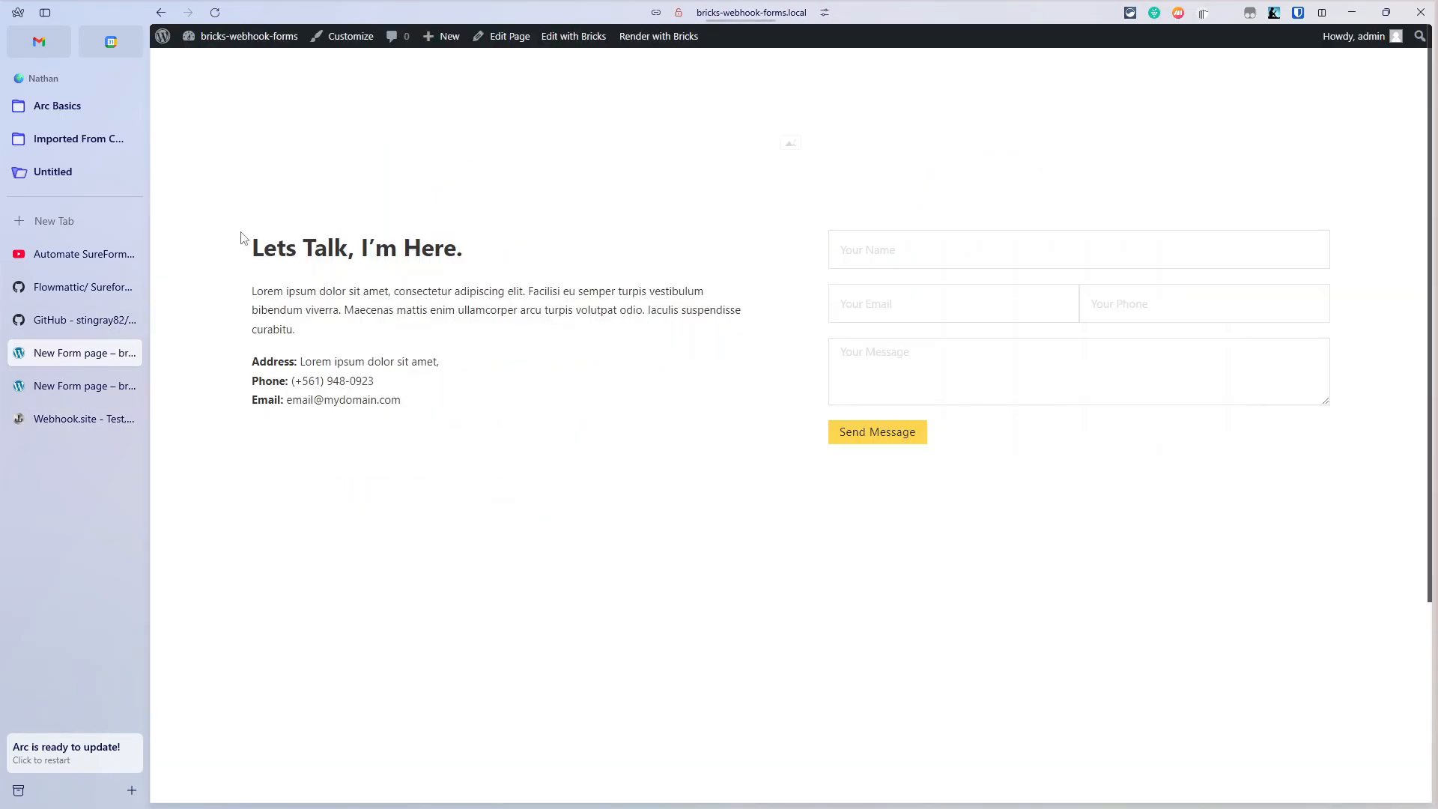
Delete the 76f5e7 row in Webhook for Forms, leaving only form 2ea921 linked.
left_click(217, 63)
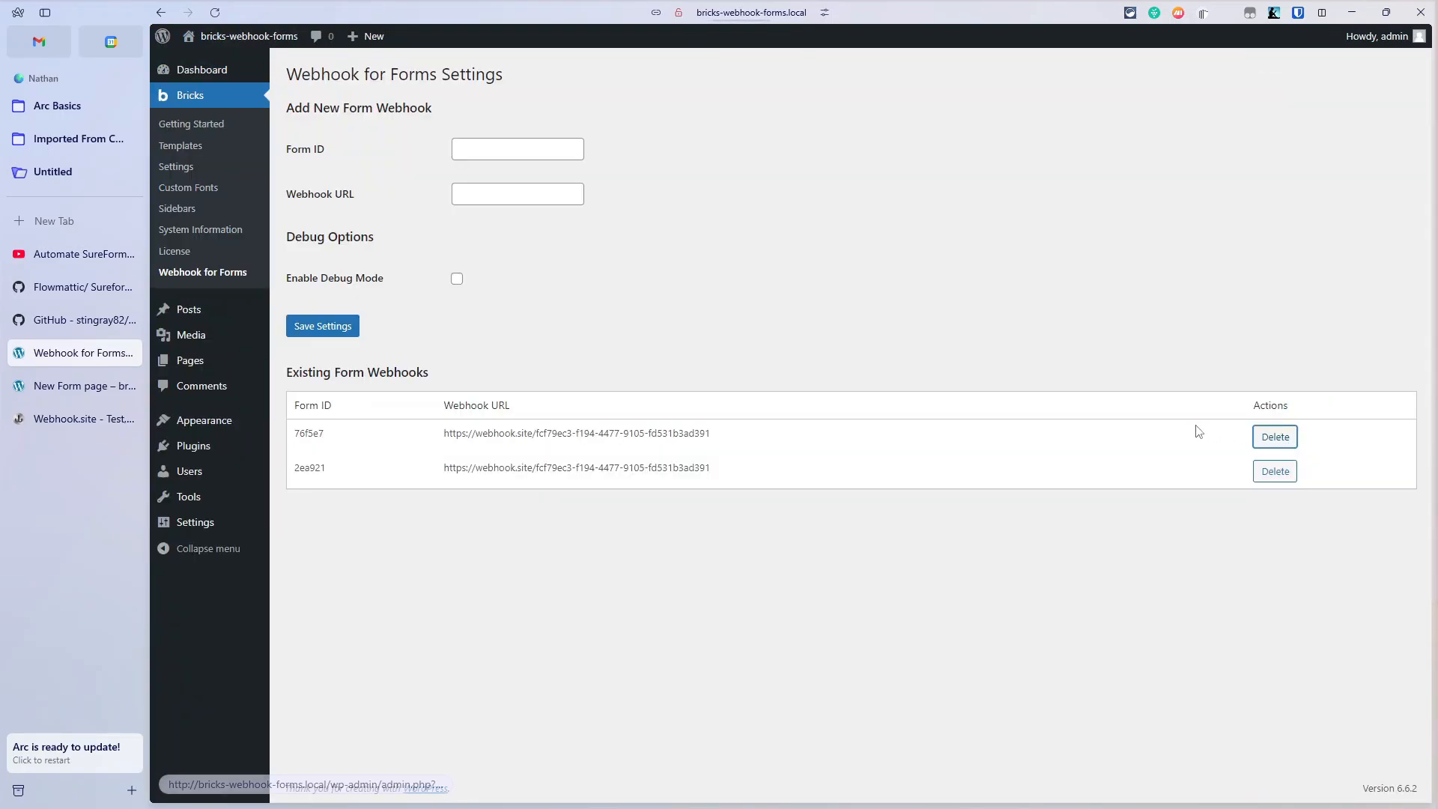
left_click(1274, 434)
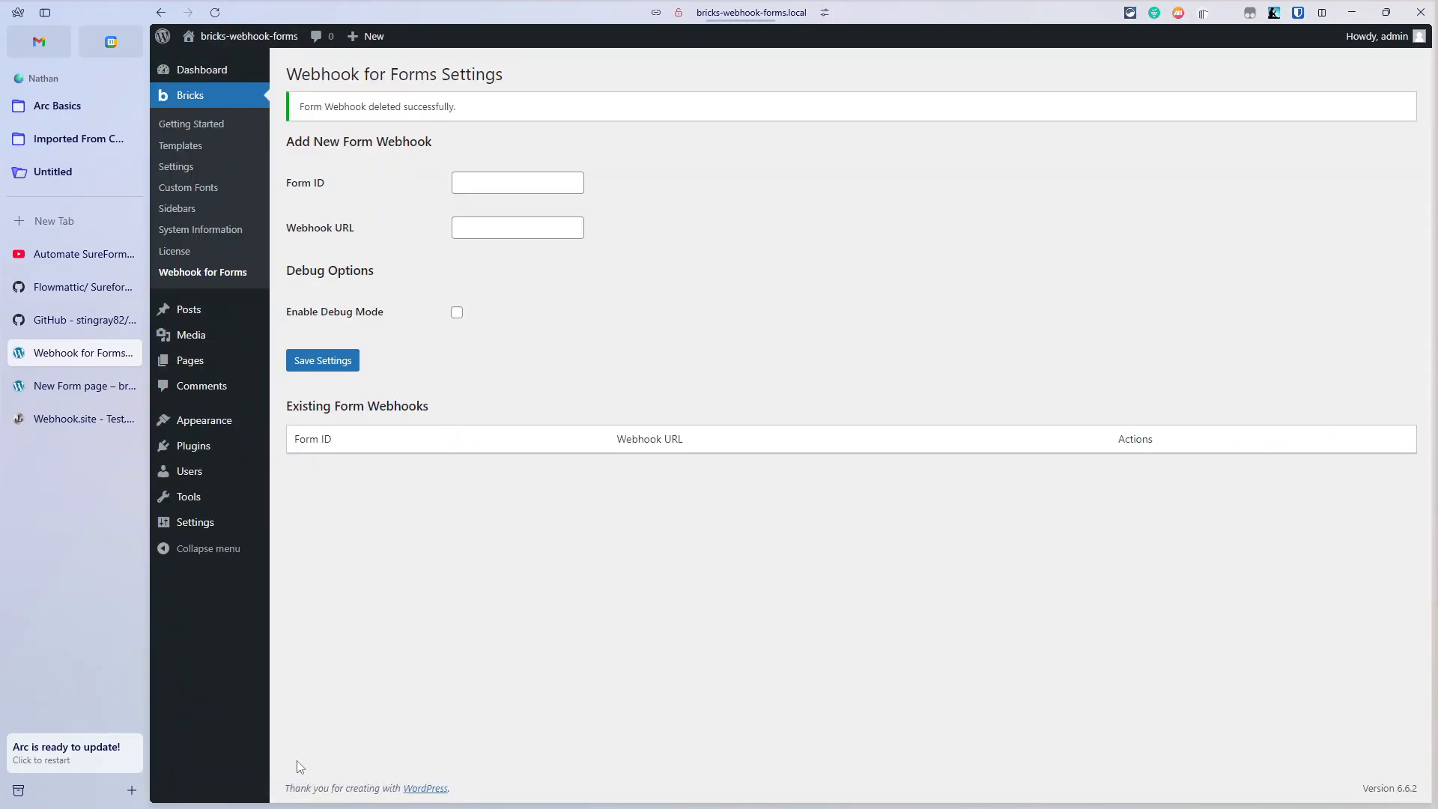
left_click(26, 393)
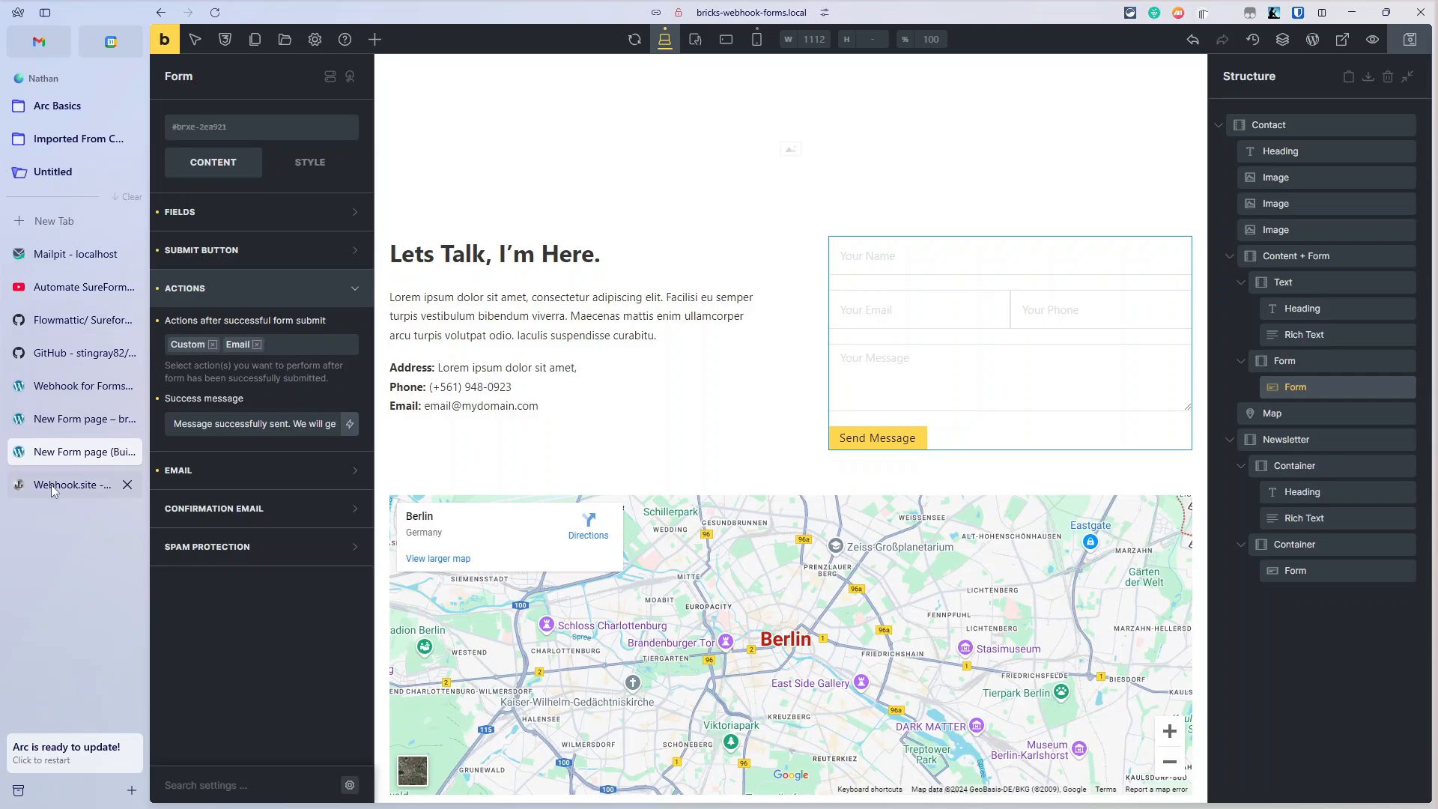
left_click(76, 390)
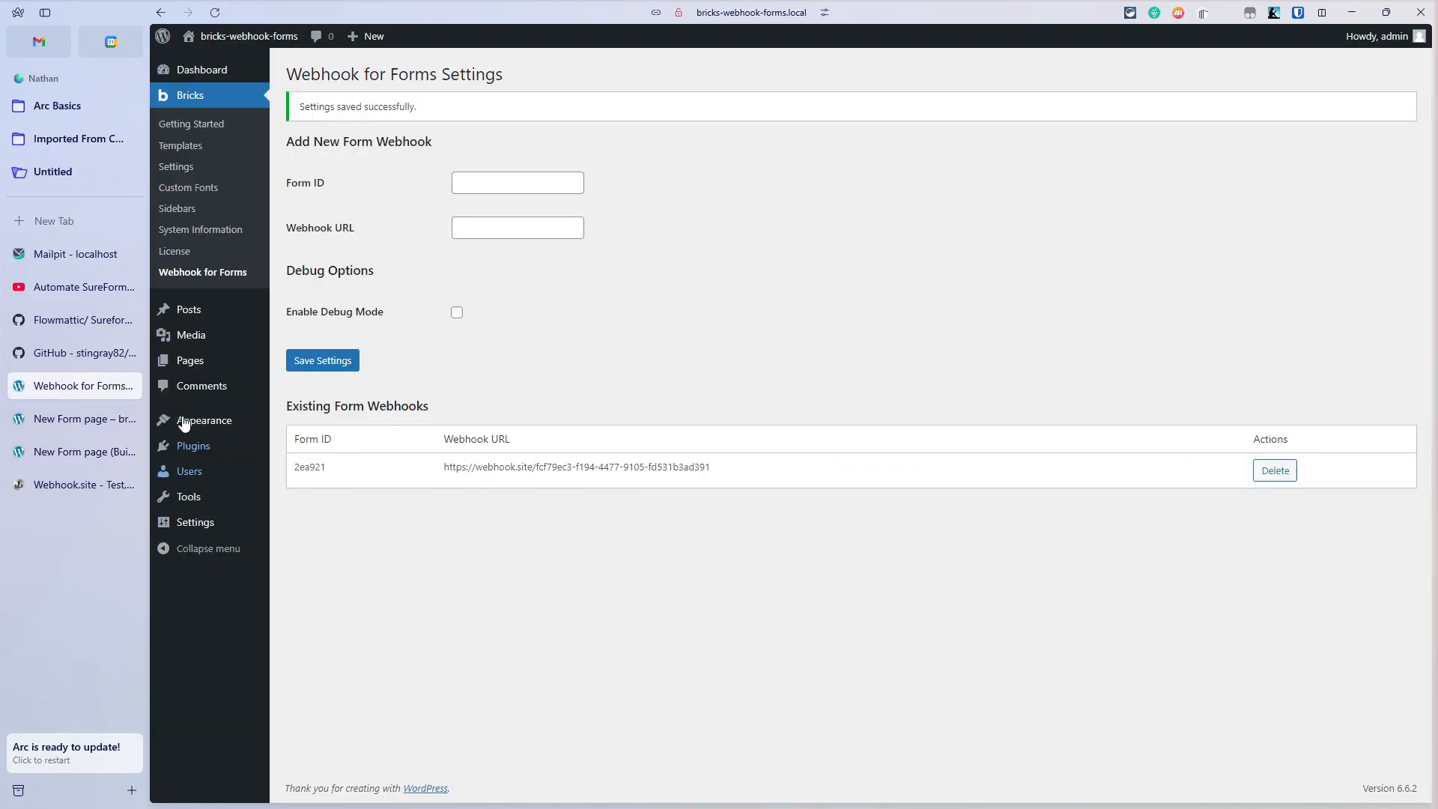
left_click(56, 416)
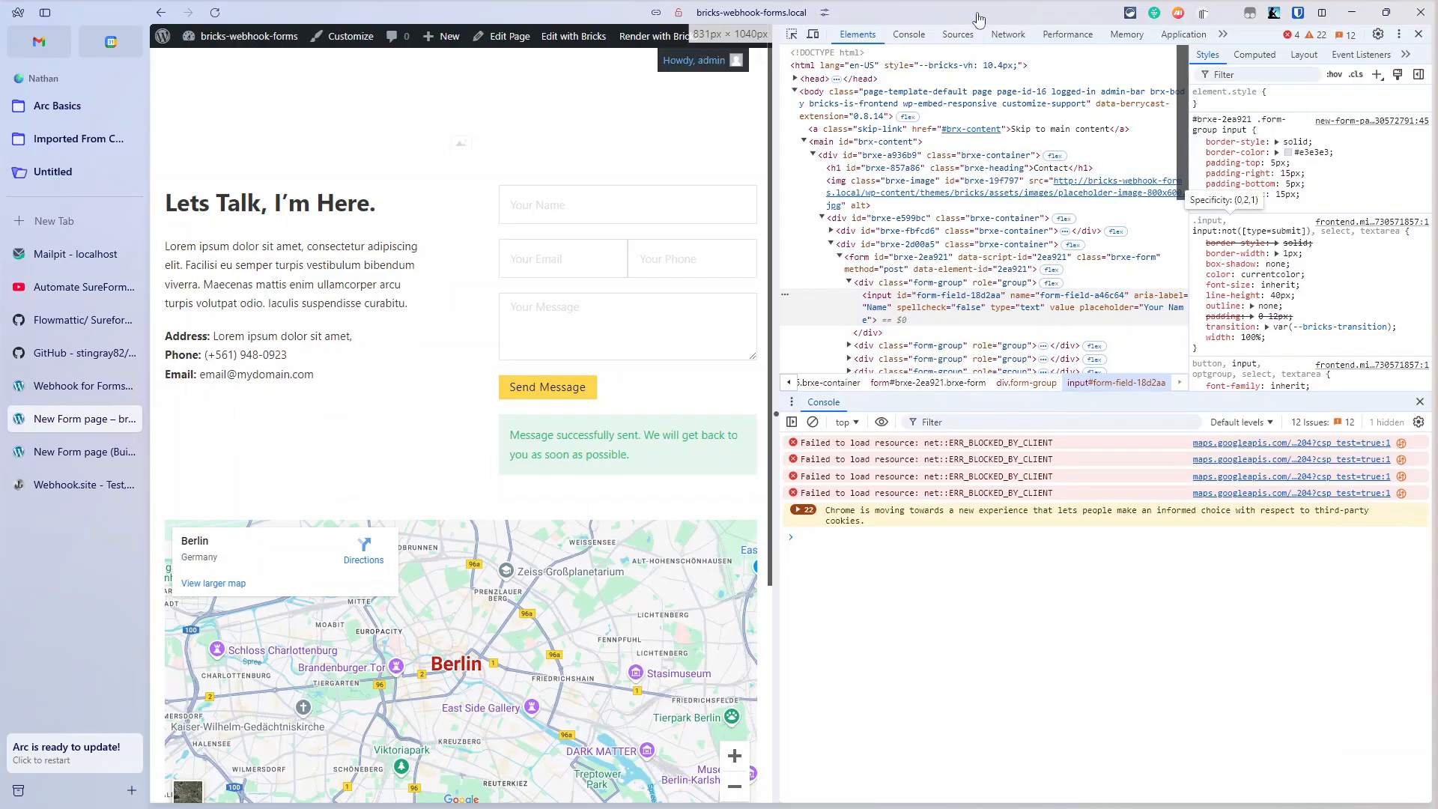
Reload the contact form page and fill it with name Test4, a test e-mail, Phone and Me.
key("F12")
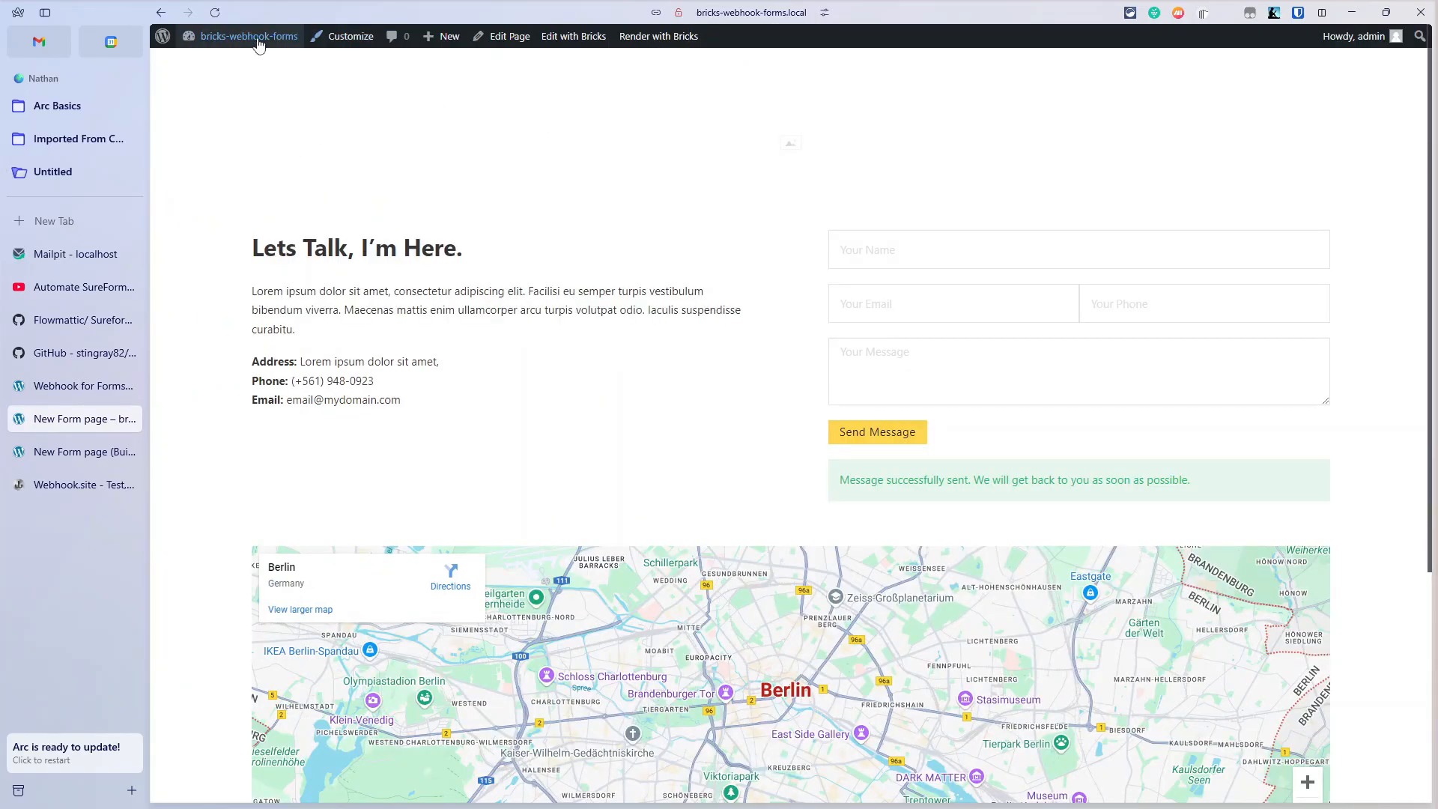
left_click(215, 14)
left_click(901, 254)
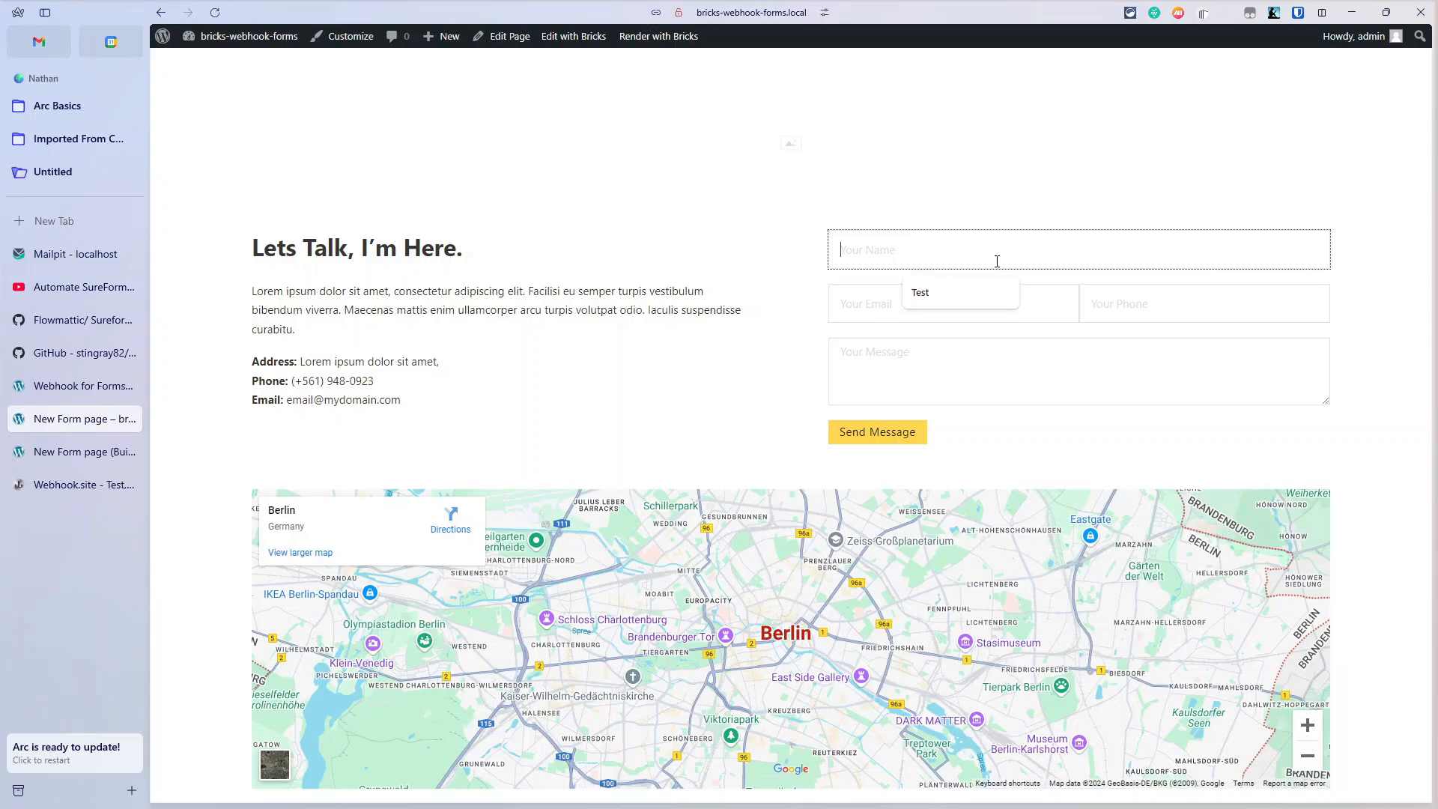
type("Test4")
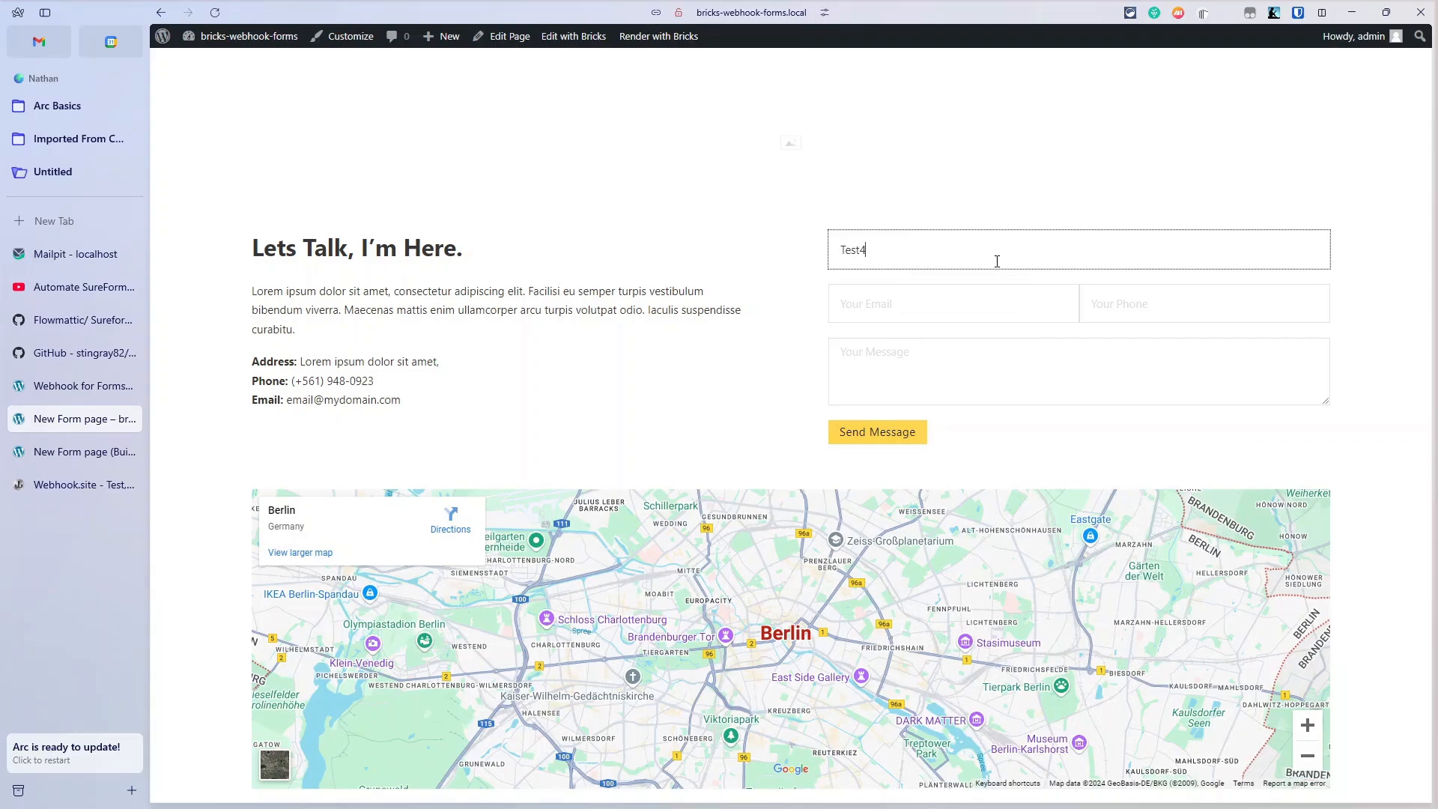
key("Tab")
type("Test4")
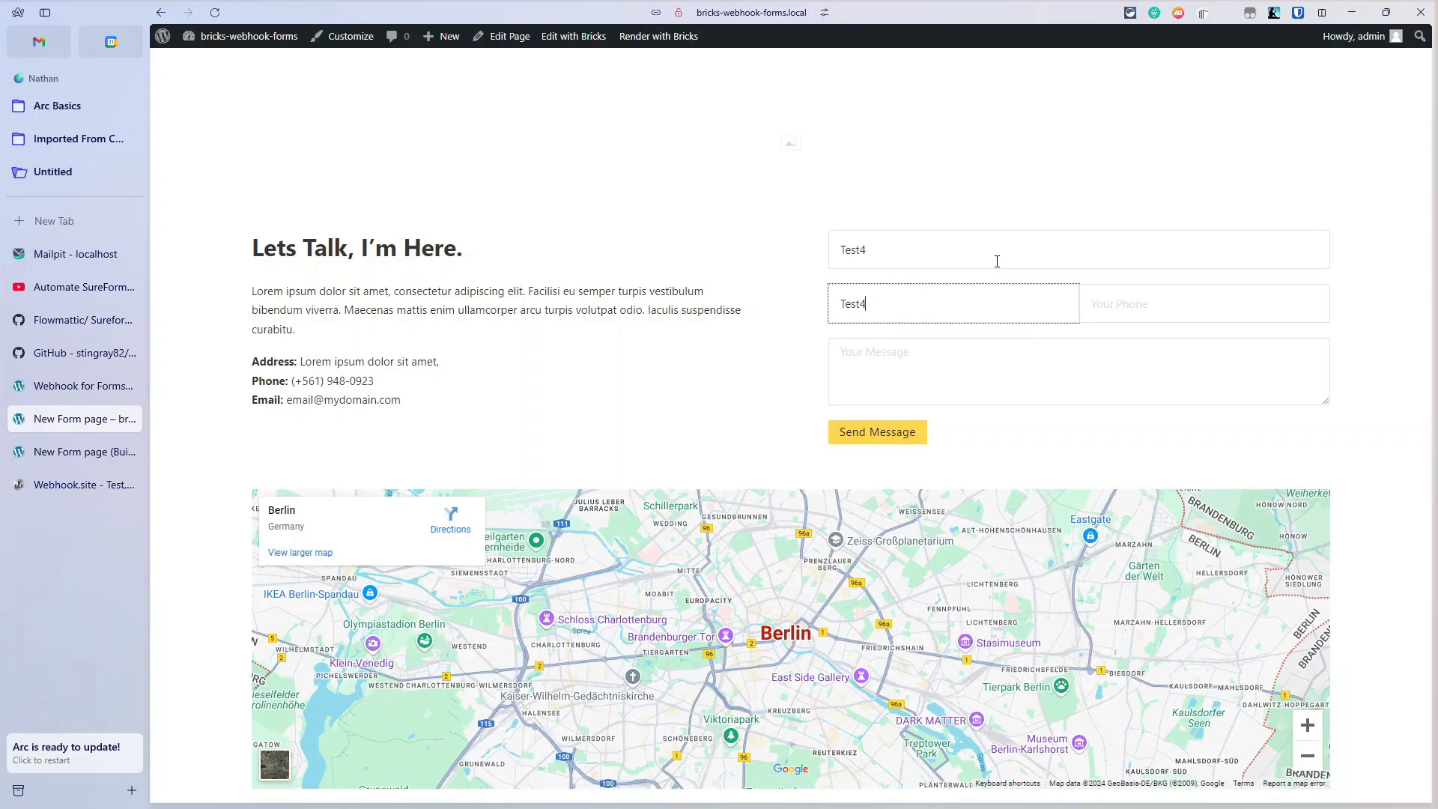
type("@c.com")
key("Tab")
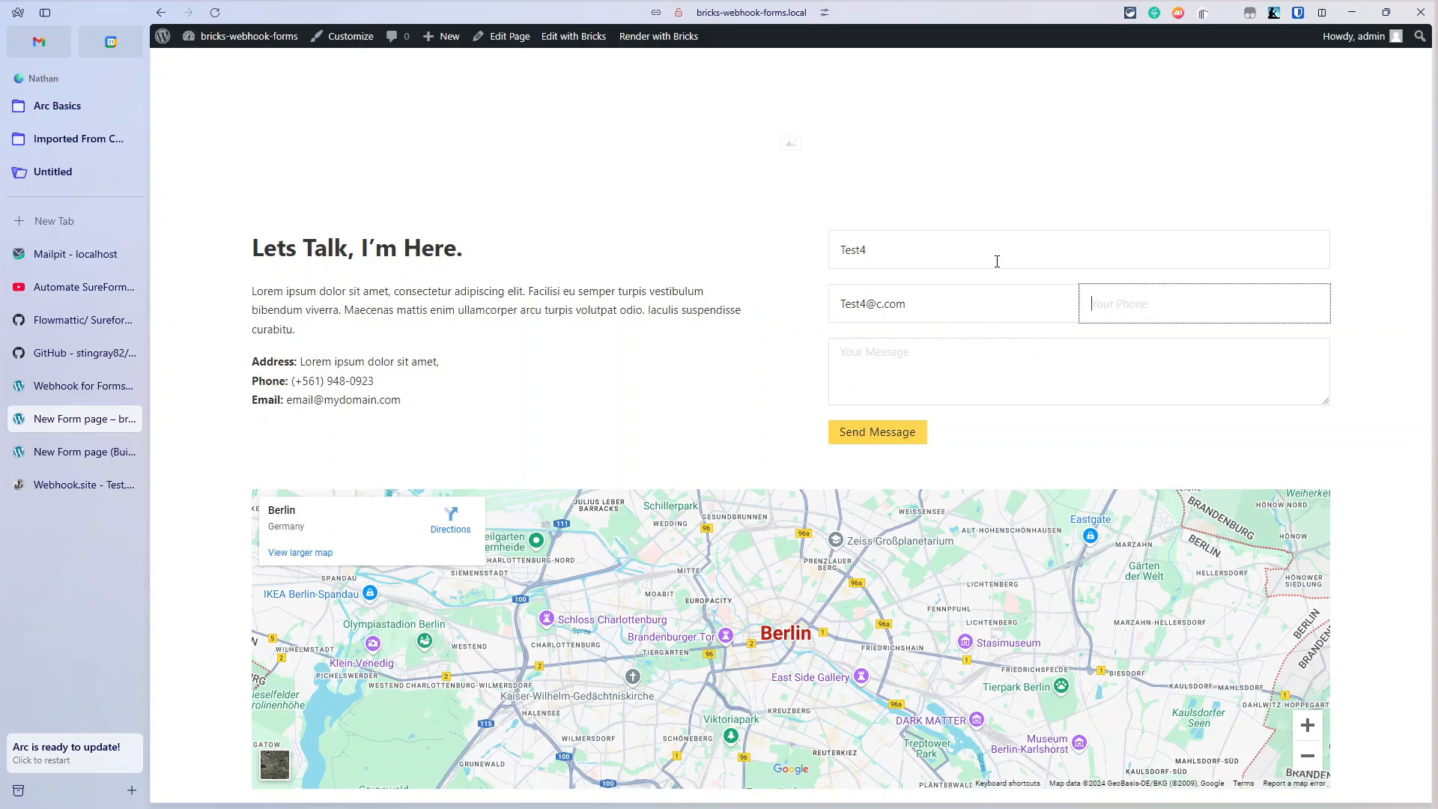
type("Test4")
key("ctrl+a")
type("Phone")
key("Tab")
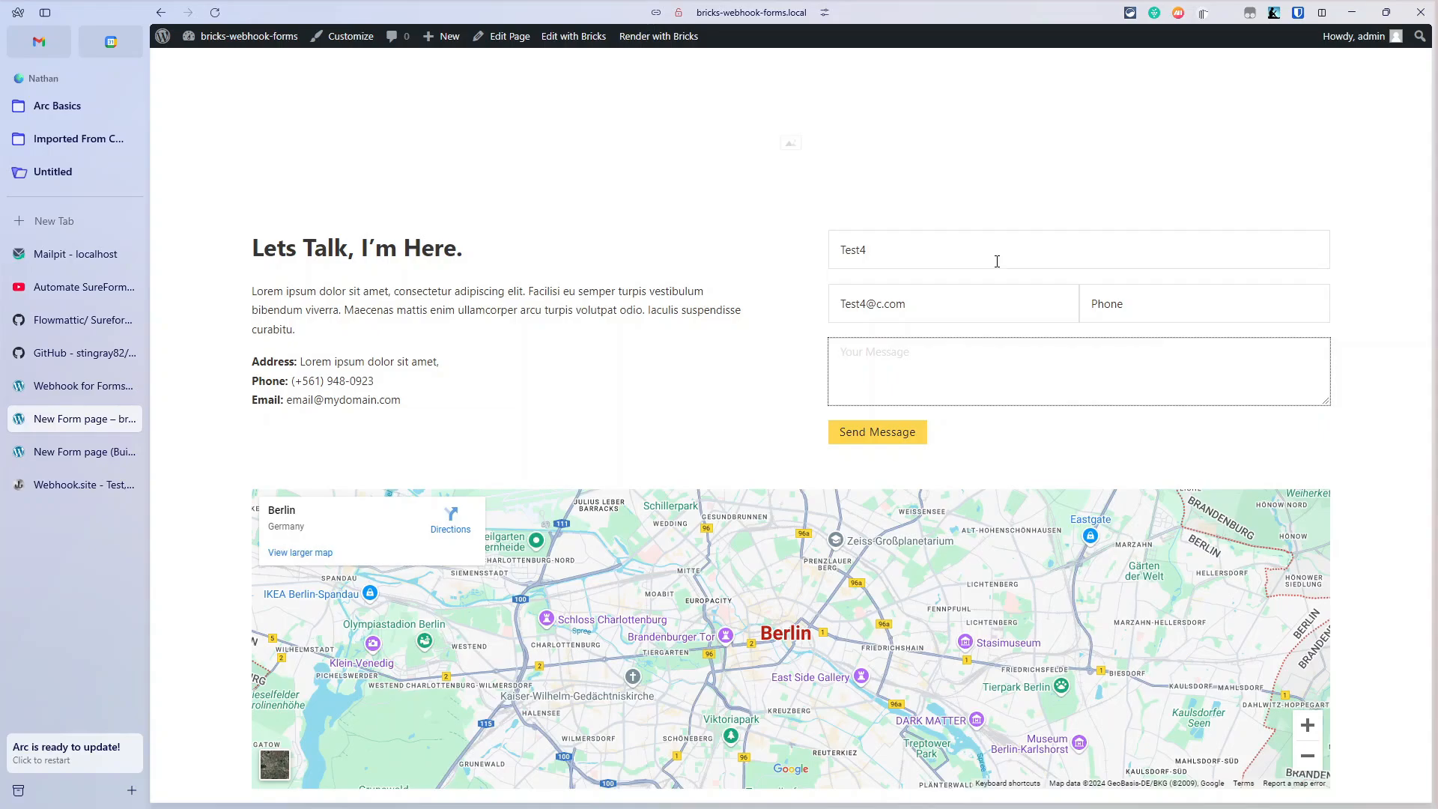
type("Message")
Delete both old requests from the Webhook.site log and return to the contact form.
left_click(63, 257)
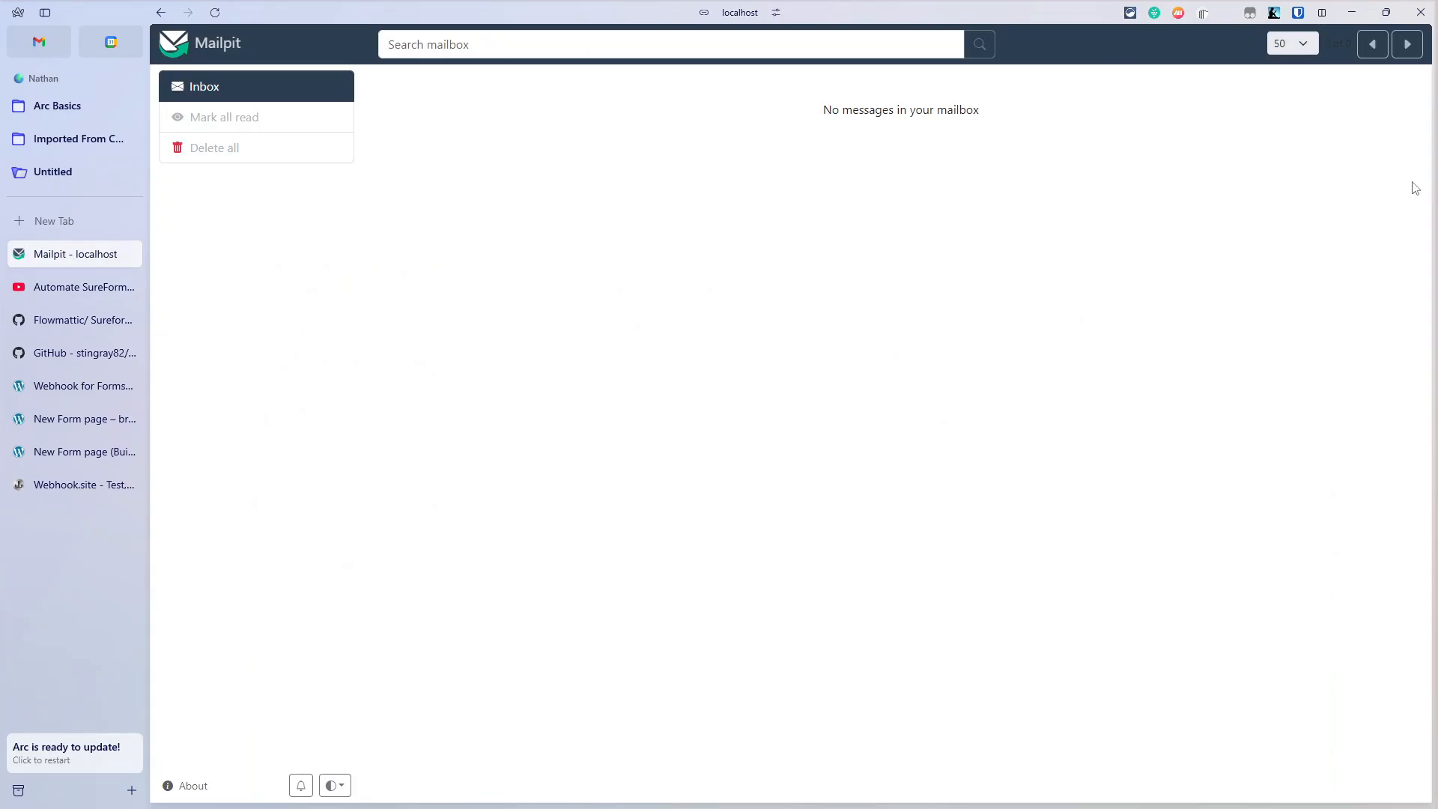
left_click(58, 487)
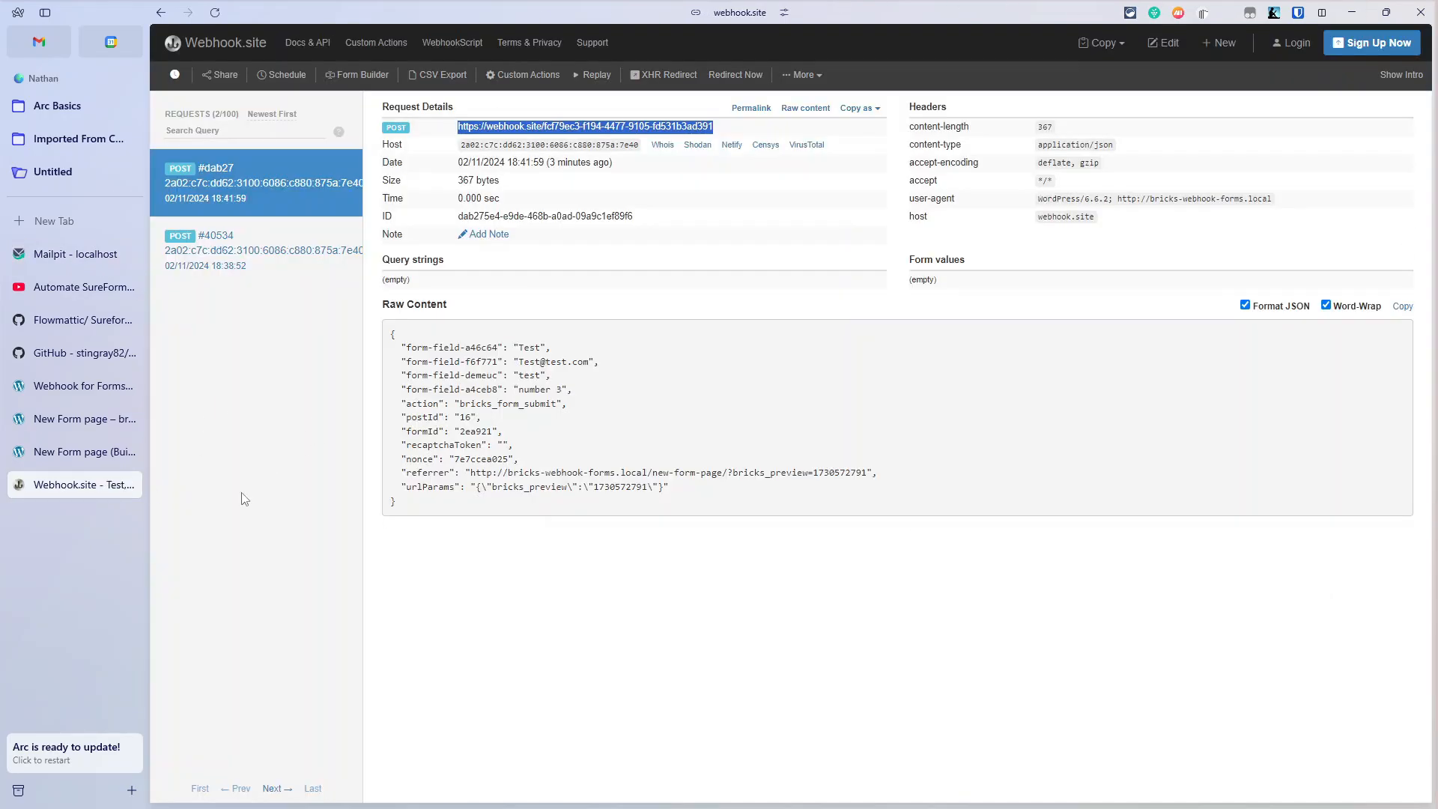
left_click(349, 183)
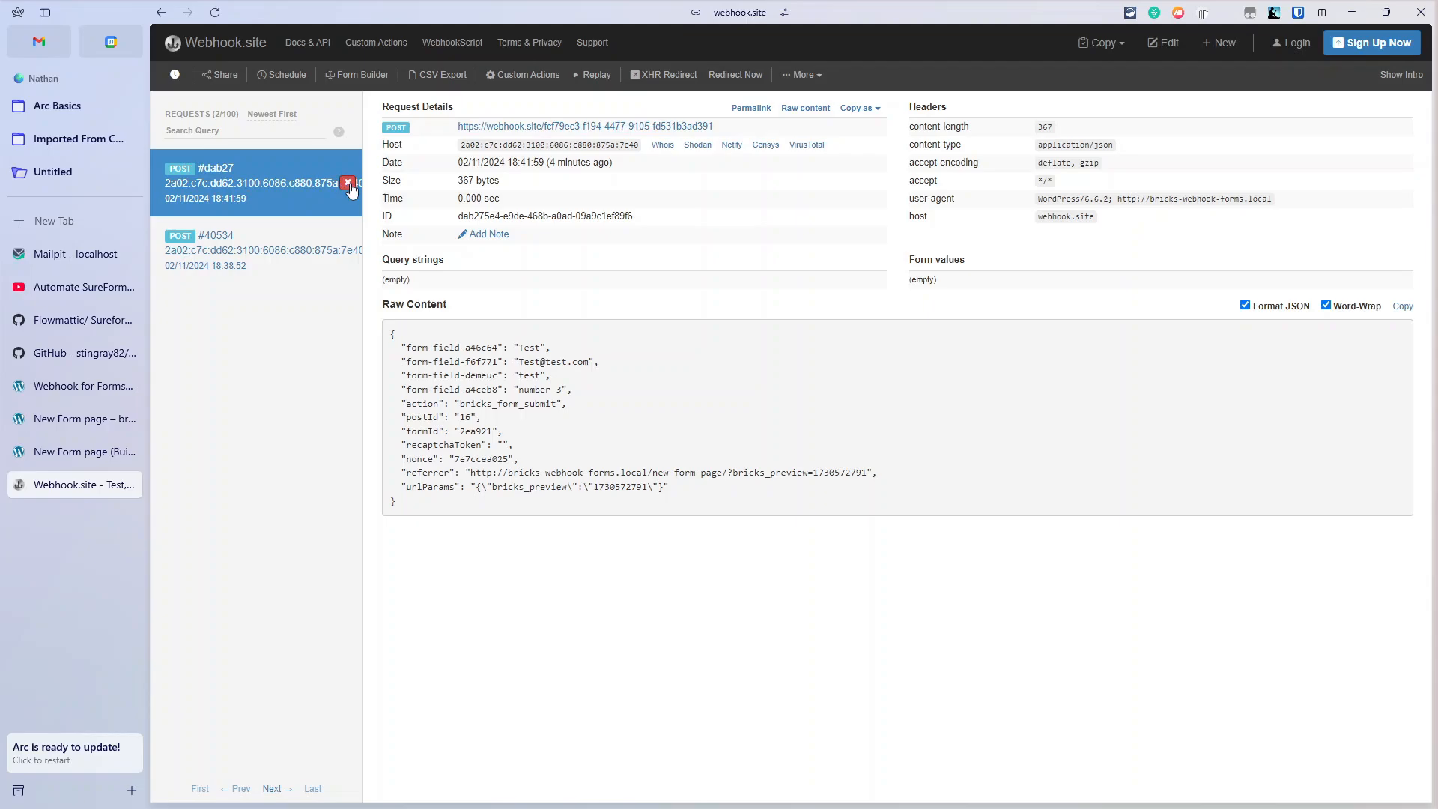
left_click(349, 183)
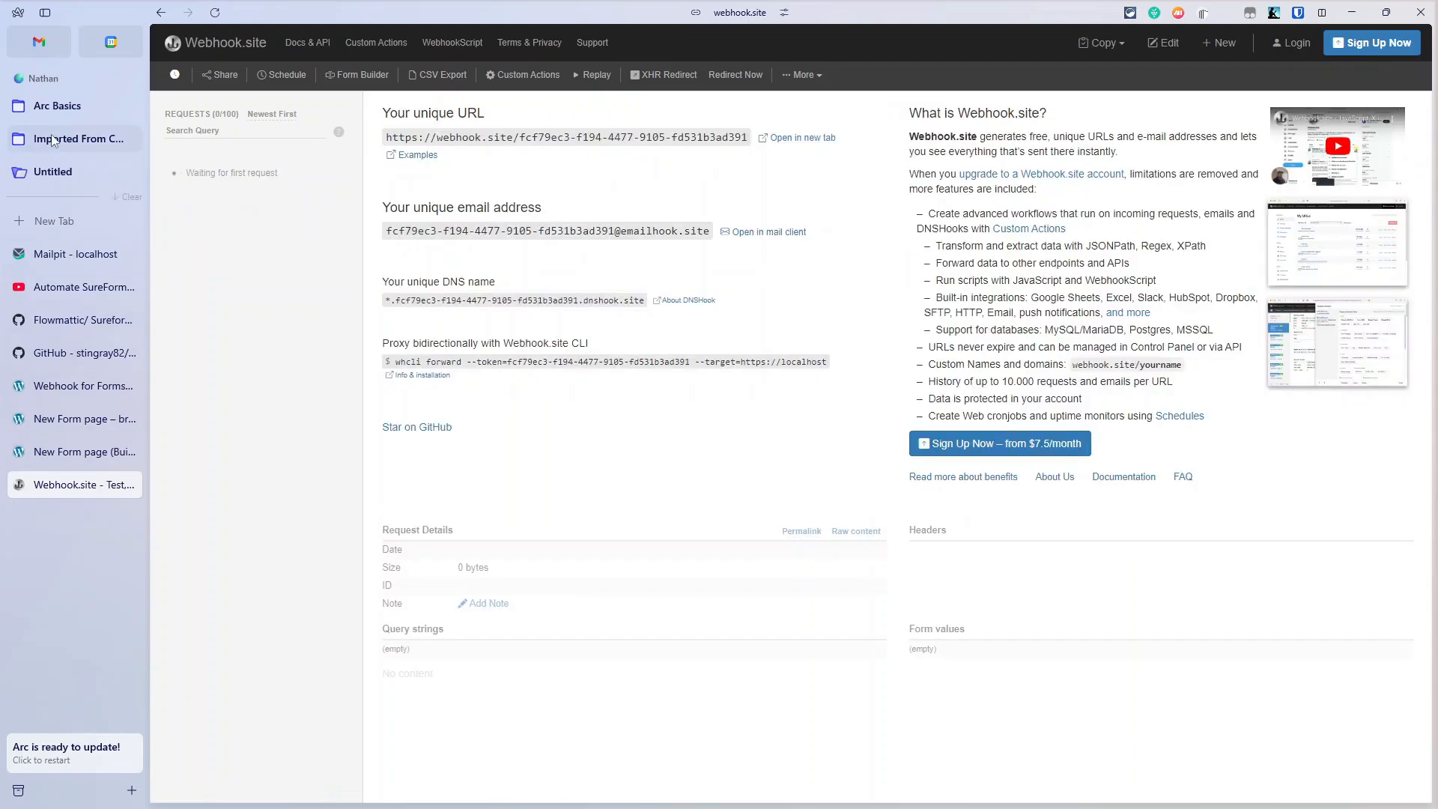
left_click(84, 422)
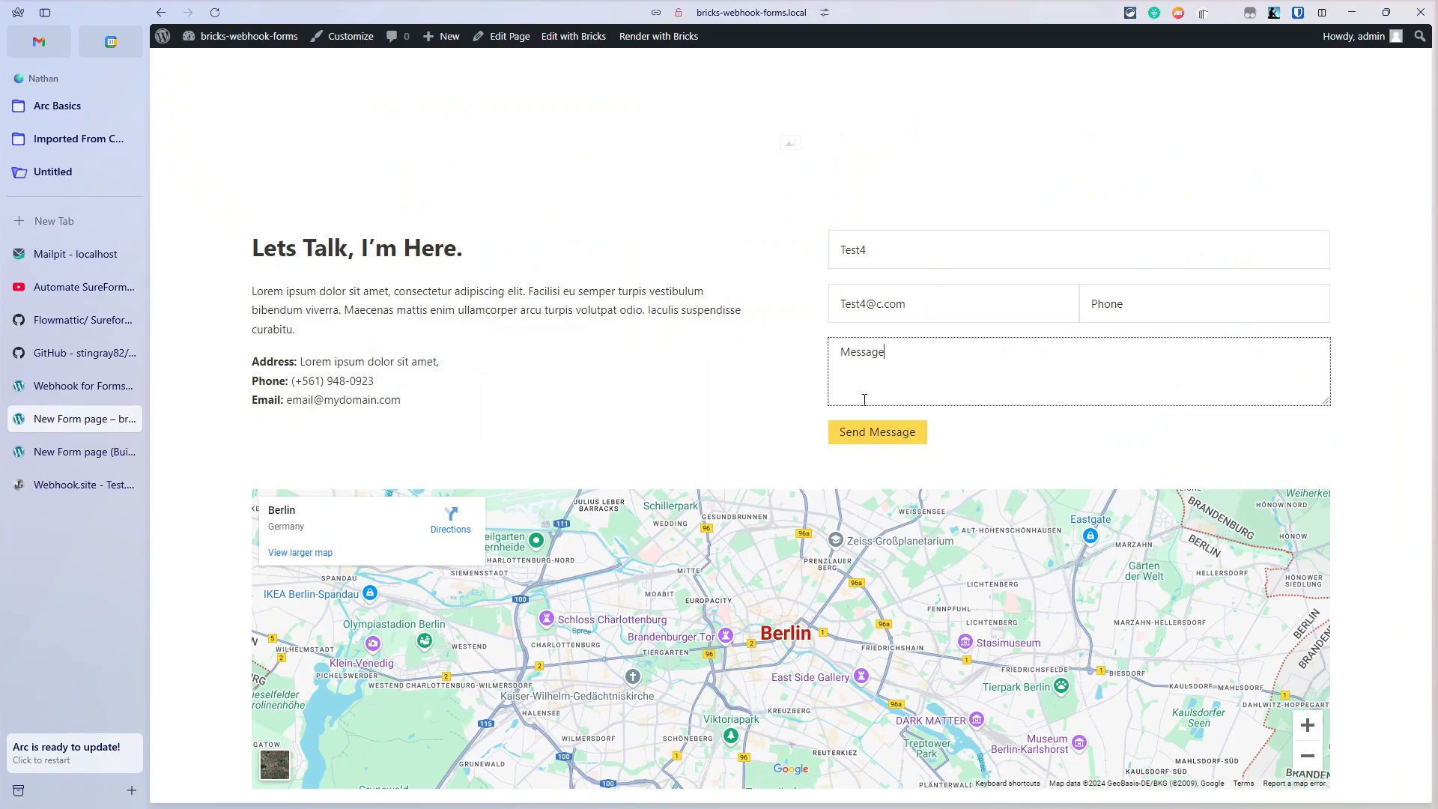
Submit the Test4 form and inspect its Webhook.site POST, highlighting formId 2ea921.
left_click(858, 434)
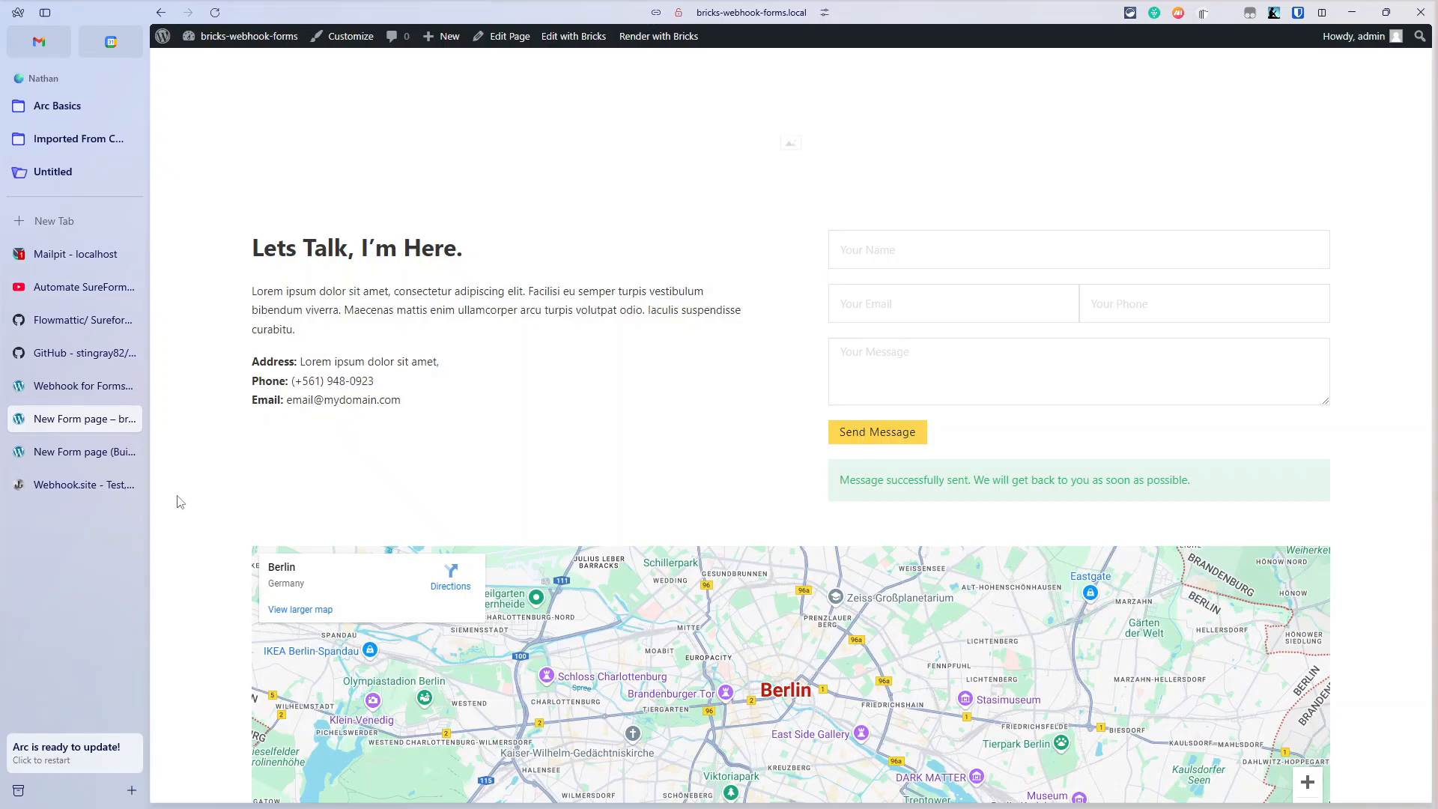
left_click(83, 487)
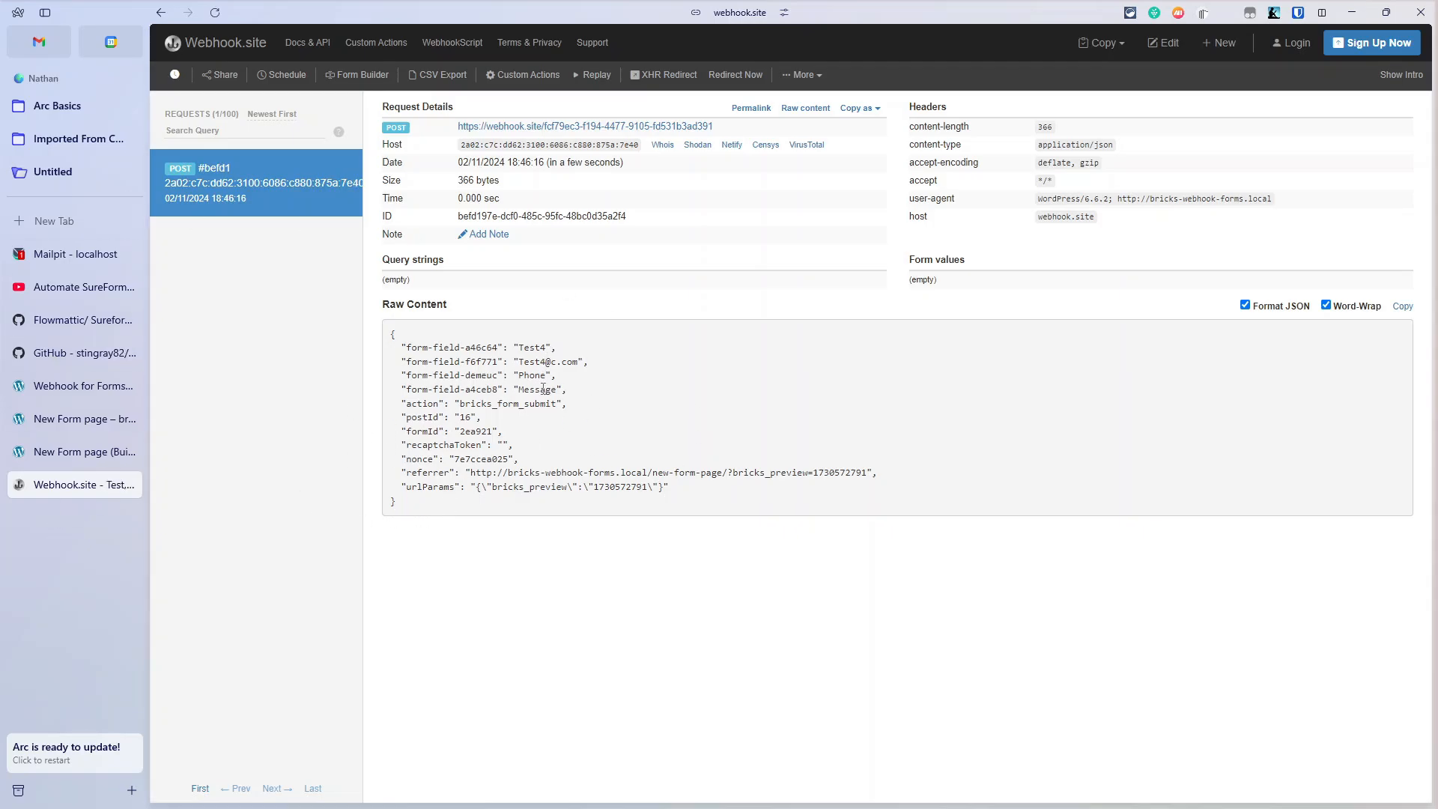
left_click_drag(481, 417, 603, 438)
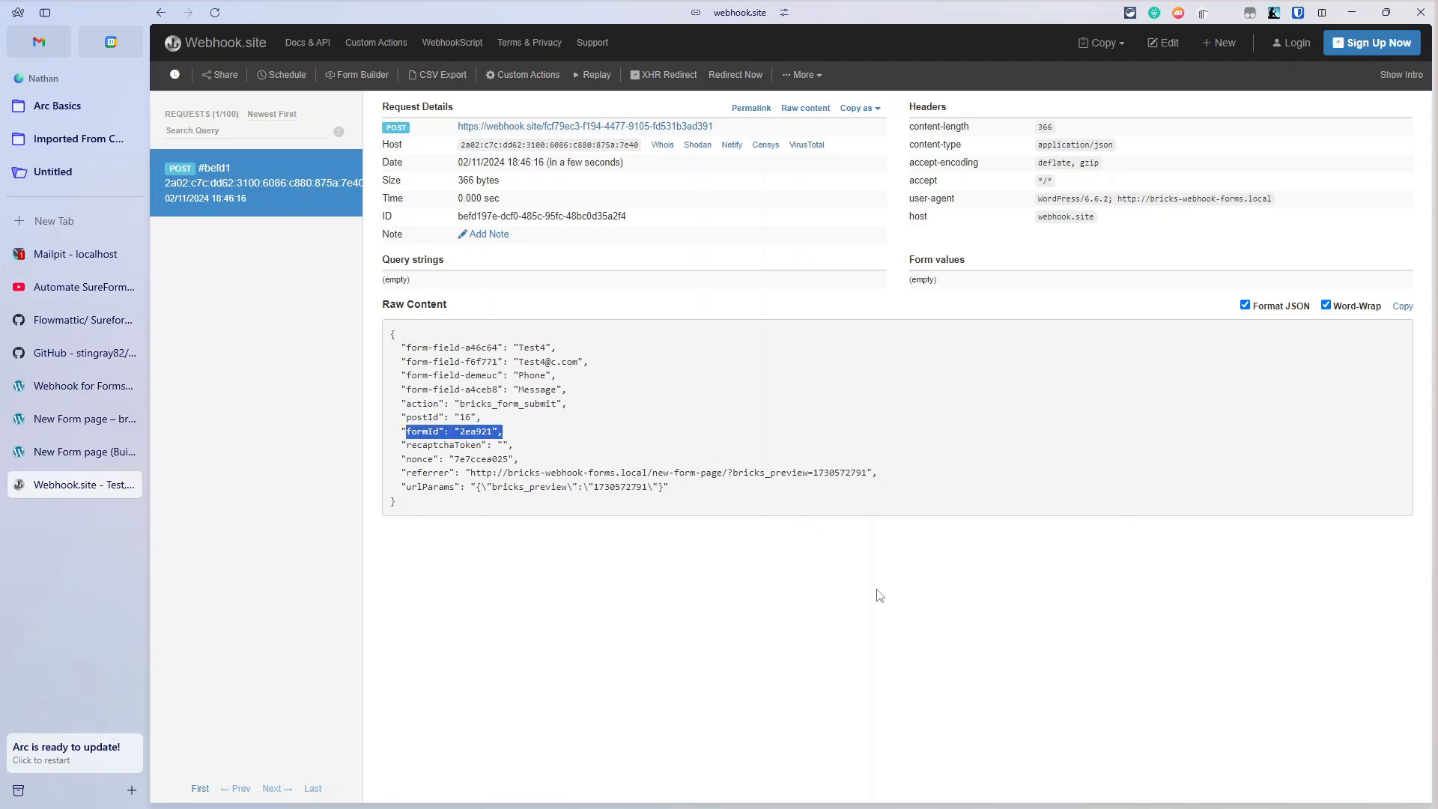
left_click(71, 258)
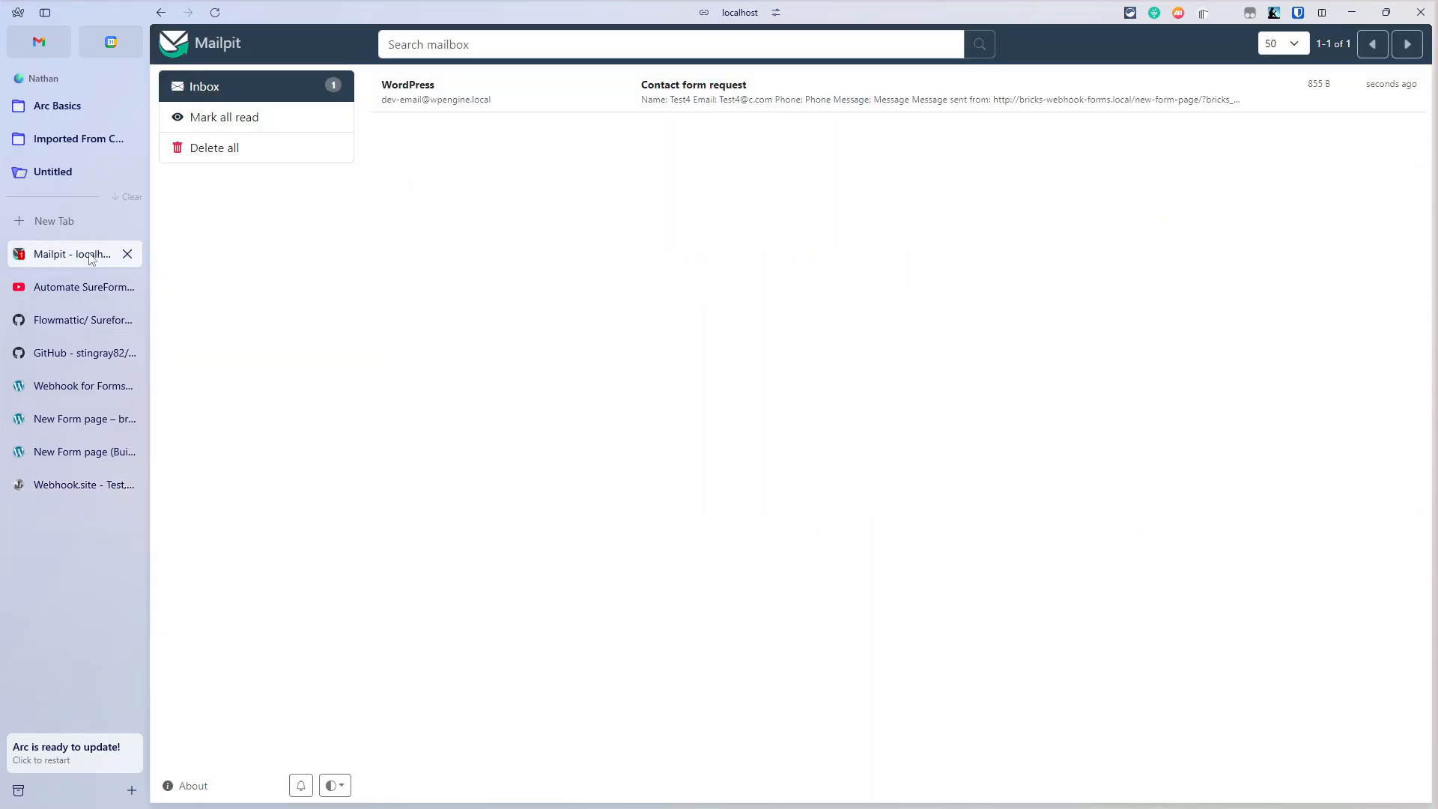
Open the 'Contact form request' email in Mailpit to view the submitted Test4 values.
left_click(604, 117)
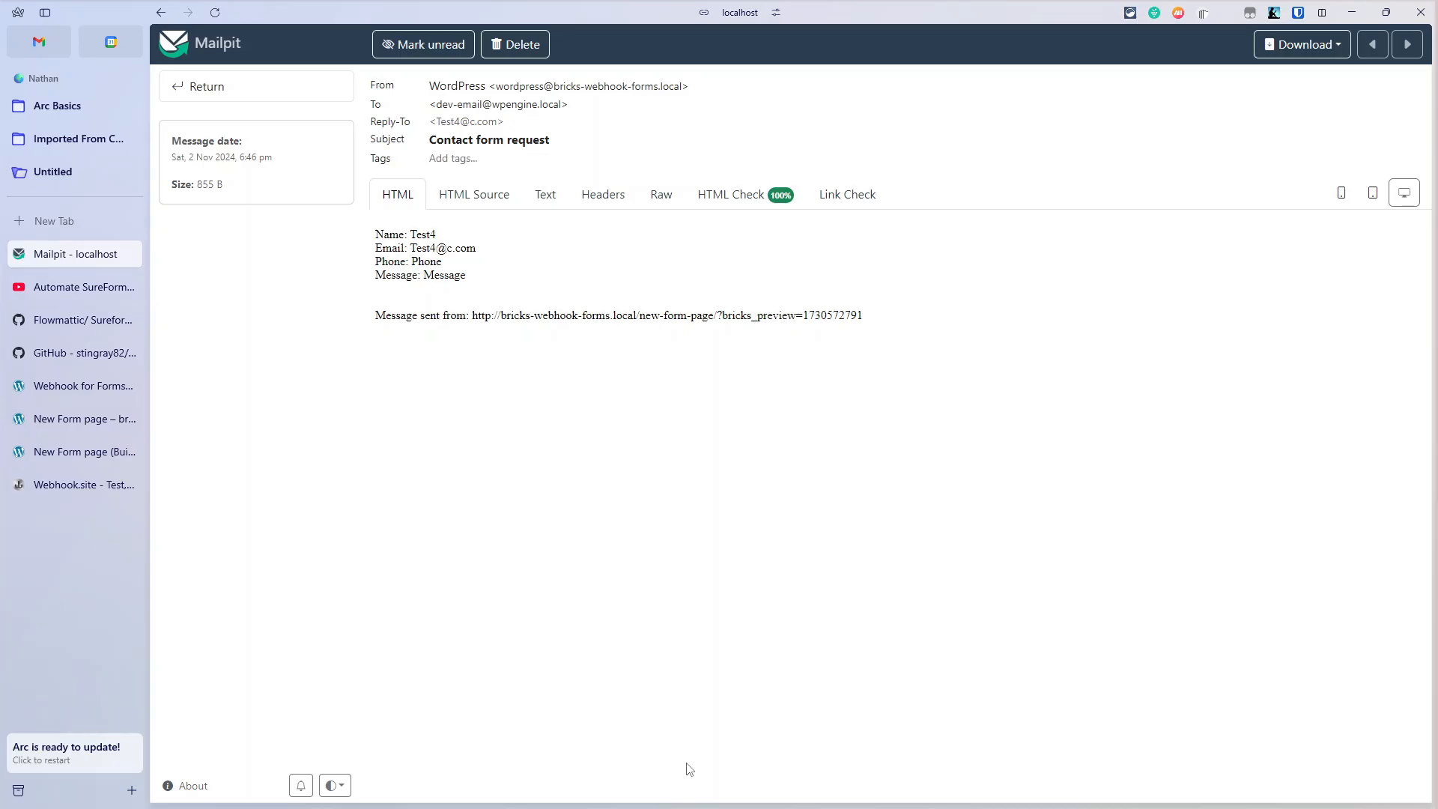
Expand and look through the Bricks form's EMAIL notification settings, then collapse them.
left_click(75, 453)
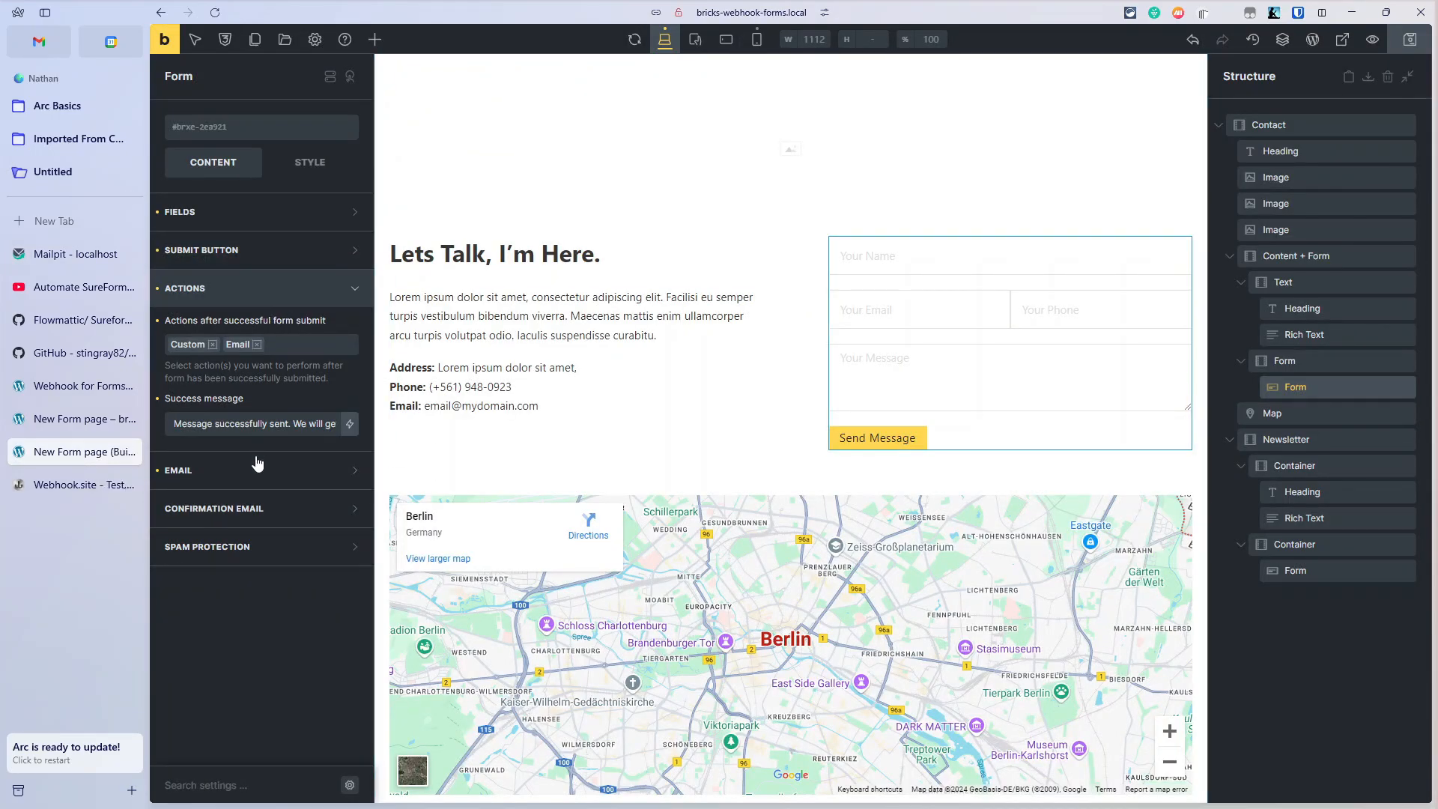
left_click(225, 469)
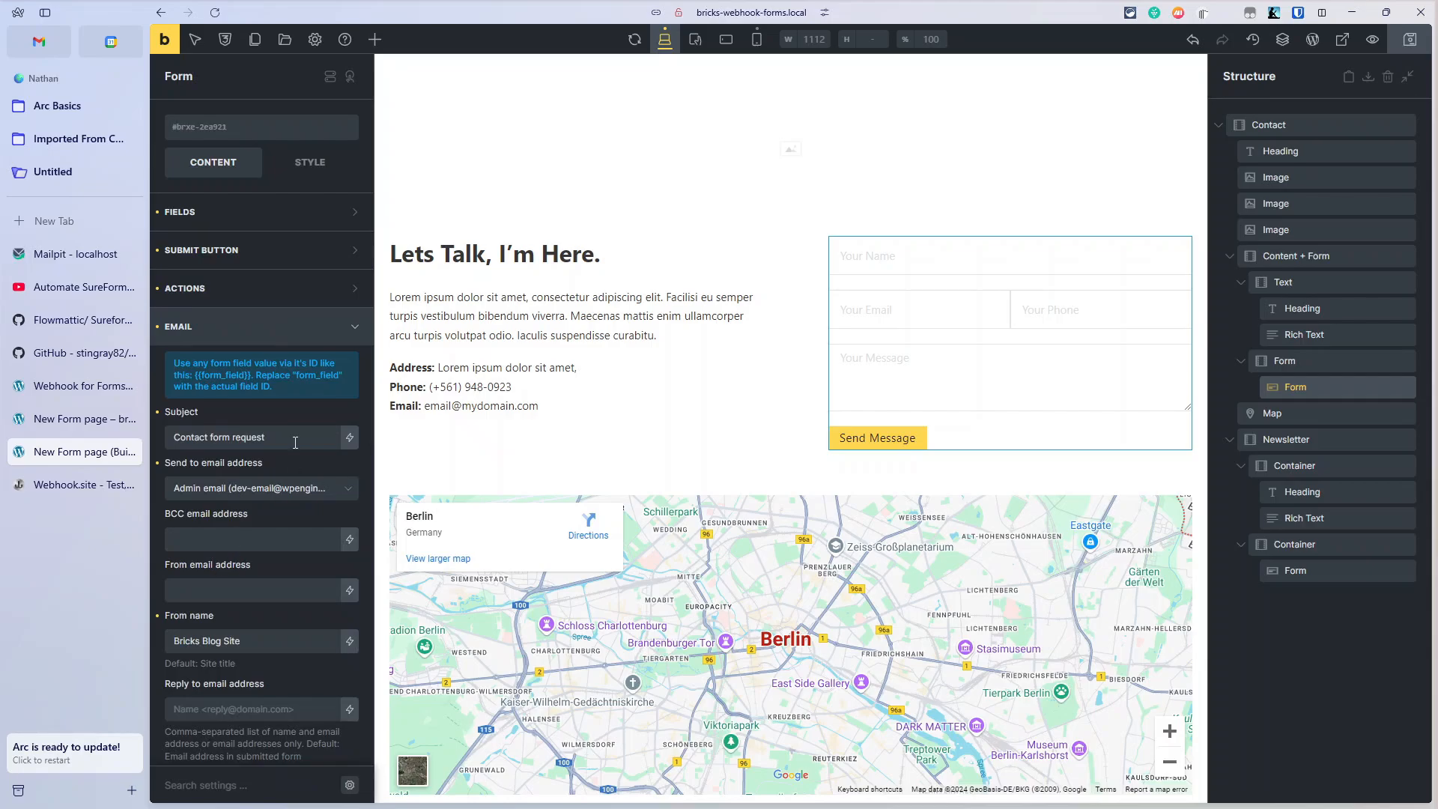
scroll(177, 463, "down", 3)
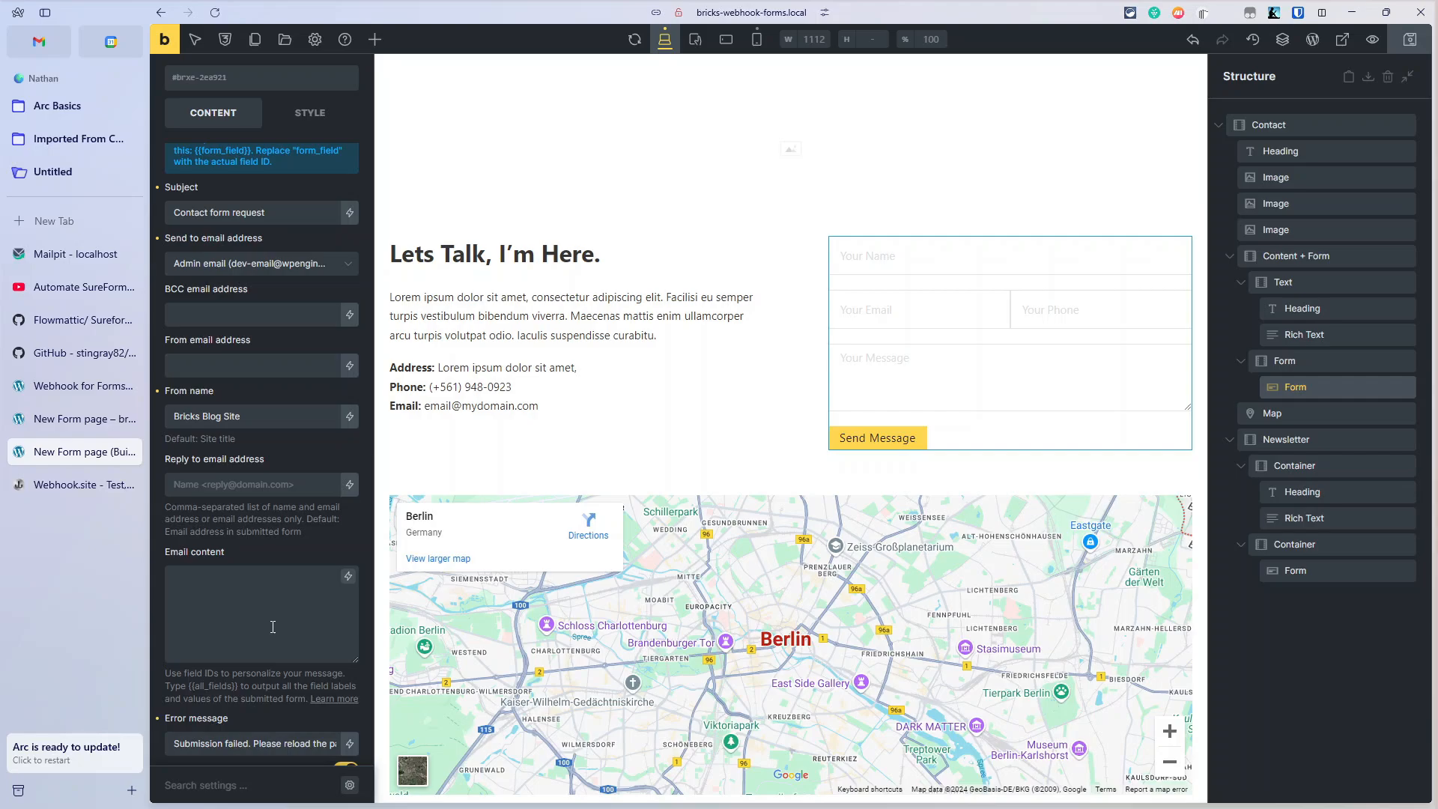
scroll(272, 289, "up", 4)
left_click(272, 325)
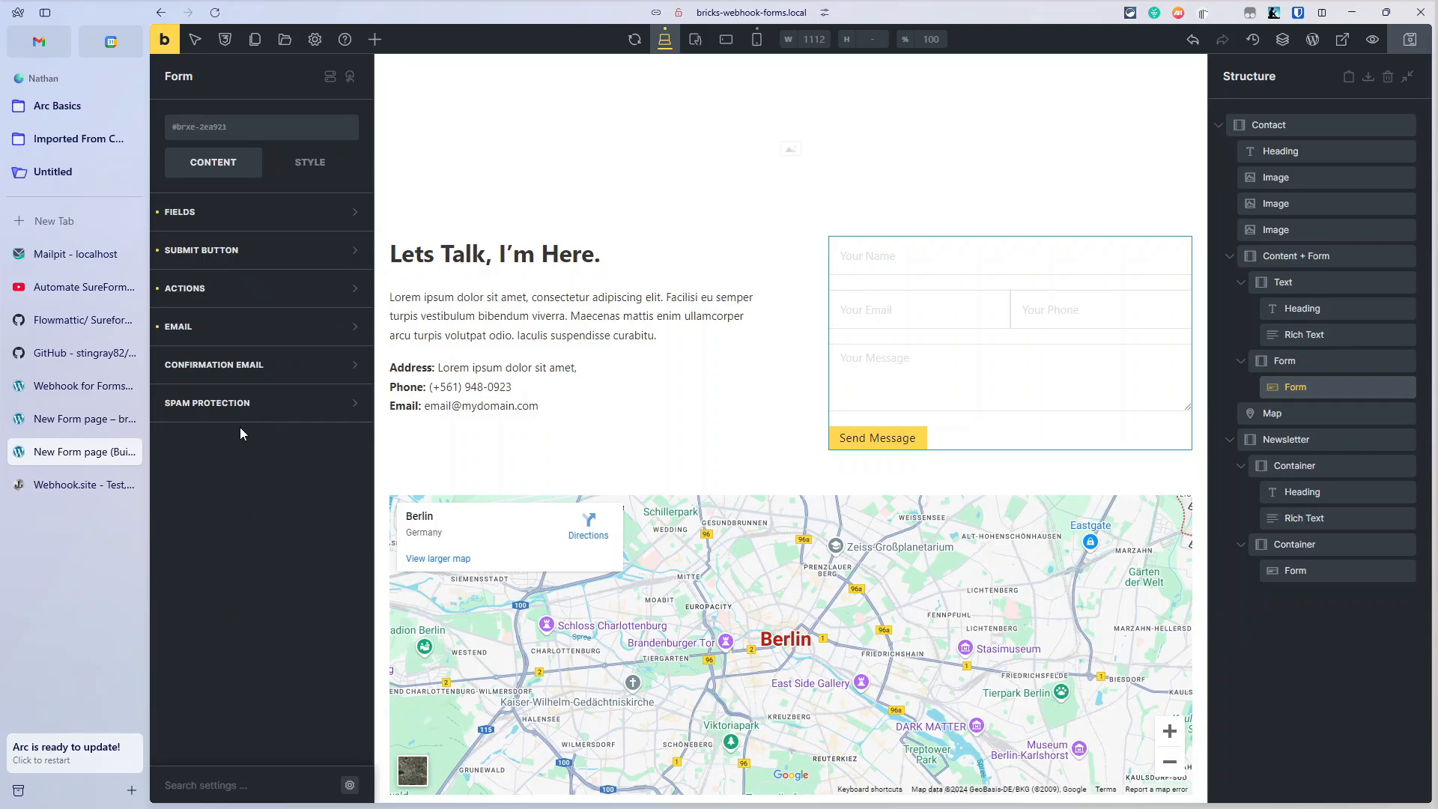
key("ctrl+Tab")
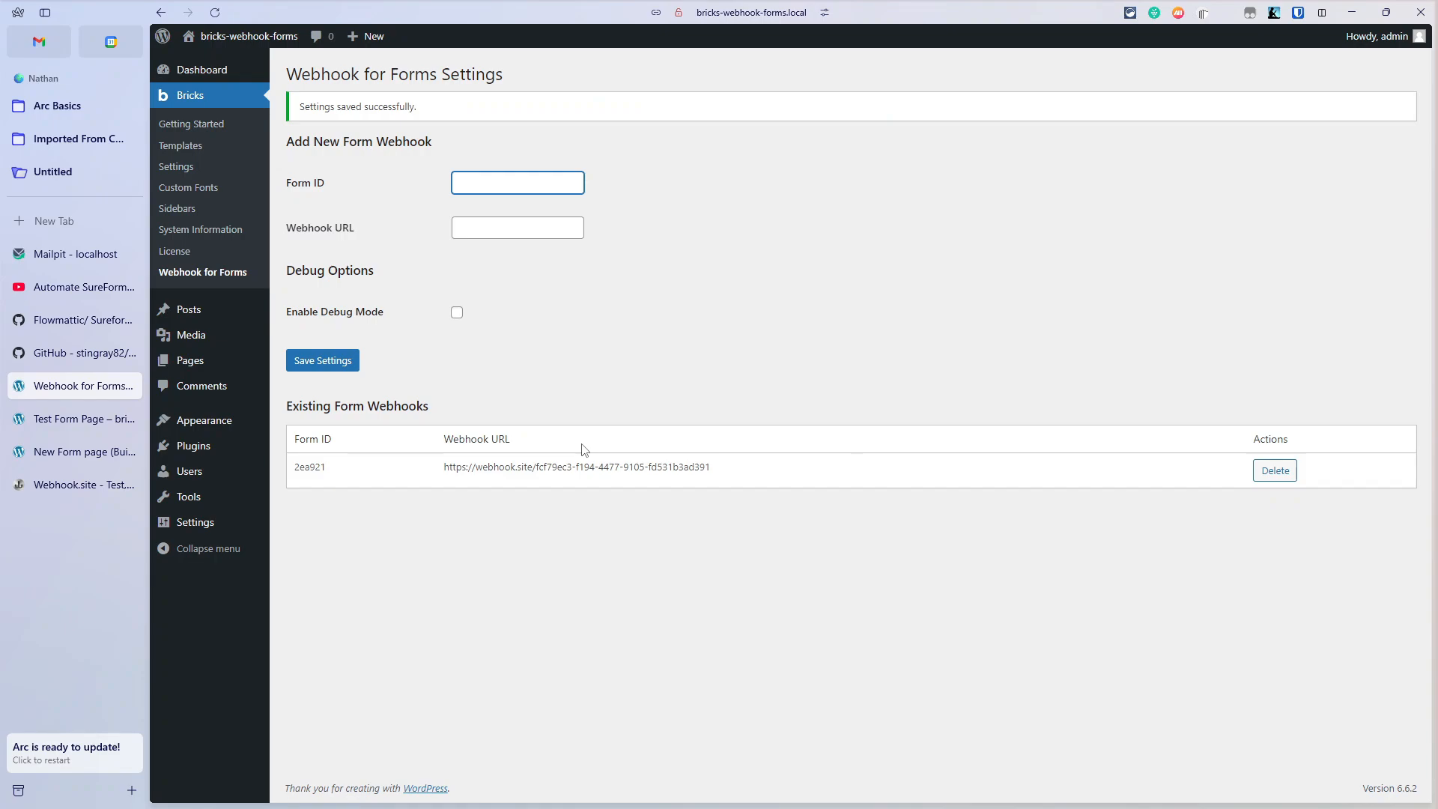
Replace the Form ID entry with 2ea921, copied from the existing mapping.
left_click(510, 183)
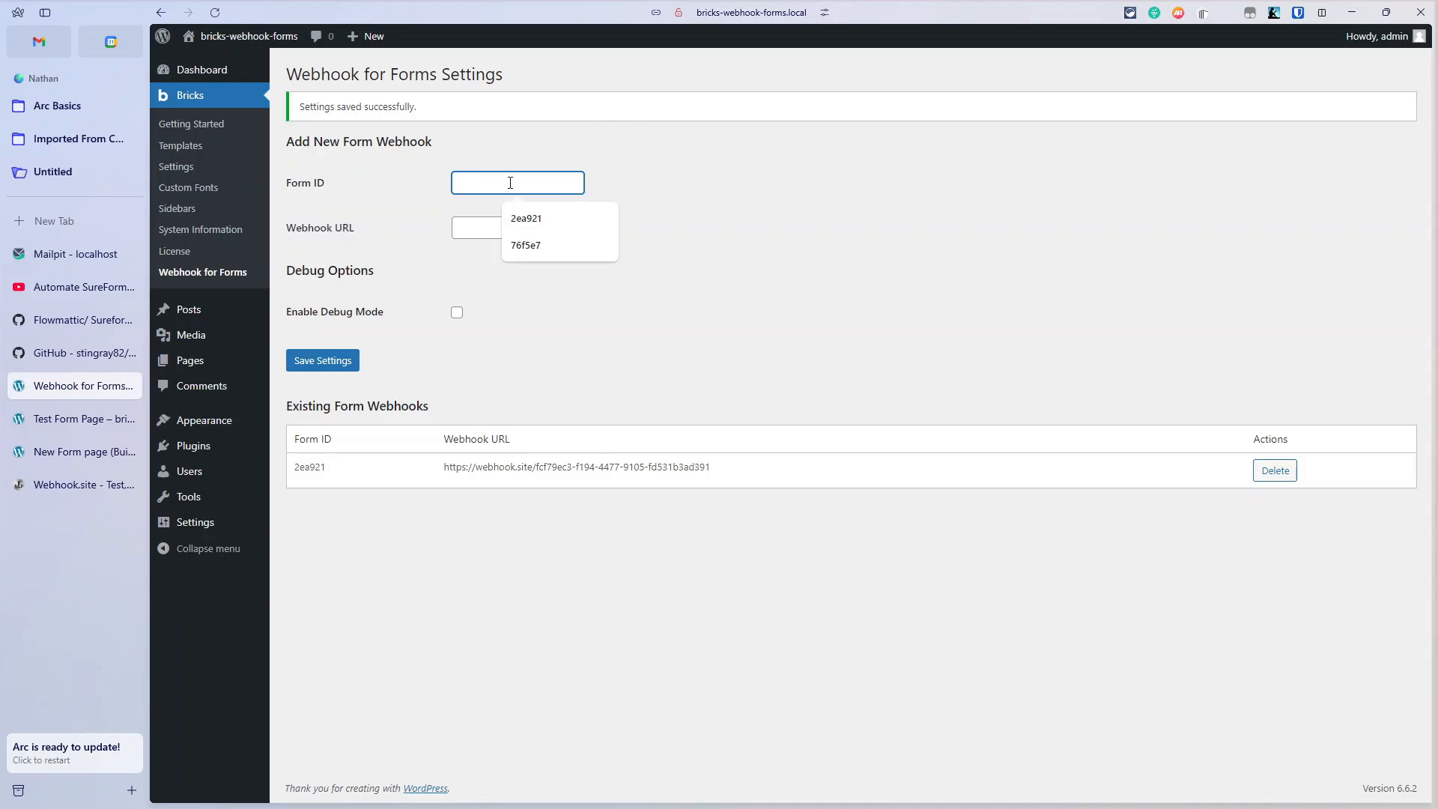
left_click(522, 247)
left_click_drag(502, 184, 386, 192)
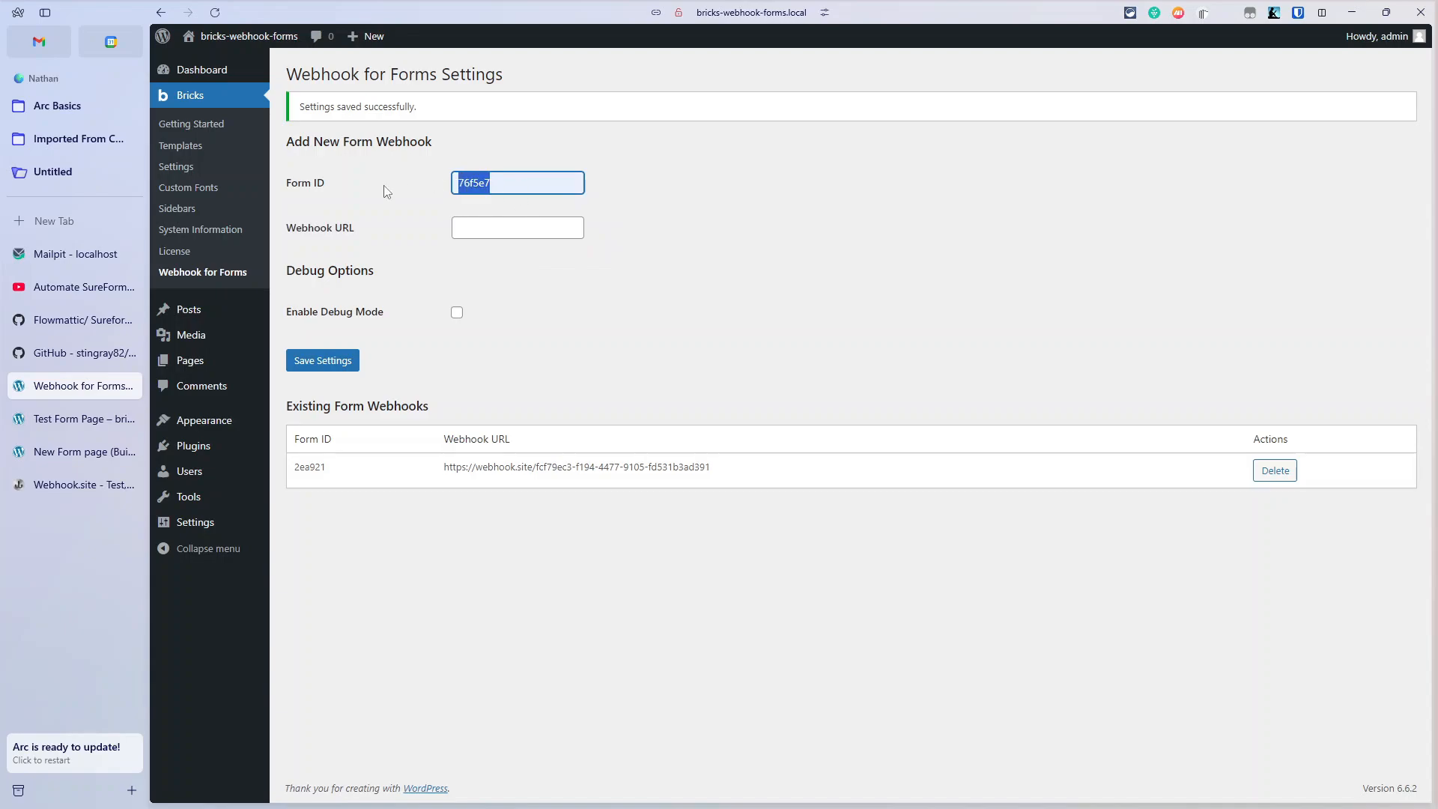
key("BackSpace")
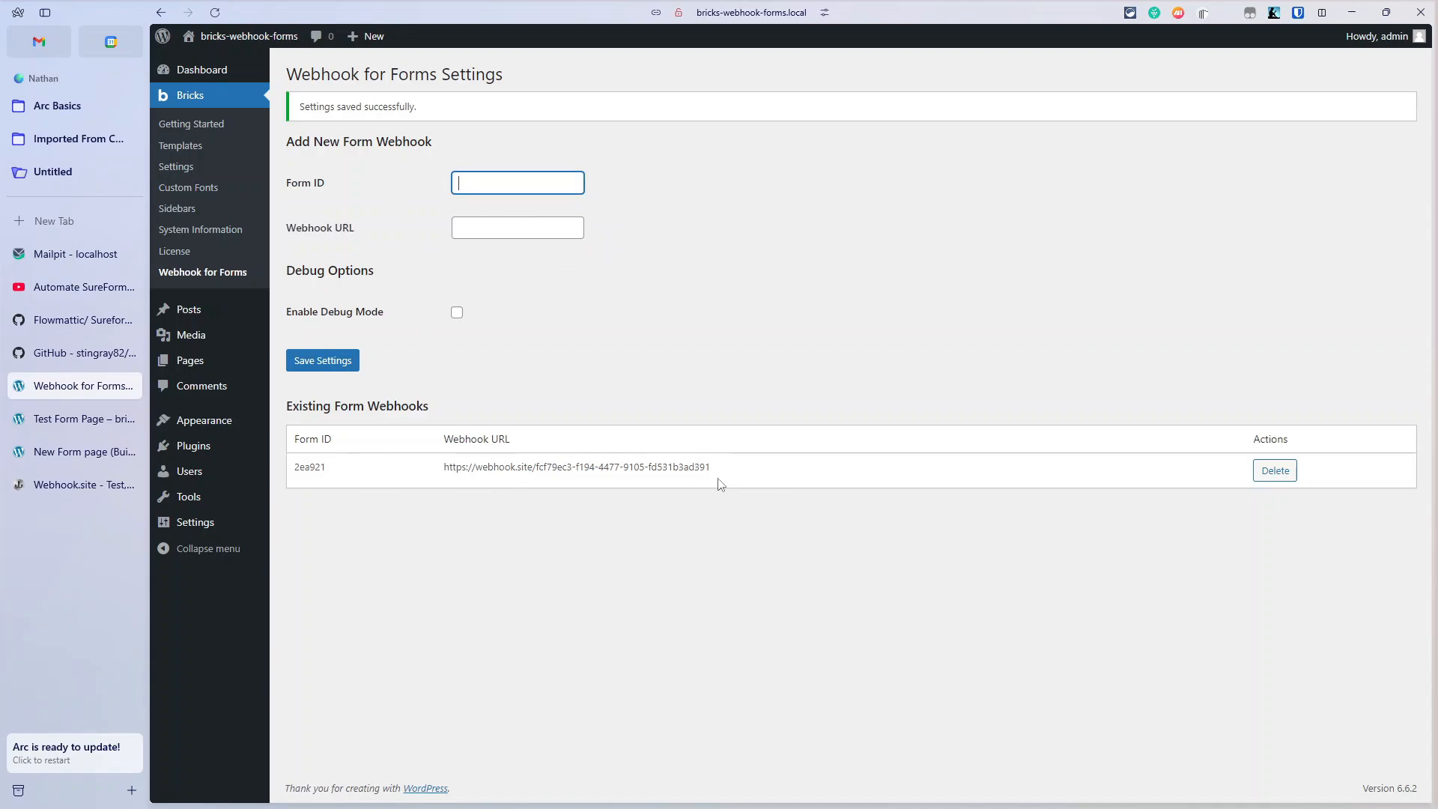
left_click_drag(350, 475, 297, 471)
key("ctrl+c")
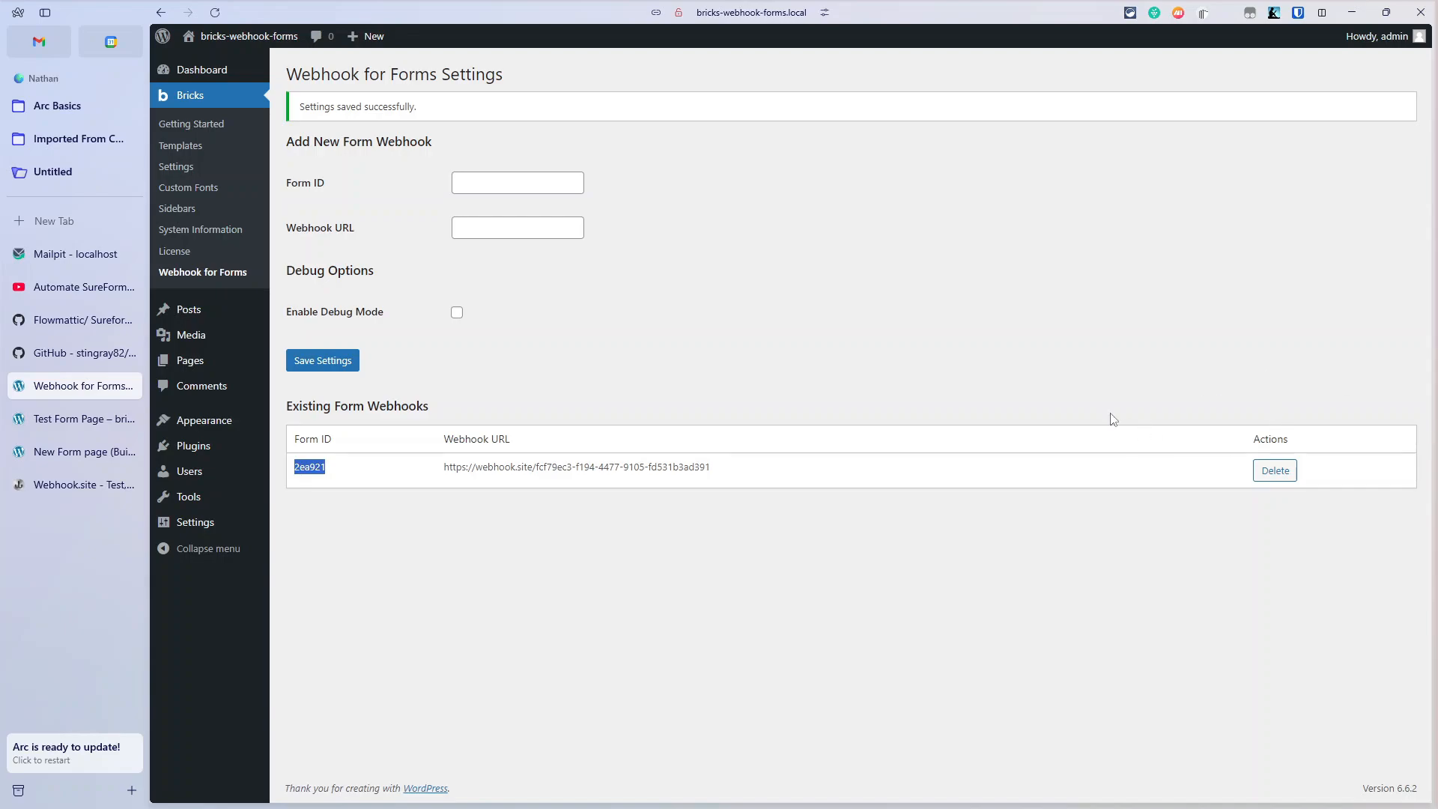
left_click(507, 191)
key("ctrl+v")
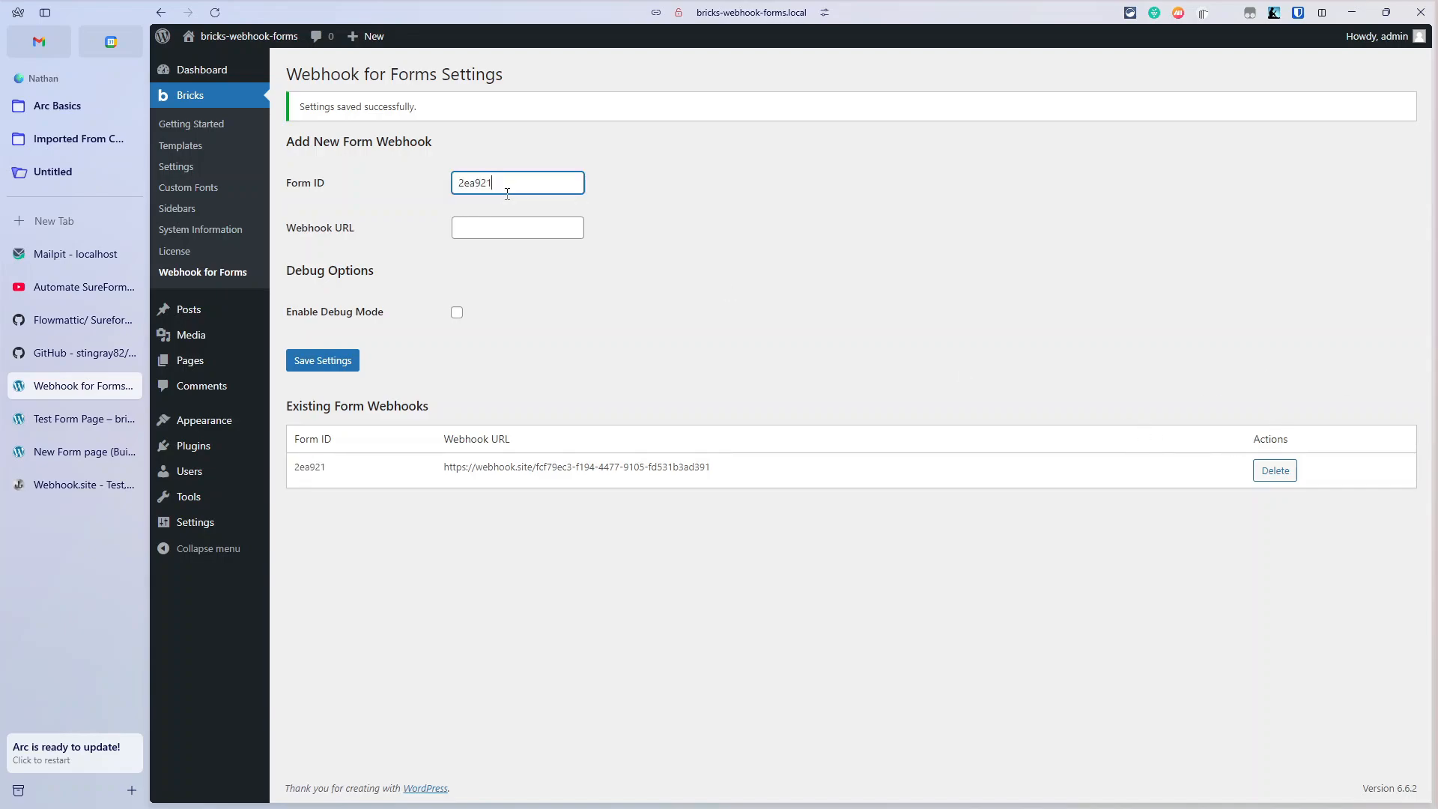
left_click(492, 296)
left_click(508, 230)
Paste a fresh webhook.site URL from a private window into Webhook URL and save.
left_click(938, 222)
key("alt+Tab")
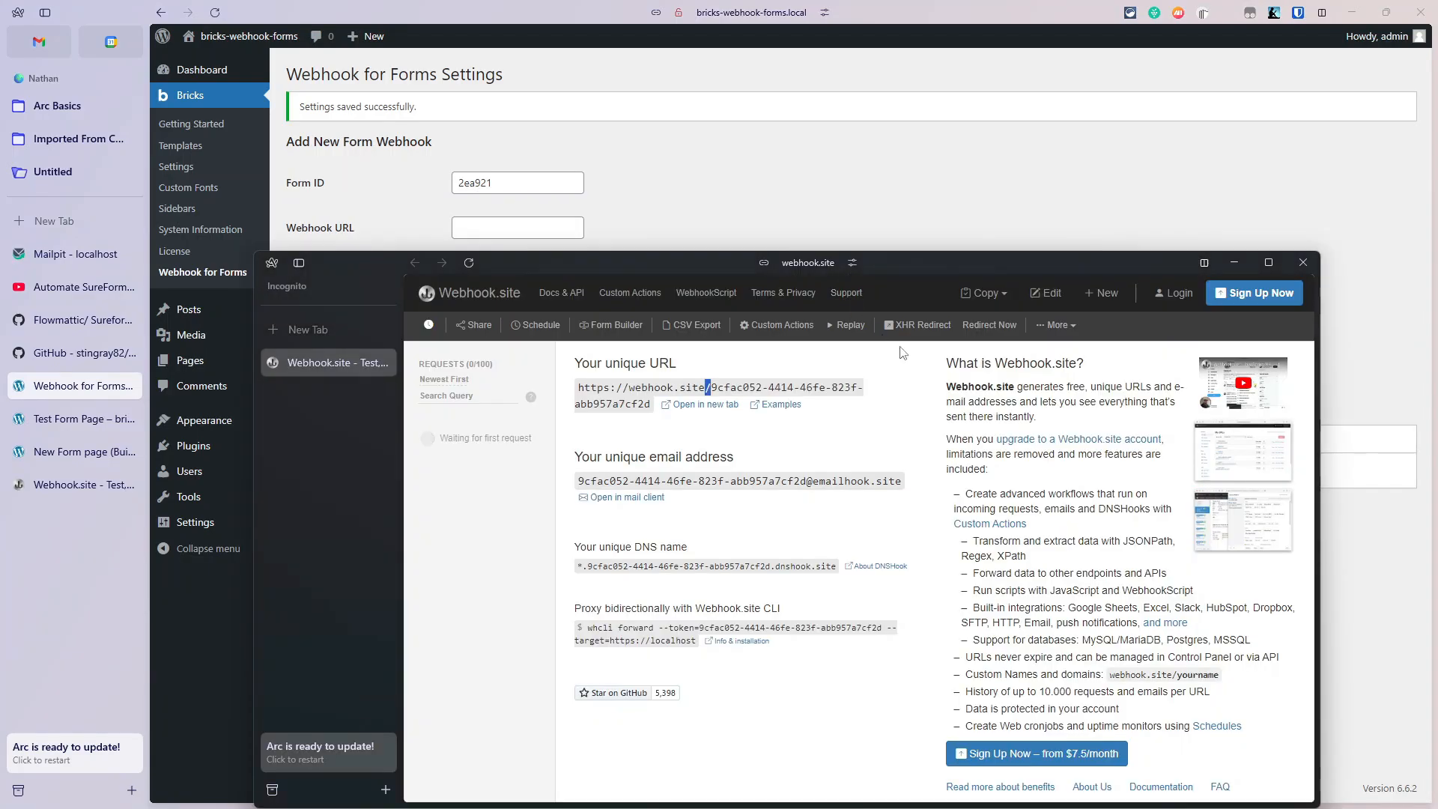
left_click(768, 192)
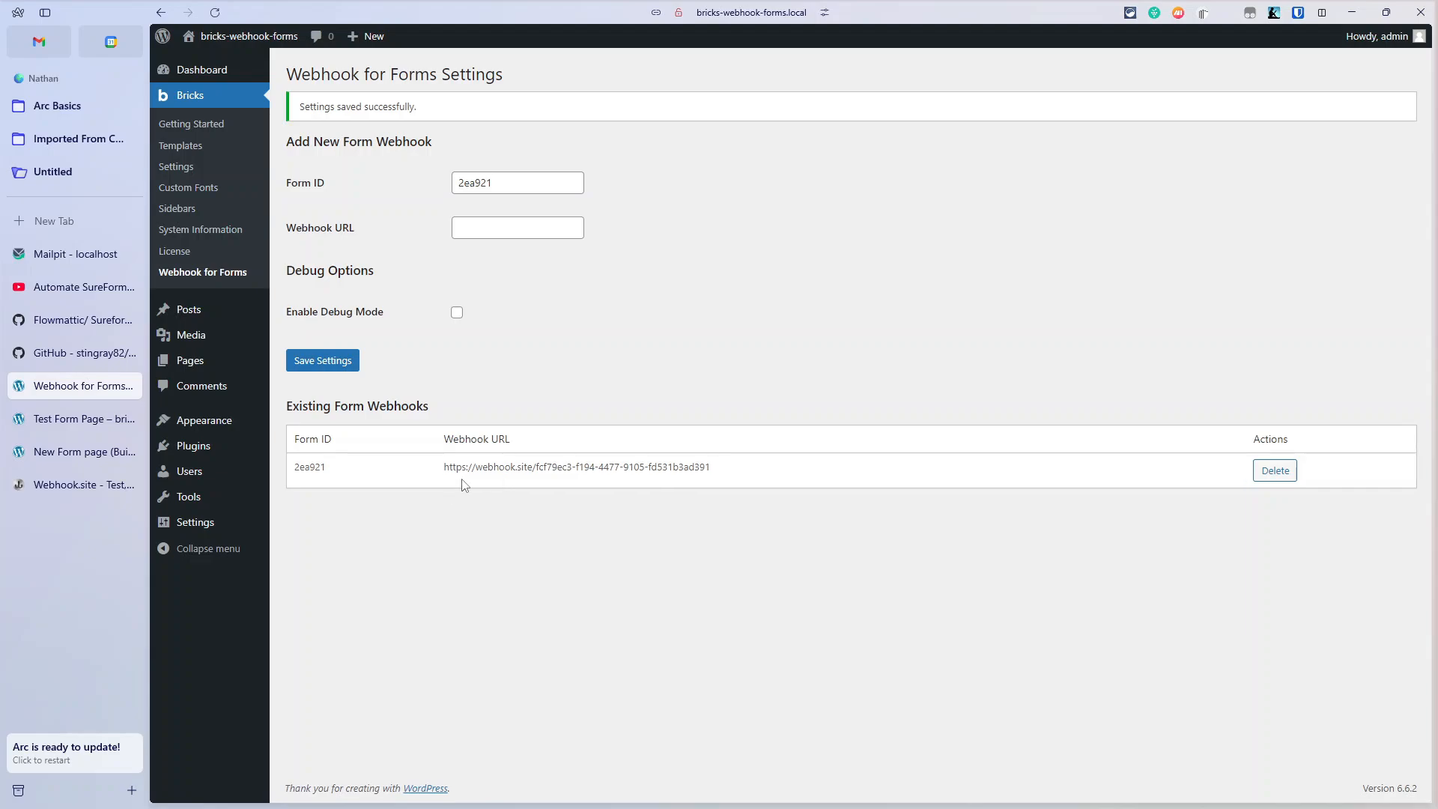
left_click(565, 227)
key("ctrl+v")
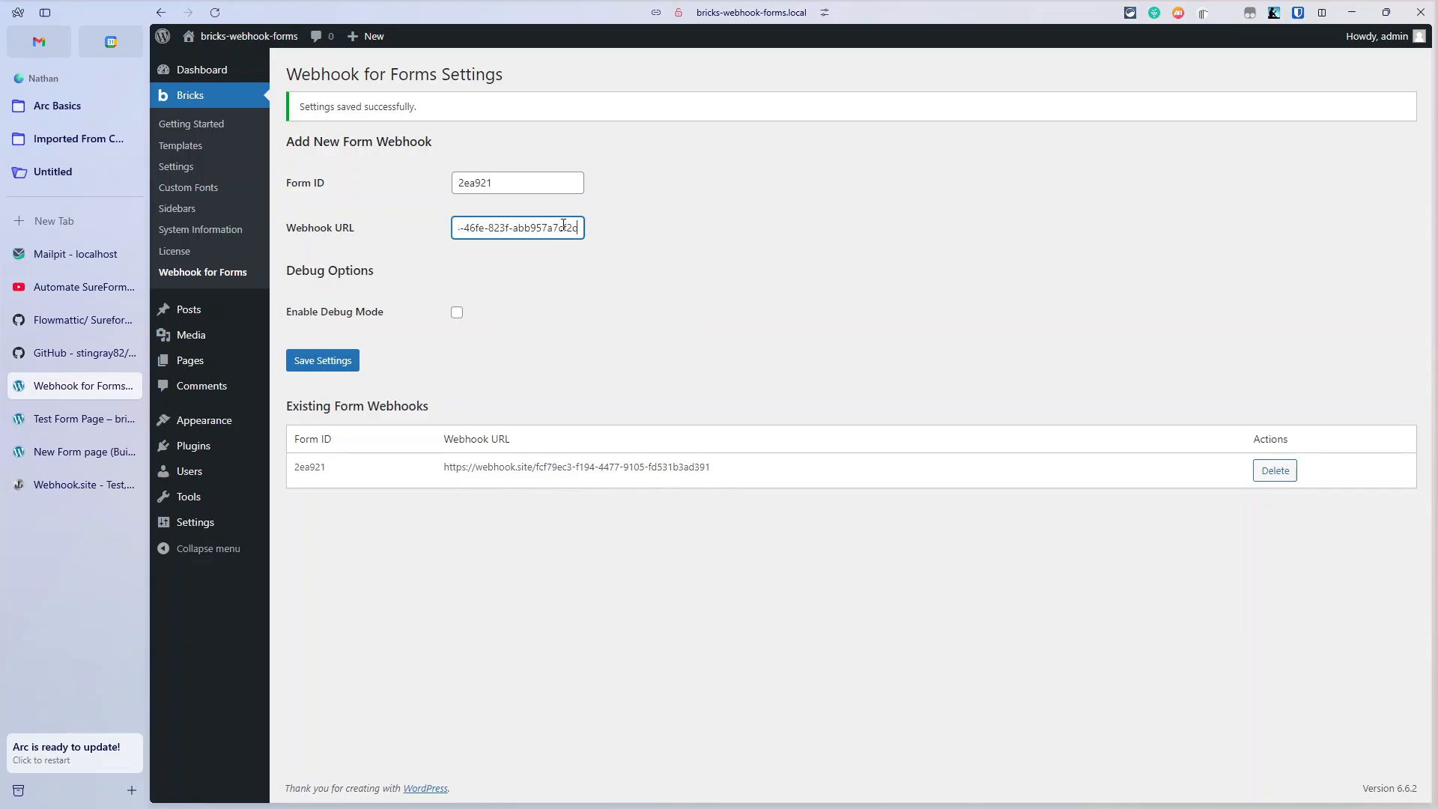
left_click(651, 212)
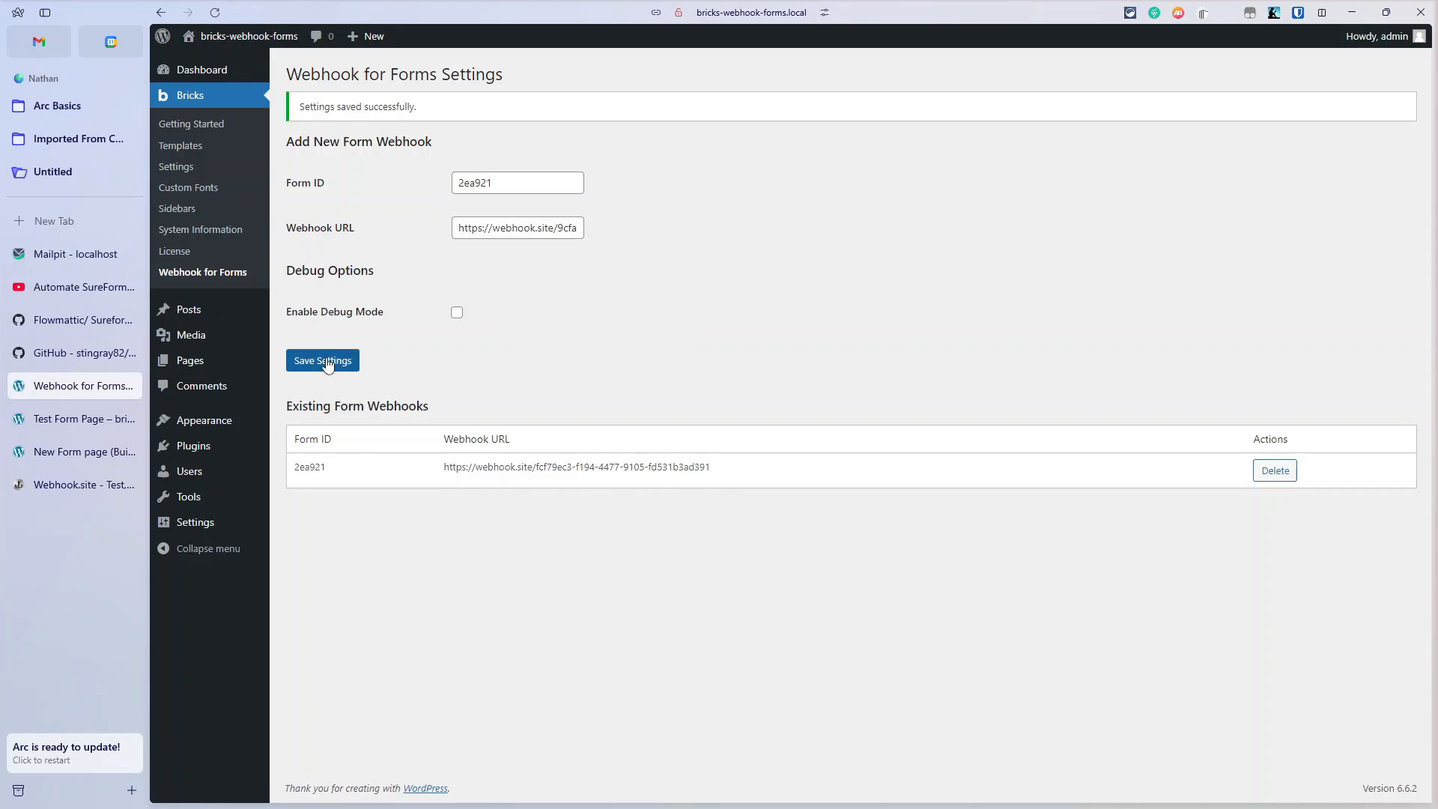
left_click(327, 363)
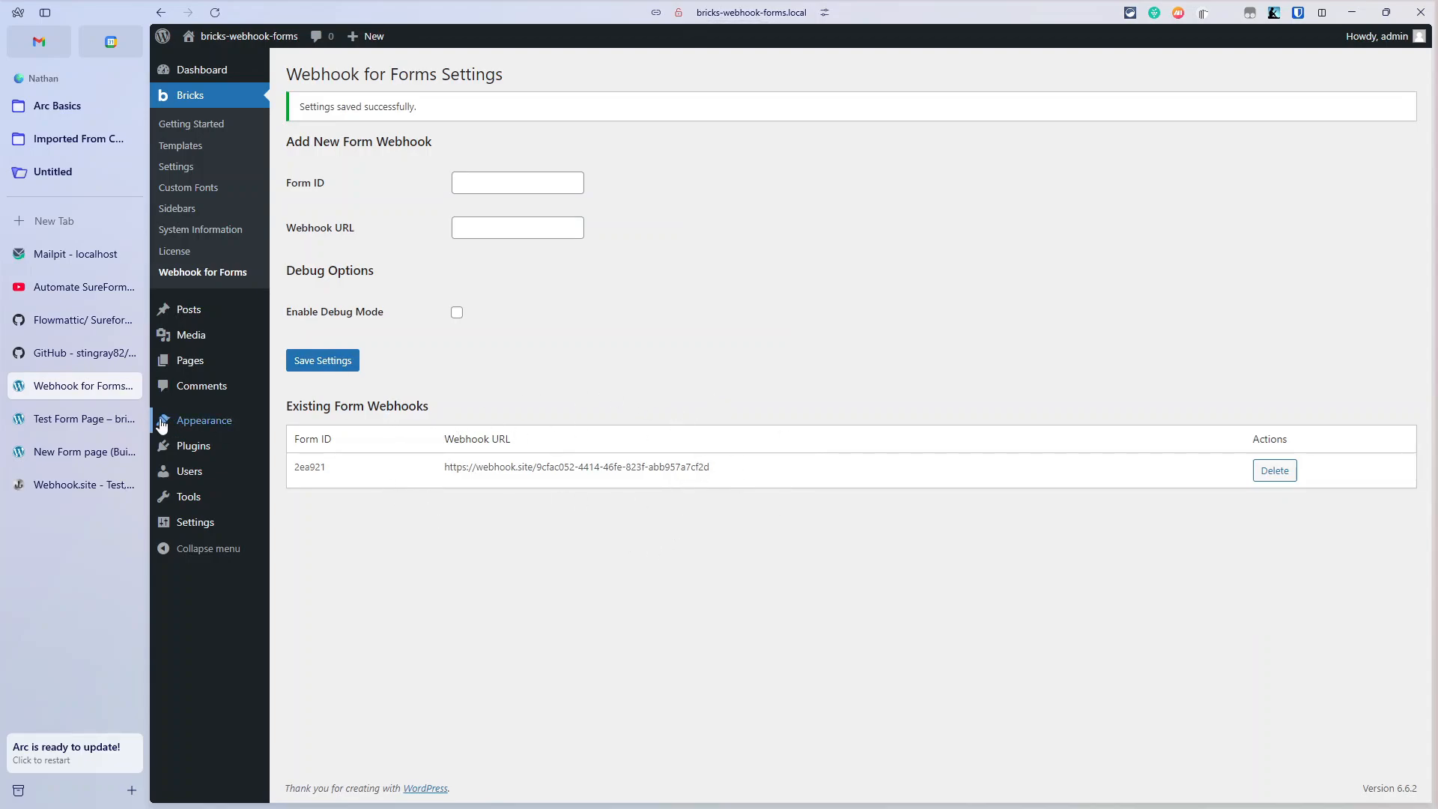
Add form 76f5e7 with the earlier webhook.site URL as a second mapping and save.
left_click(494, 186)
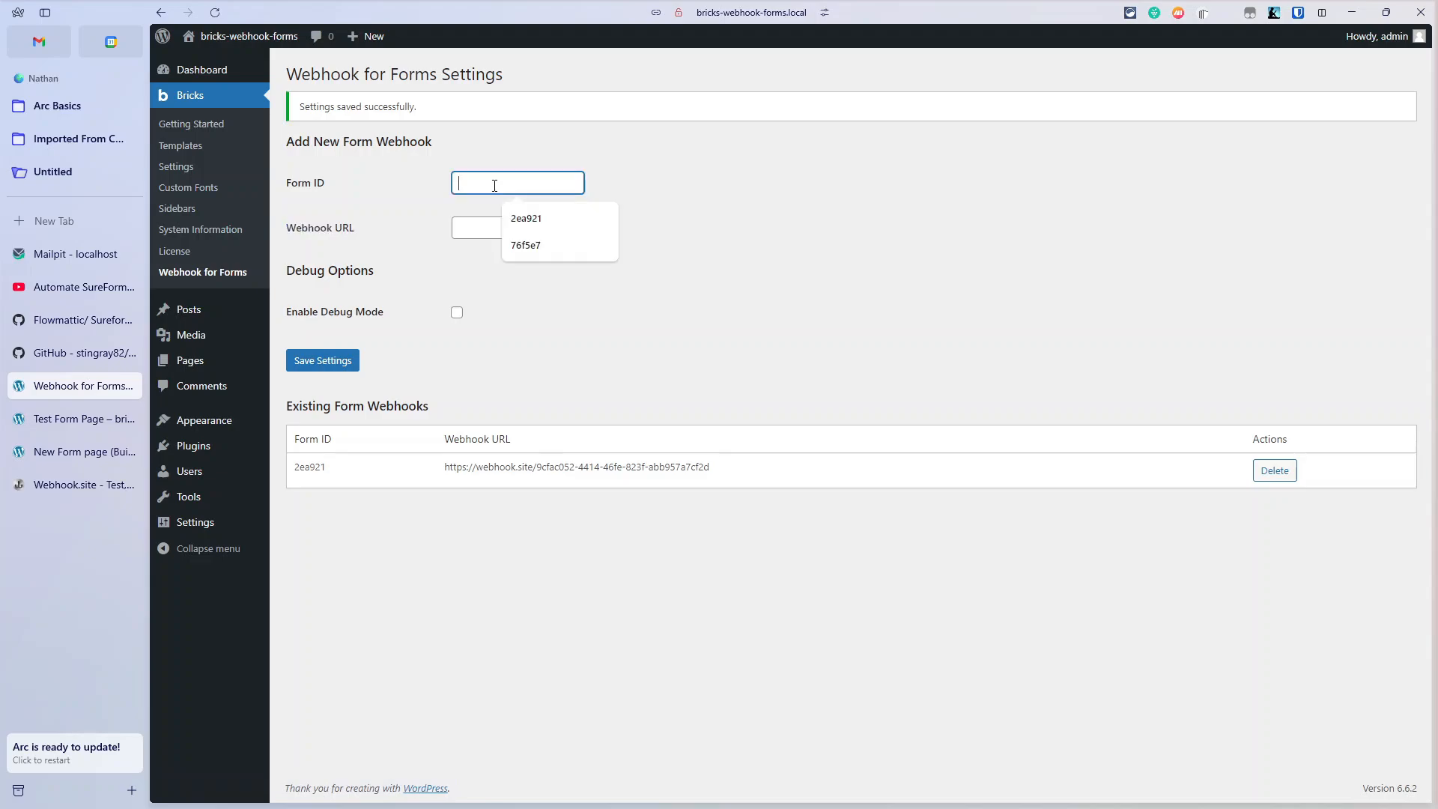
left_click(526, 245)
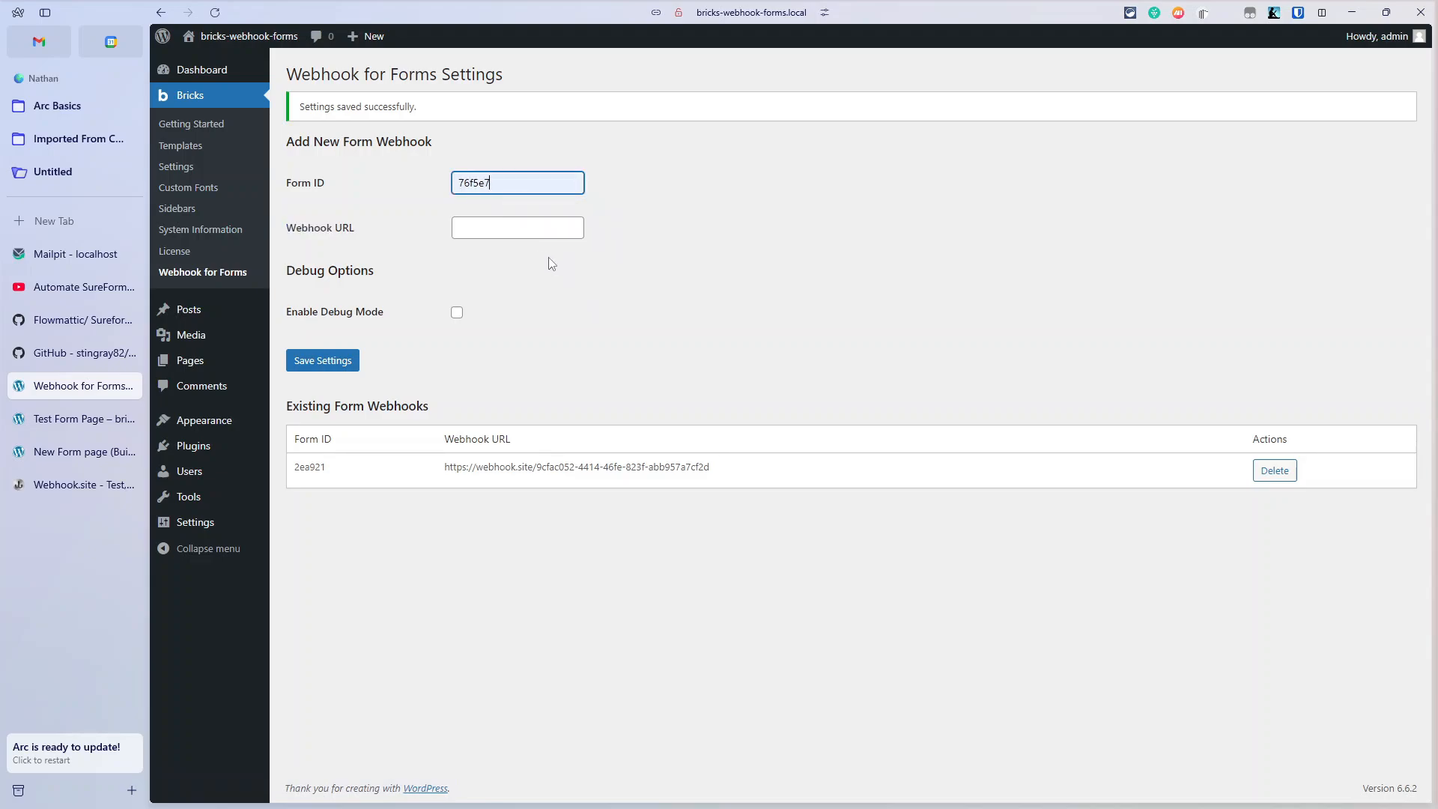
left_click(532, 231)
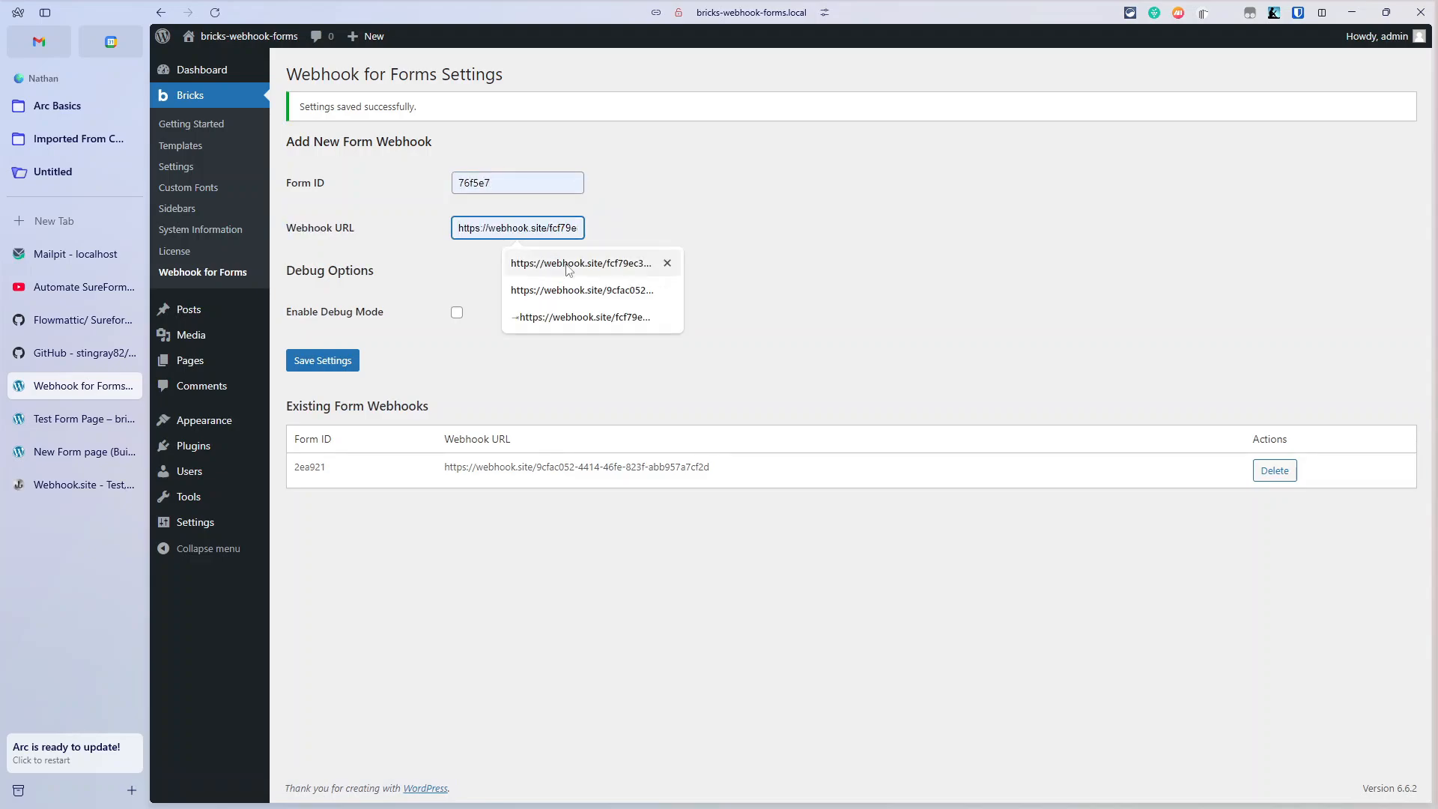
left_click(567, 269)
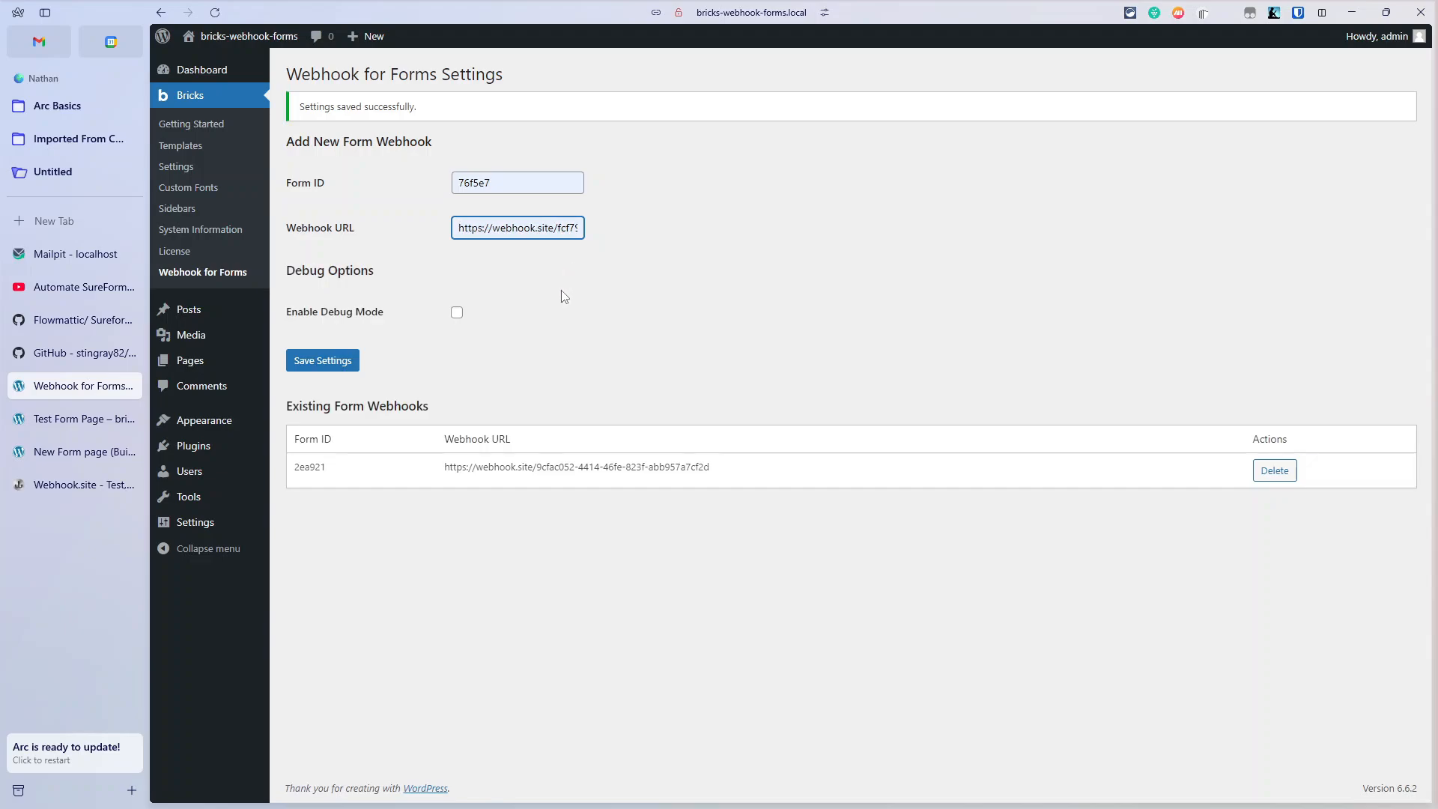
left_click(330, 363)
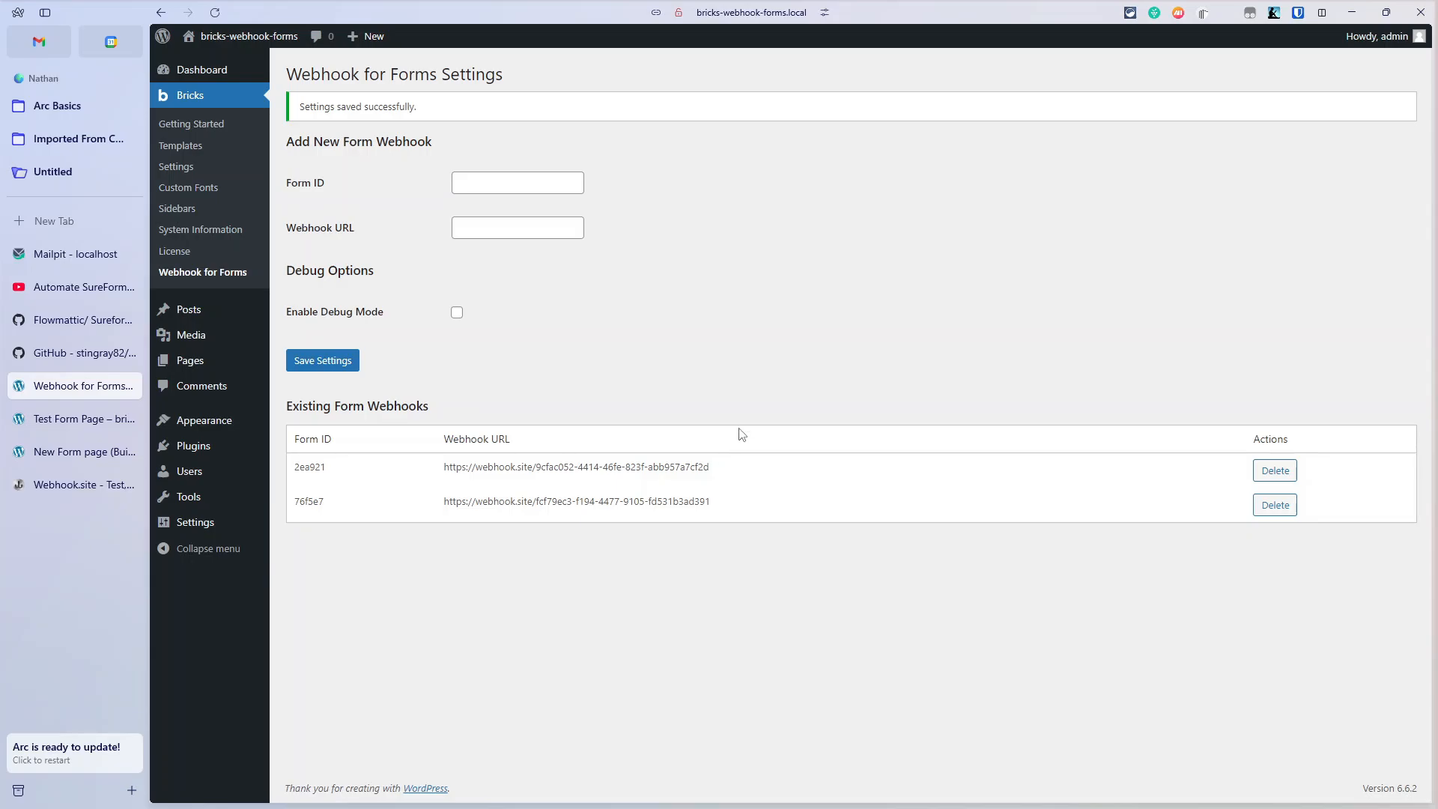
Open the New Form page on the front end and show the Test Form Page without DevTools.
left_click(89, 423)
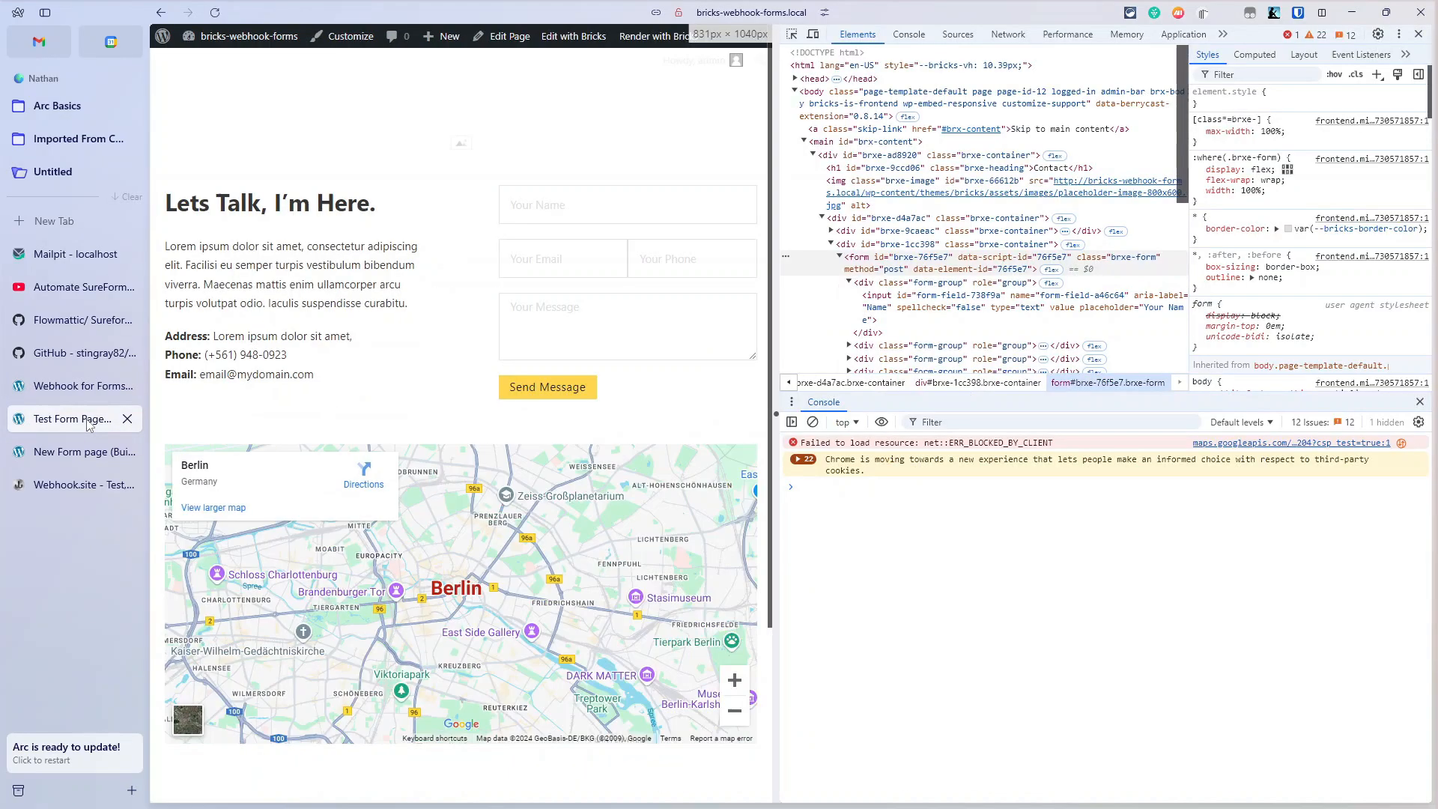
left_click(76, 462)
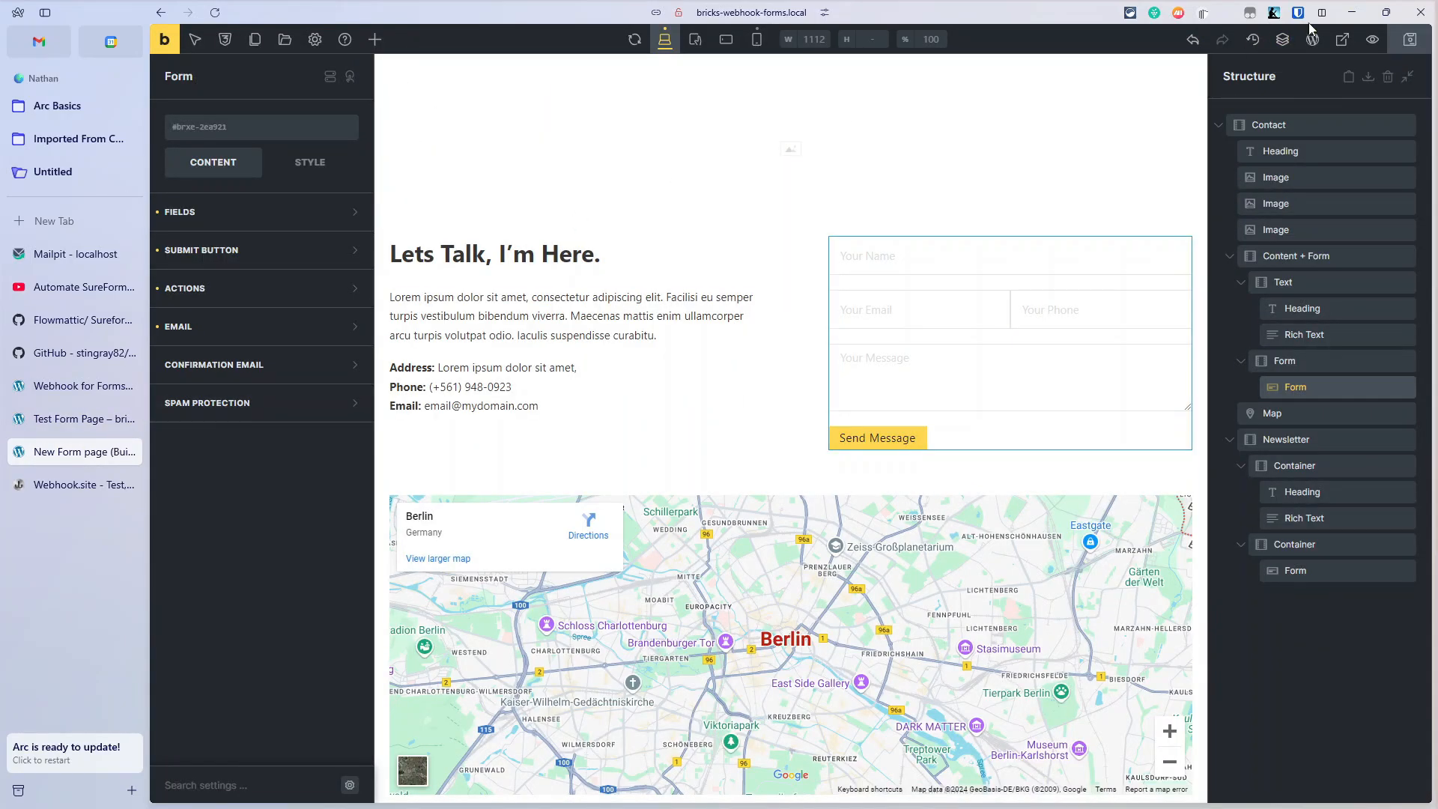
left_click(1343, 39)
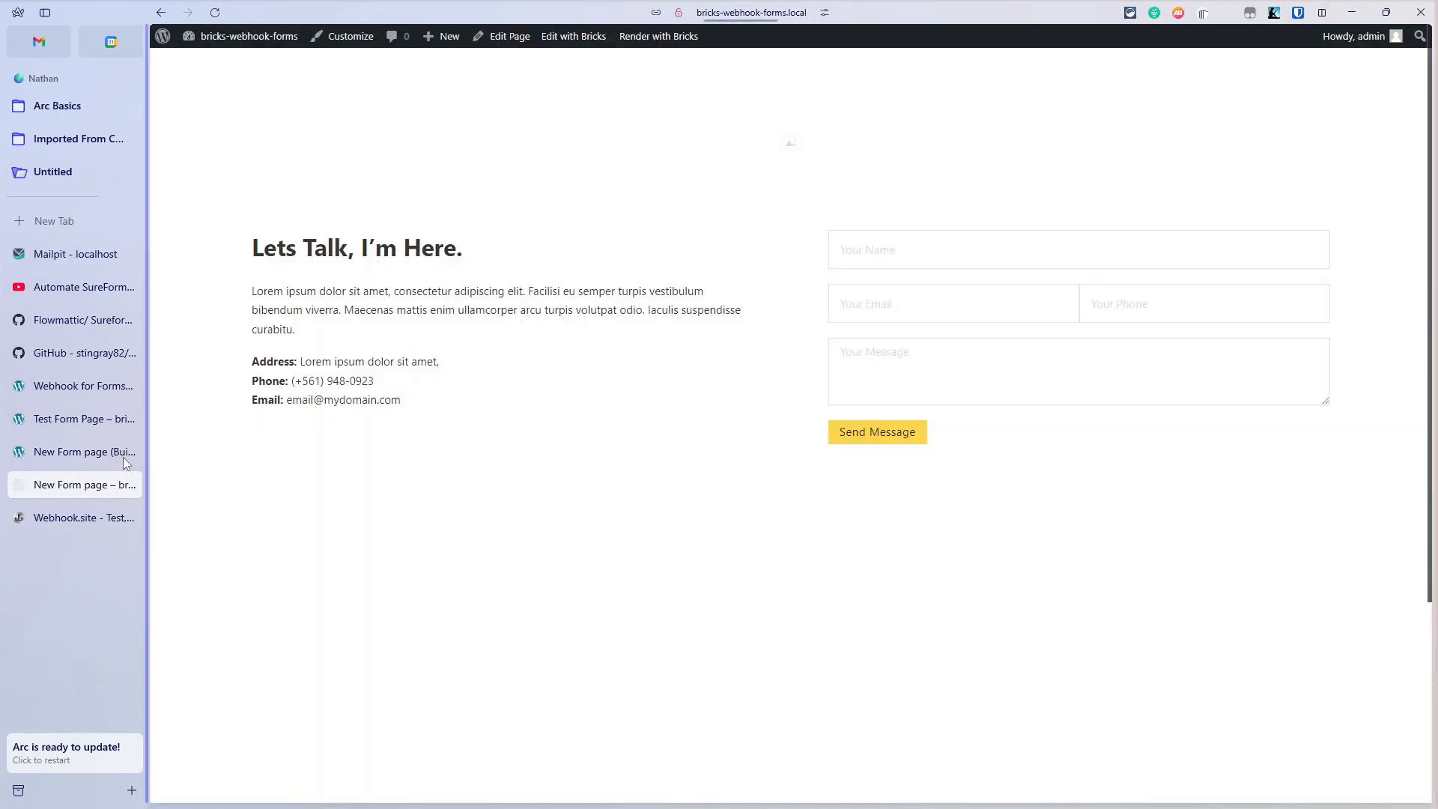
left_click(61, 425)
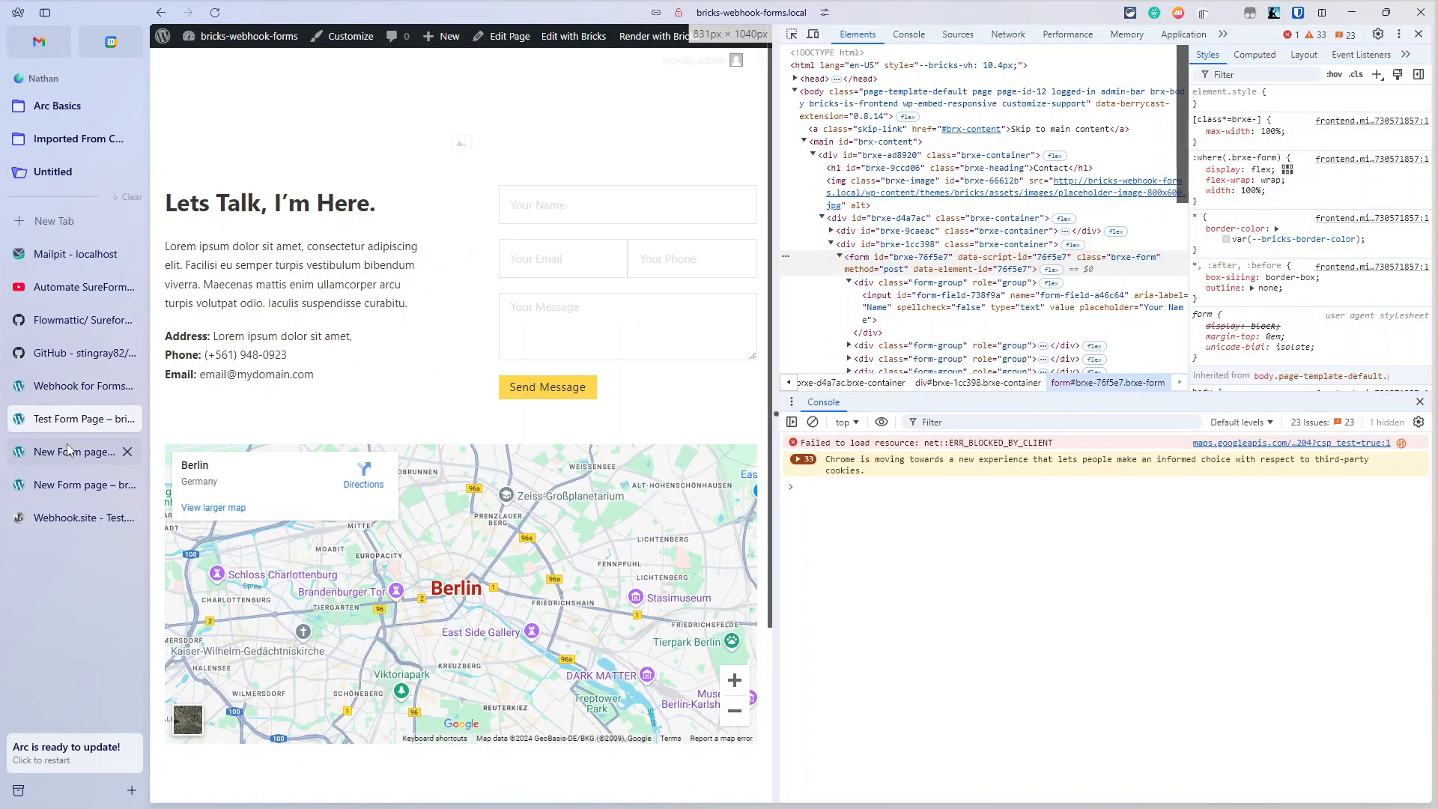
left_click(112, 452)
left_click(127, 452)
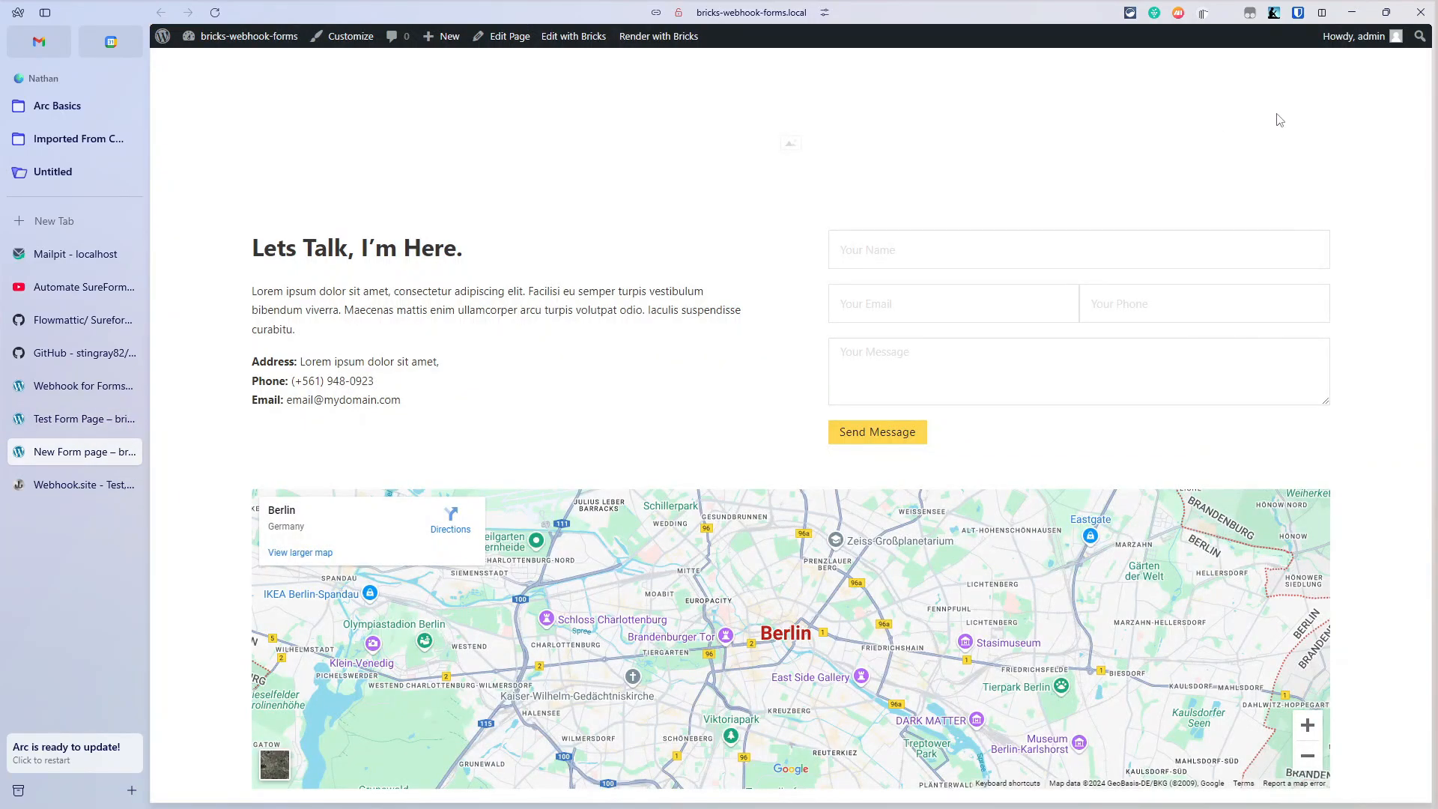
left_click(112, 419)
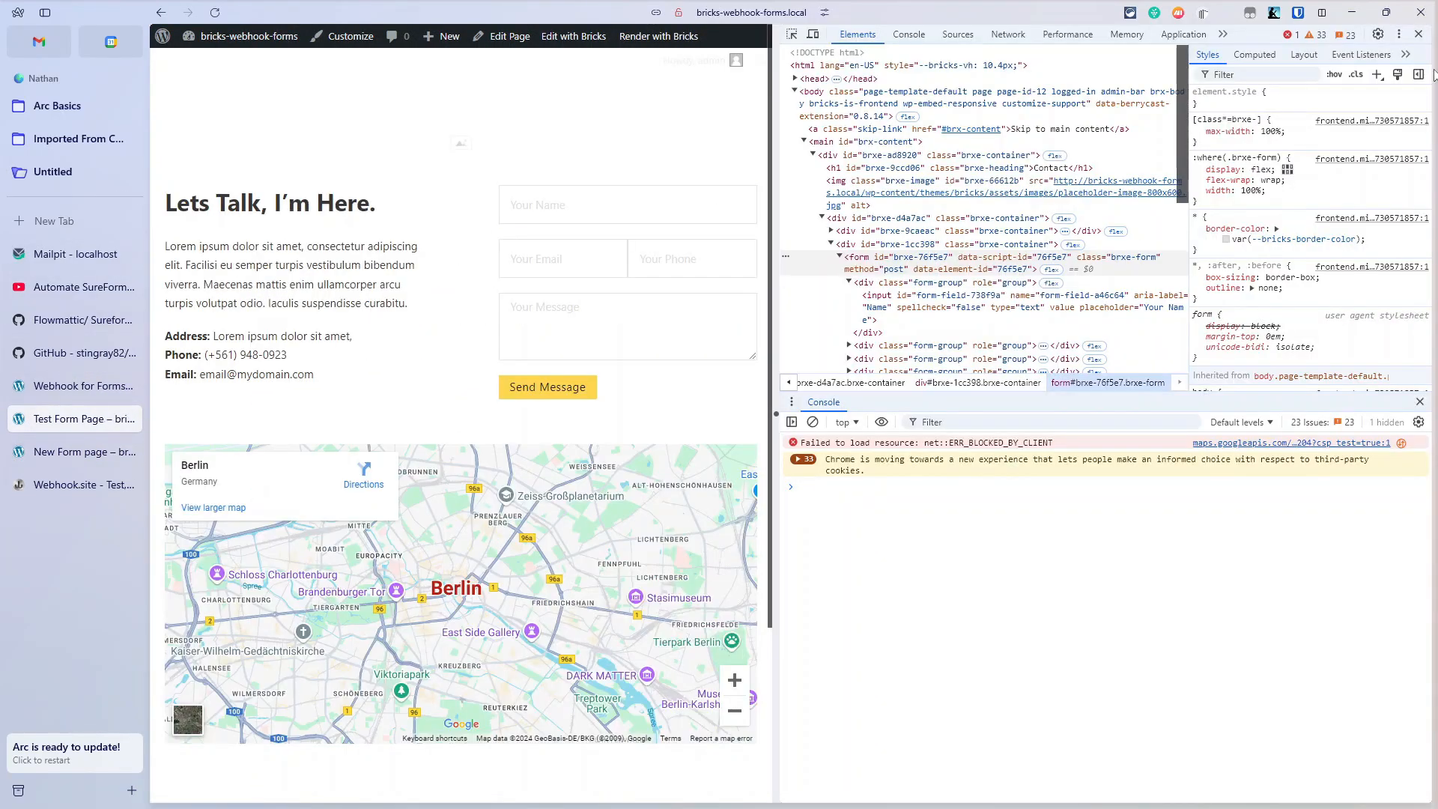
left_click(1419, 35)
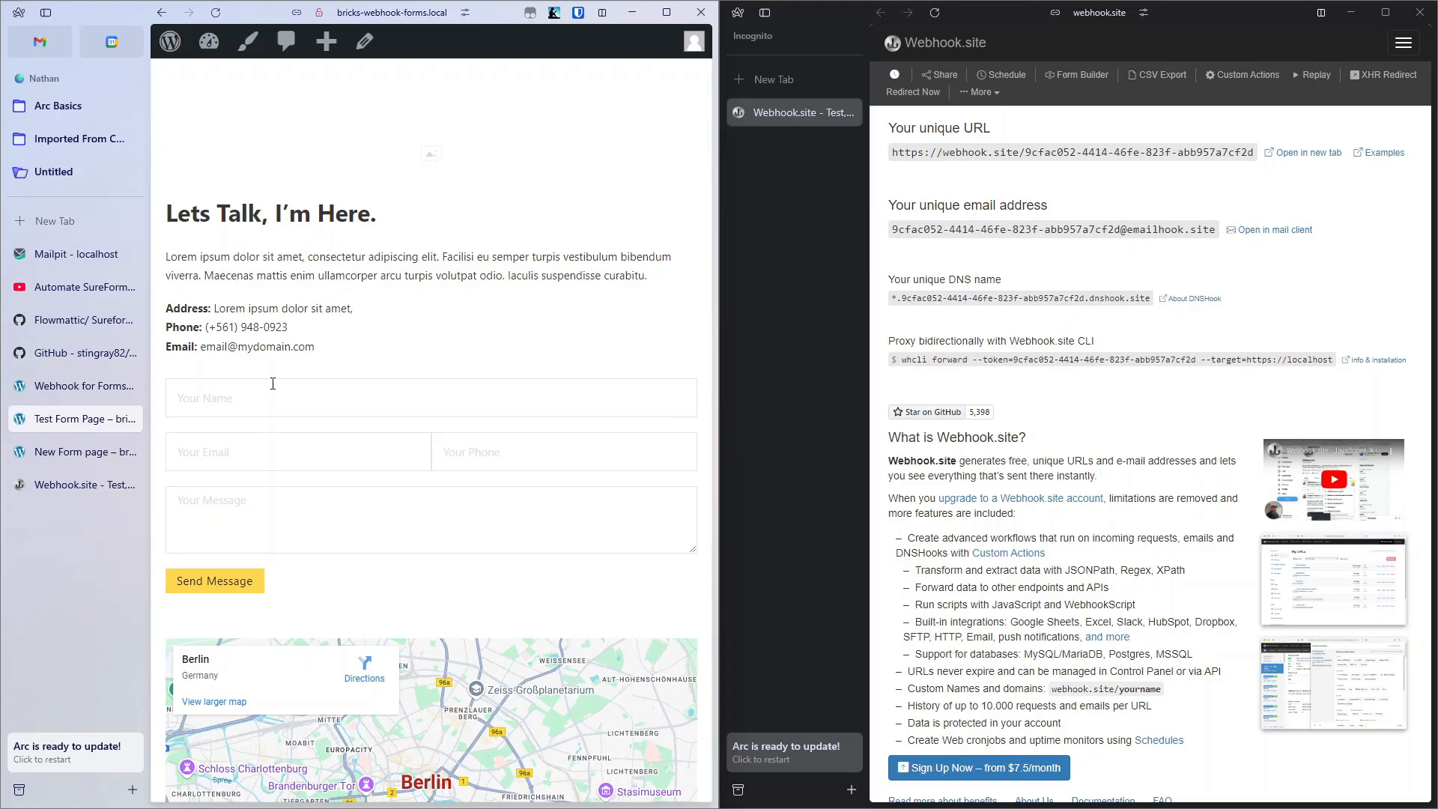
Submit the Test Form Page form with name Test5, a test e-mail, phone test5, message test.
left_click(285, 405)
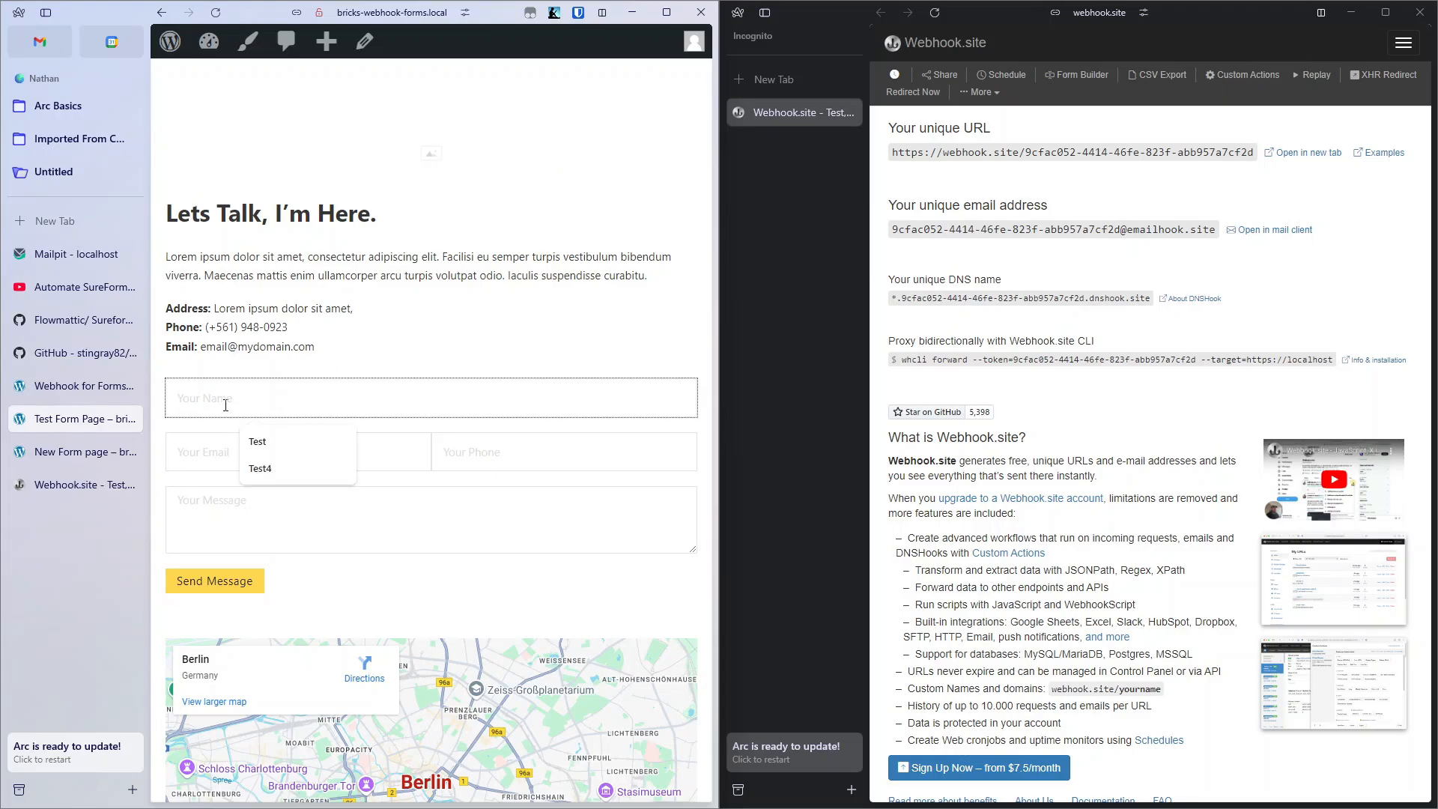
type("Test5")
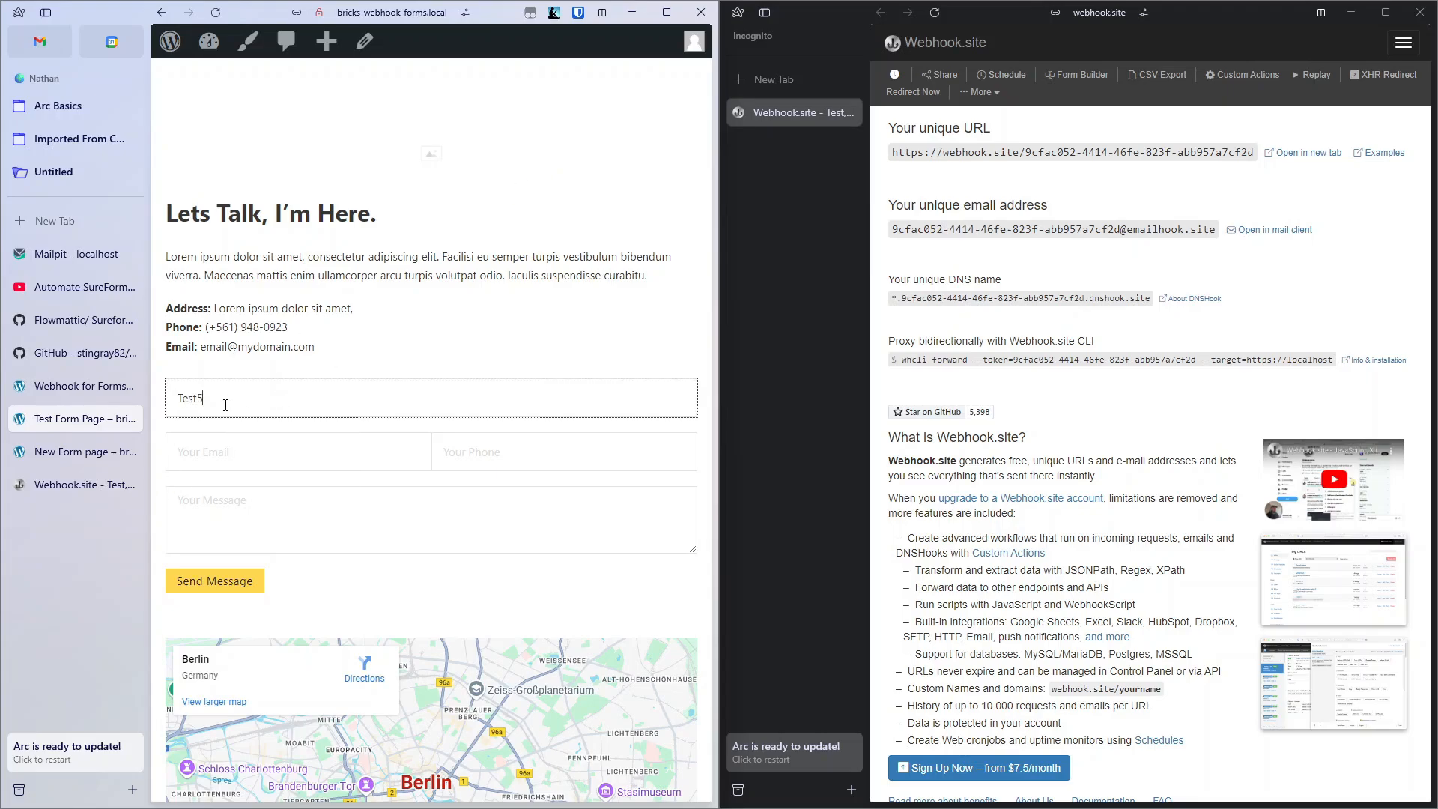
key("Tab")
type("test5")
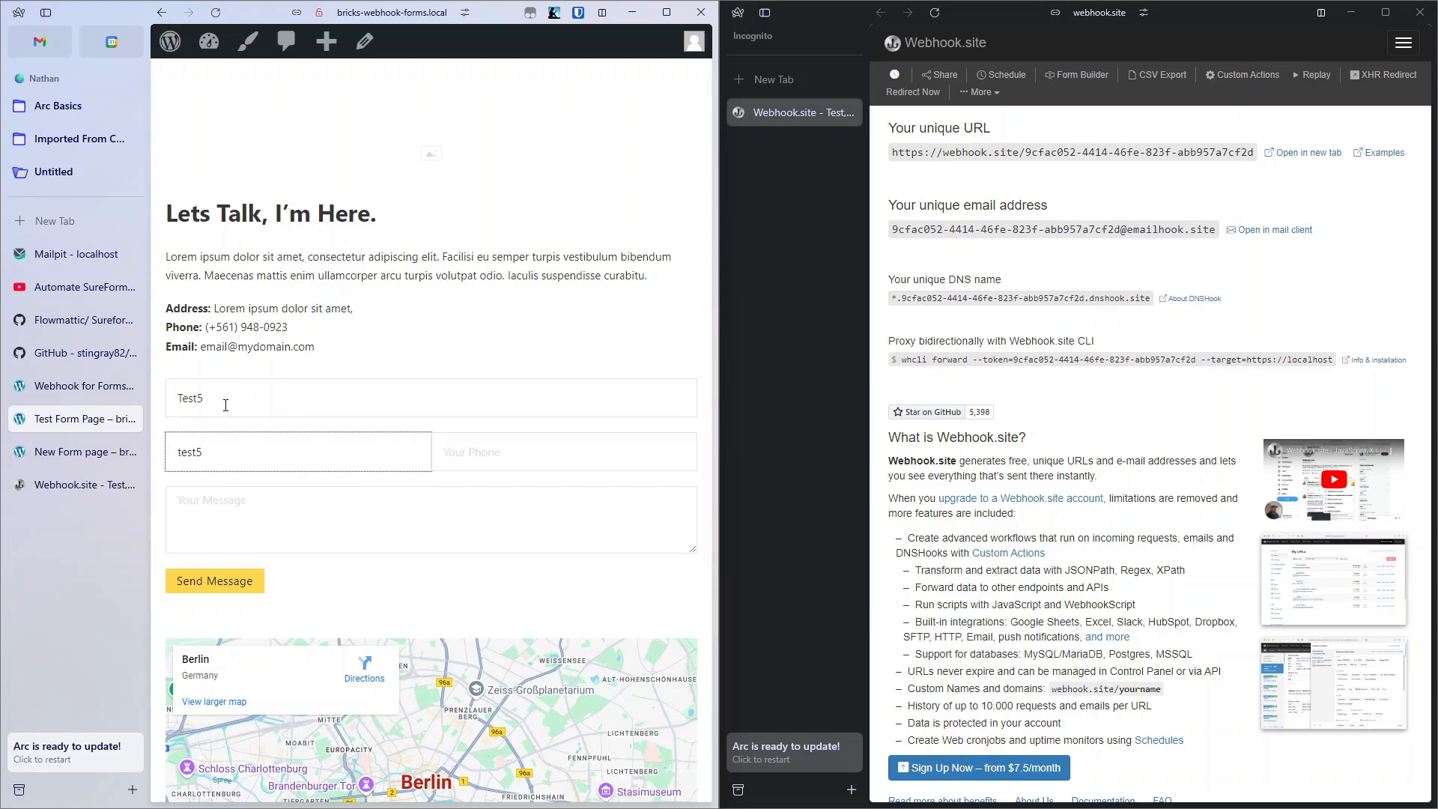
type("@test.com")
key("BackSpace")
type("om")
key("Tab")
type("test5")
key("Tab")
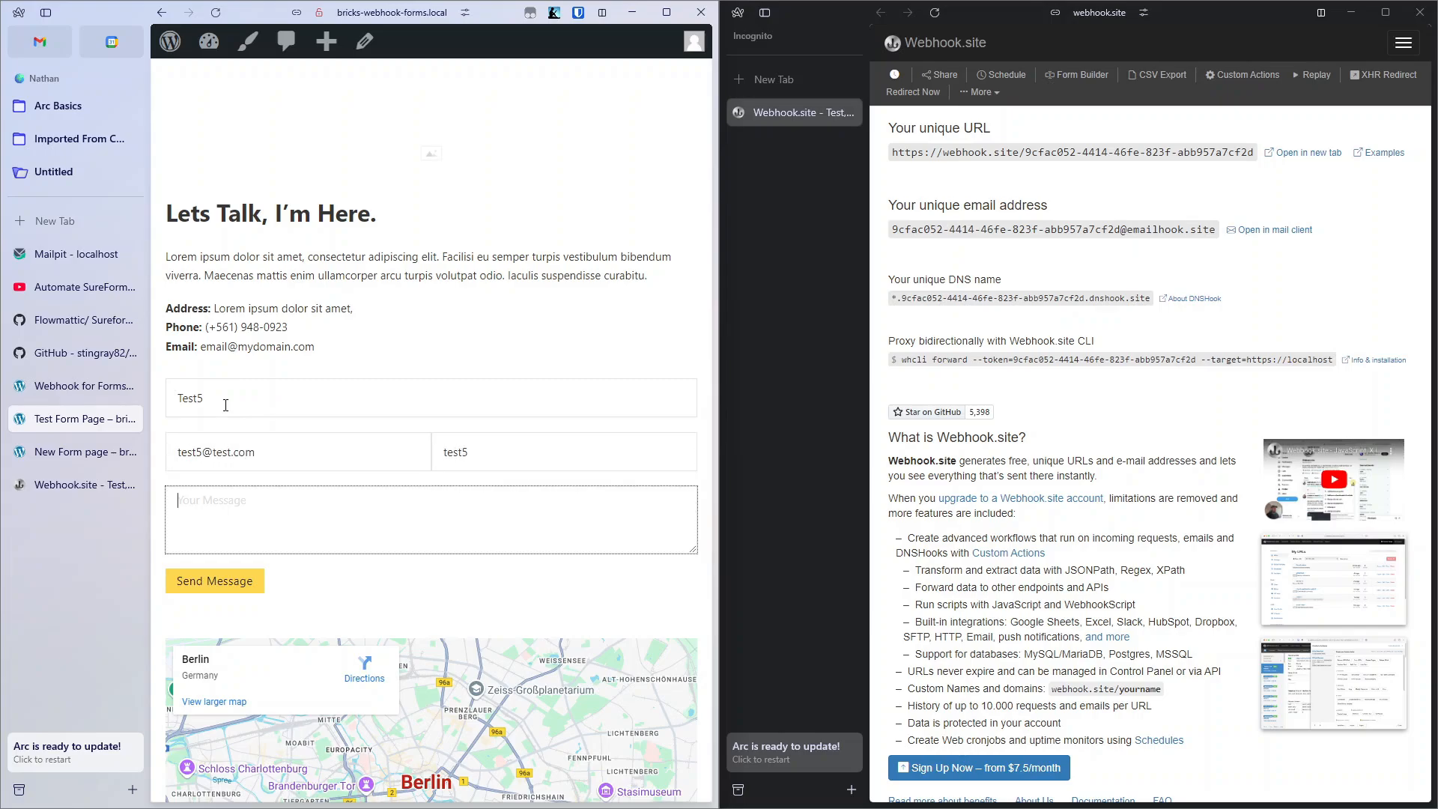
type("test5")
left_click(201, 585)
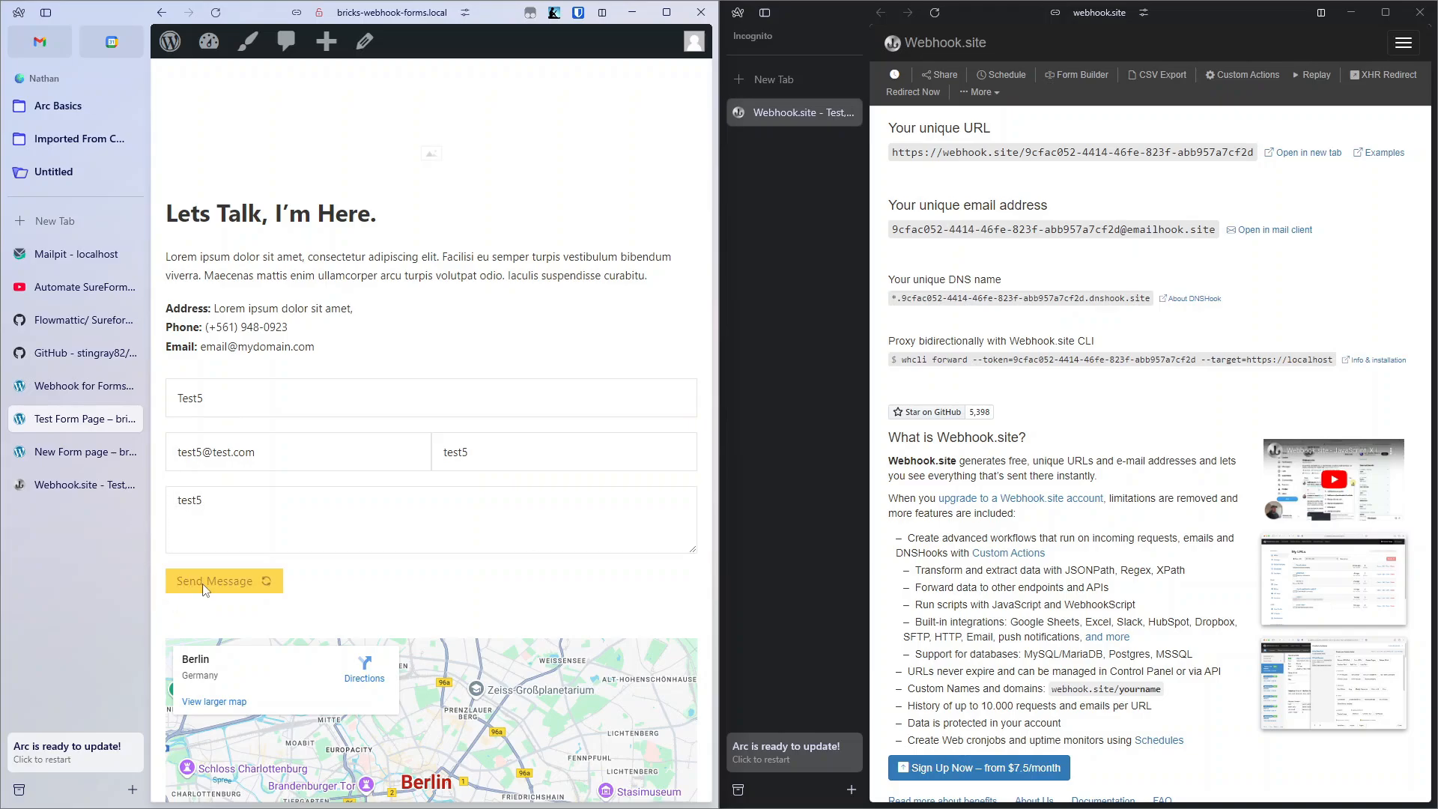
Submit the New Form page form with name test6, a test e-mail, phone test6, message test6.
left_click(83, 452)
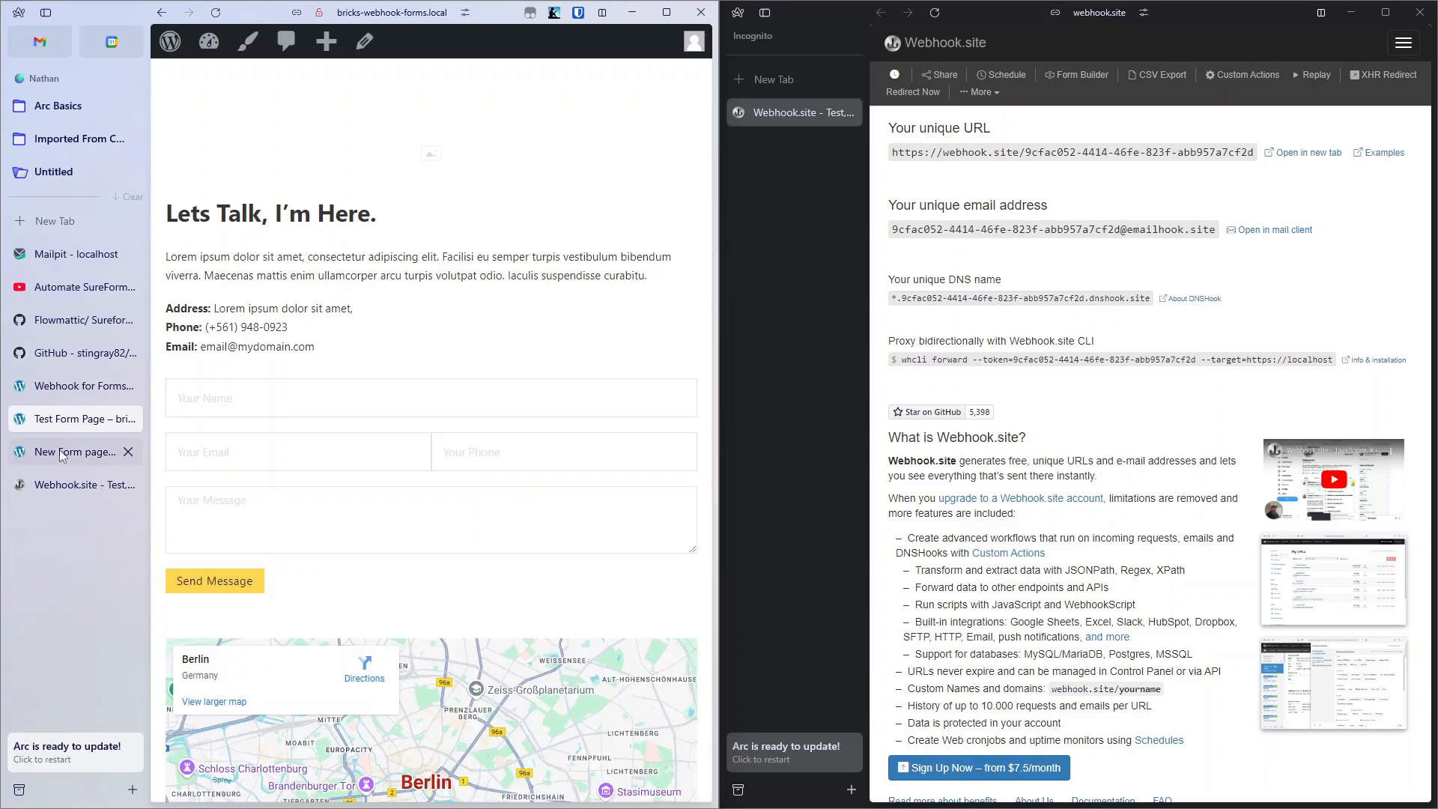
left_click(299, 405)
type("te")
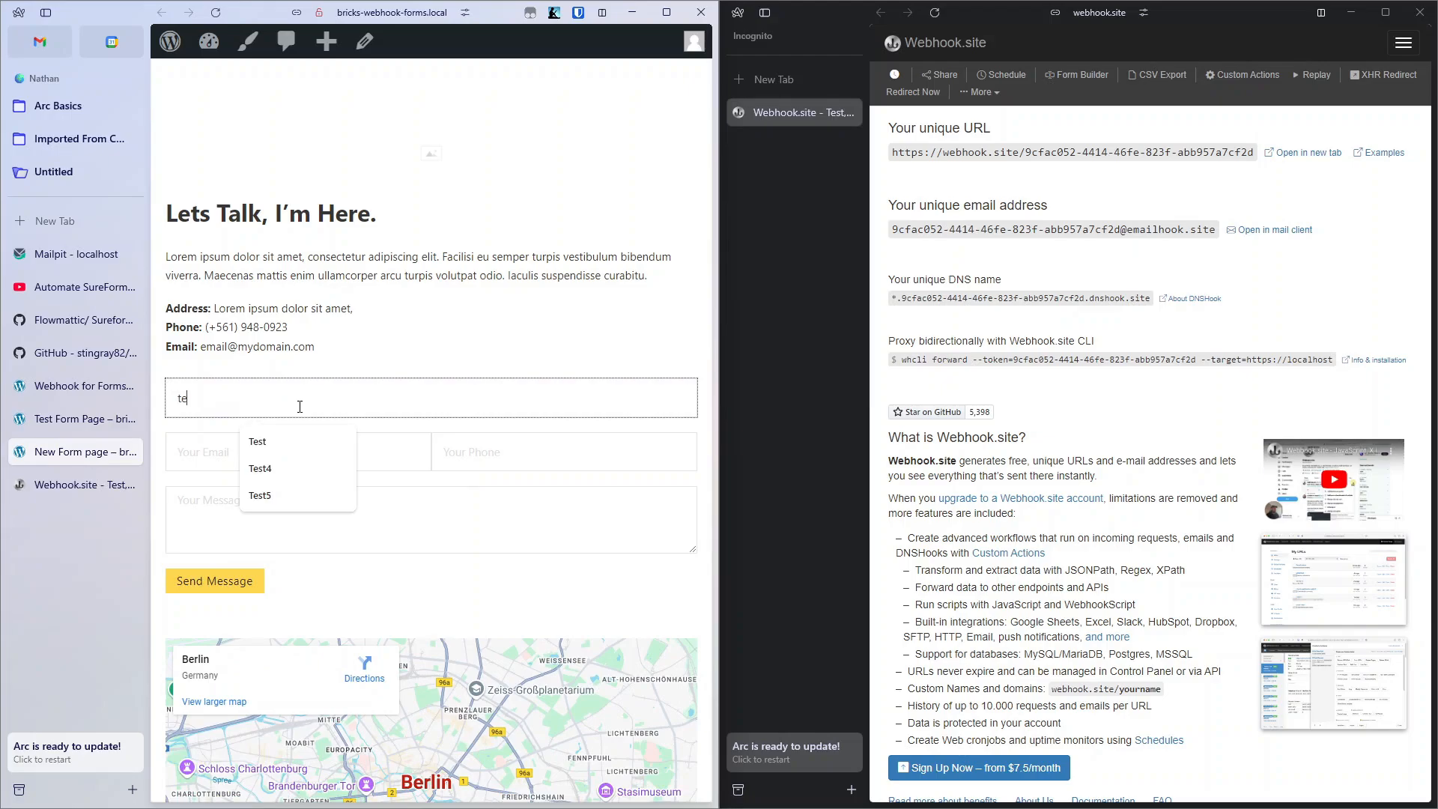
type("st6")
key("Tab")
type("tes")
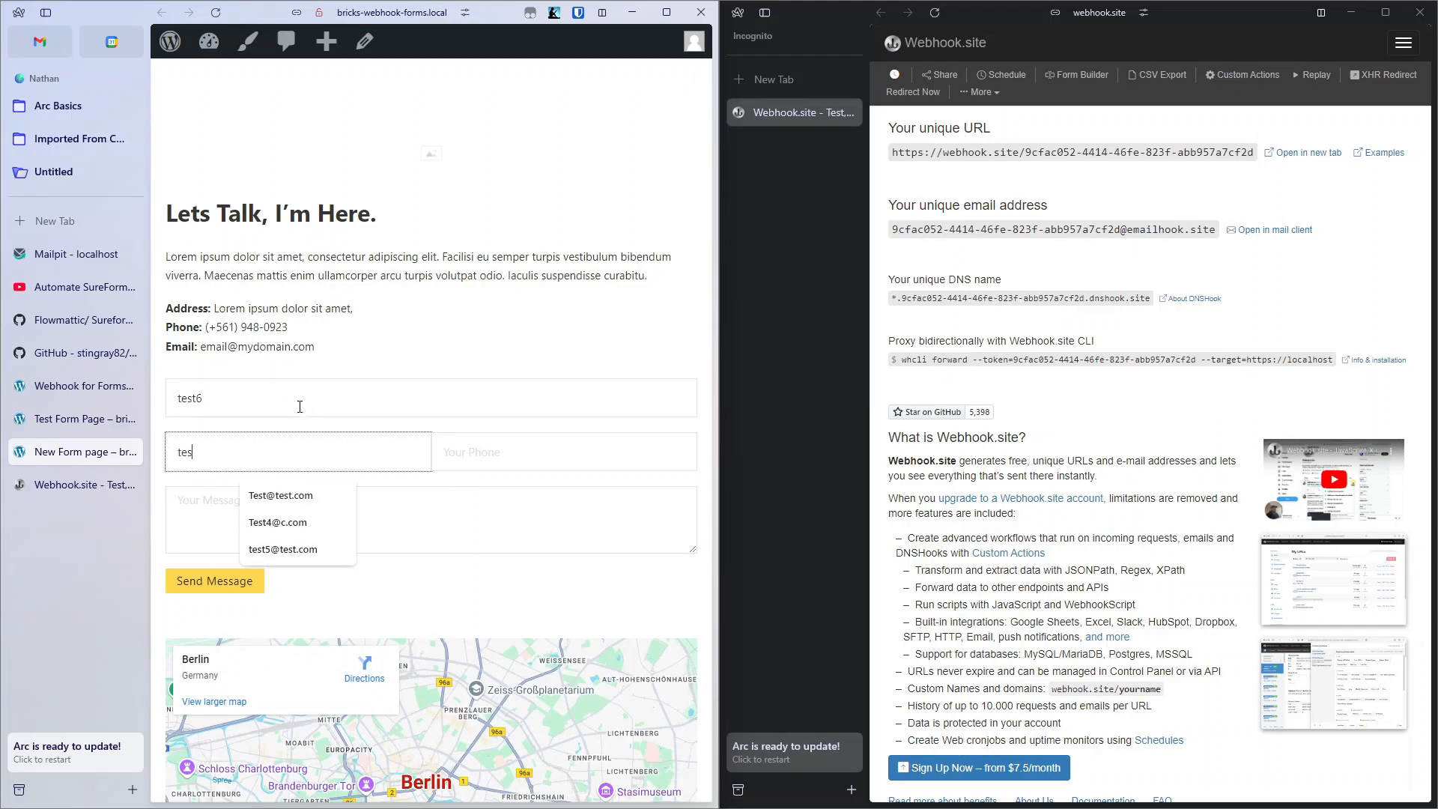
type("t6@")
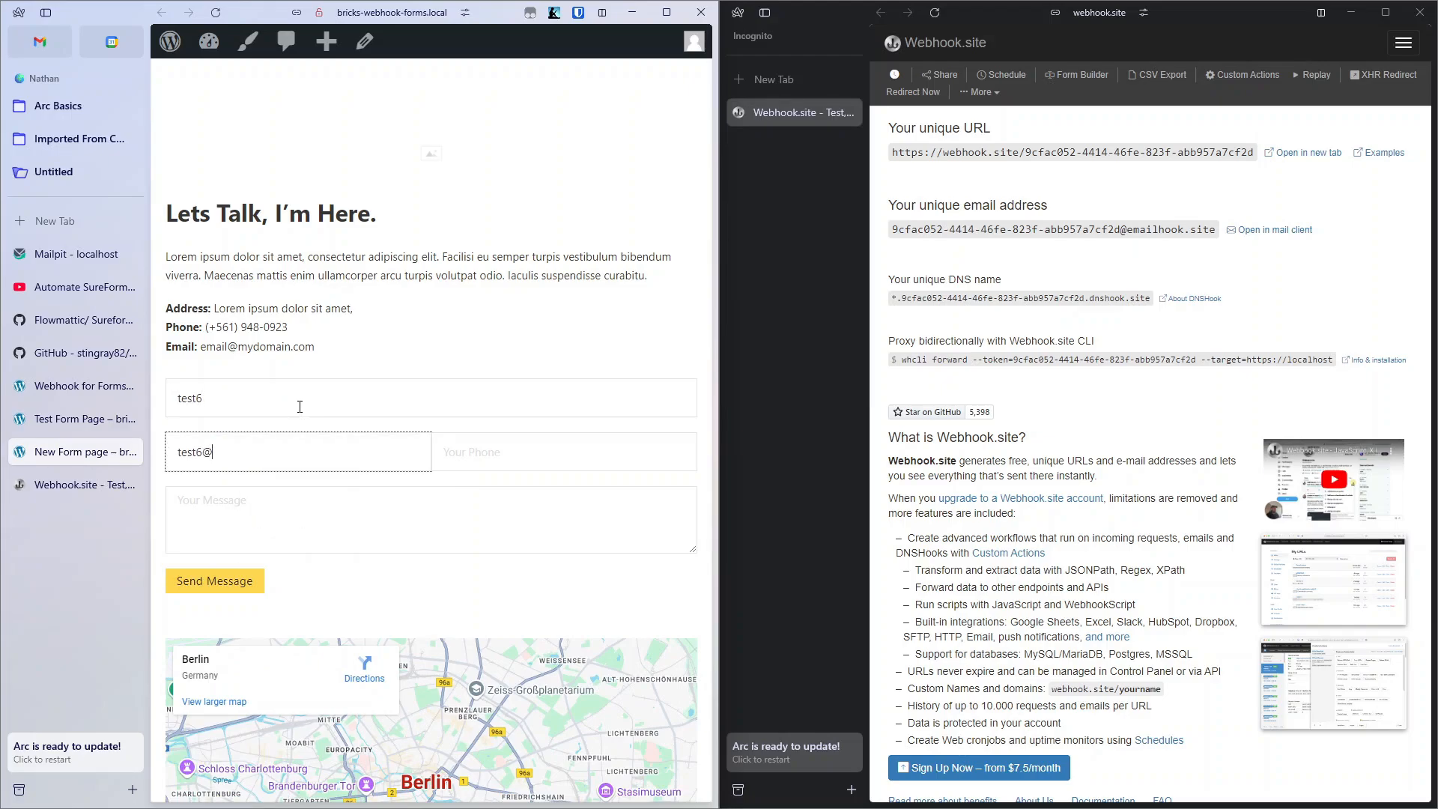
type("test6.com")
key("Tab")
type("test6")
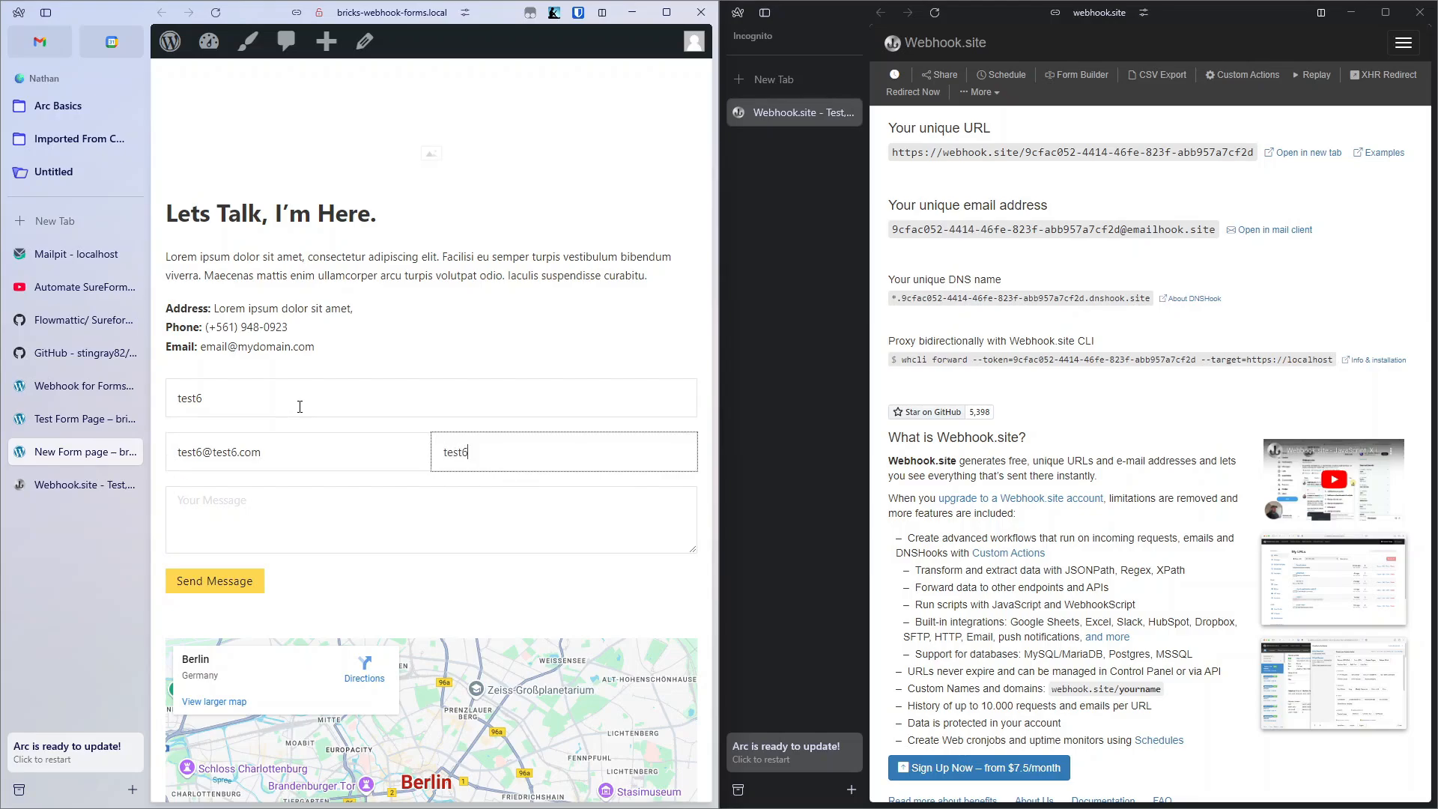
key("Tab")
type("tr")
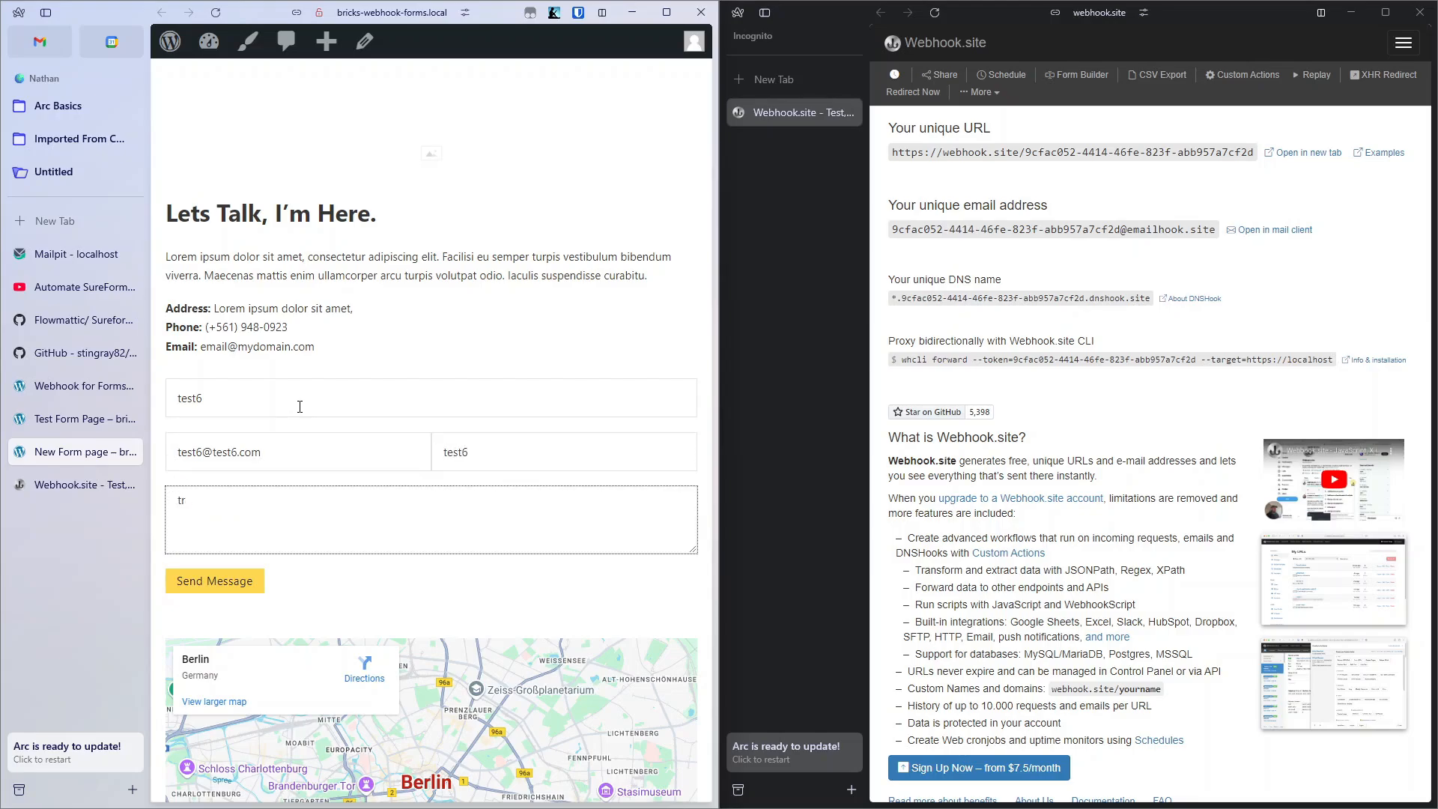
key("BackSpace")
type("est6")
left_click(193, 585)
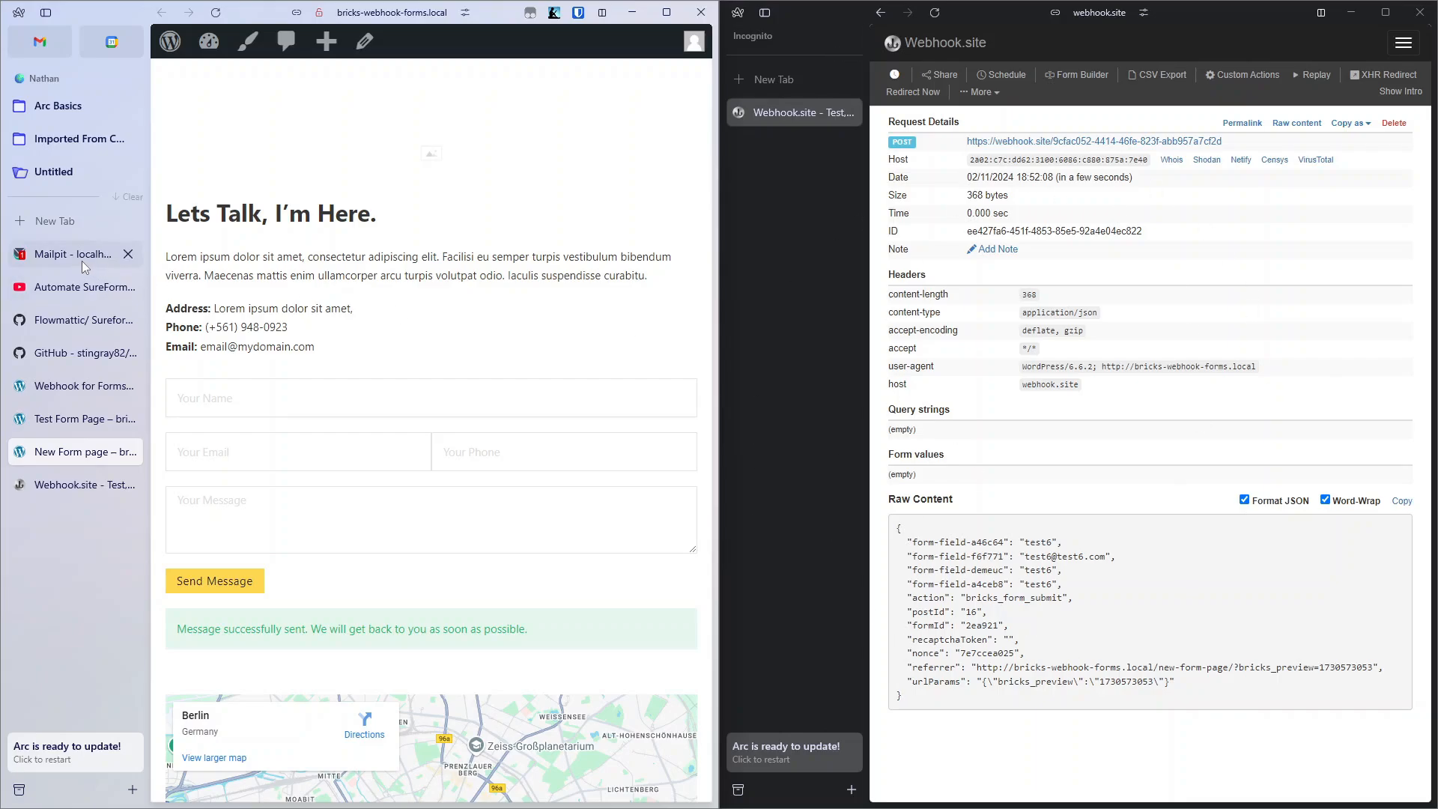
Compare the Test5 and test6 requests across both Webhook.site URLs and Mailpit, then restore the main browser.
left_click(63, 258)
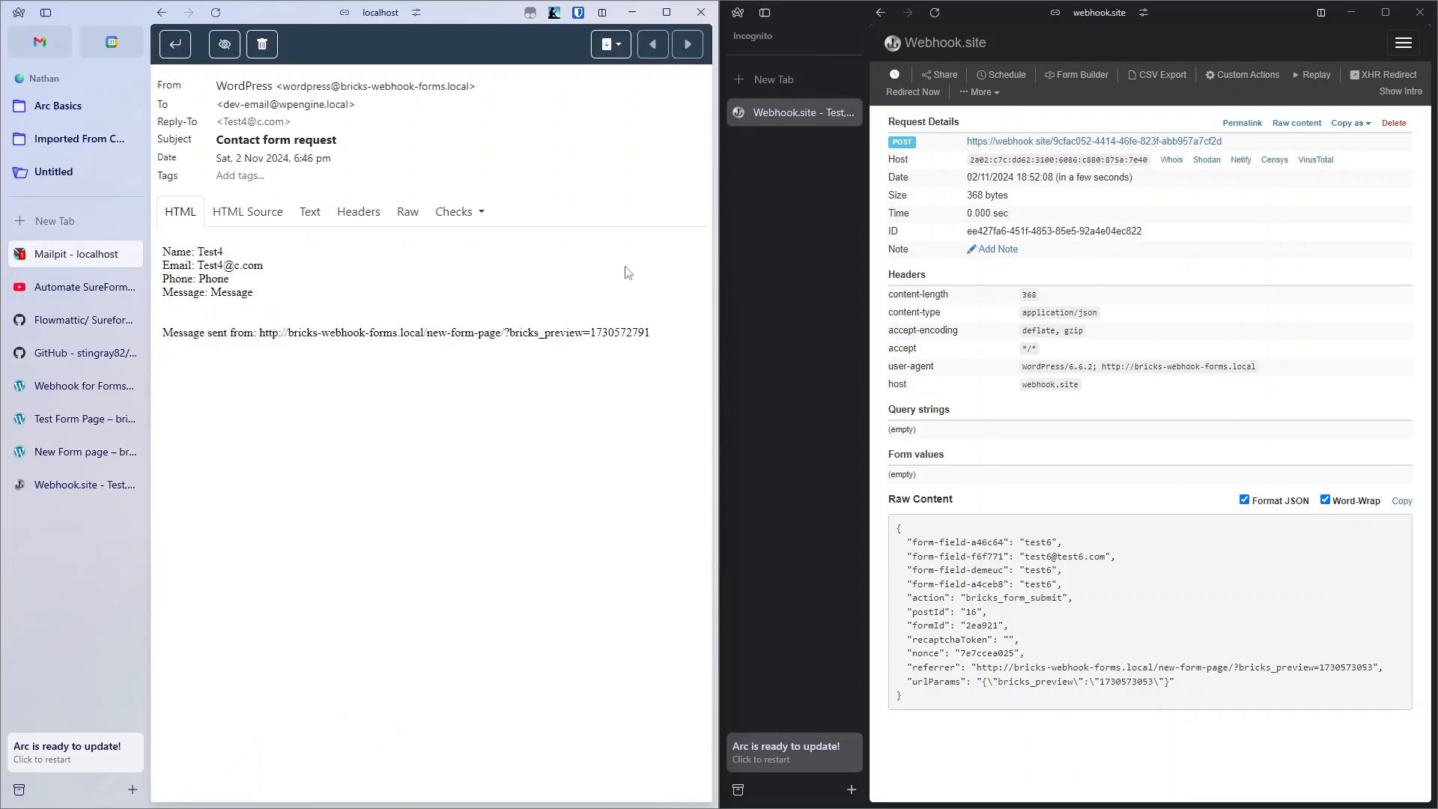
left_click(43, 493)
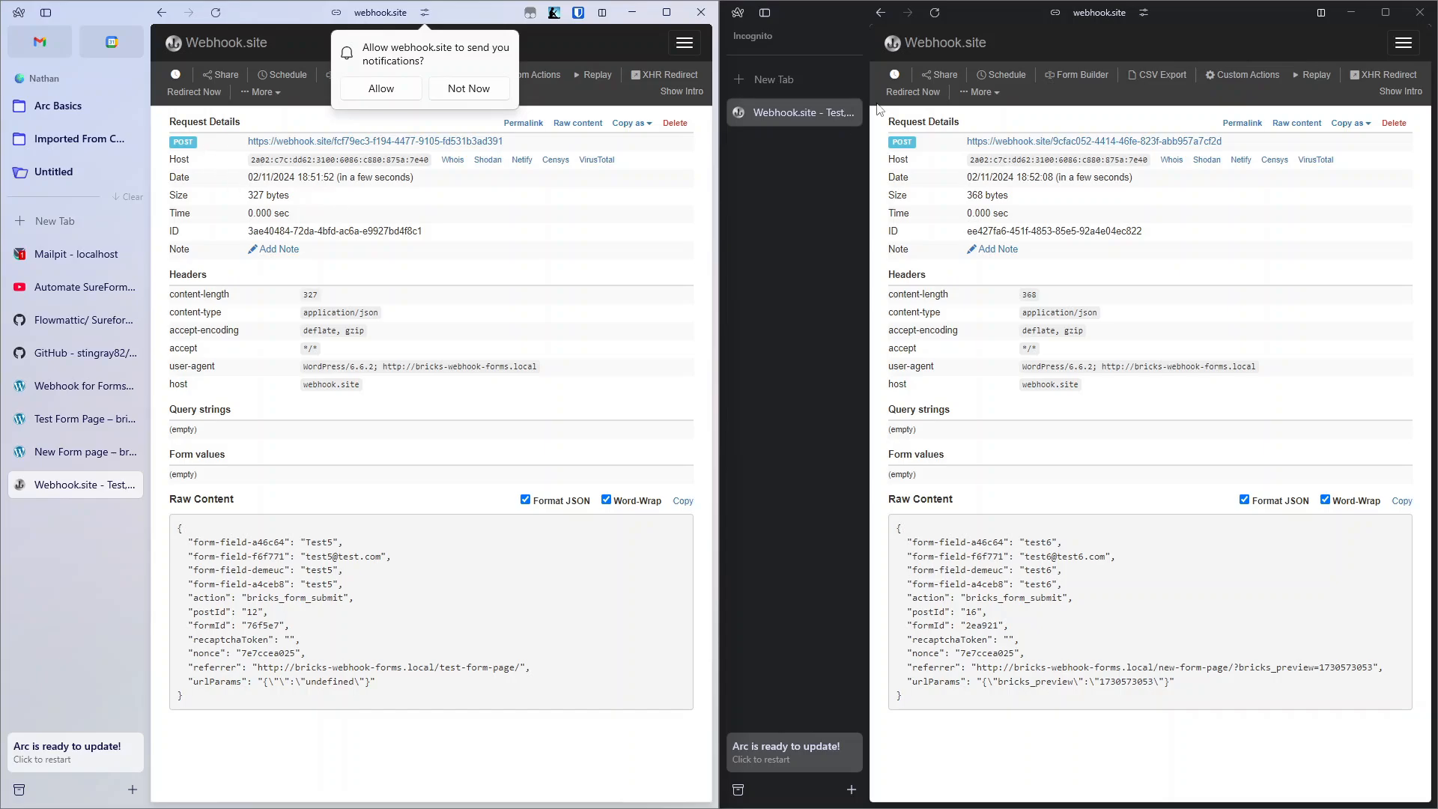
left_click(1359, 18)
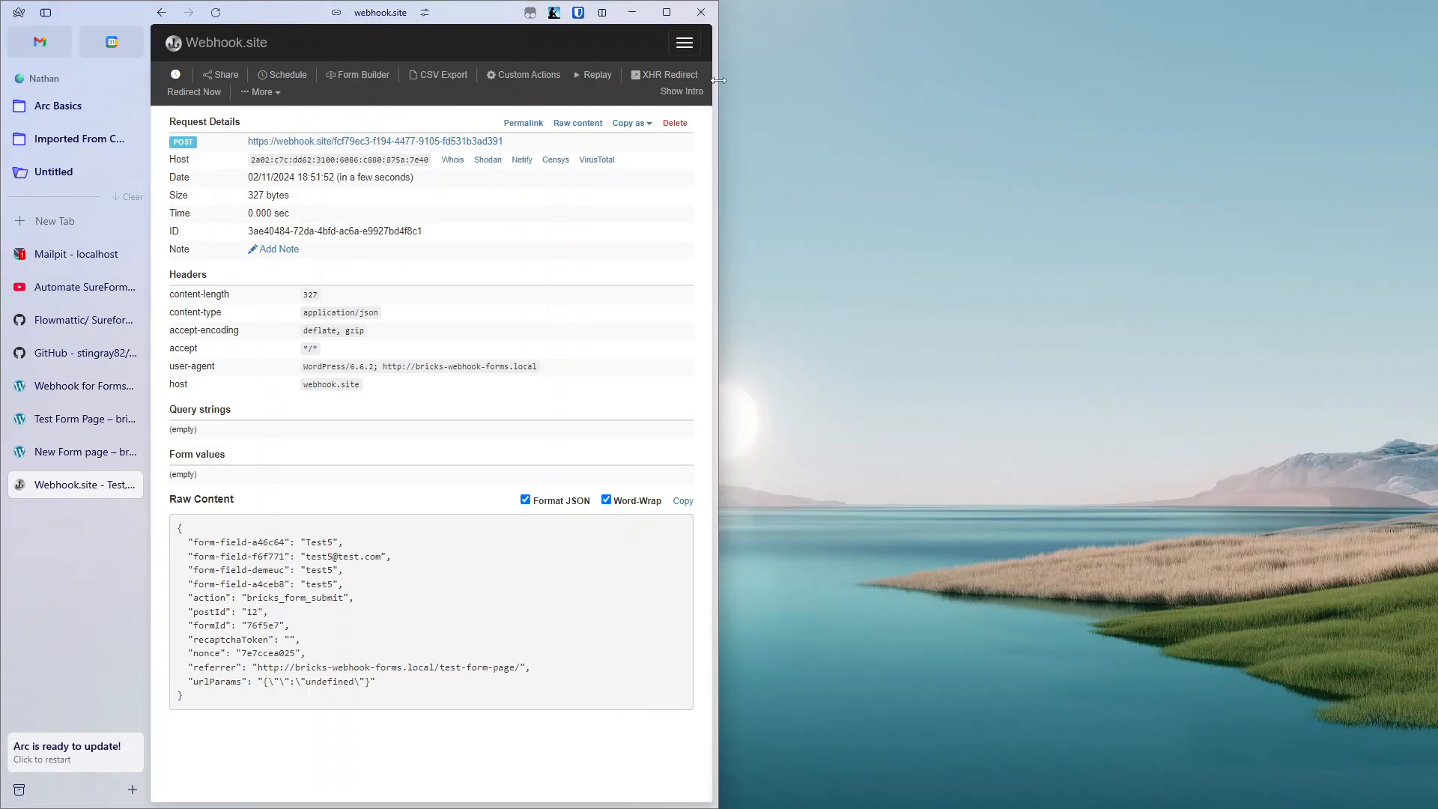
left_click(668, 13)
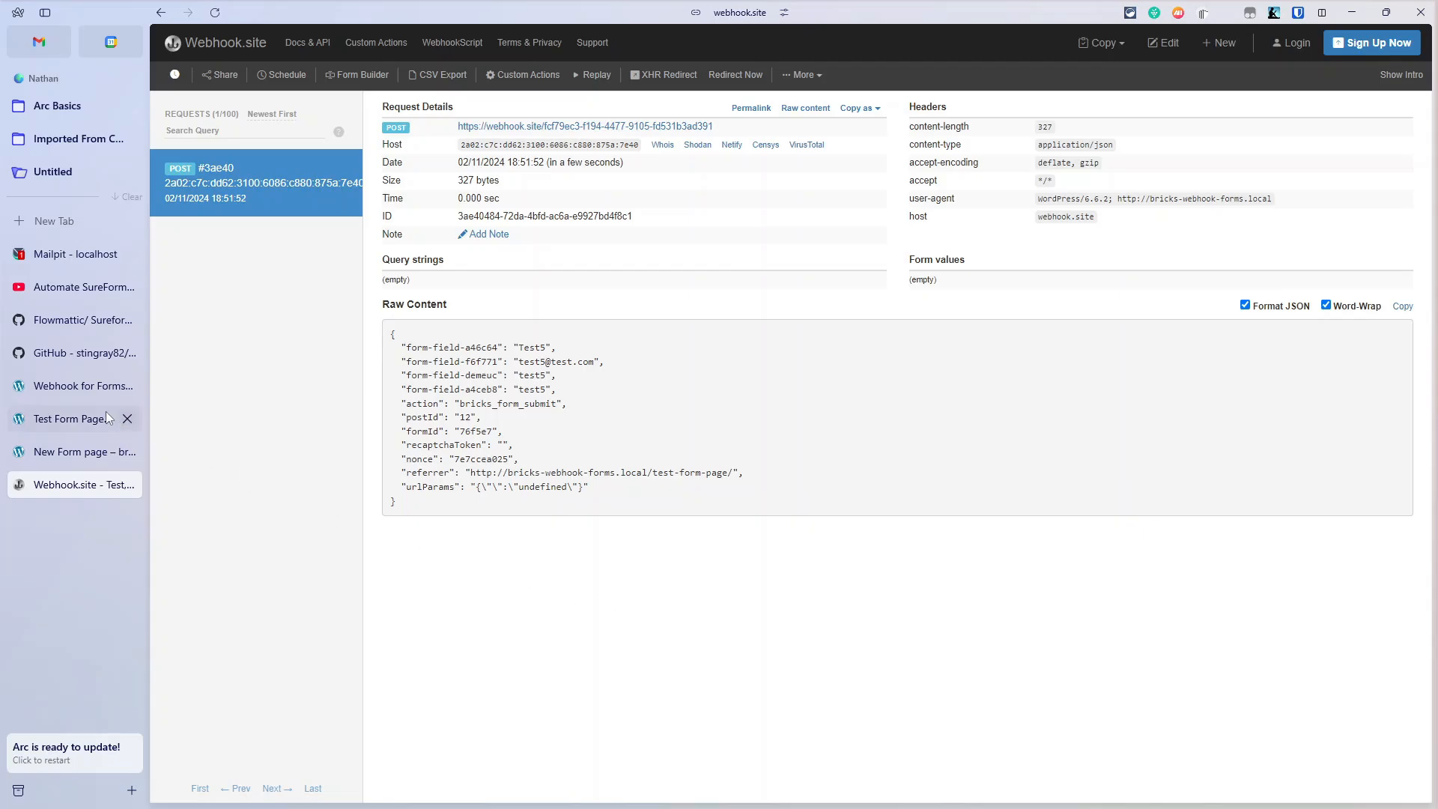
left_click(82, 386)
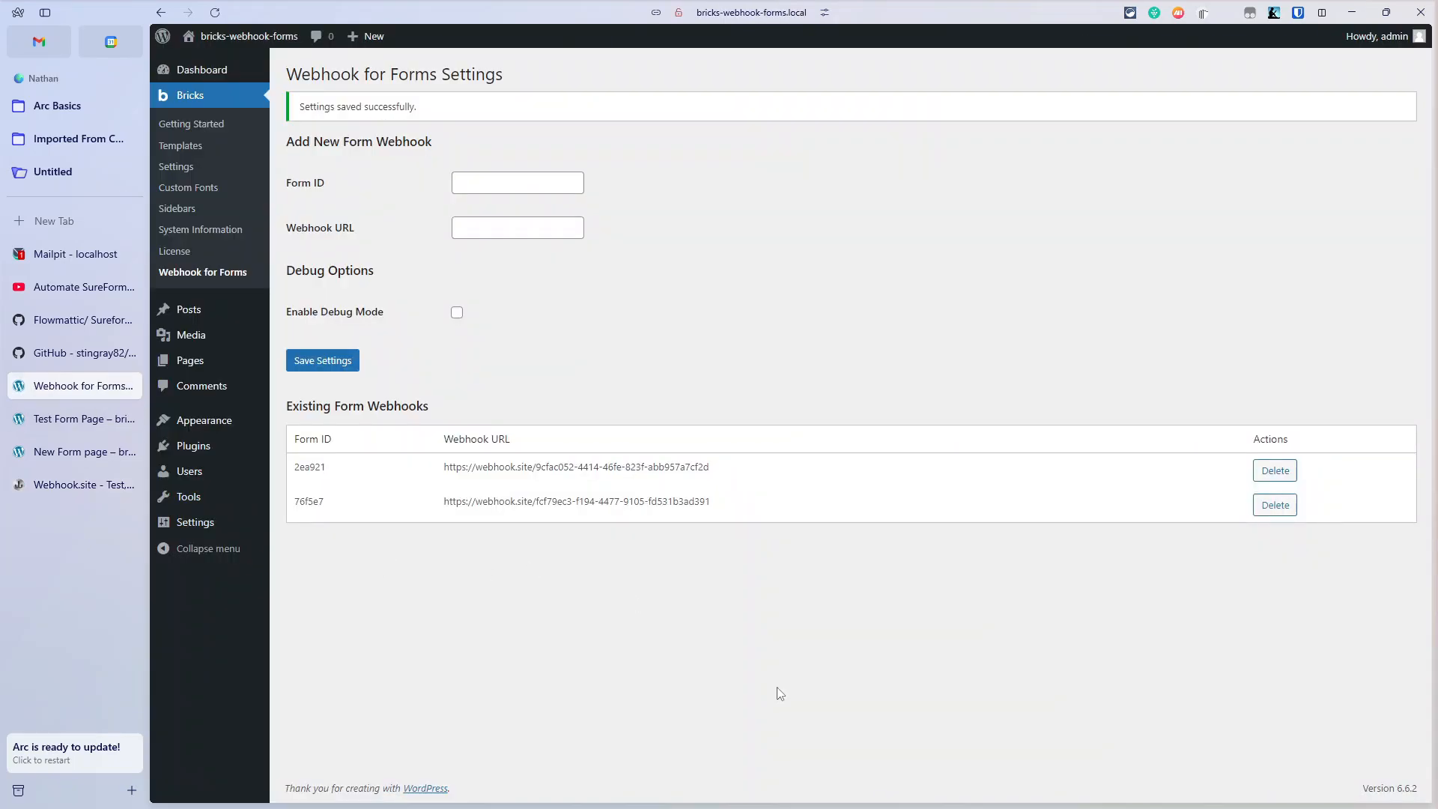
Highlight the two saved form webhook mappings, then scroll through the webhooks-for-bricks-forms GitHub README.
left_click_drag(296, 468, 414, 523)
left_click(616, 644)
left_click(93, 358)
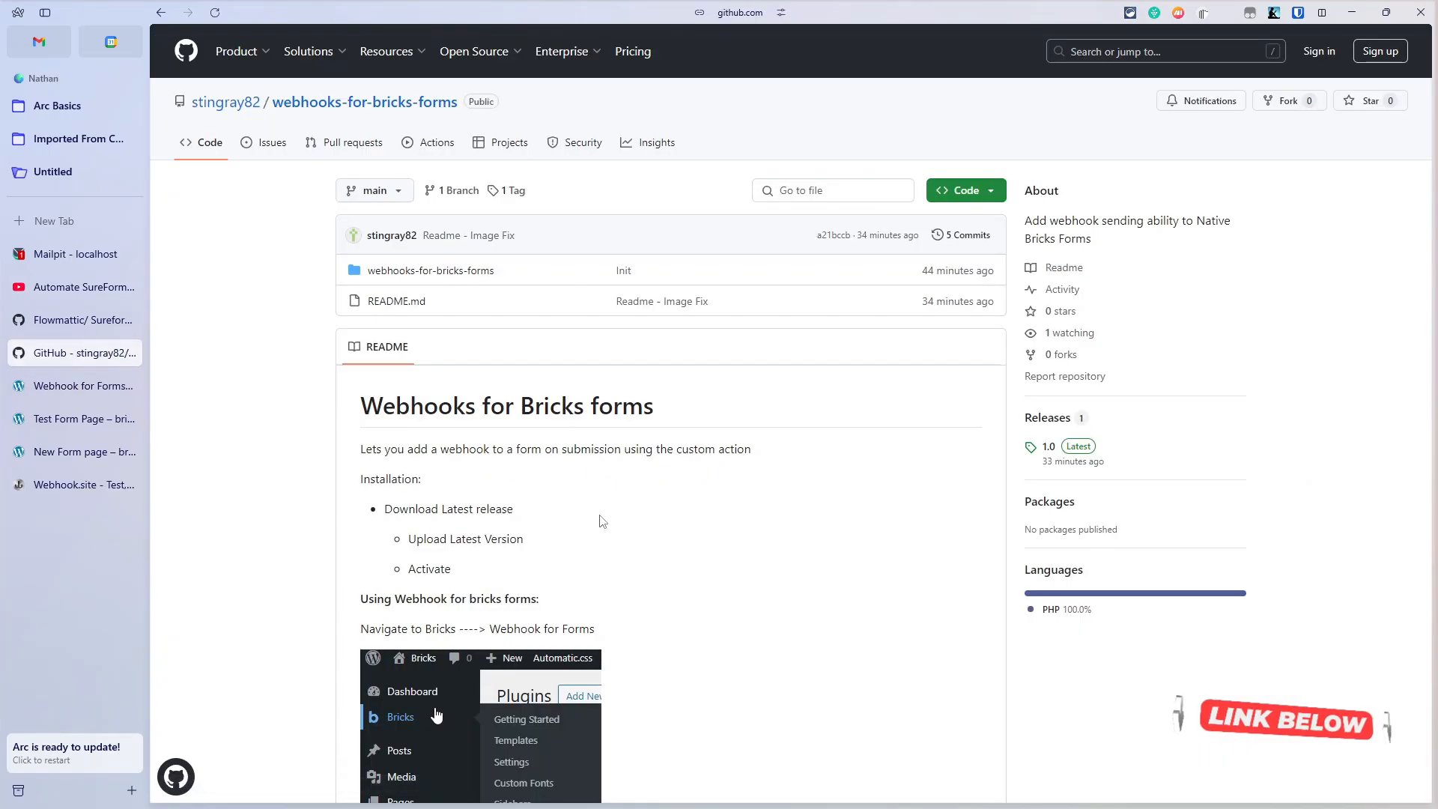
scroll(599, 520, "down", 13)
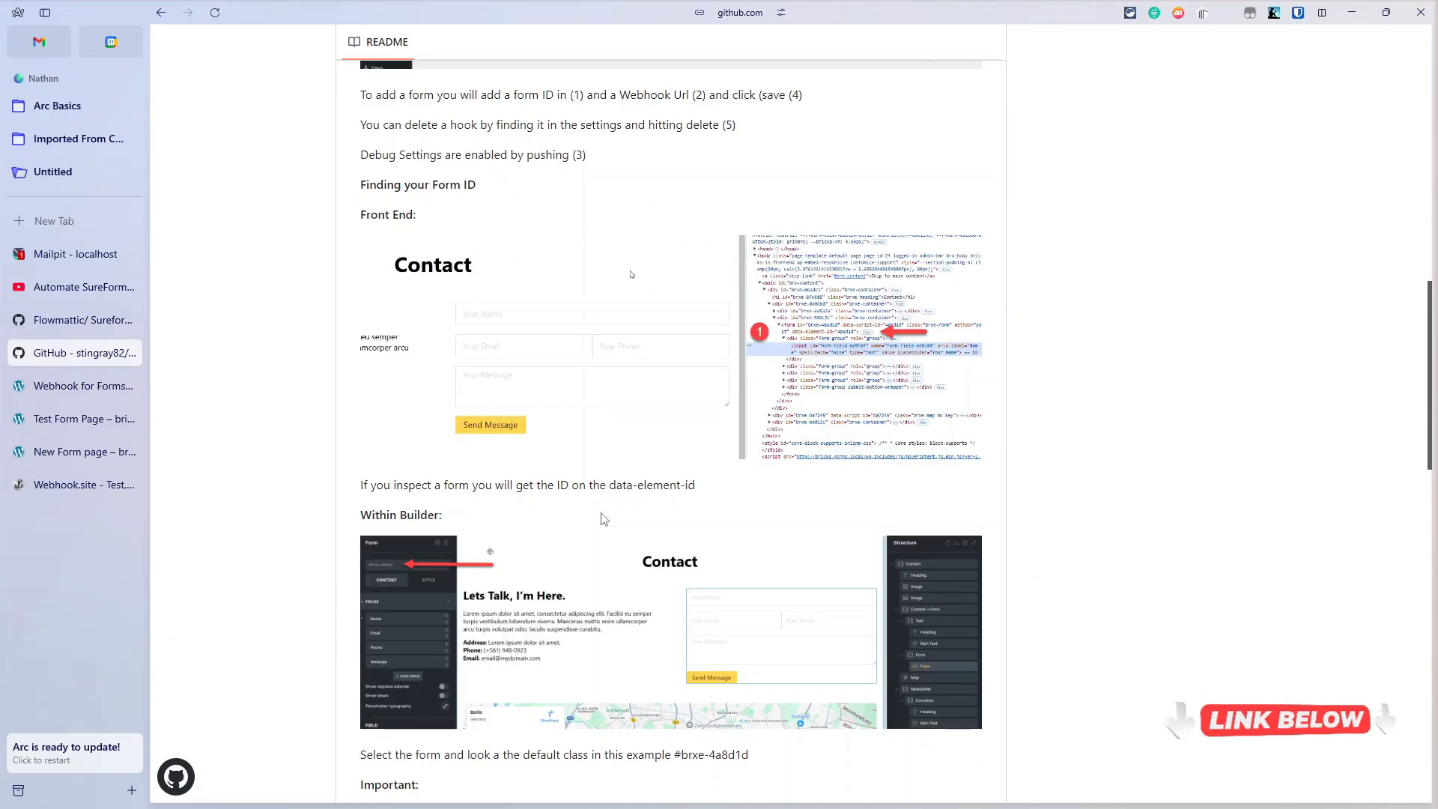
scroll(604, 520, "down", 13)
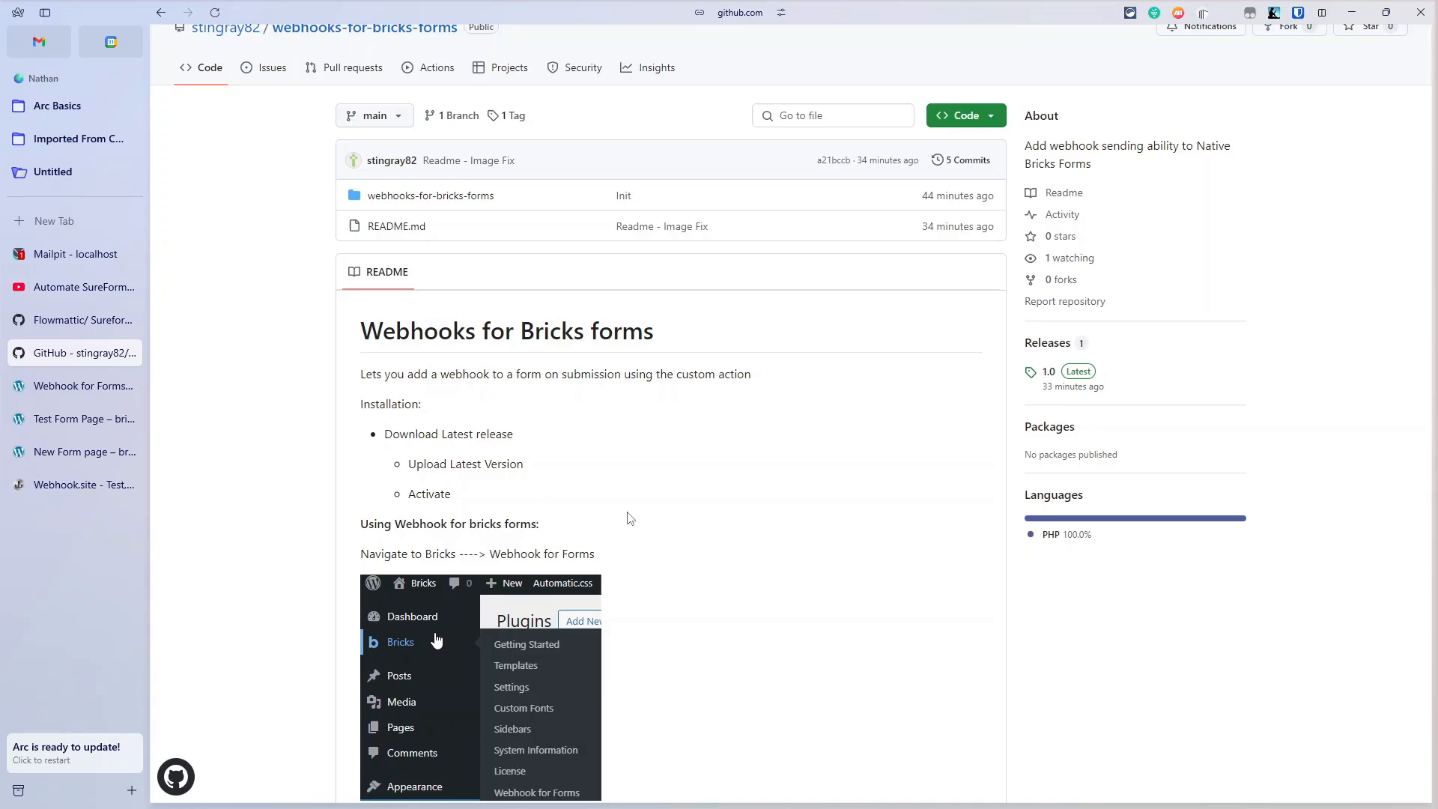